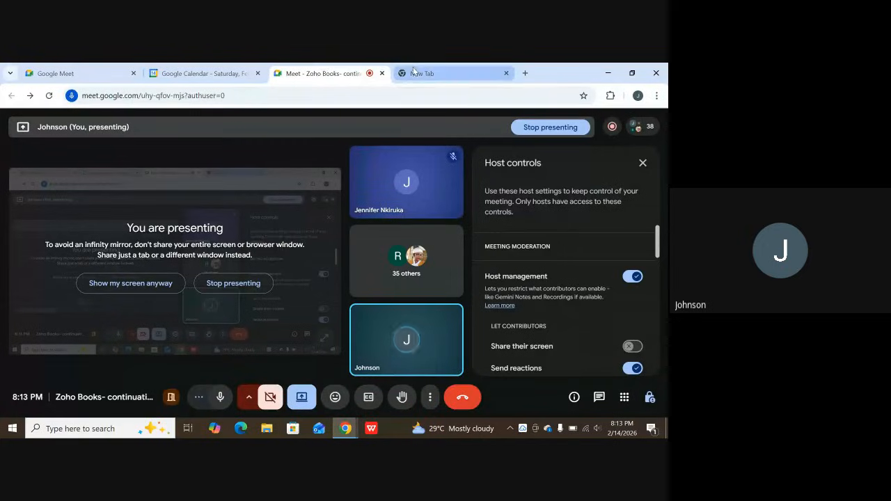
# Switch to the empty browser tab and open the suggested Zoho Books Chart of Accounts address.
pyautogui.click(418, 73)
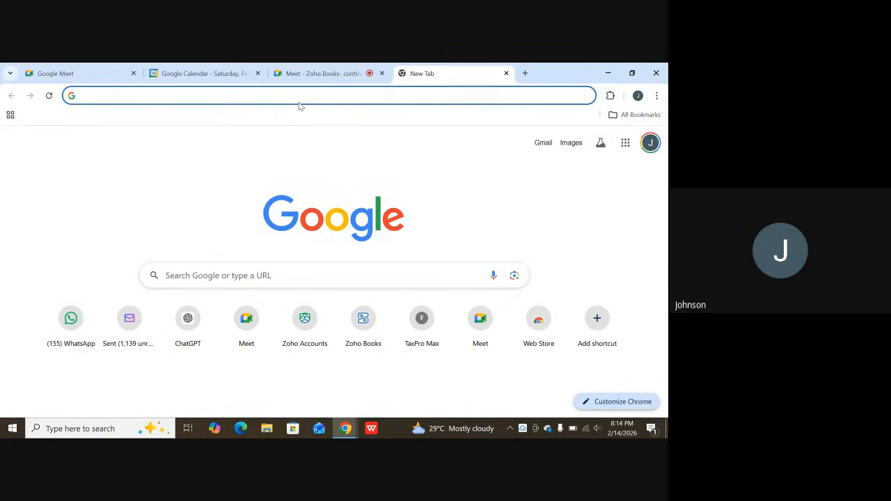
pyautogui.write('zo')
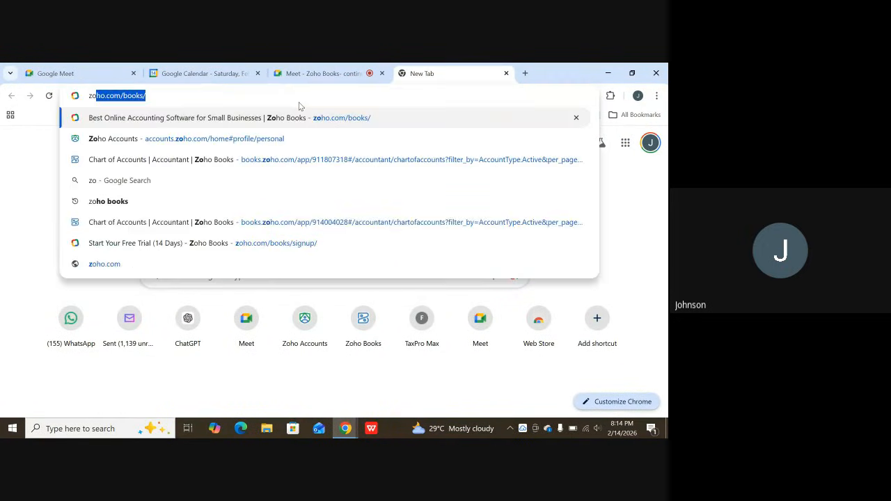
pyautogui.write('h')
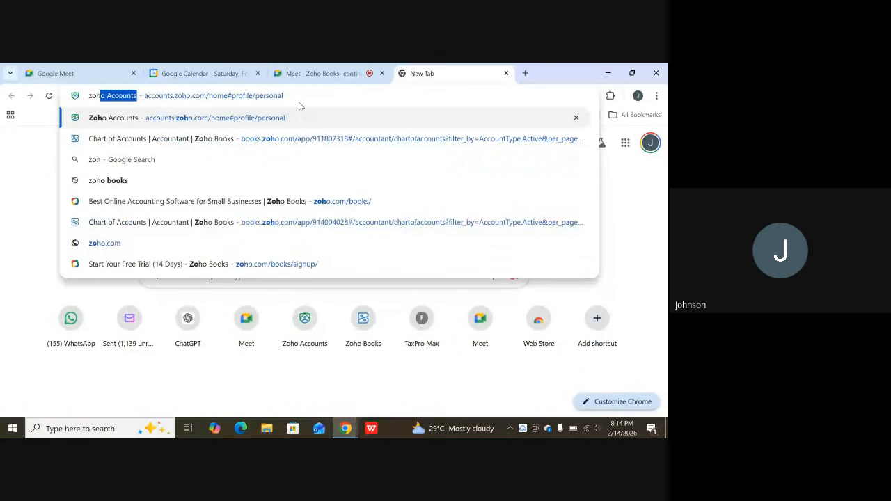
pyautogui.write('o')
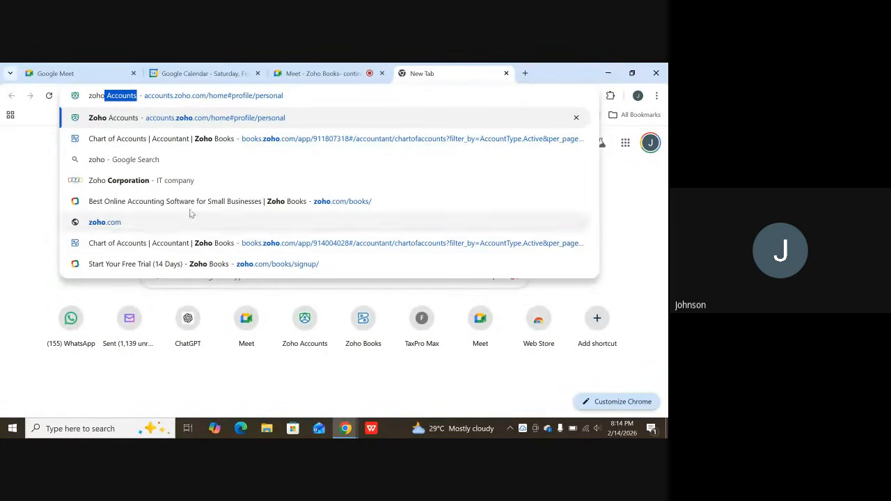
pyautogui.click(192, 141)
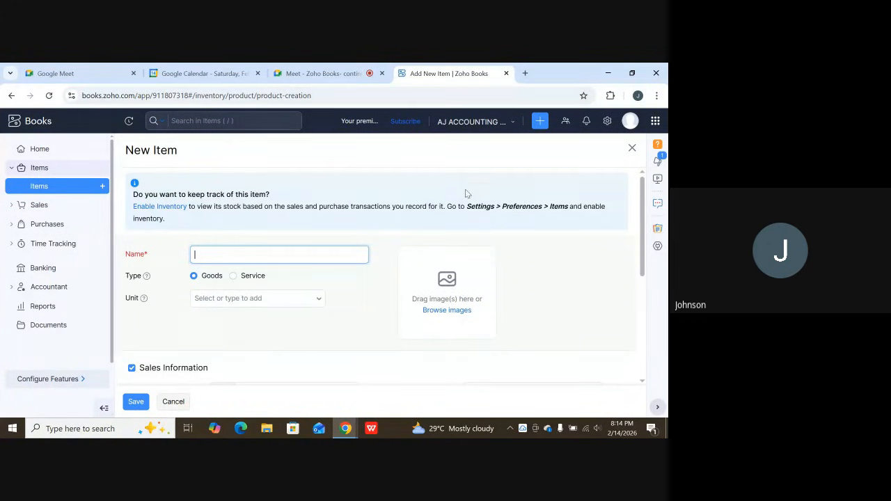
# Close the New Item form and reopen Zoho Books using the suggested Chart of Accounts address.
pyautogui.click(639, 151)
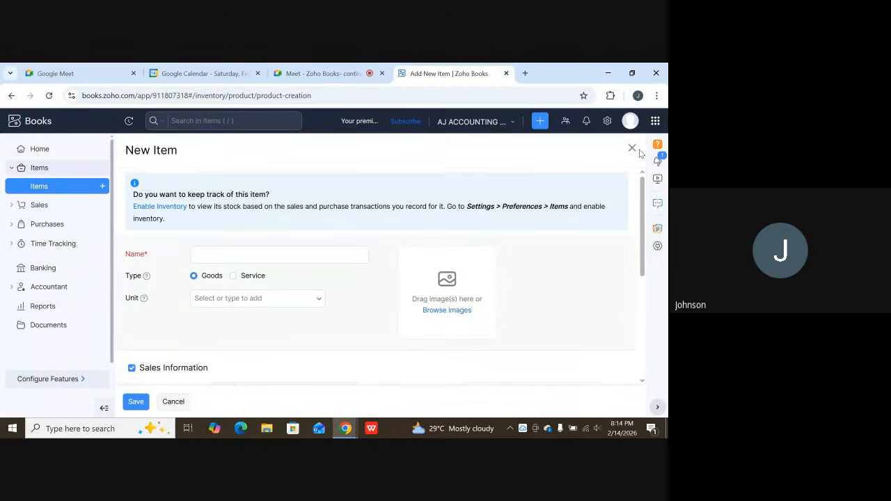
pyautogui.click(631, 150)
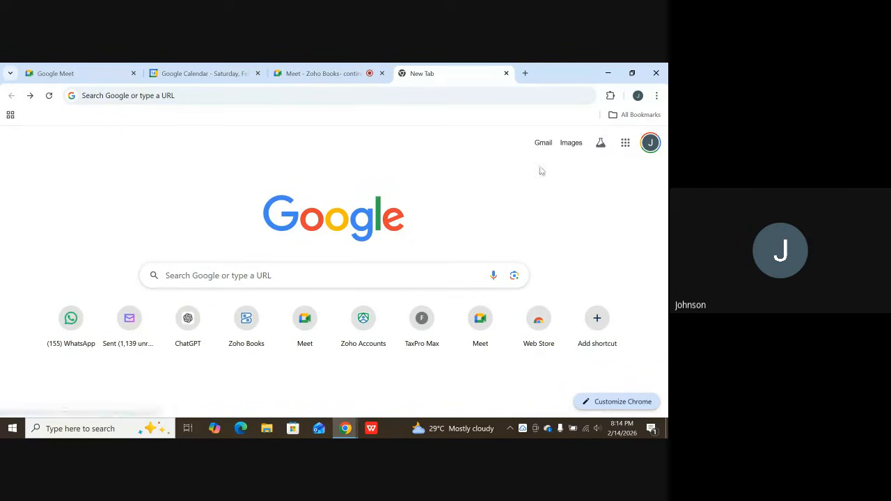
pyautogui.click(199, 93)
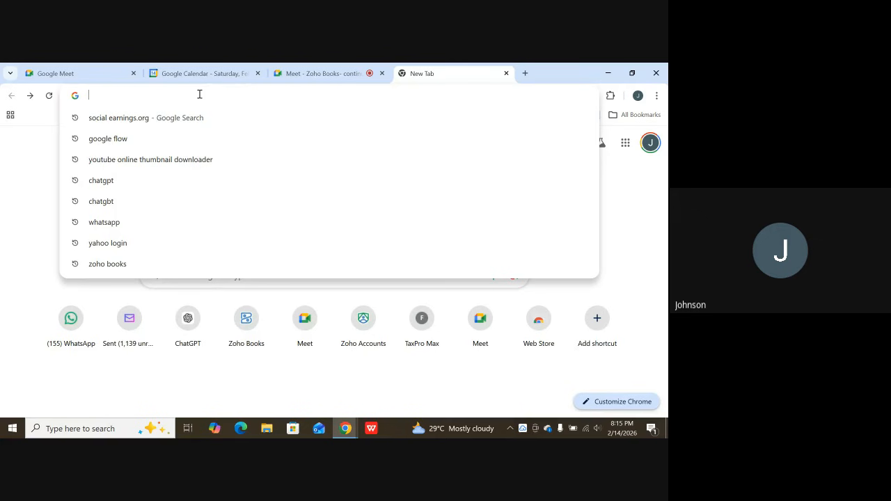
pyautogui.write('zoho')
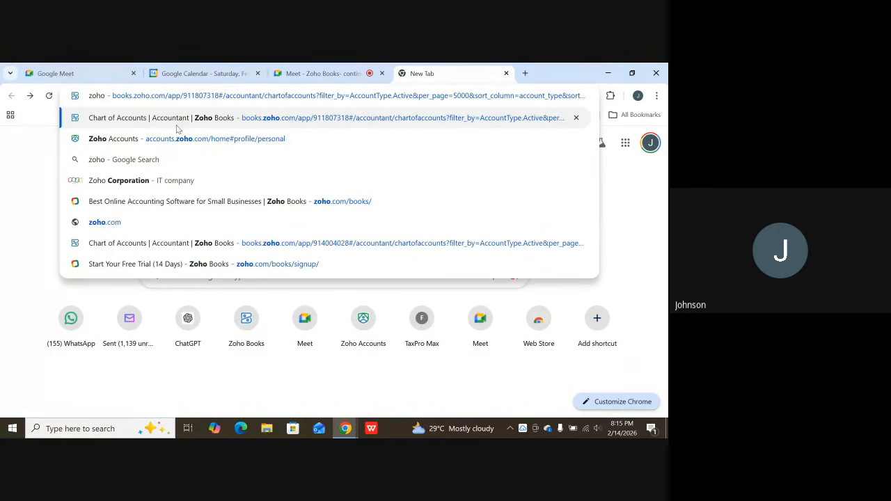
pyautogui.click(188, 120)
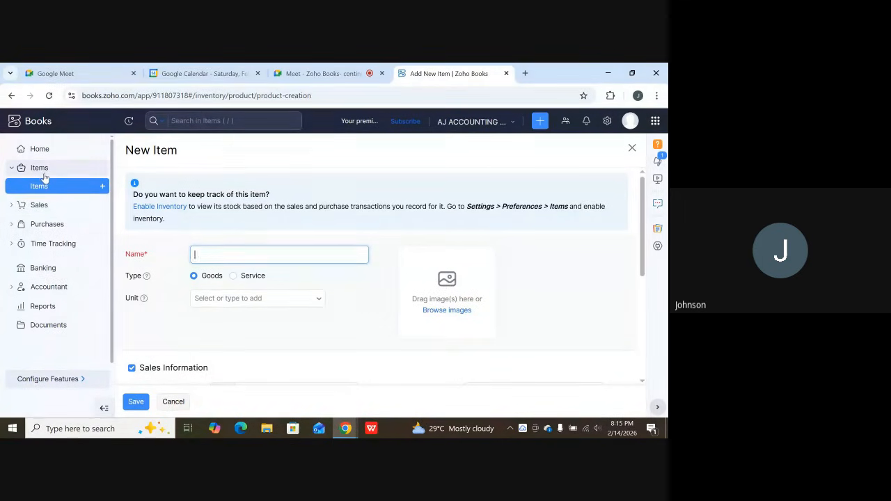
# Leave the New Item form for the Home dashboard and open the list of active items.
pyautogui.click(41, 172)
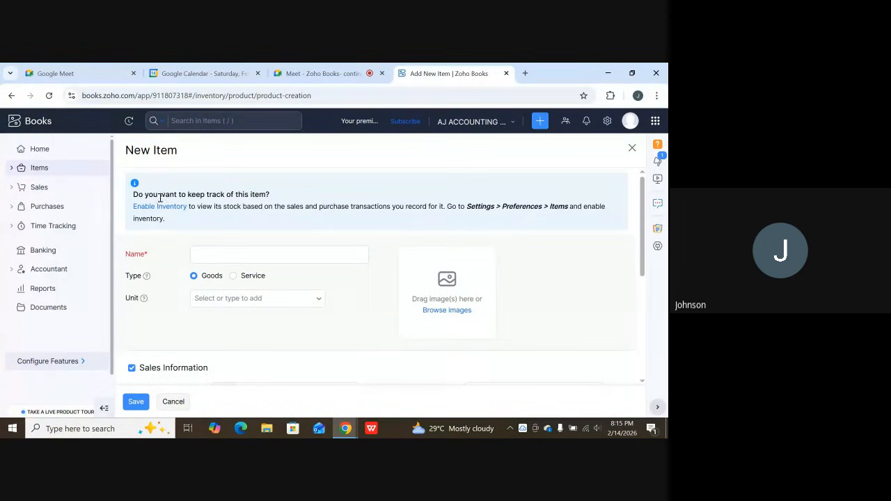
pyautogui.click(40, 152)
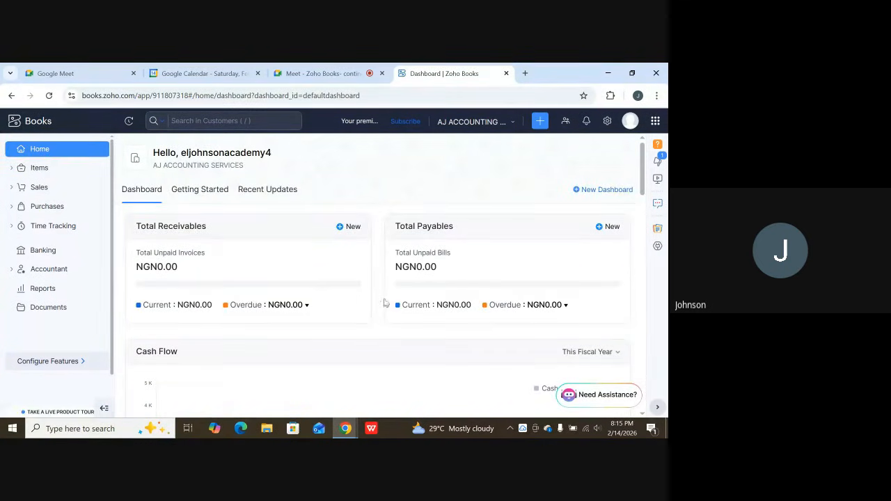
pyautogui.click(47, 170)
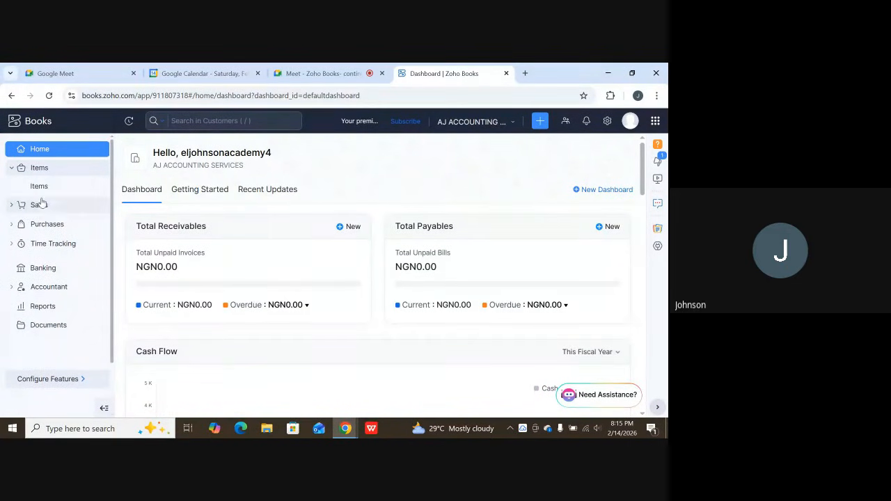
pyautogui.click(39, 186)
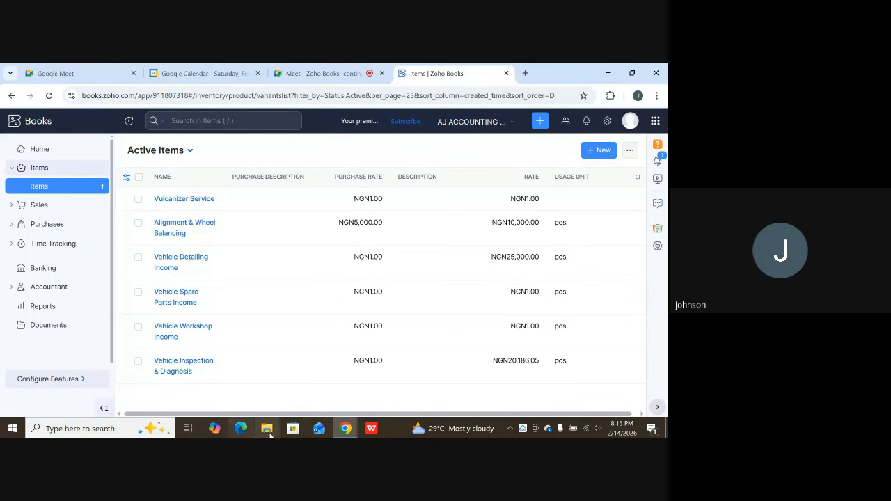
# Switch to the Google Meet call to check the meeting and return to the Zoho Books items list.
pyautogui.click(346, 429)
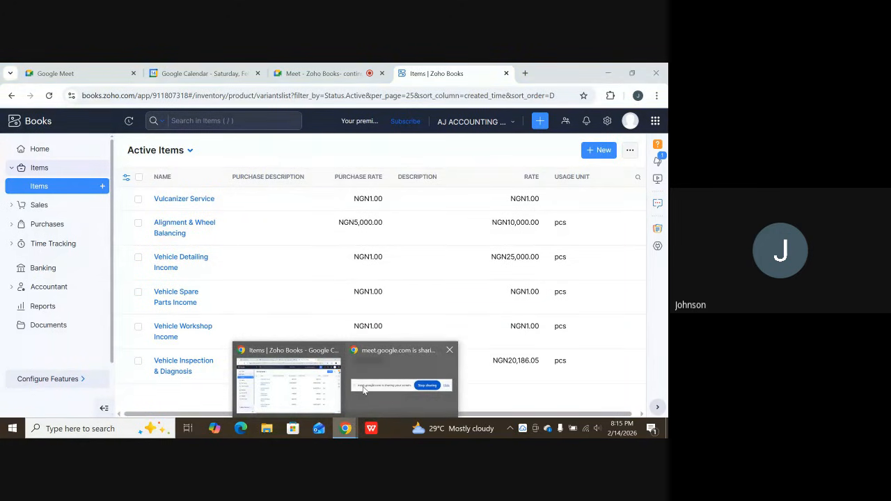
pyautogui.click(363, 388)
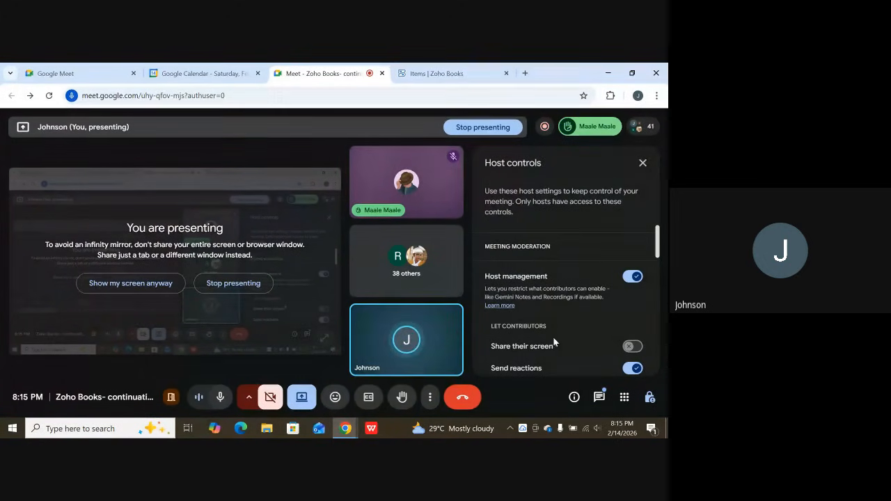
pyautogui.moveTo(449, 360)
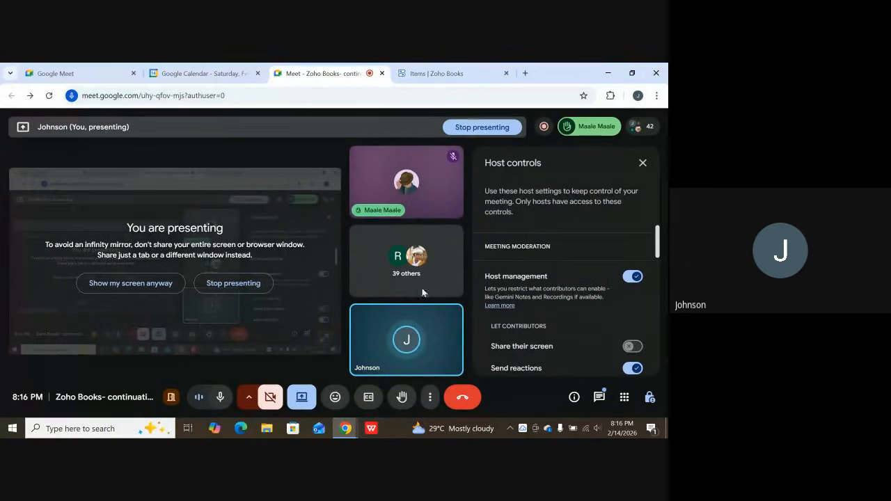
pyautogui.click(435, 73)
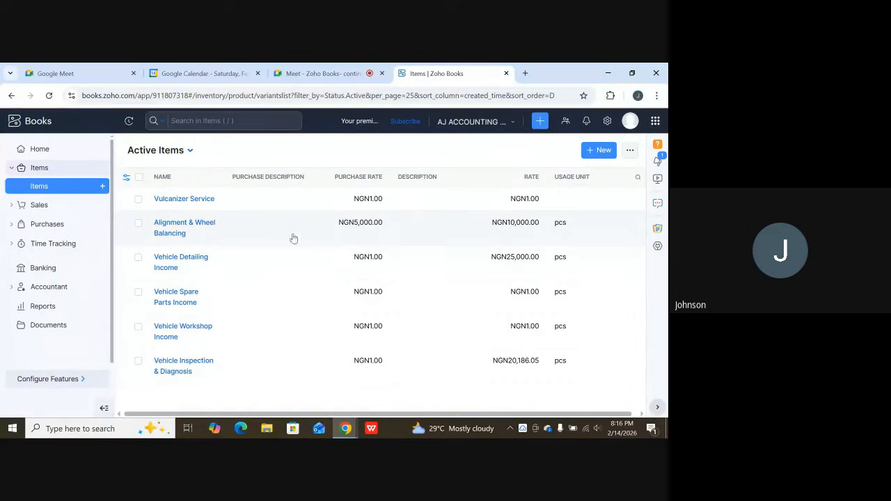
# Open the Chart of Accounts and examine the names, codes and types of the active accounts throughout the list.
pyautogui.click(65, 286)
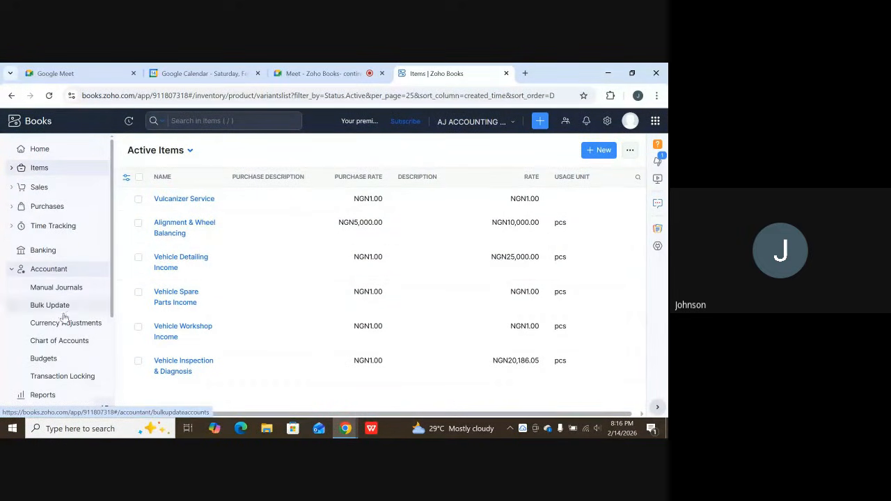
pyautogui.click(63, 347)
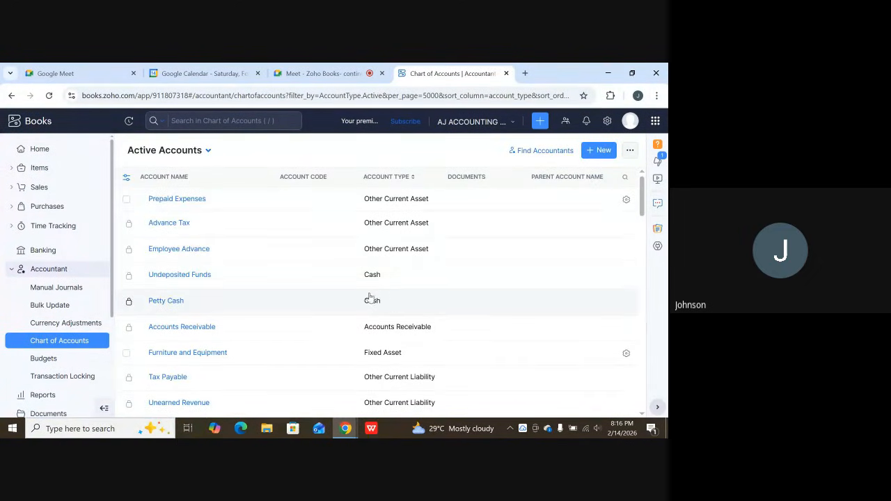
pyautogui.scroll(-3, 372, 304)
pyautogui.scroll(-3, 372, 298)
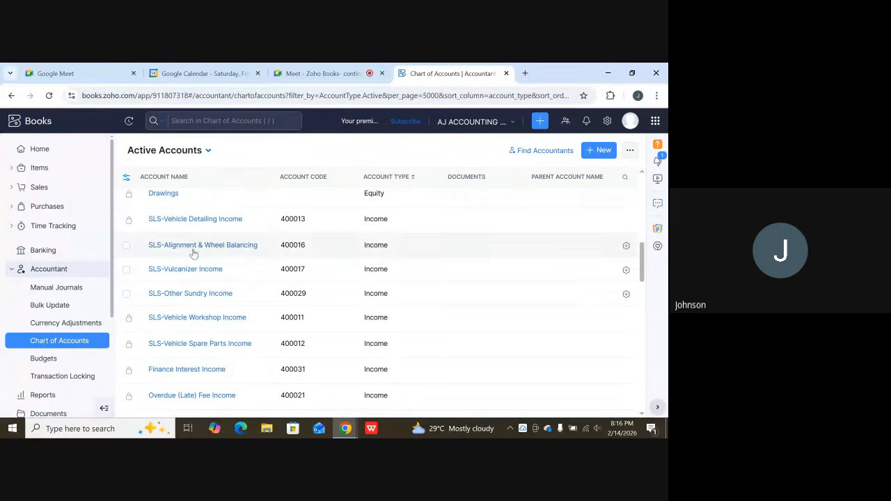
pyautogui.scroll(-2, 230, 237)
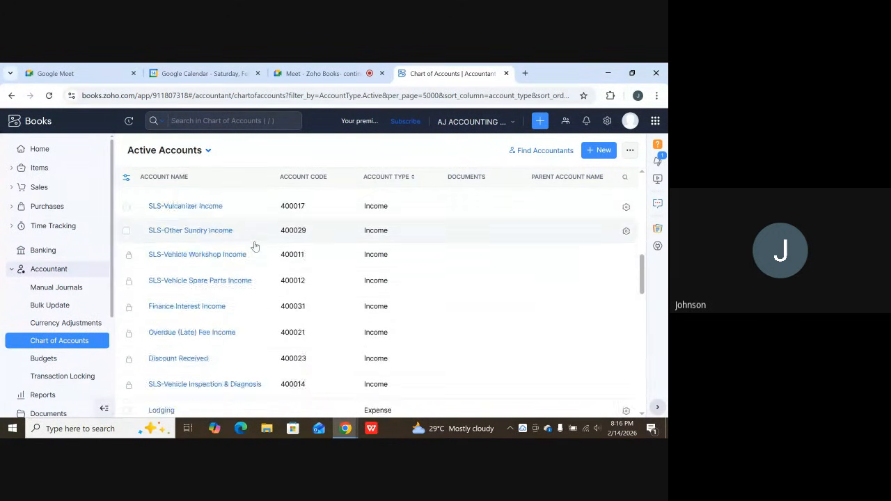
pyautogui.scroll(-6, 258, 255)
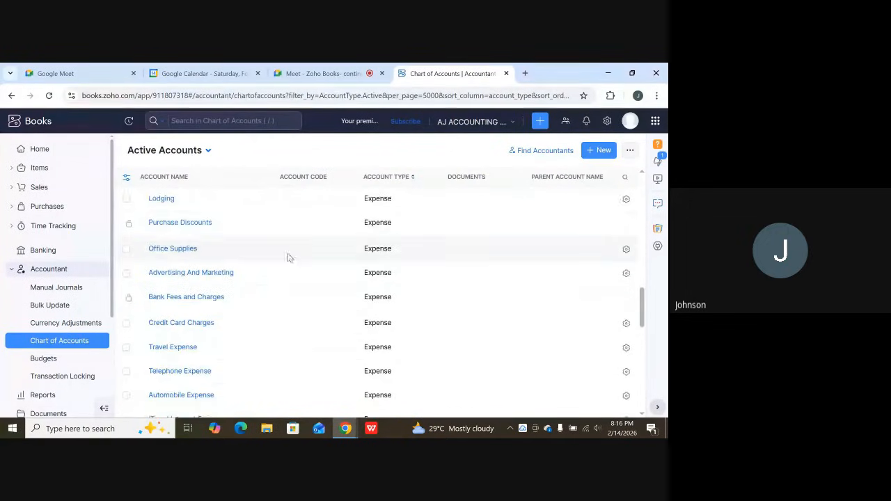
pyautogui.scroll(-2, 291, 267)
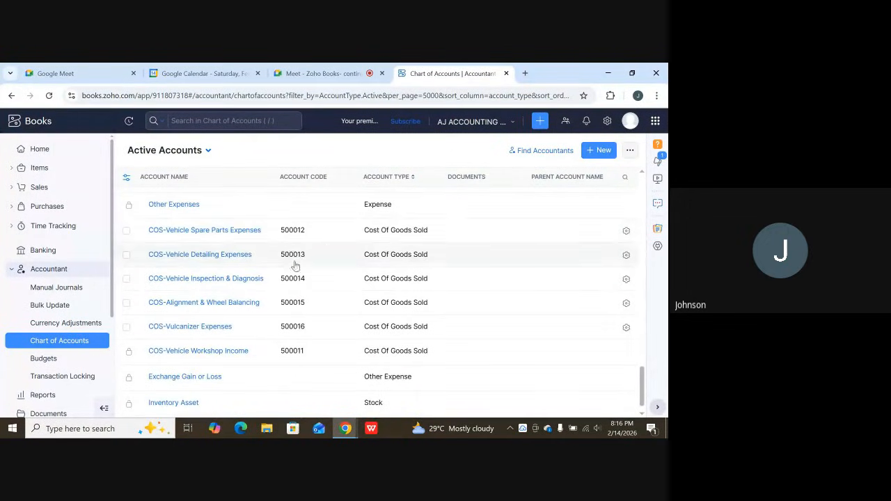
pyautogui.scroll(-1, 317, 250)
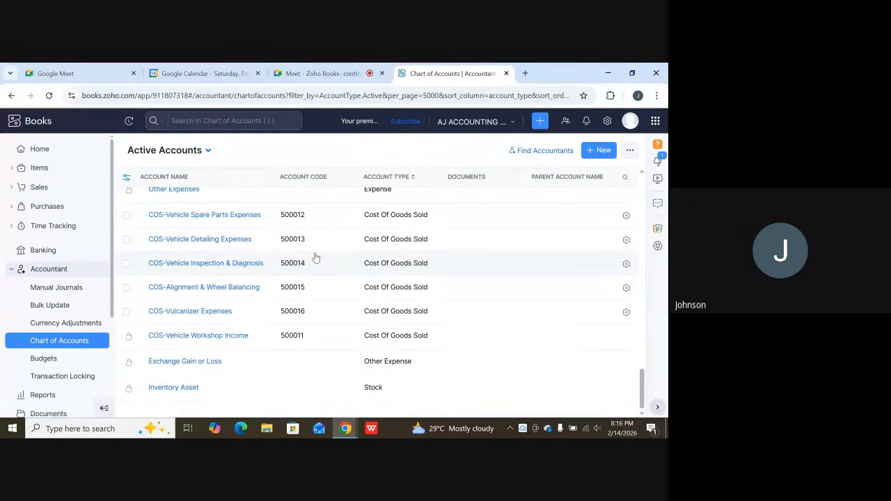
pyautogui.scroll(3, 315, 257)
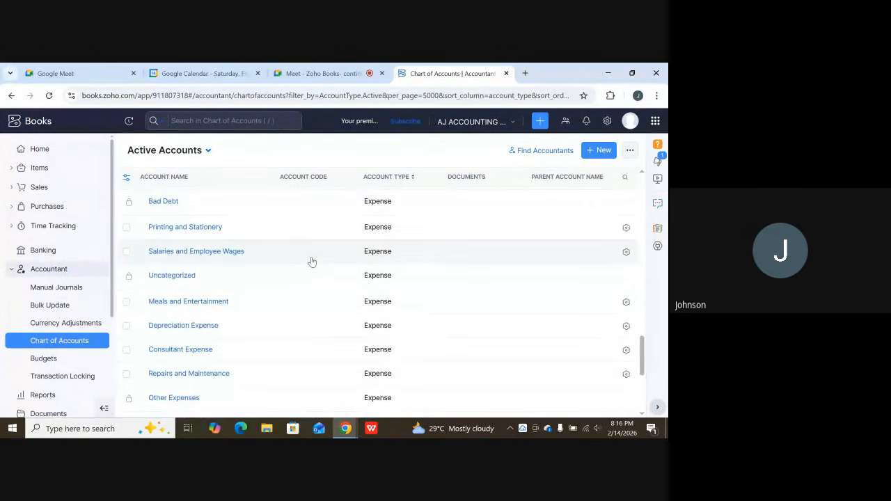
pyautogui.scroll(1, 312, 262)
pyautogui.scroll(5, 313, 257)
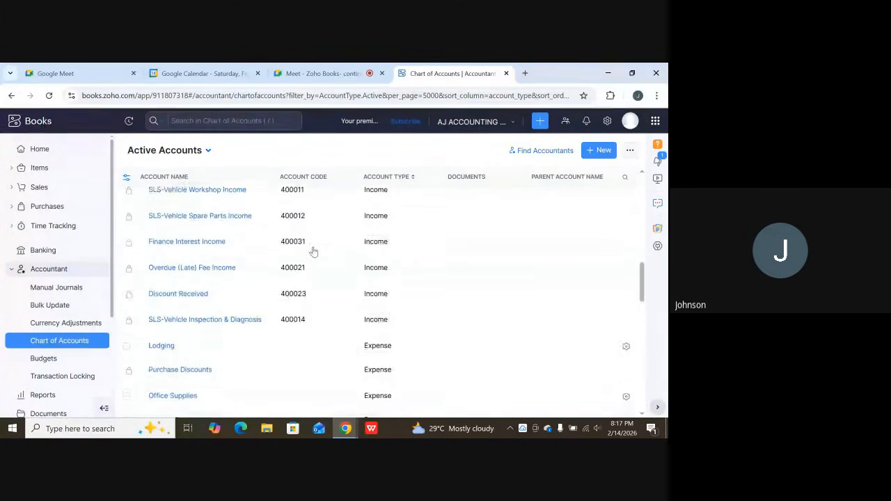
pyautogui.scroll(6, 314, 250)
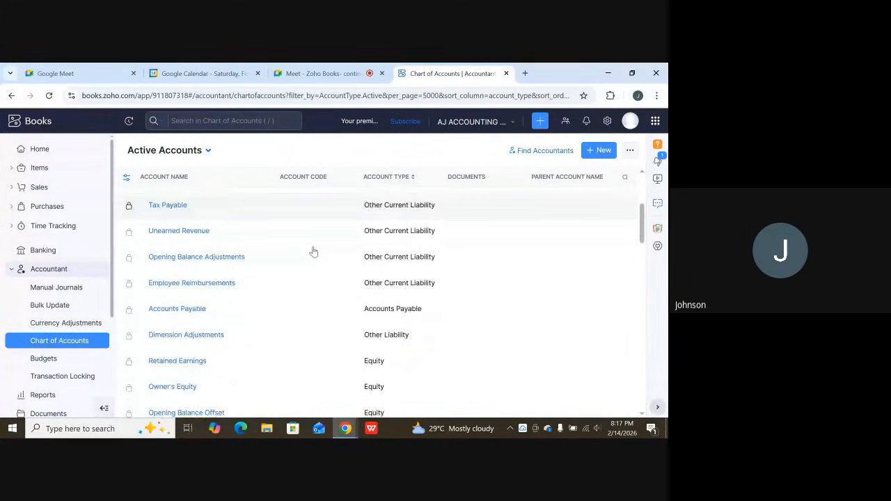
pyautogui.scroll(2, 313, 252)
pyautogui.scroll(-3, 313, 252)
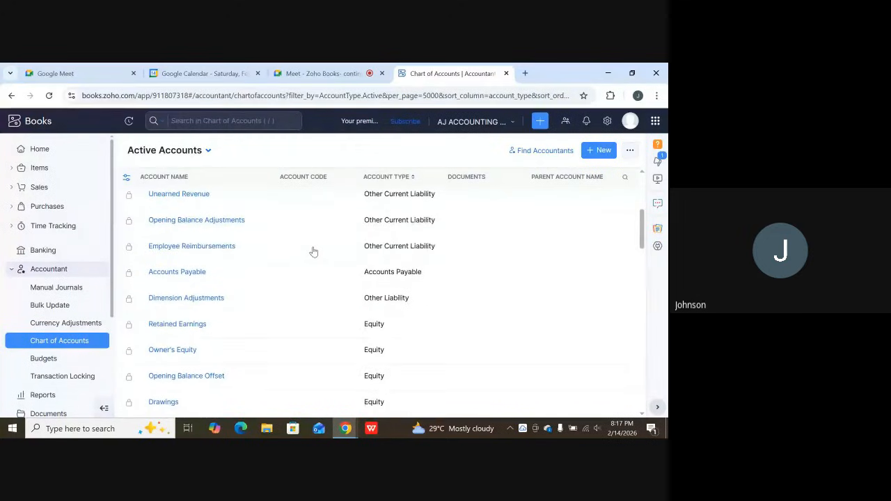
pyautogui.scroll(1, 314, 252)
pyautogui.scroll(3, 313, 252)
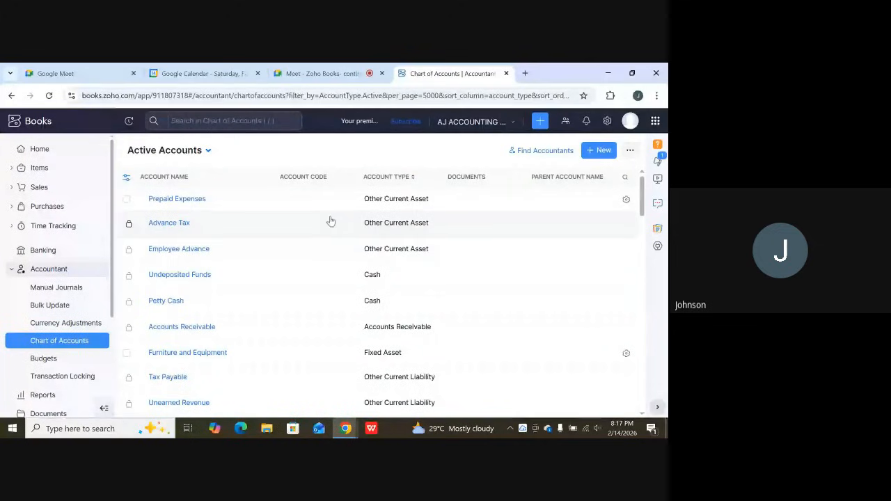
# View the Banking overview and open the All Invoices page to examine its options for creating invoices.
pyautogui.click(55, 253)
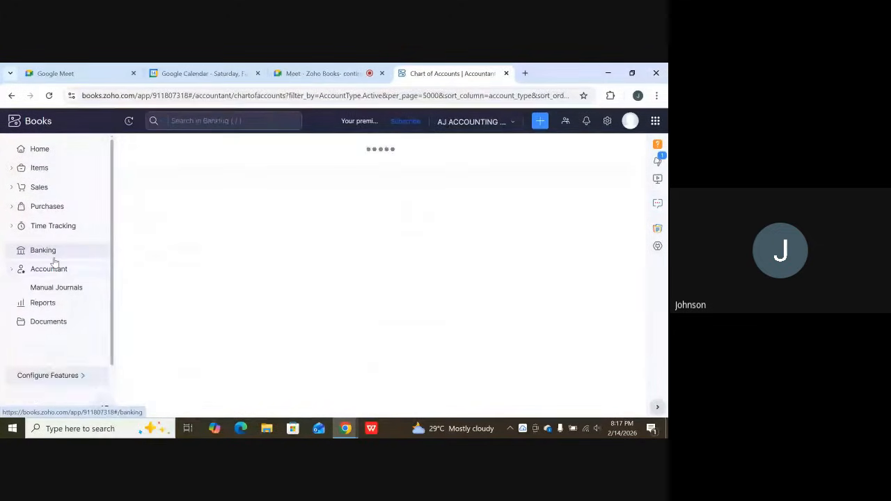
pyautogui.click(32, 187)
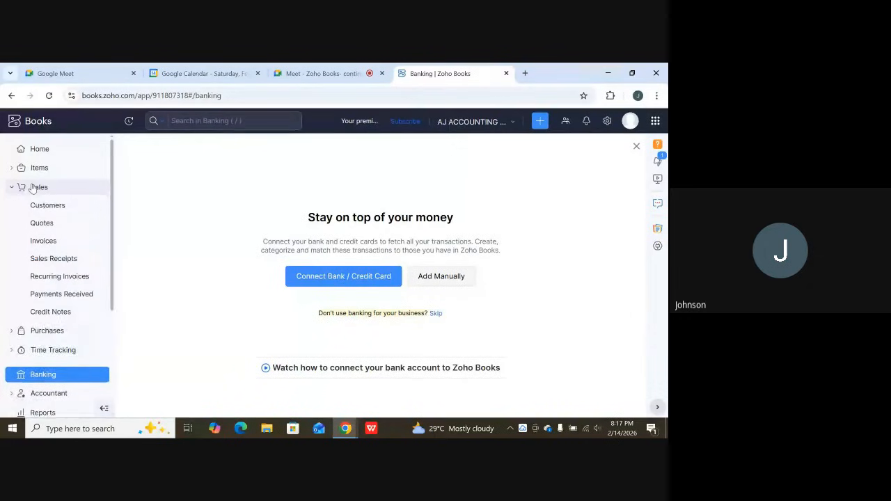
pyautogui.click(55, 243)
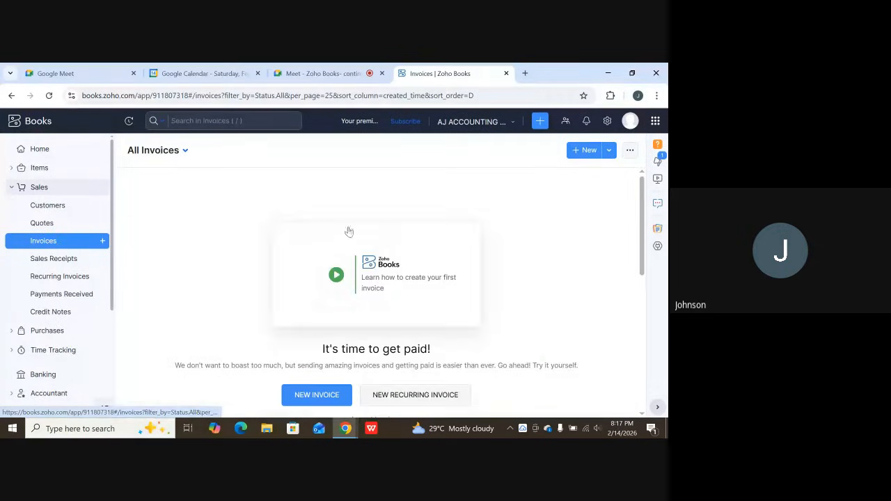
pyautogui.scroll(-2, 379, 304)
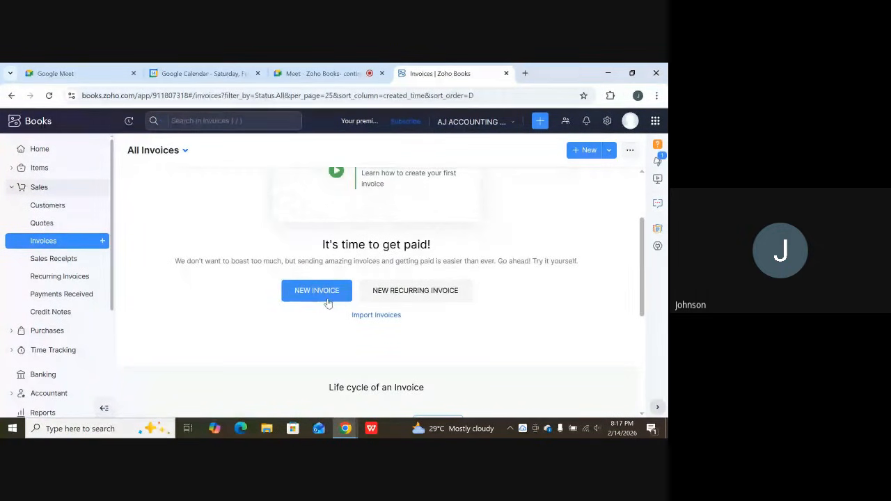
pyautogui.scroll(2, 328, 303)
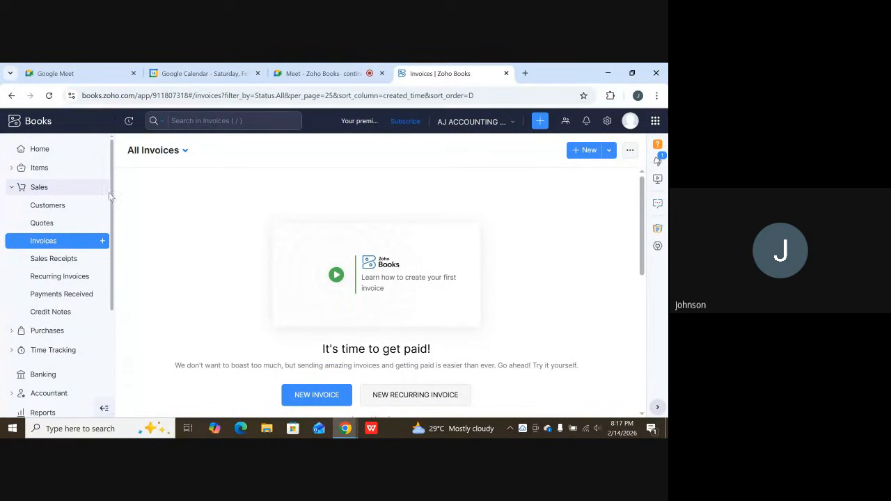
# Start a new business customer and enter the primary contact with the salutation Mr., first name and last name.
pyautogui.click(47, 209)
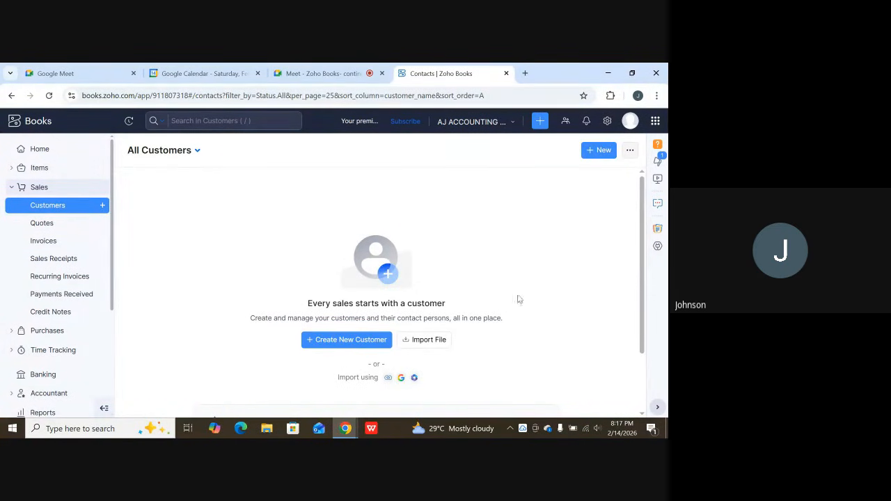
pyautogui.click(600, 151)
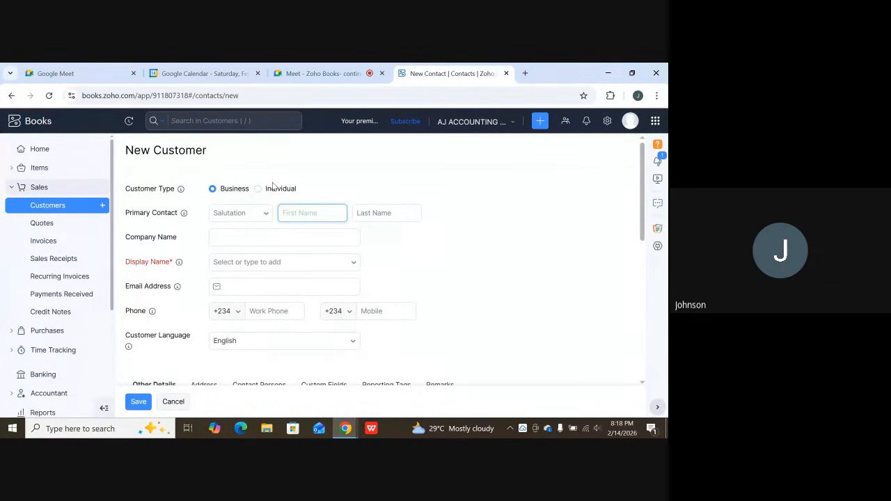
pyautogui.click(249, 213)
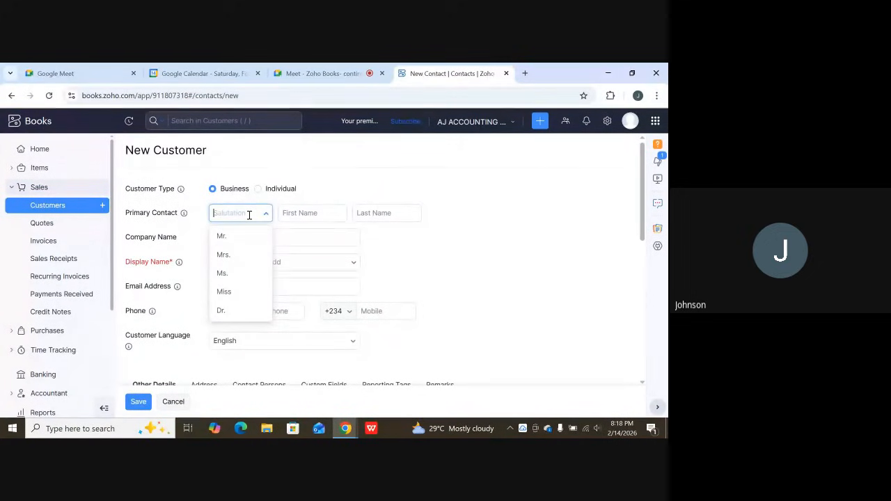
pyautogui.click(221, 237)
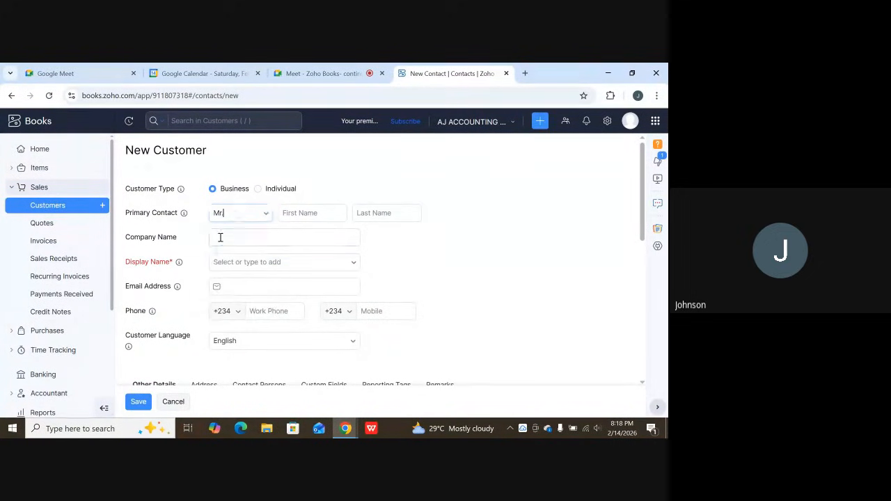
pyautogui.click(298, 215)
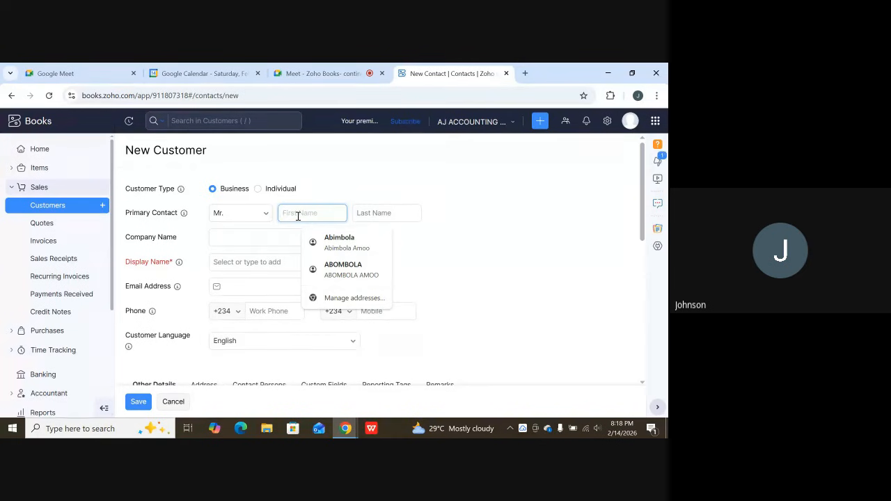
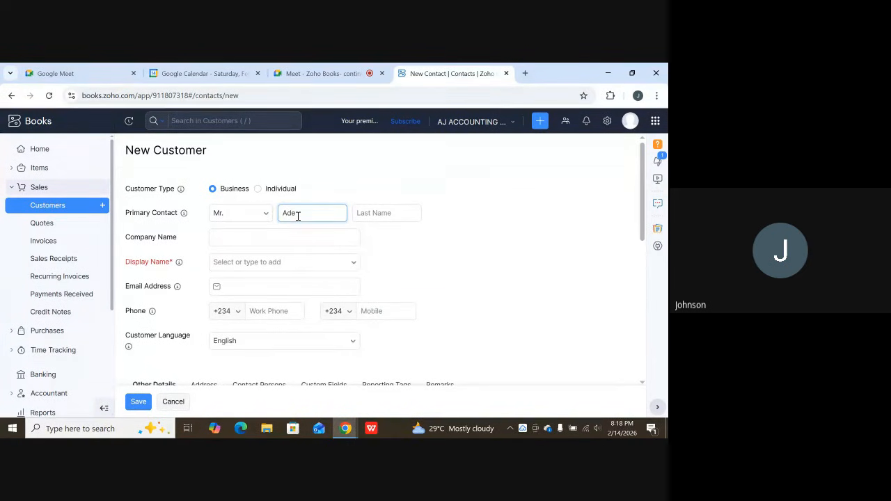
pyautogui.press('Tab')
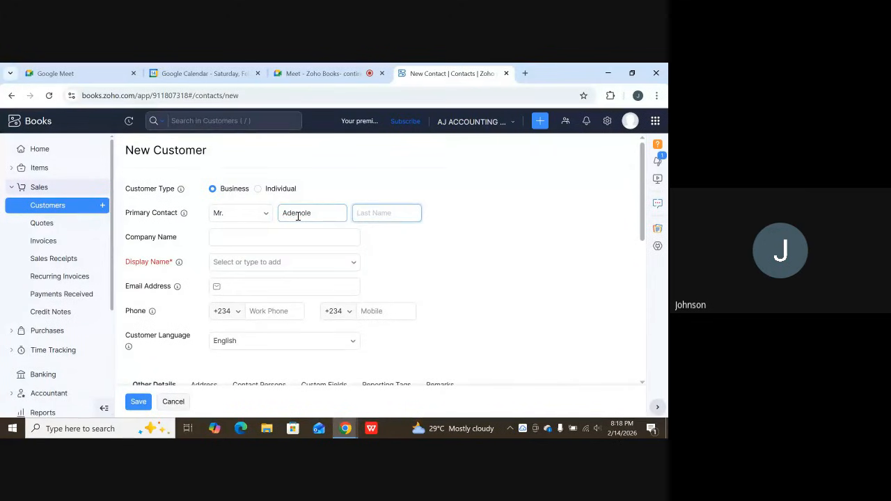
# Set the customer's display name to the suggested version with salutation, first name and last name, leaving the company name blank.
pyautogui.click(248, 240)
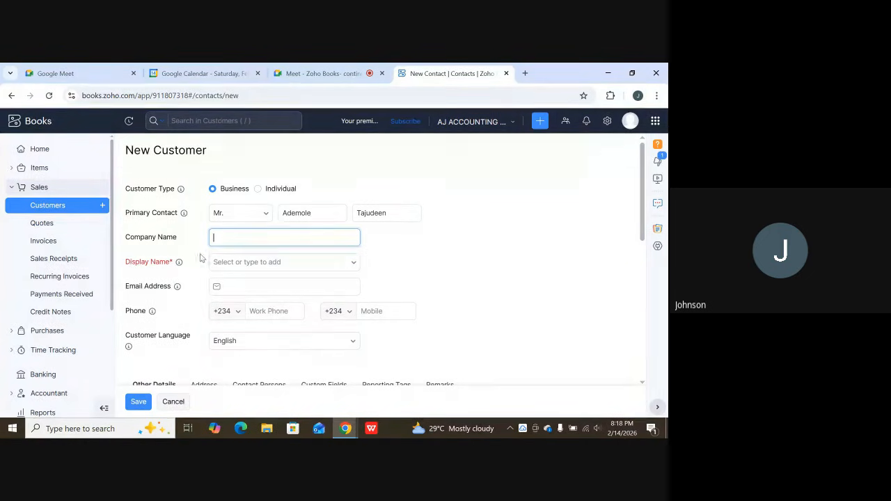
pyautogui.scroll(-3, 174, 318)
pyautogui.scroll(-2, 168, 322)
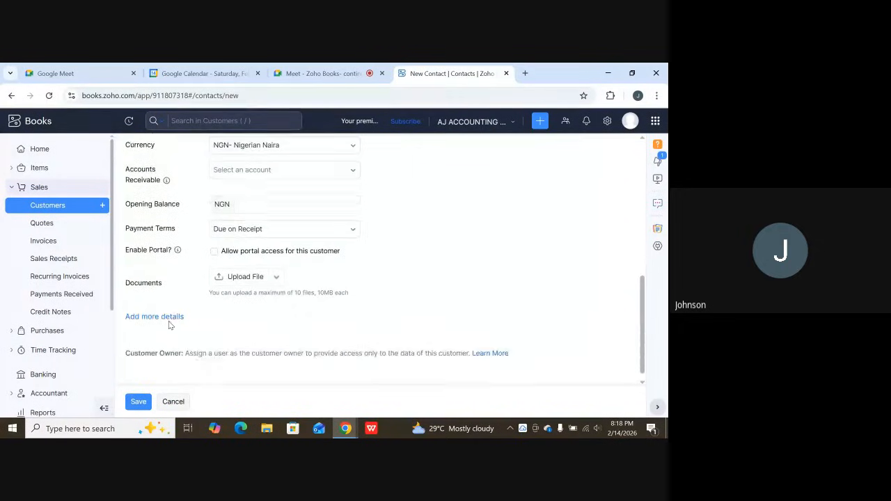
pyautogui.scroll(5, 170, 316)
pyautogui.scroll(1, 174, 308)
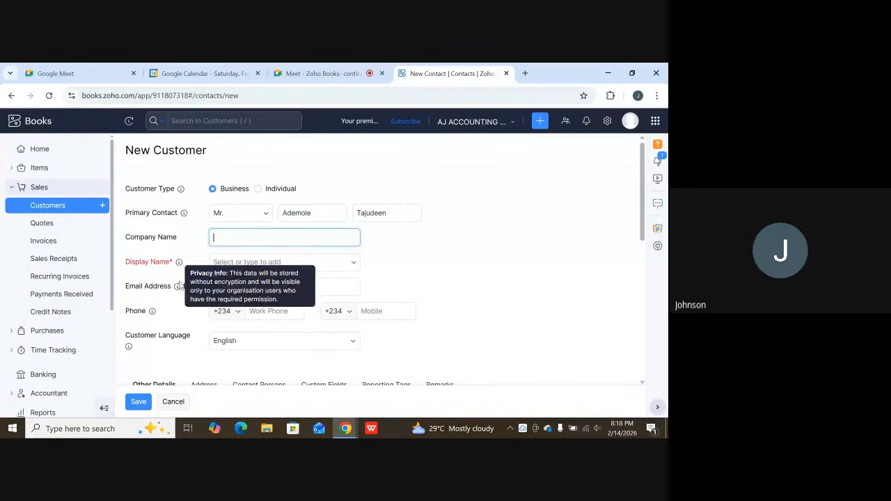
pyautogui.click(257, 262)
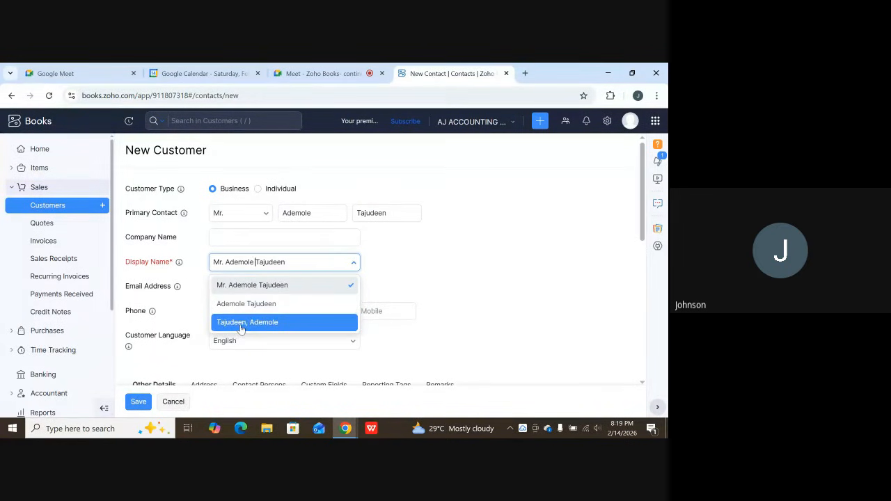
pyautogui.click(258, 284)
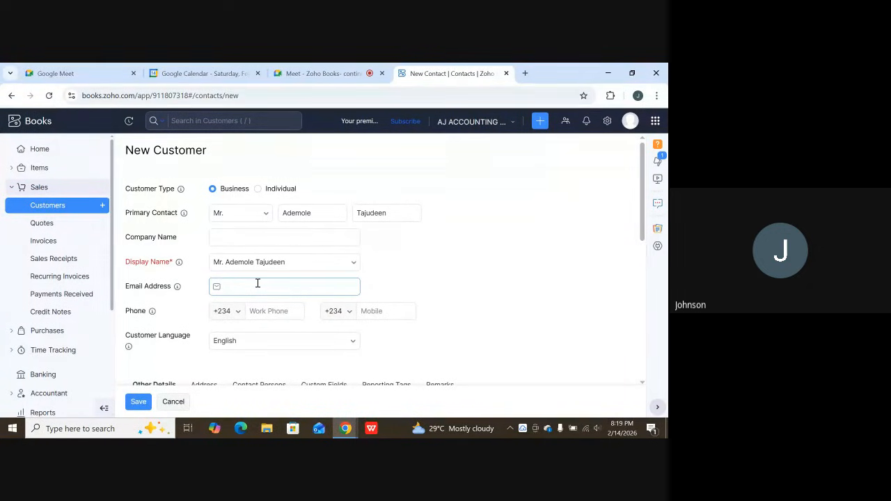
# Enter the customer's email address.
pyautogui.click(258, 284)
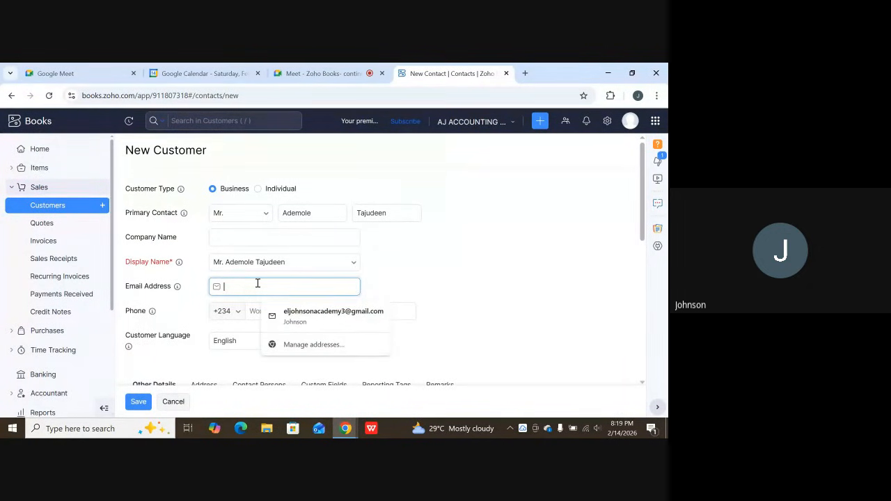
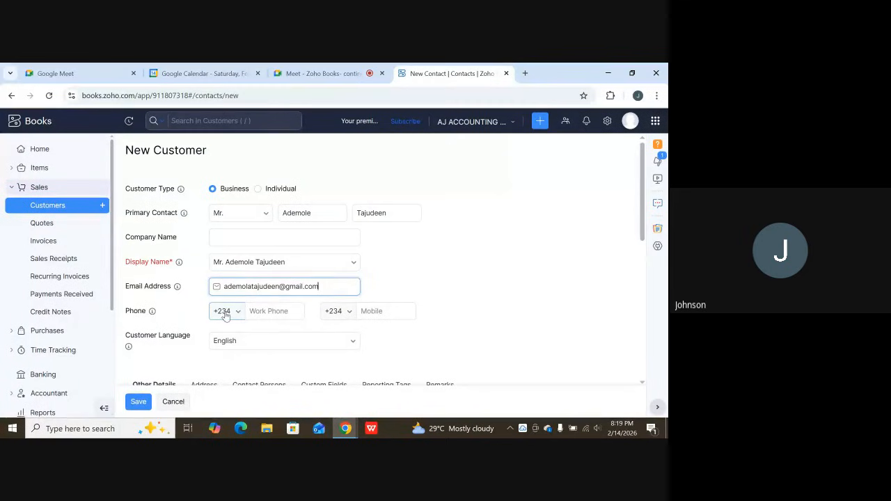
# Fill in the customer's work phone number with the +234 country code.
pyautogui.click(256, 314)
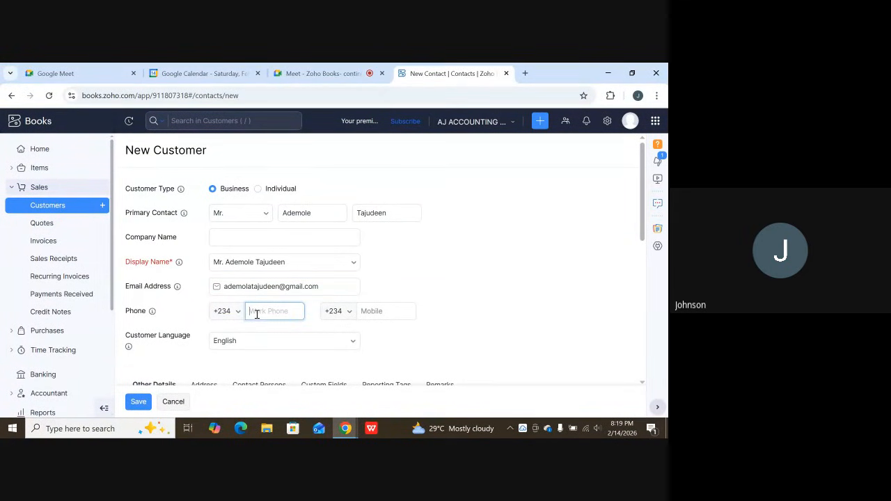
pyautogui.scroll(-1, 366, 308)
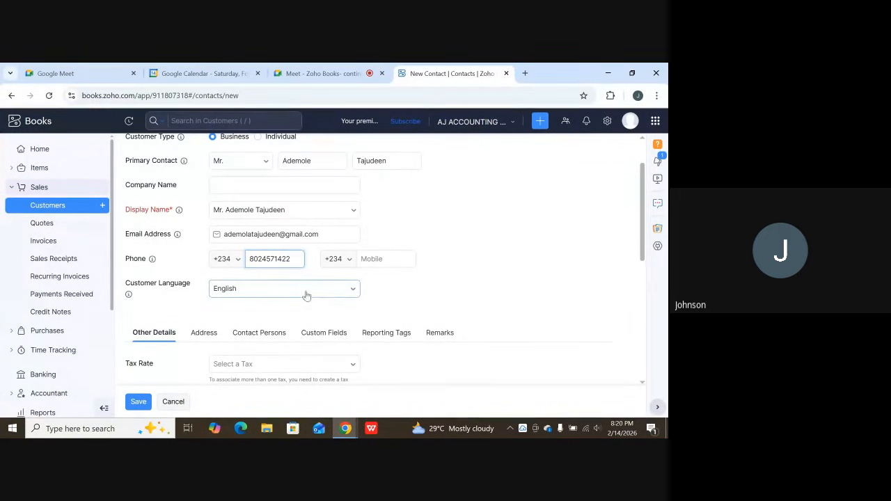
pyautogui.click(401, 295)
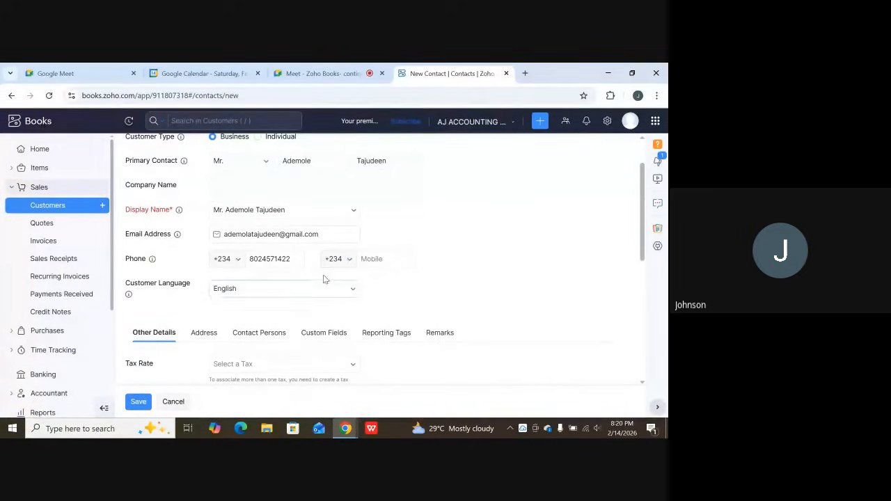
# Examine the available customer languages and close the list with English kept.
pyautogui.click(285, 294)
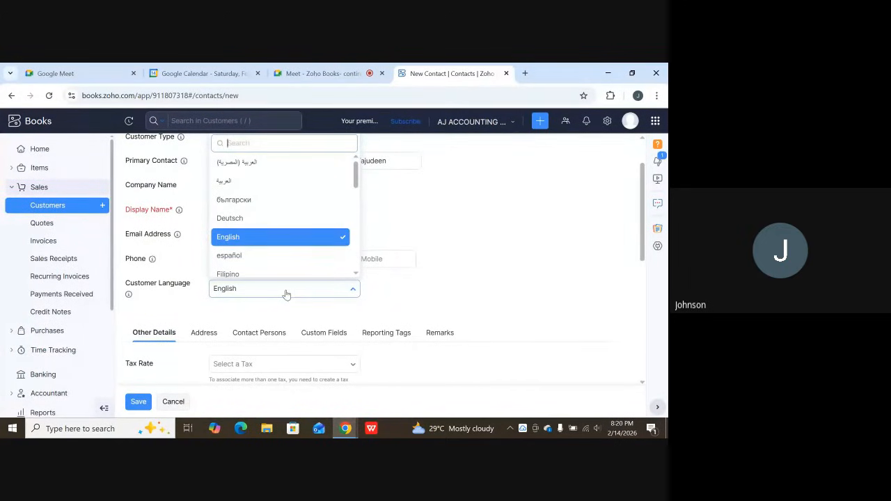
pyautogui.scroll(-1, 282, 230)
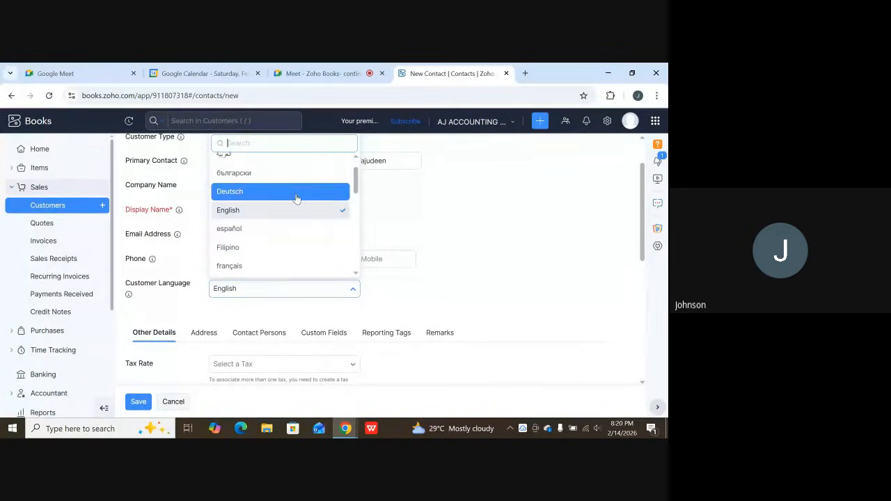
pyautogui.scroll(-2, 275, 258)
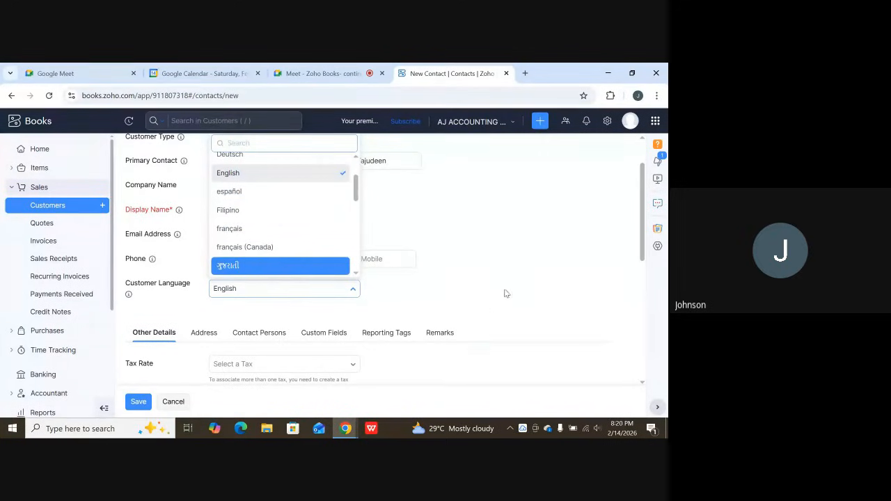
pyautogui.click(506, 270)
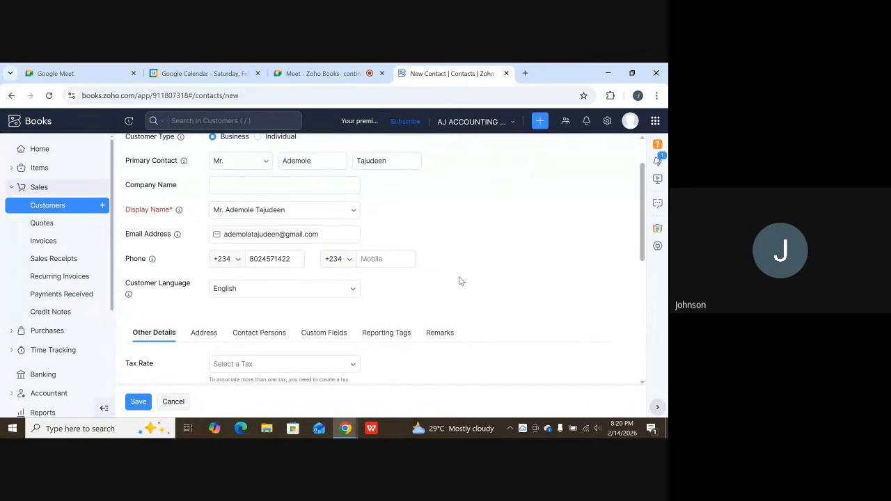
# Check the tax rate choices in the customer's other details and look over the surrounding form fields.
pyautogui.scroll(-3, 449, 293)
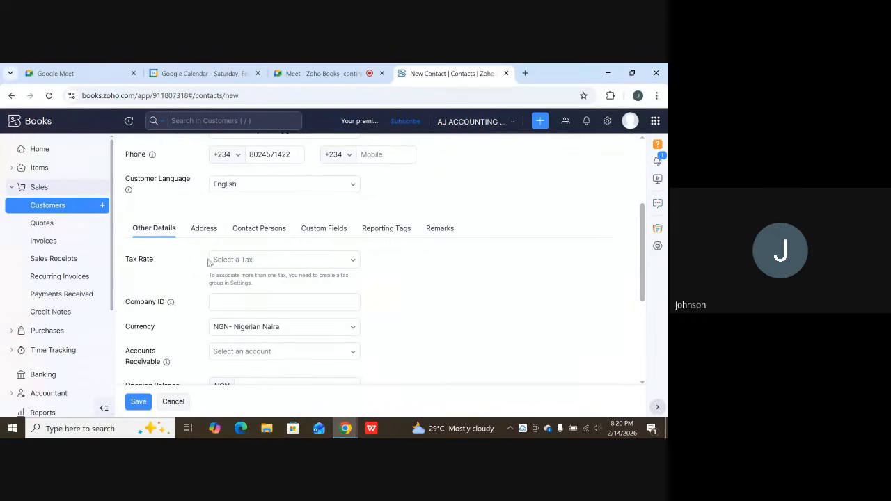
pyautogui.click(260, 264)
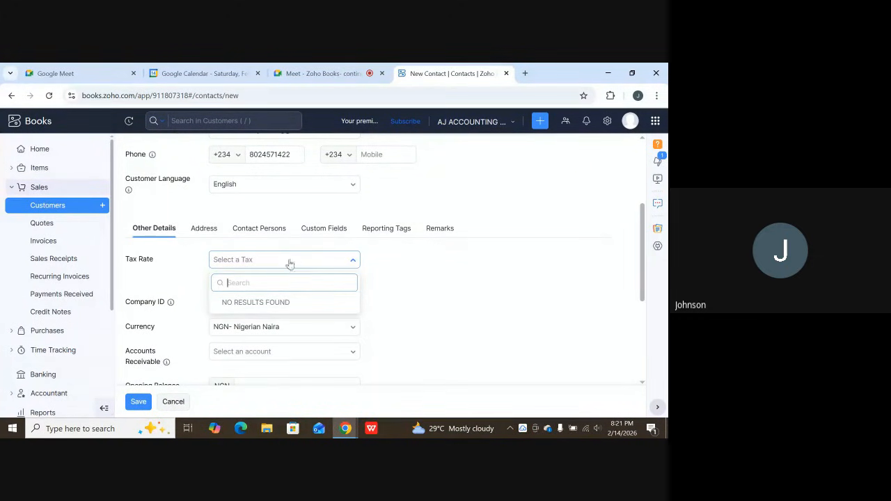
pyautogui.scroll(1, 257, 223)
pyautogui.scroll(2, 257, 223)
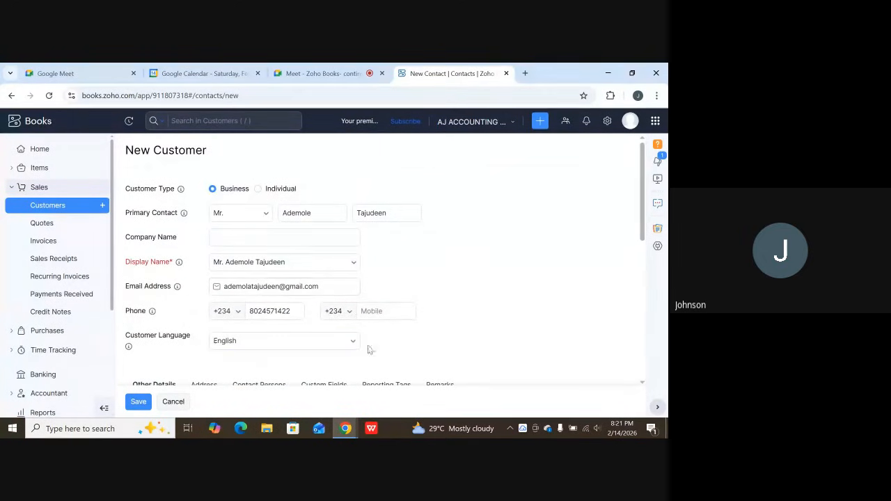
pyautogui.scroll(-3, 312, 302)
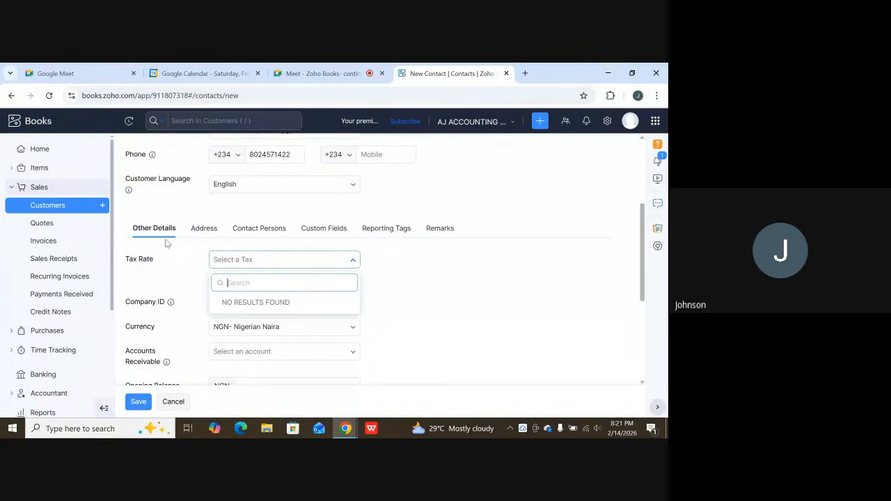
pyautogui.scroll(-2, 246, 271)
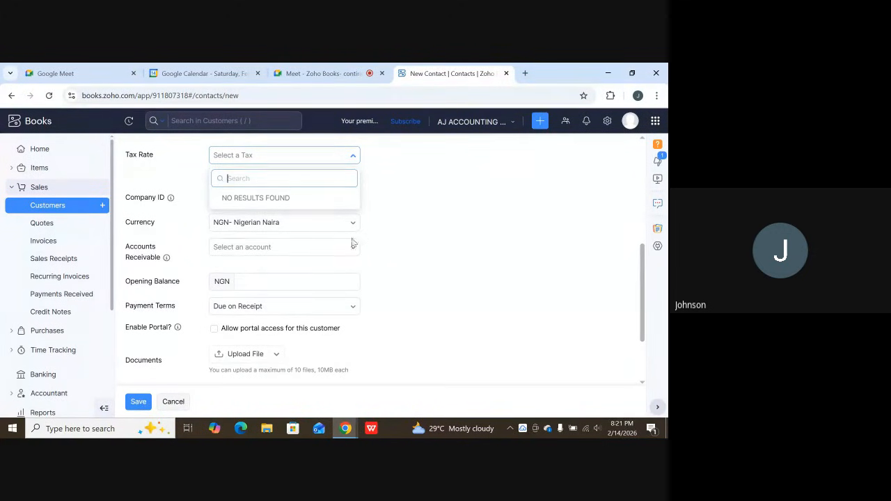
# View the accounts receivable choices without selecting one, and review the opening balance, payment terms and remaining customer fields.
pyautogui.click(337, 254)
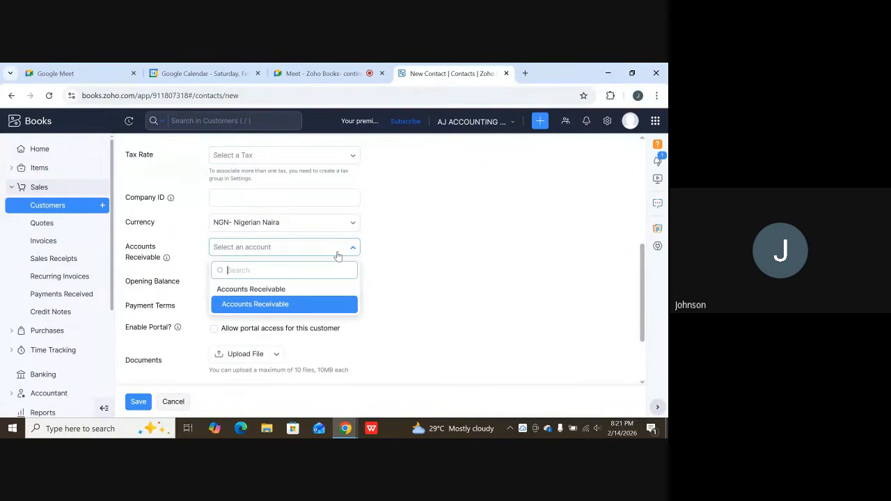
pyautogui.click(448, 255)
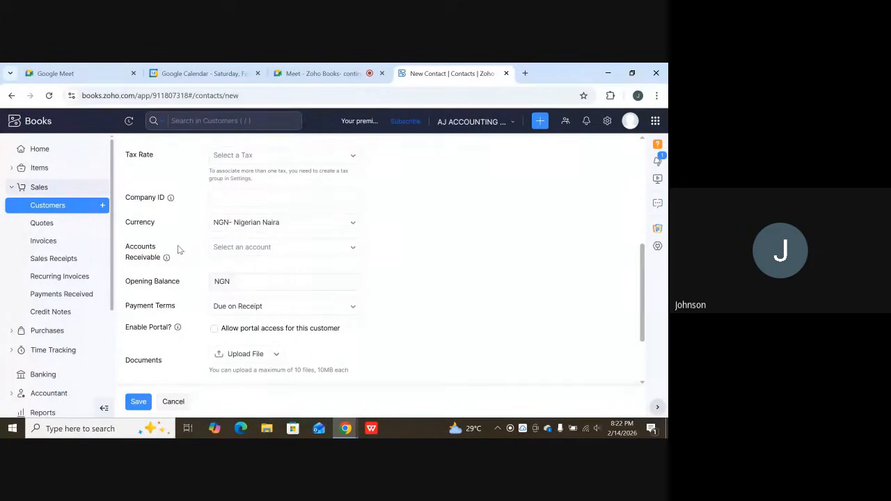
pyautogui.scroll(-1, 251, 275)
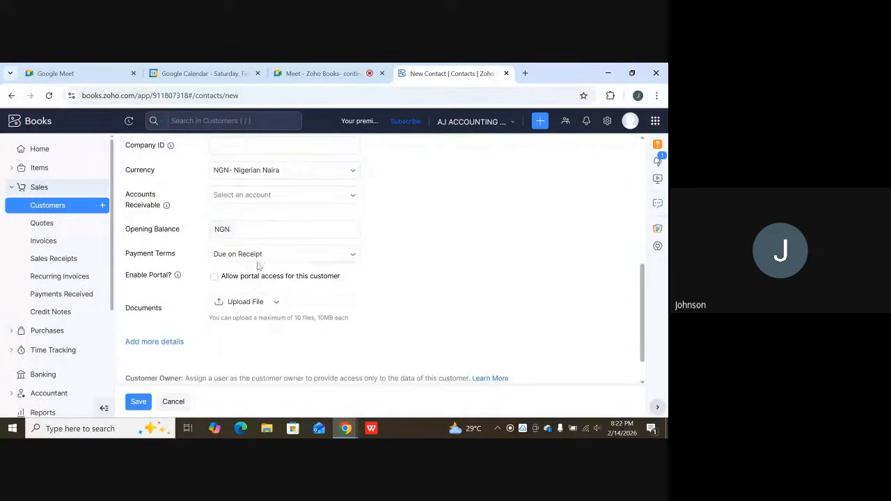
pyautogui.scroll(1, 264, 247)
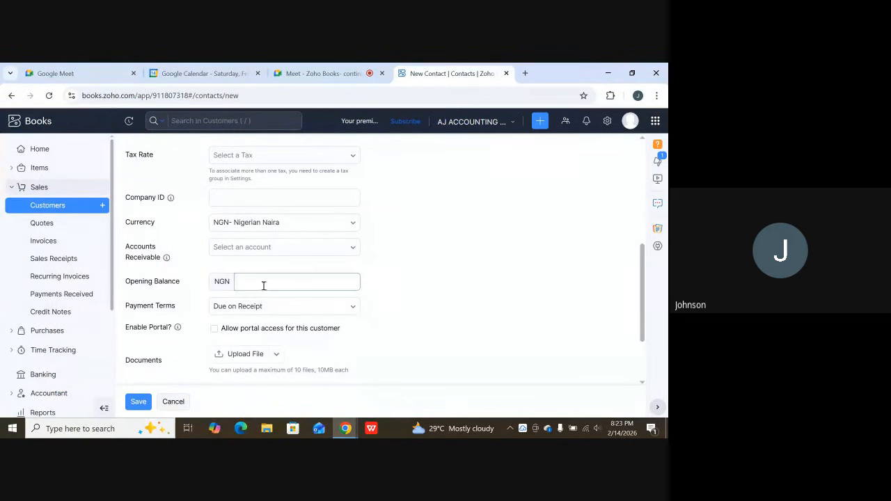
pyautogui.scroll(1, 241, 258)
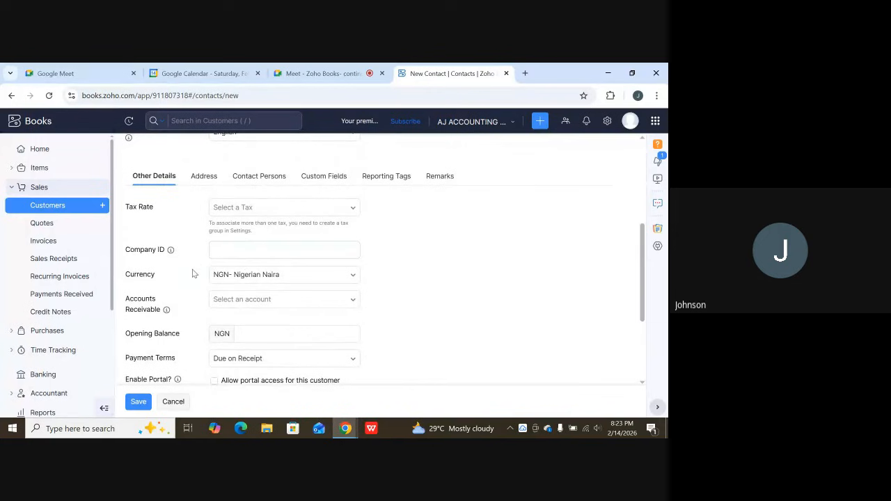
pyautogui.scroll(3, 195, 271)
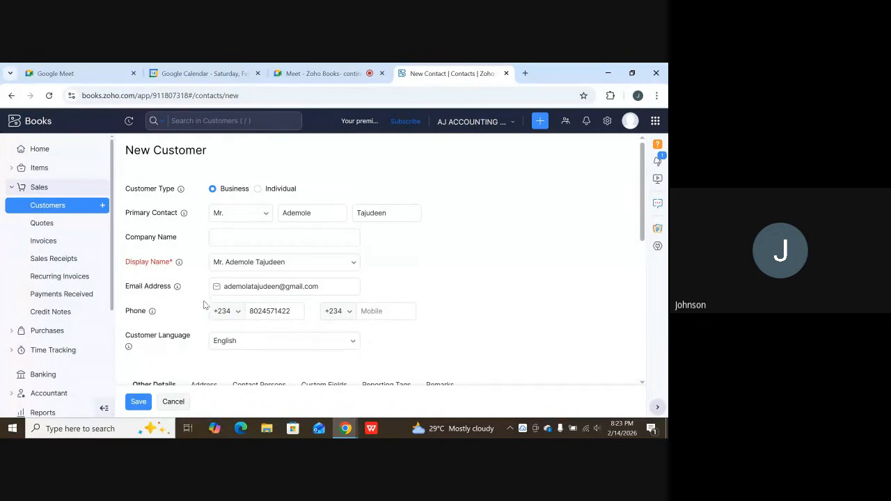
pyautogui.scroll(-1, 206, 278)
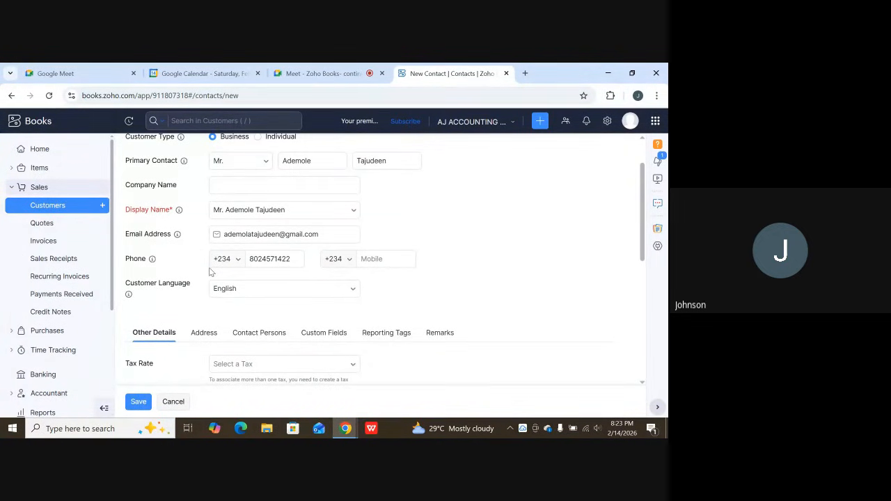
# Examine the customer's payment terms choices and keep Due on Receipt selected.
pyautogui.scroll(-4, 209, 272)
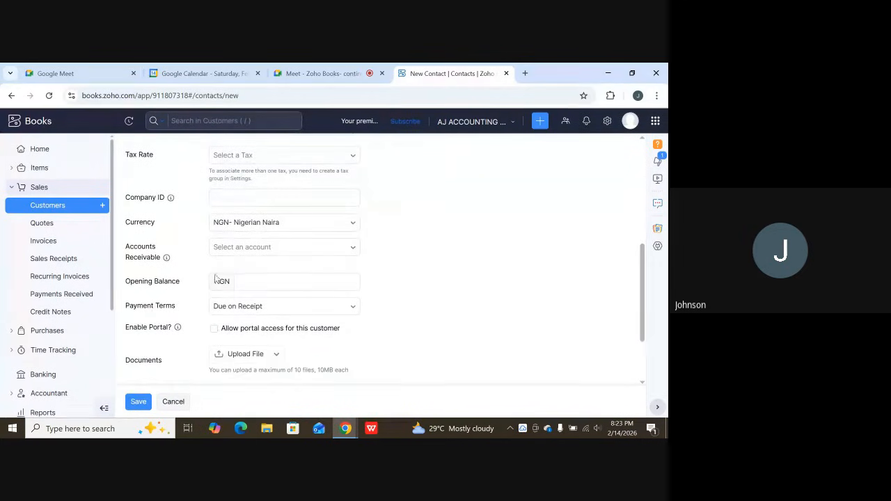
pyautogui.click(210, 278)
pyautogui.click(251, 307)
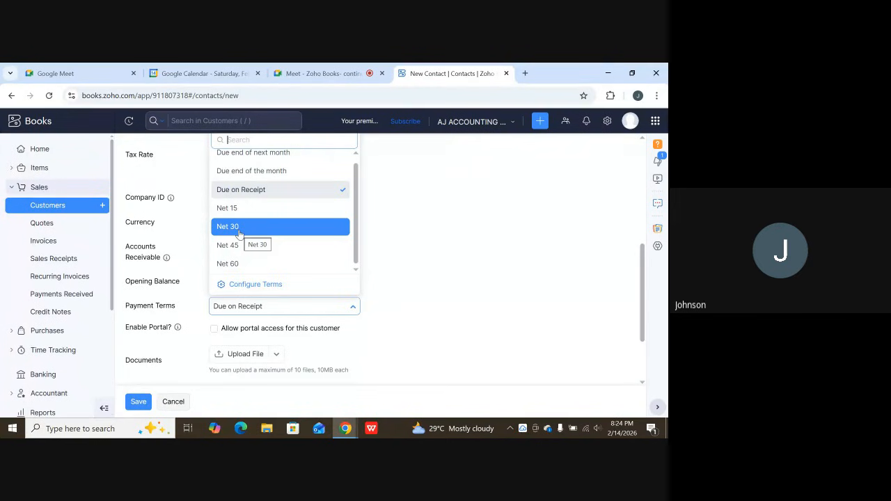
pyautogui.scroll(1, 264, 229)
pyautogui.click(251, 189)
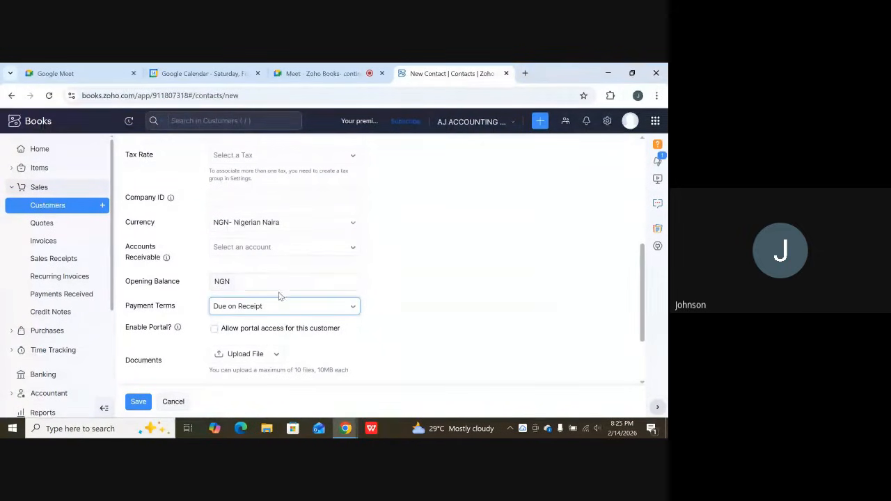
# Look over the customer's primary contact information, currency, opening balance, payment terms and portal access fields.
pyautogui.scroll(-2, 254, 300)
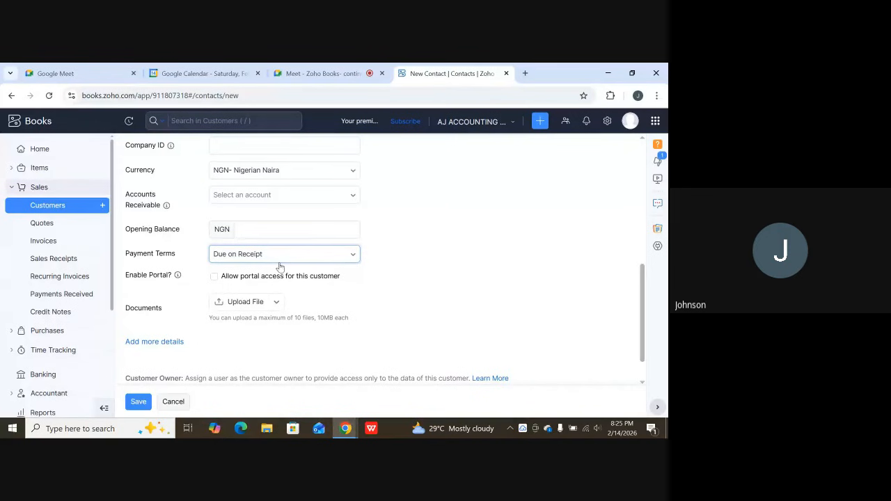
pyautogui.scroll(3, 211, 250)
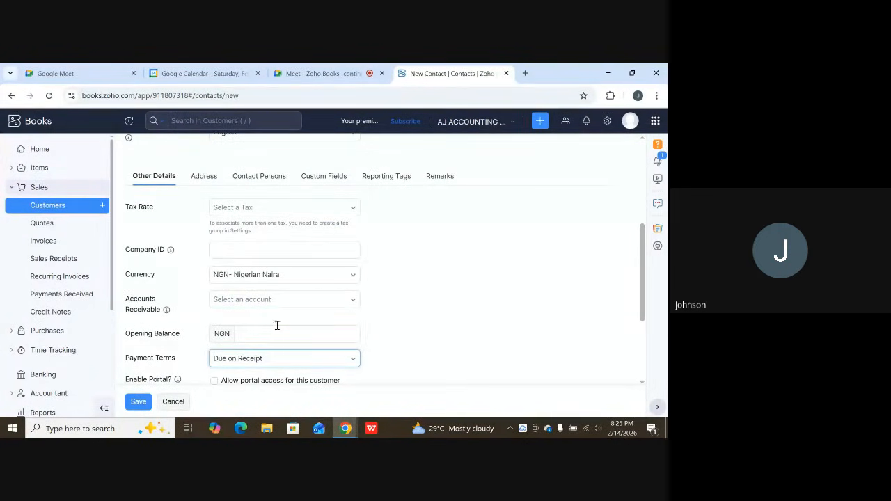
pyautogui.scroll(3, 254, 308)
pyautogui.scroll(3, 230, 248)
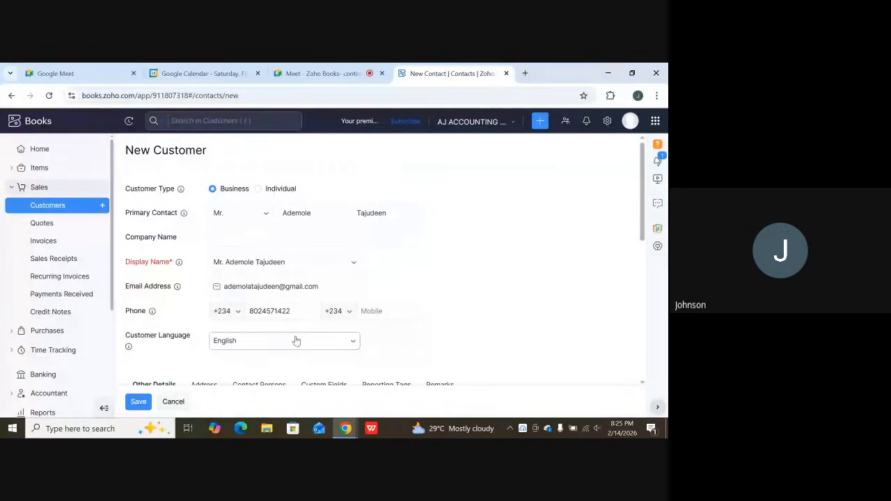
pyautogui.scroll(-2, 296, 340)
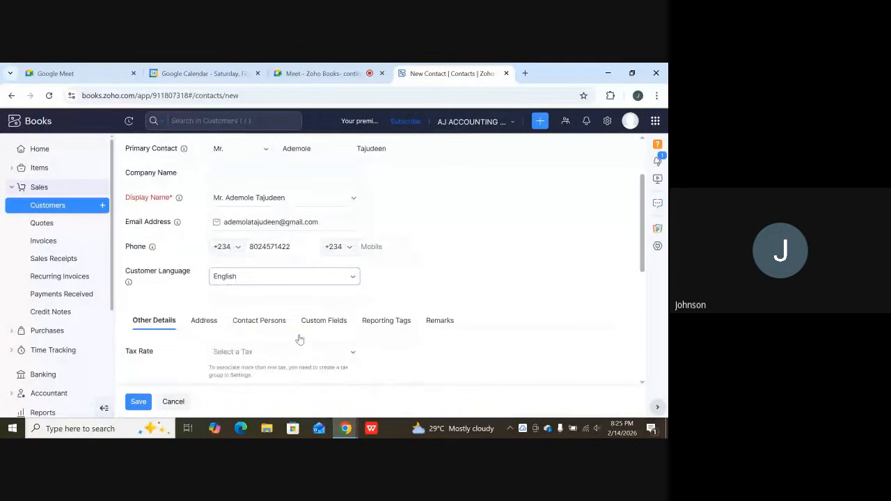
pyautogui.scroll(-5, 299, 339)
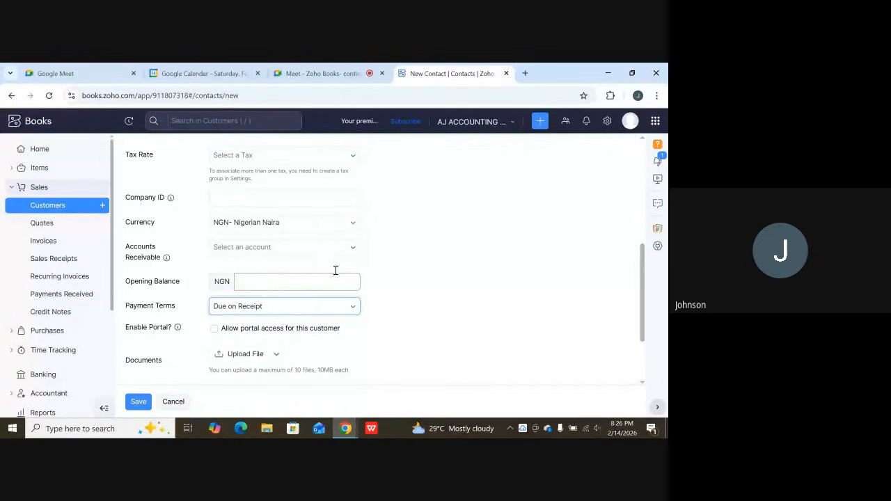
pyautogui.scroll(-1, 241, 296)
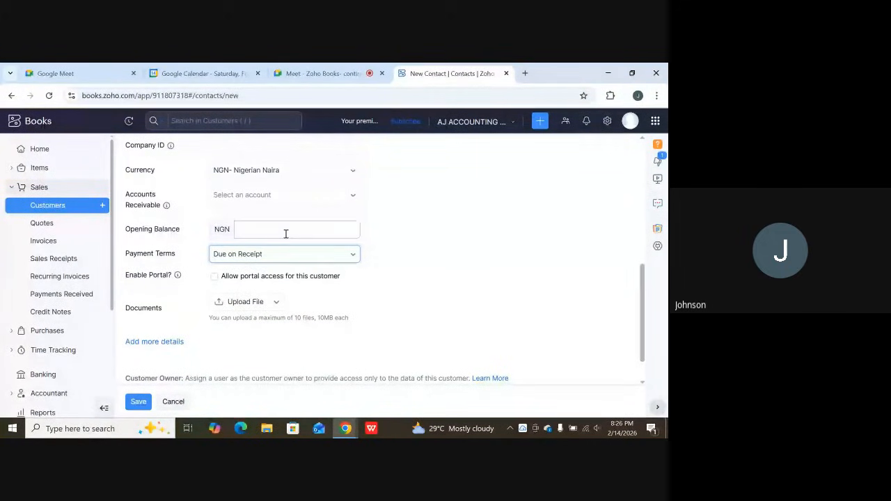
# Expand the customer's additional details and review the website, department, designation and social profile fields.
pyautogui.scroll(-1, 267, 285)
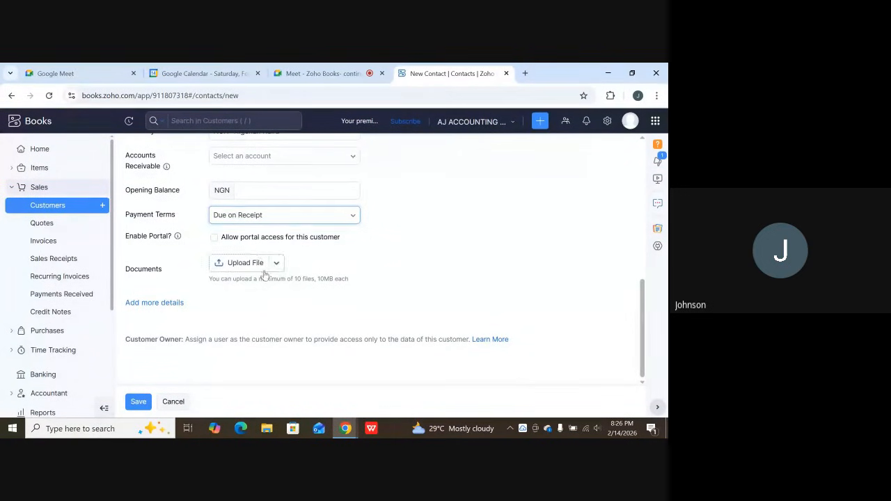
pyautogui.click(154, 304)
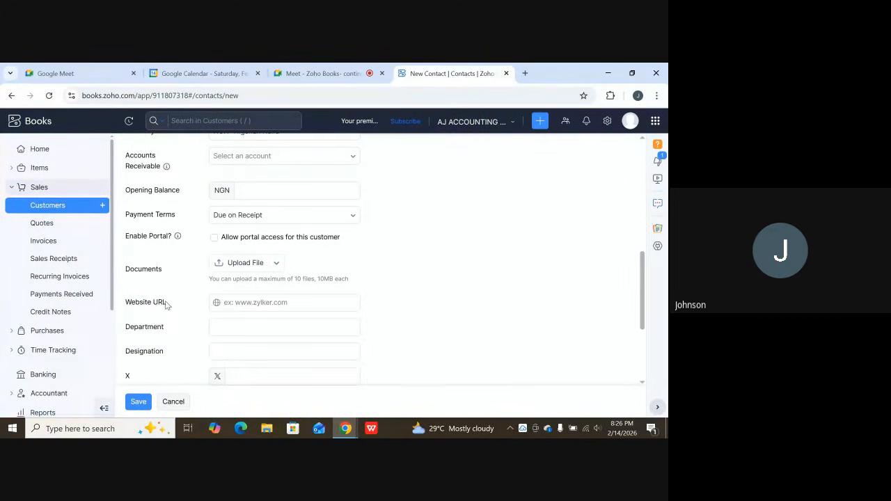
pyautogui.scroll(-1, 165, 304)
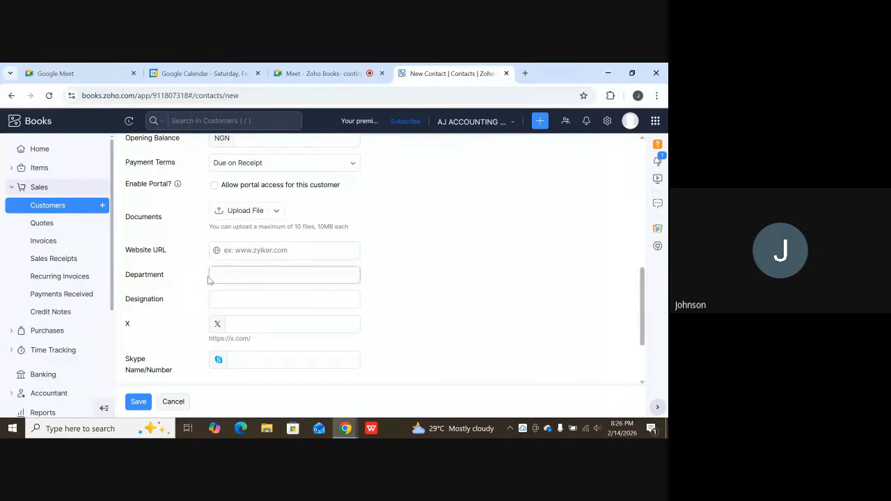
pyautogui.scroll(-1, 171, 291)
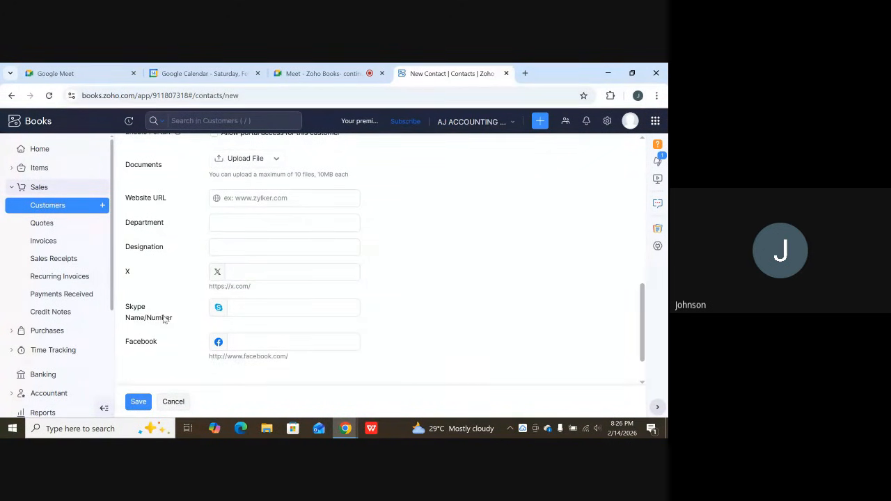
pyautogui.scroll(-1, 159, 337)
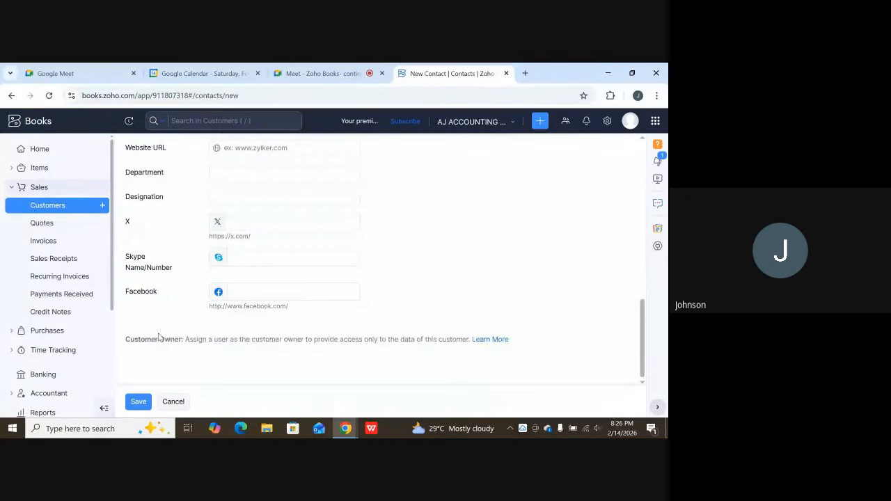
# Open the customer's address section and review the billing and shipping address fields and the note below them.
pyautogui.scroll(4, 257, 362)
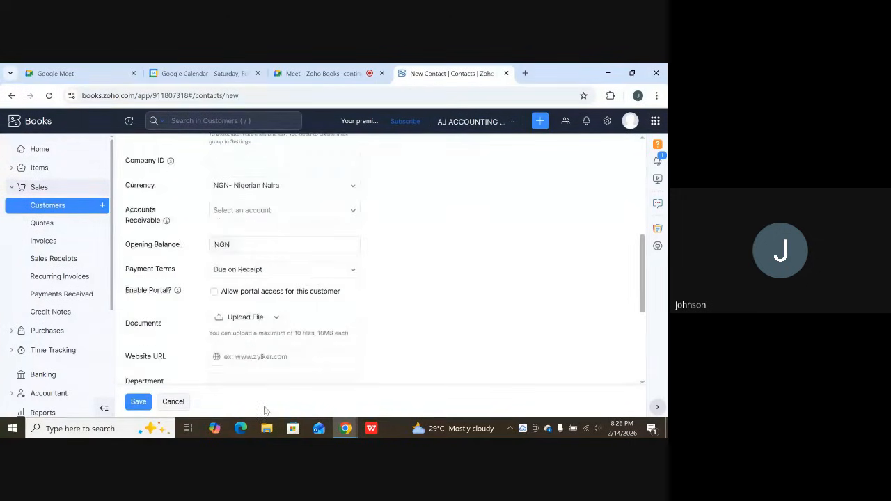
pyautogui.scroll(5, 299, 348)
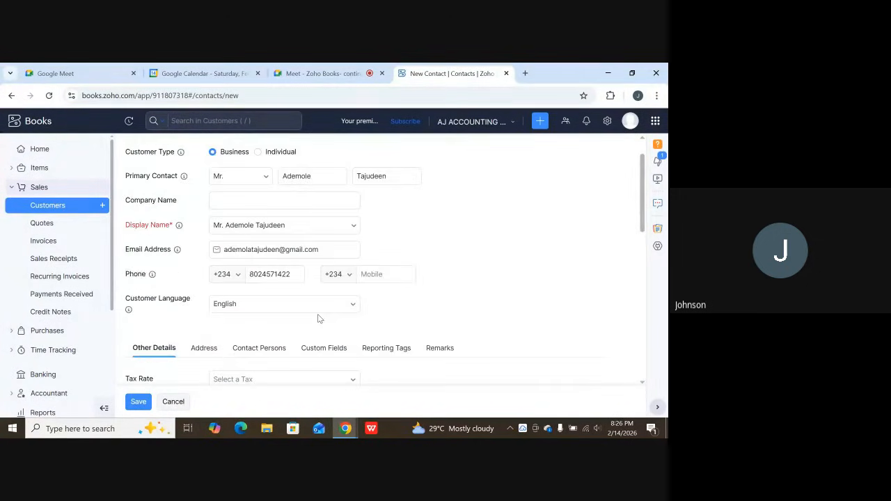
pyautogui.scroll(-2, 318, 318)
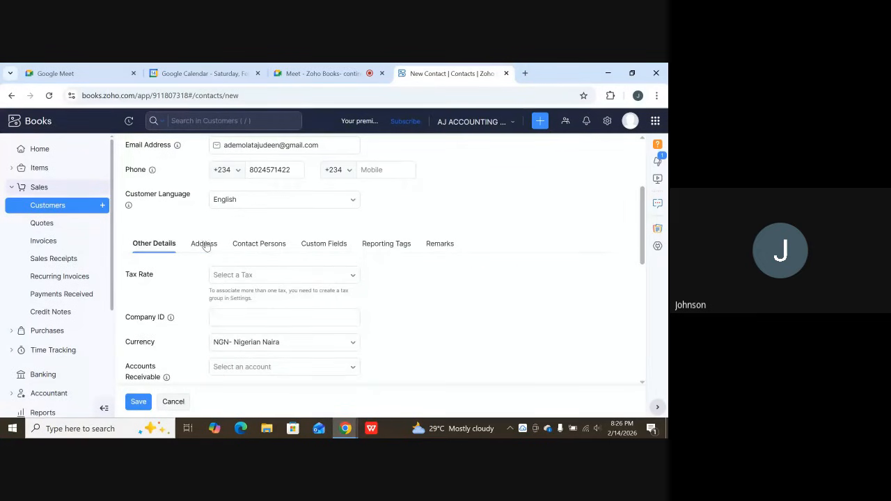
pyautogui.click(204, 244)
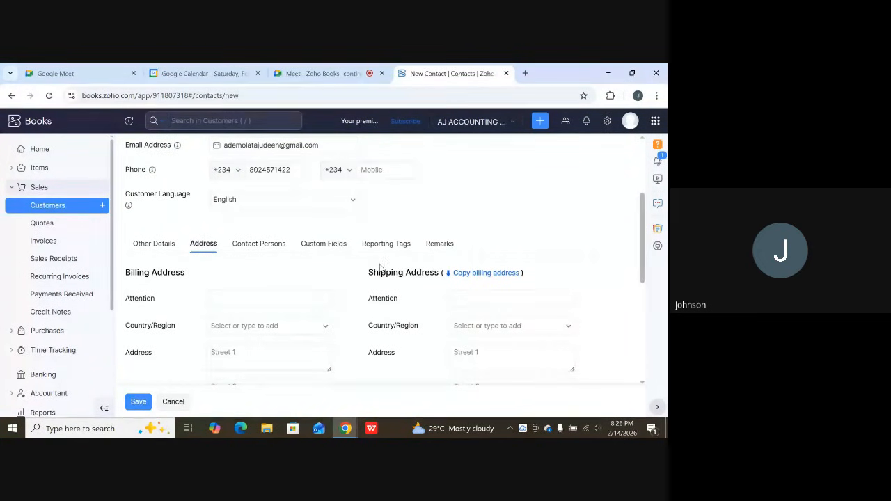
pyautogui.scroll(-1, 487, 306)
pyautogui.scroll(-1, 481, 317)
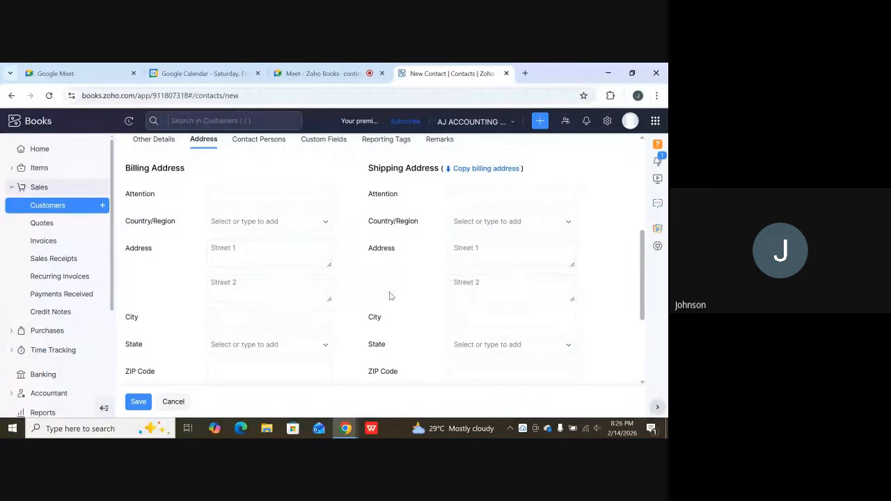
pyautogui.scroll(-1, 229, 237)
pyautogui.click(222, 238)
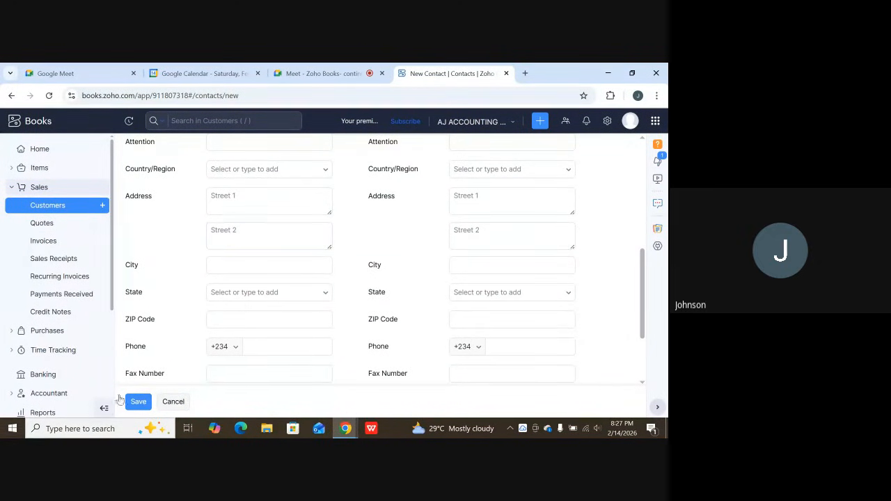
pyautogui.scroll(-1, 198, 307)
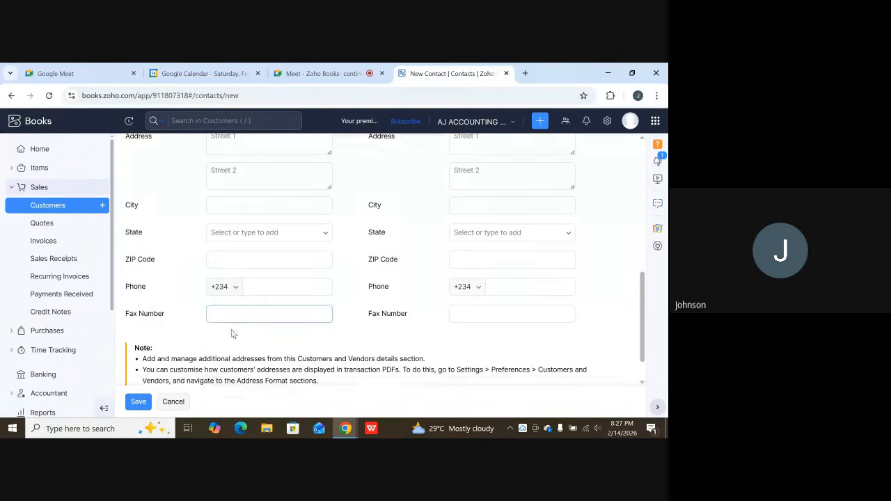
pyautogui.scroll(-1, 217, 335)
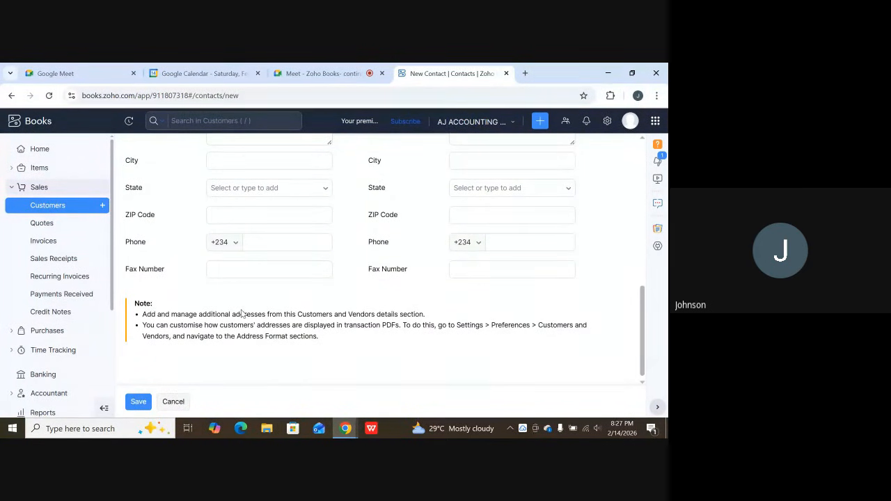
# Review the customer's contact persons, custom fields, reporting tags and remarks sections without entering anything.
pyautogui.scroll(6, 236, 317)
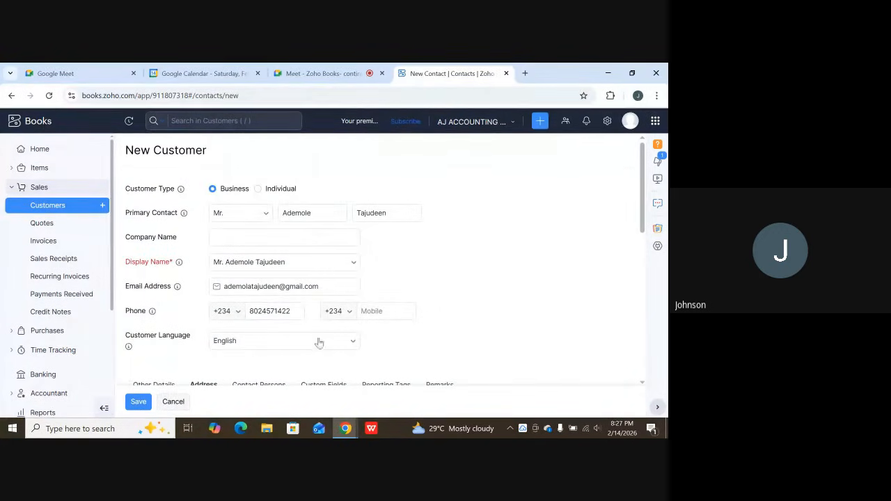
pyautogui.scroll(-3, 367, 303)
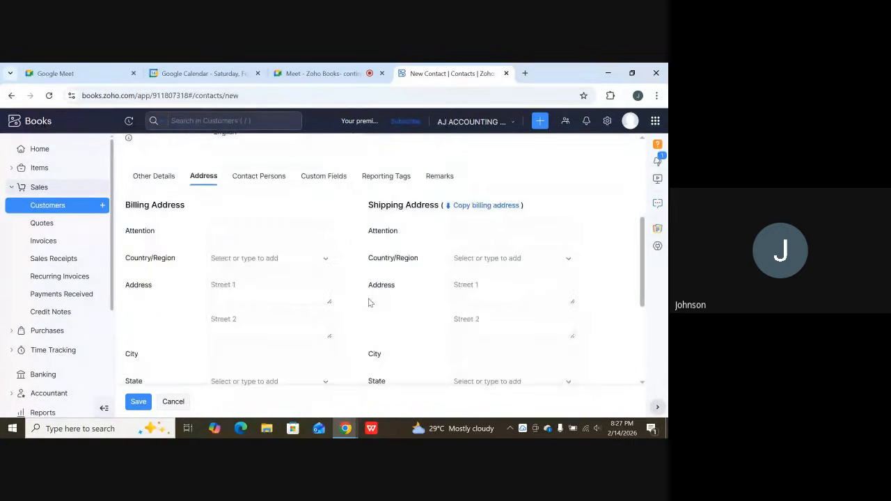
pyautogui.scroll(1, 369, 302)
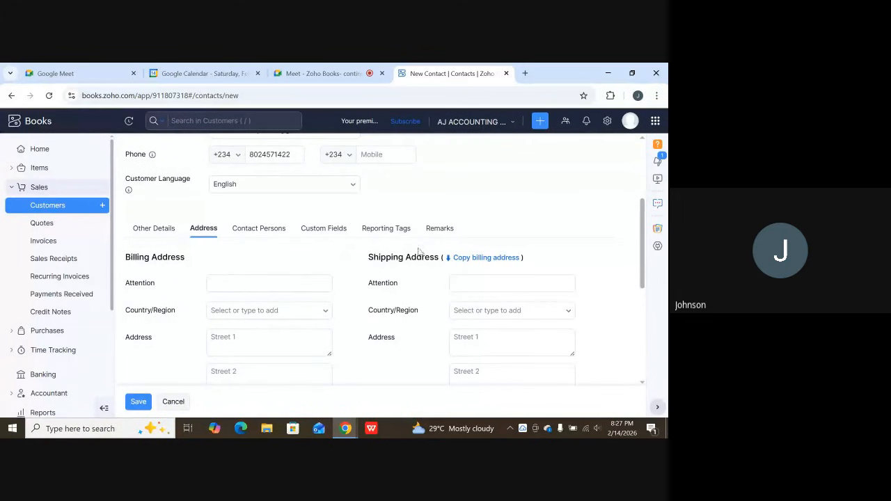
pyautogui.click(273, 231)
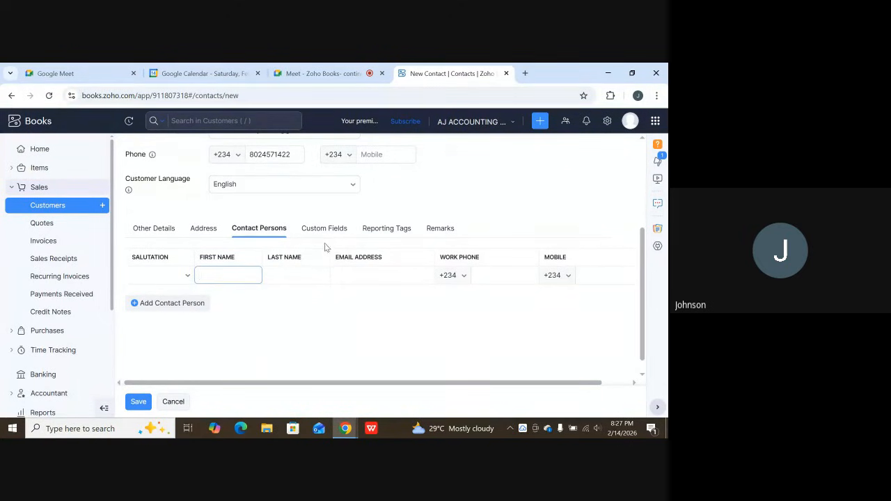
pyautogui.click(333, 233)
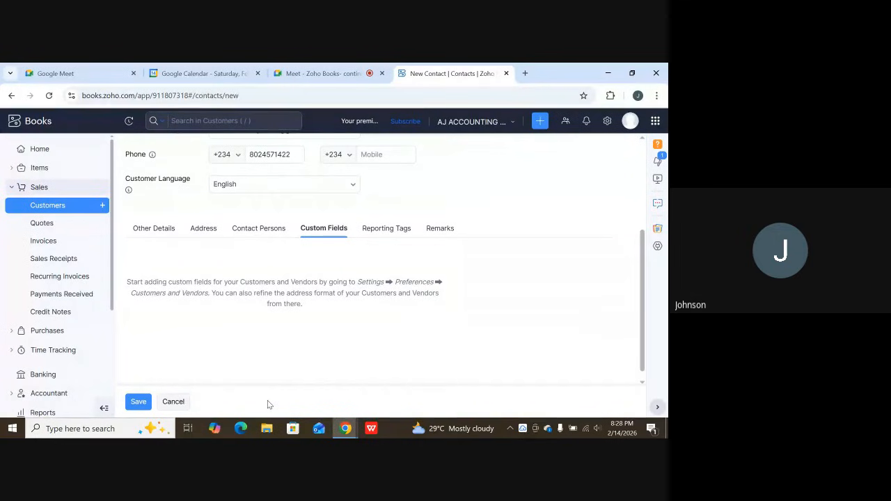
pyautogui.click(402, 231)
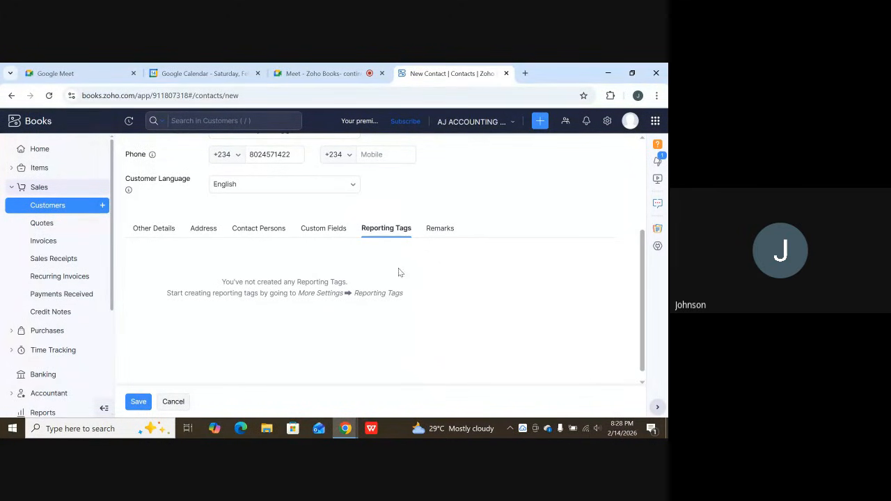
pyautogui.click(441, 232)
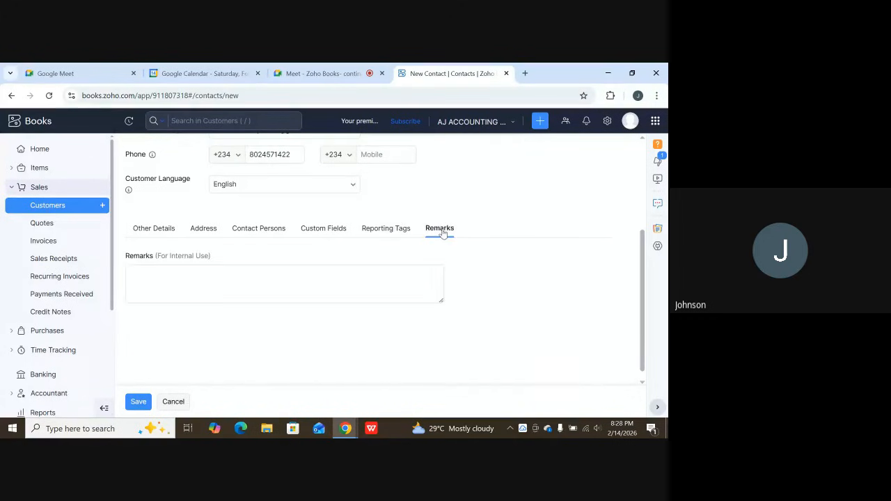
# Check the entered customer information once more and save the new business customer.
pyautogui.scroll(3, 245, 336)
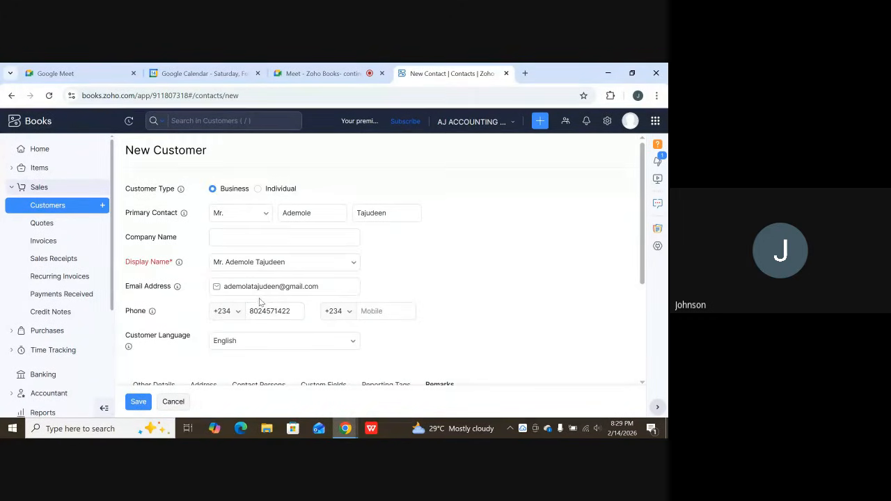
pyautogui.scroll(-2, 262, 301)
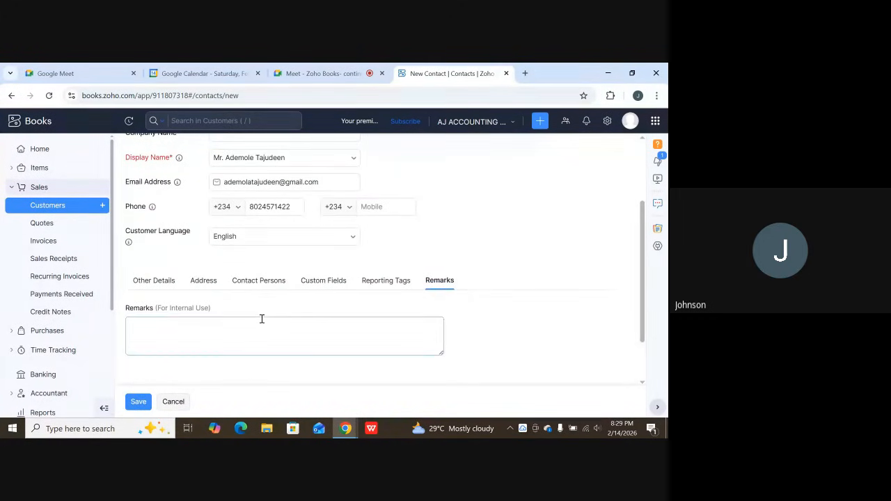
pyautogui.scroll(-1, 264, 296)
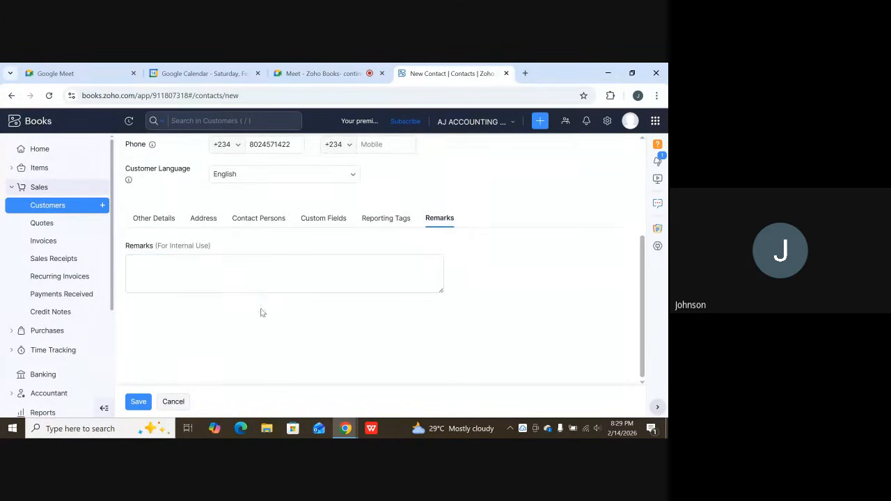
pyautogui.click(139, 402)
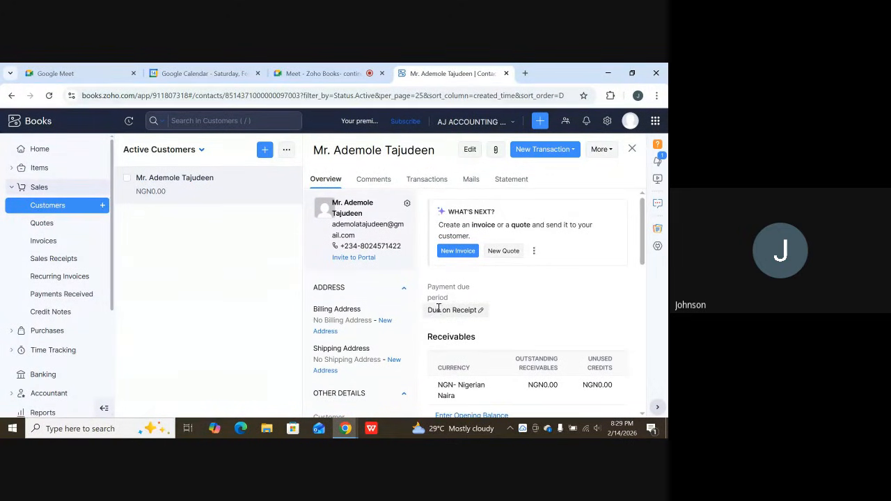
# View the additional actions available for the saved customer and return to the active customers list.
pyautogui.click(602, 150)
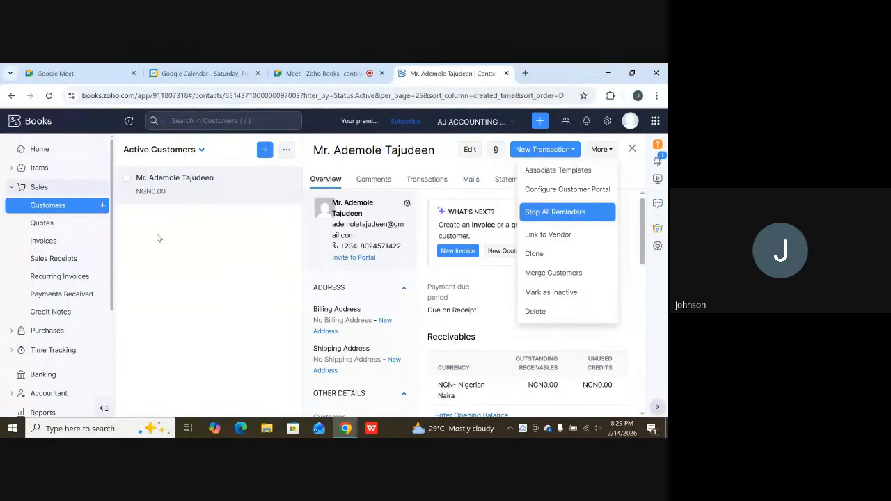
pyautogui.click(75, 207)
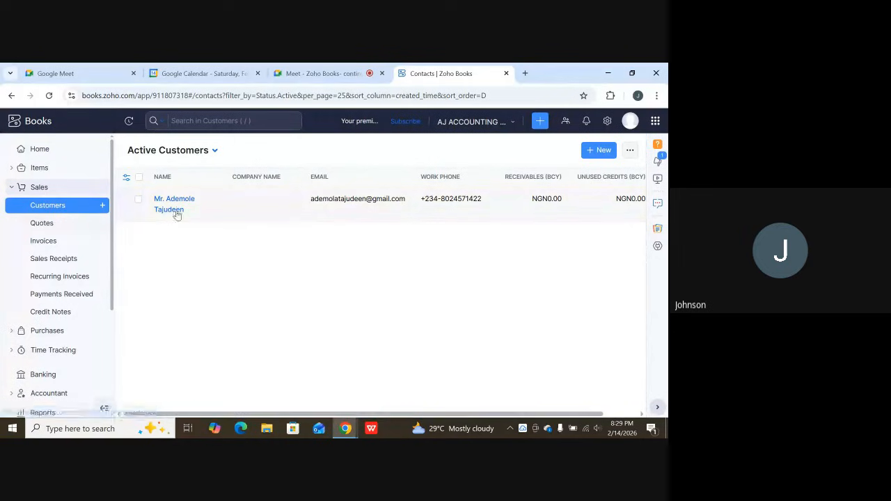
# Export all customers from the active customers list as an XLSX (Microsoft Excel) file with the decimal format 1234567.89.
pyautogui.click(630, 152)
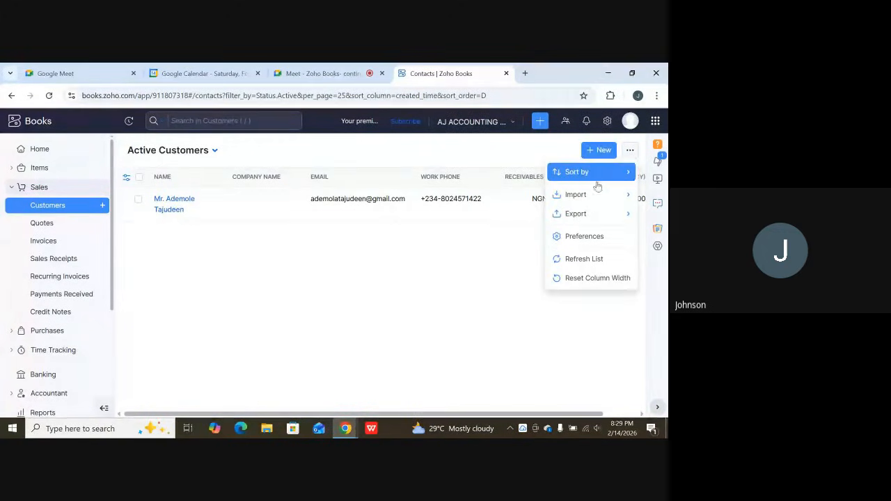
pyautogui.moveTo(582, 217)
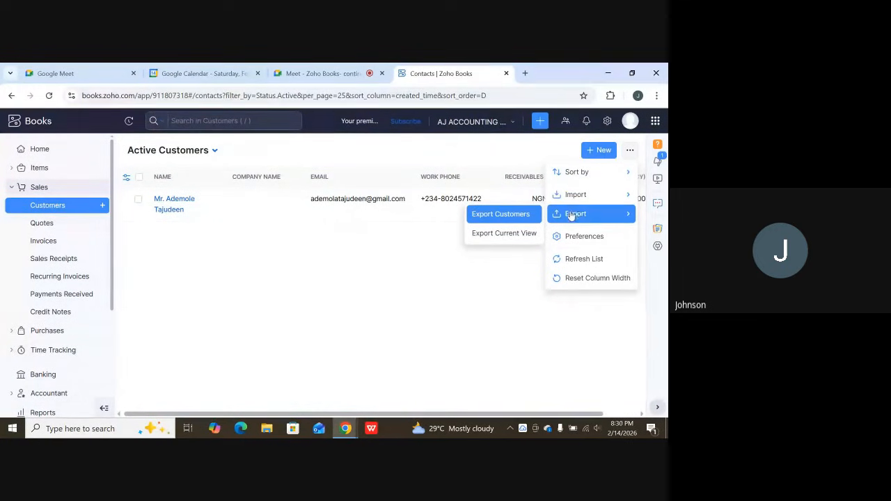
pyautogui.click(500, 215)
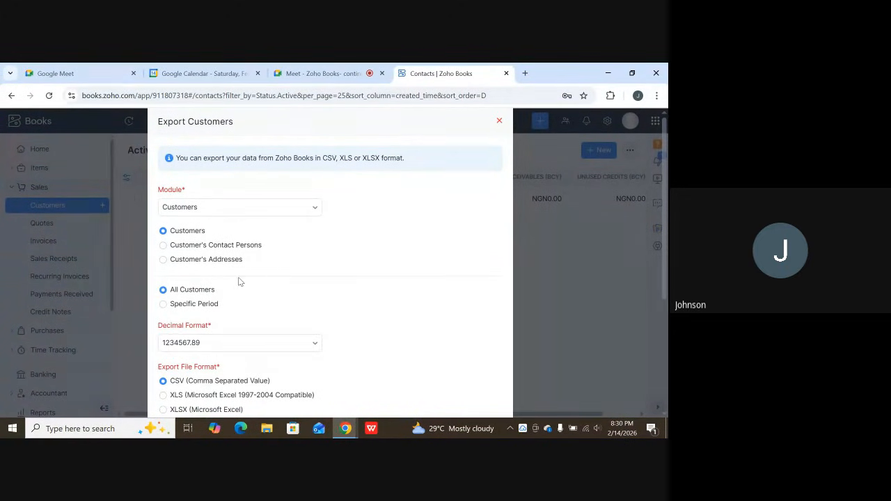
pyautogui.scroll(-1, 241, 307)
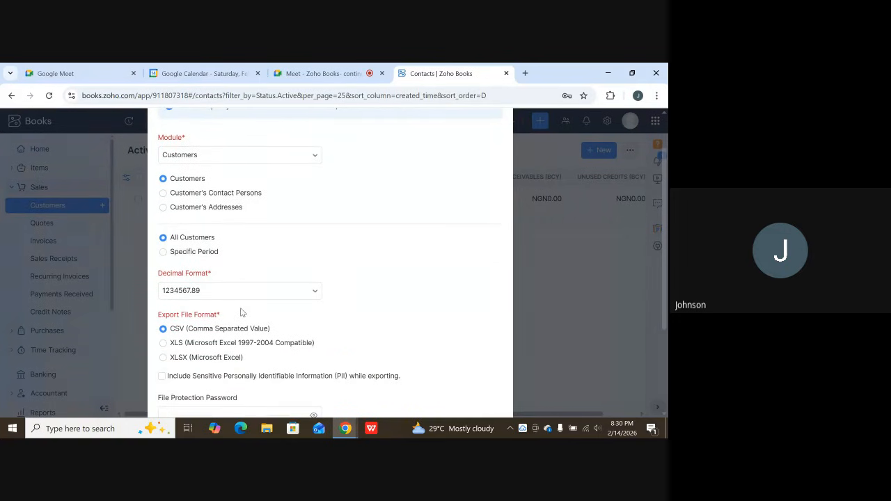
pyautogui.scroll(-1, 241, 313)
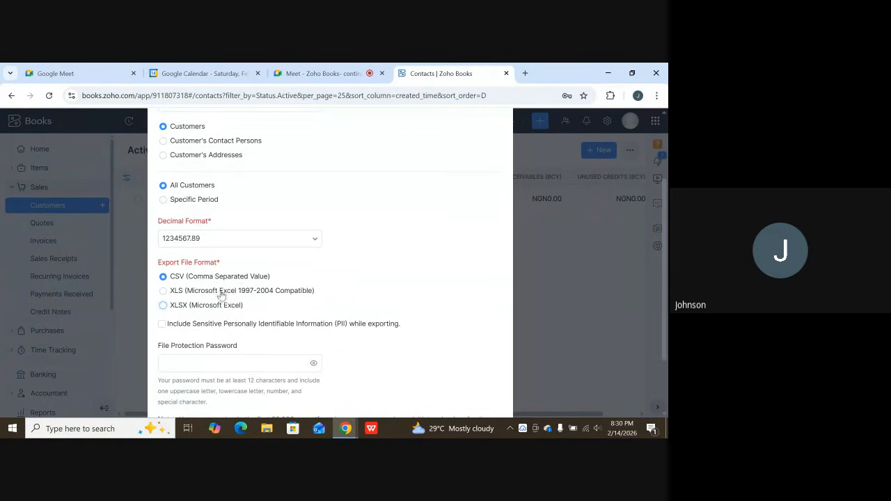
pyautogui.click(163, 306)
pyautogui.scroll(-2, 272, 340)
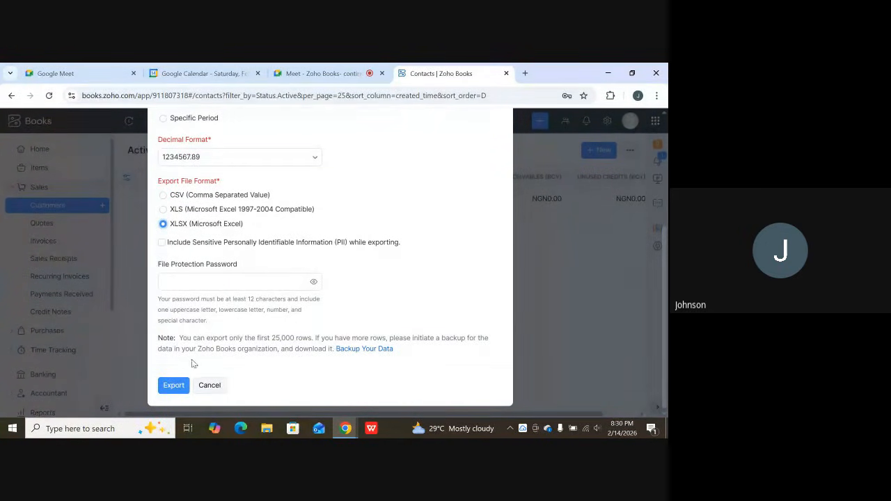
pyautogui.click(173, 385)
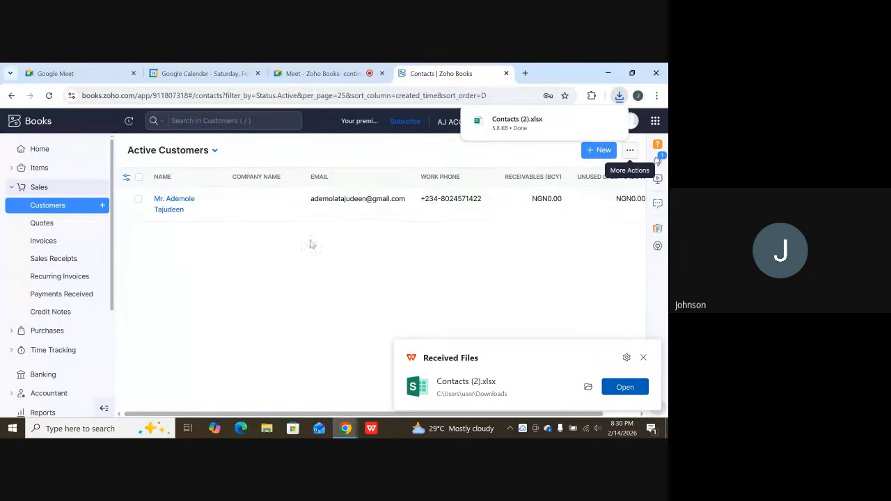
# Switch to File Explorer and open the exported Contacts (2) worksheet from the Downloads folder in Excel.
pyautogui.click(267, 429)
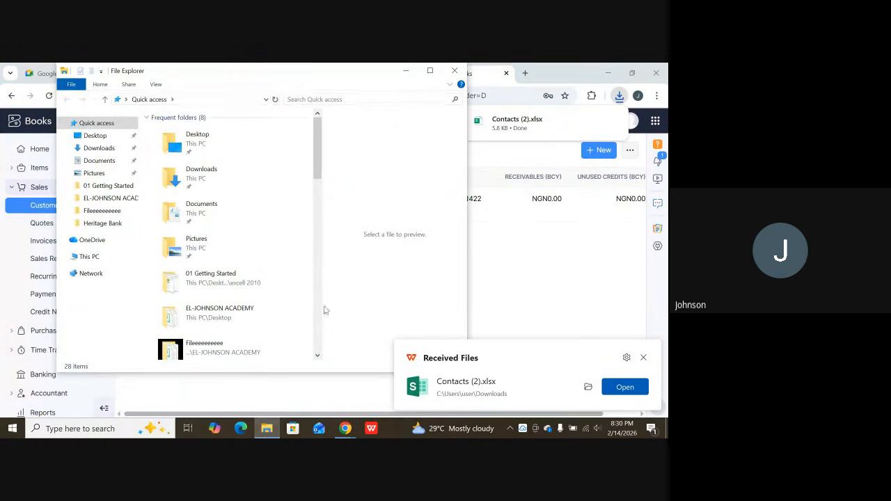
pyautogui.click(430, 70)
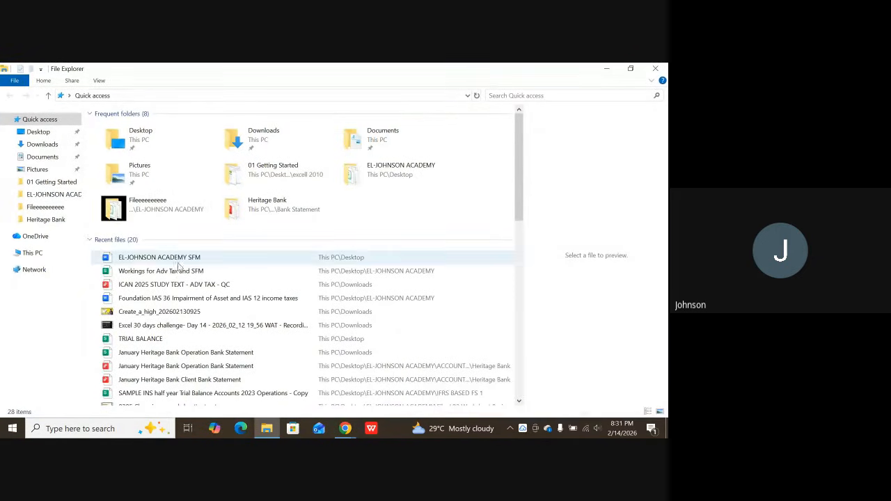
pyautogui.click(42, 148)
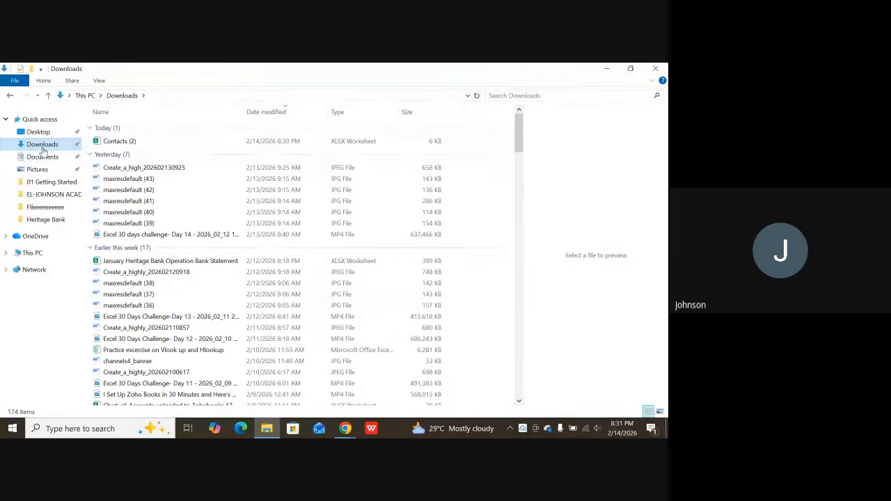
pyautogui.rightClick(117, 143)
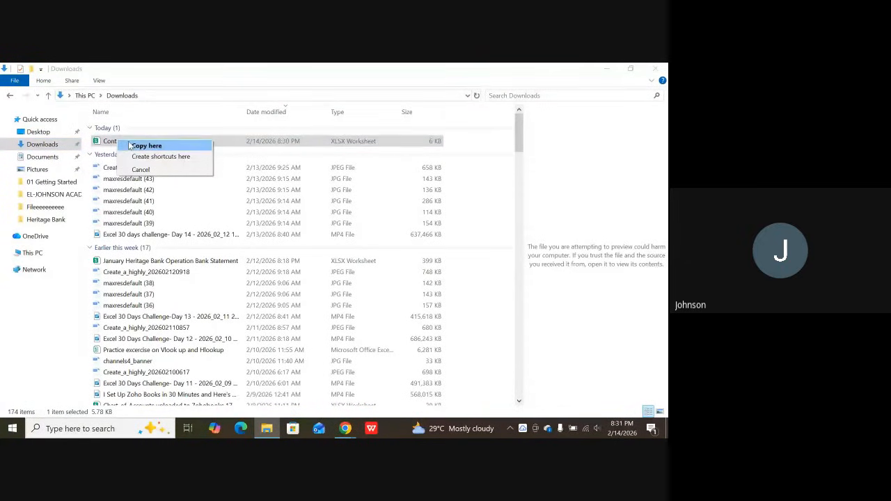
pyautogui.click(130, 145)
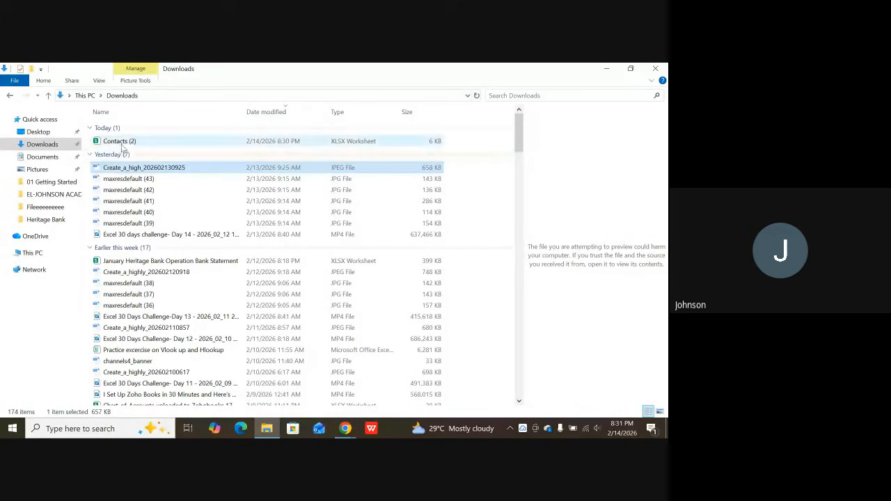
pyautogui.click(122, 143)
pyautogui.rightClick(125, 141)
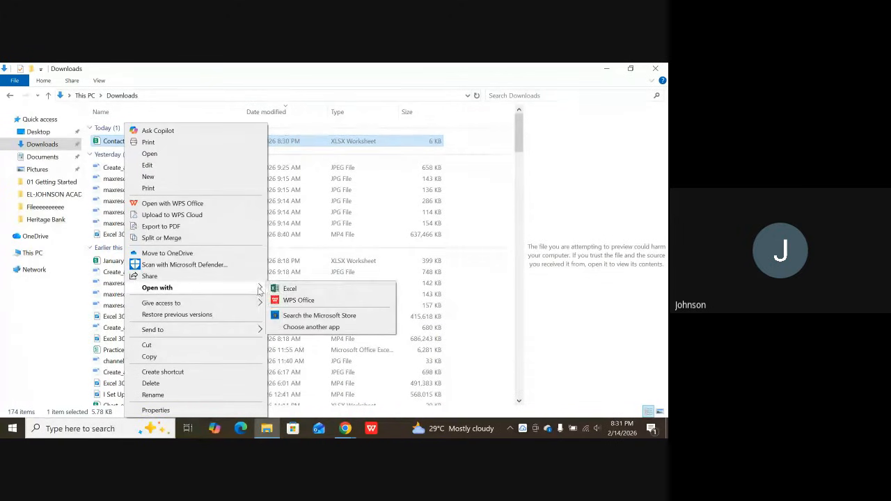
pyautogui.click(279, 289)
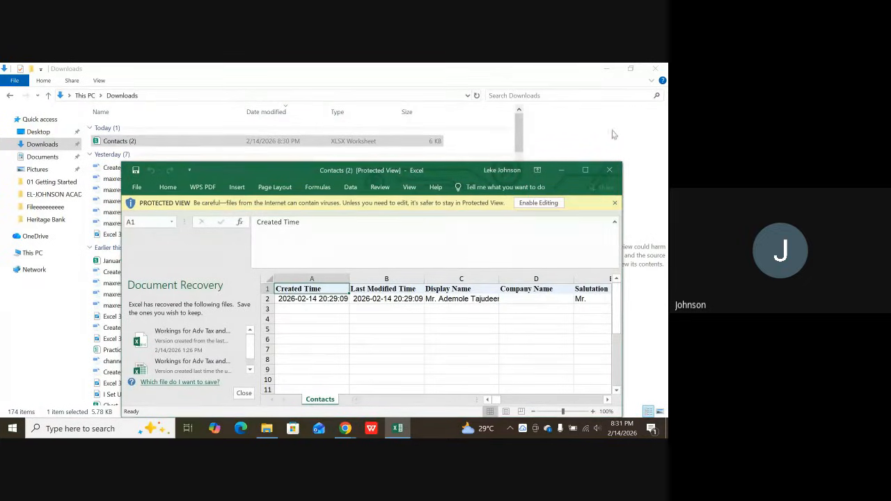
# Maximize the workbook, dismiss the recovered documents by choosing to remove them, and enable editing of the exported file.
pyautogui.click(586, 171)
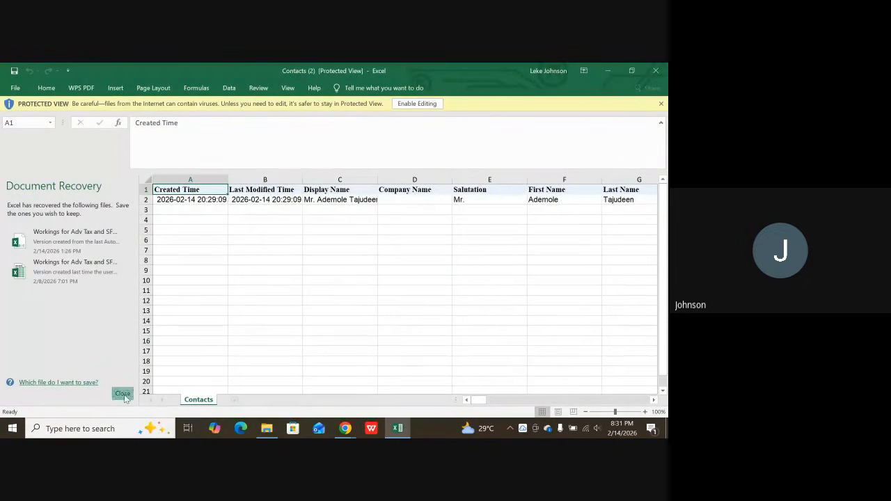
pyautogui.click(123, 394)
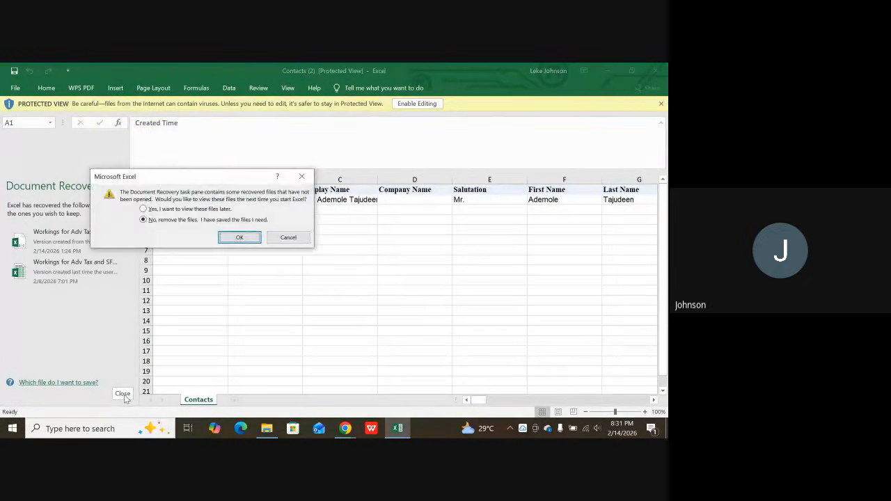
pyautogui.click(240, 237)
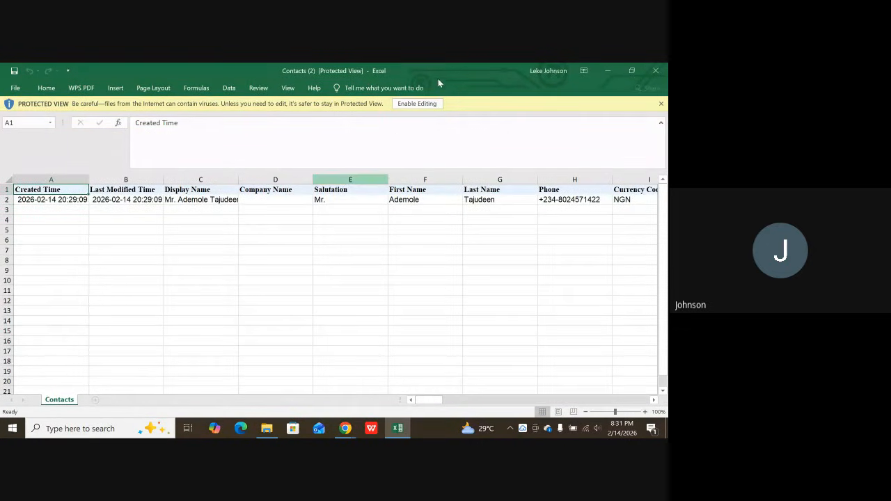
pyautogui.click(416, 103)
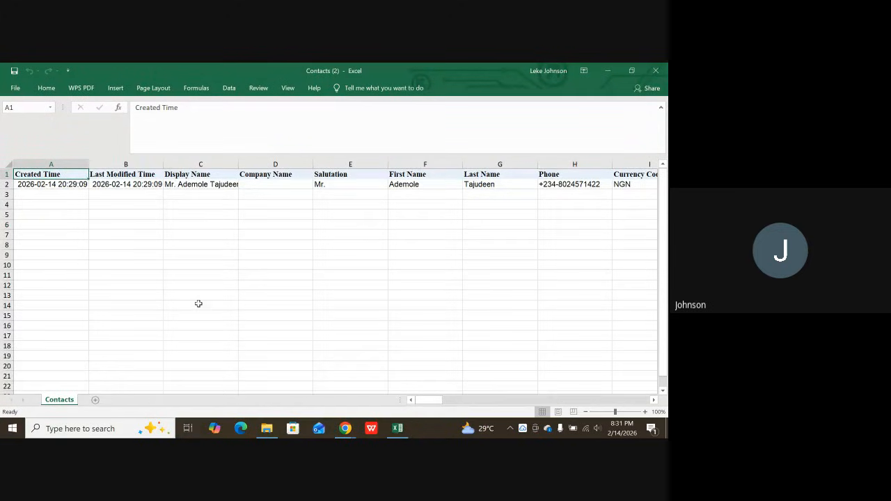
# Examine the exported customer record column by column from Display Name through Currency Code and Status to Created By.
pyautogui.scroll(7, 198, 303)
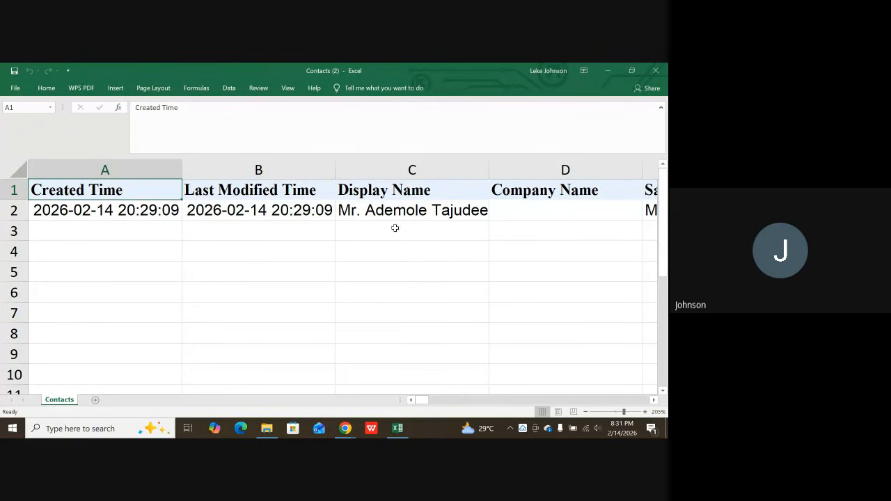
pyautogui.click(351, 227)
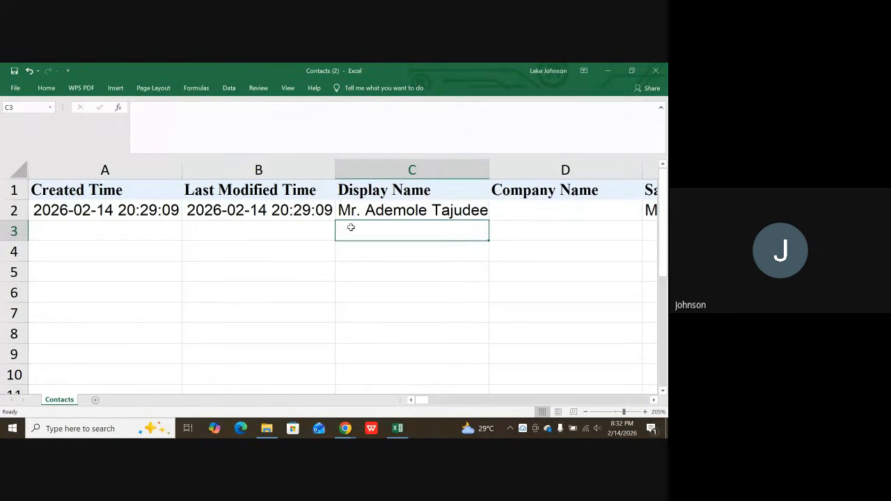
pyautogui.press('Up')
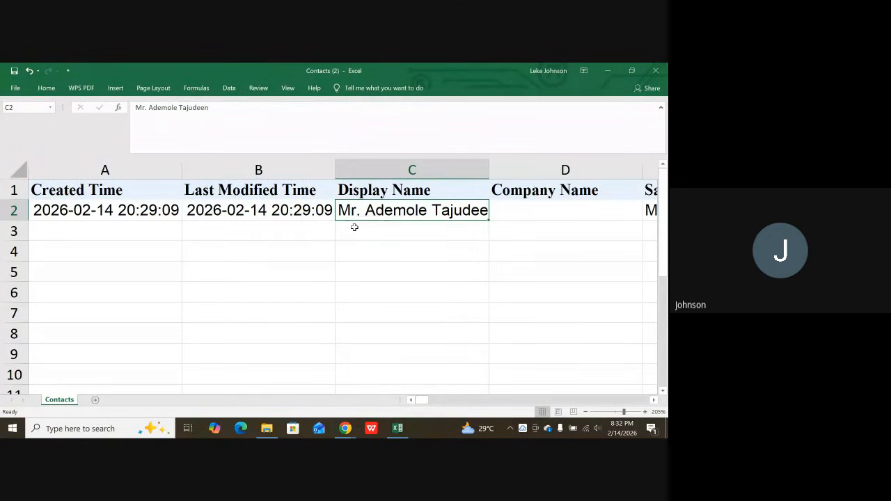
pyautogui.click(355, 227)
pyautogui.press('Right')
pyautogui.press('Right')
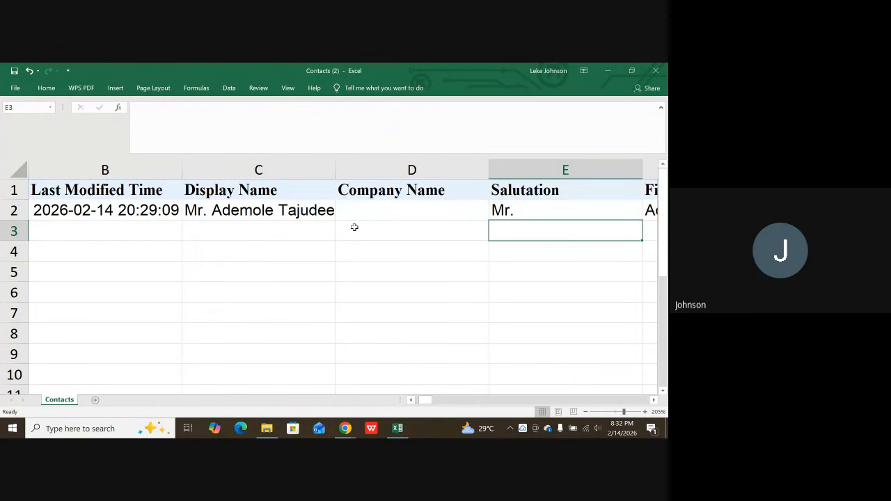
pyautogui.press('Right')
pyautogui.press('Right')
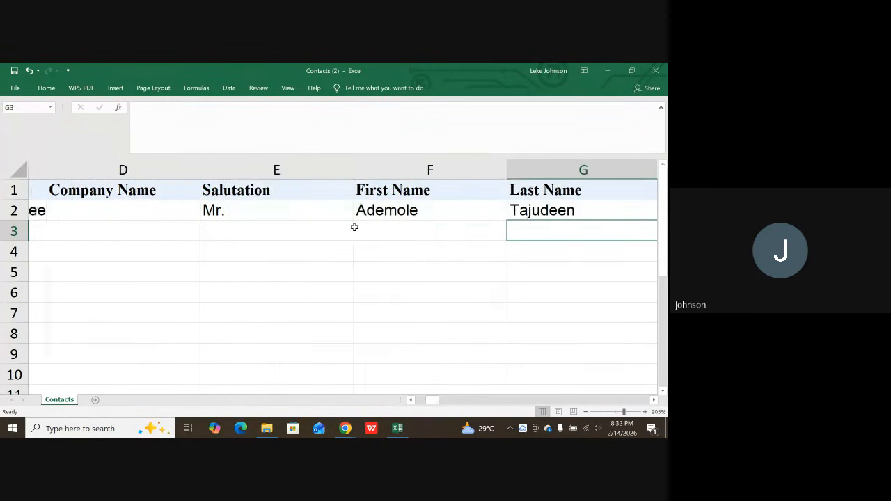
pyautogui.press('Right')
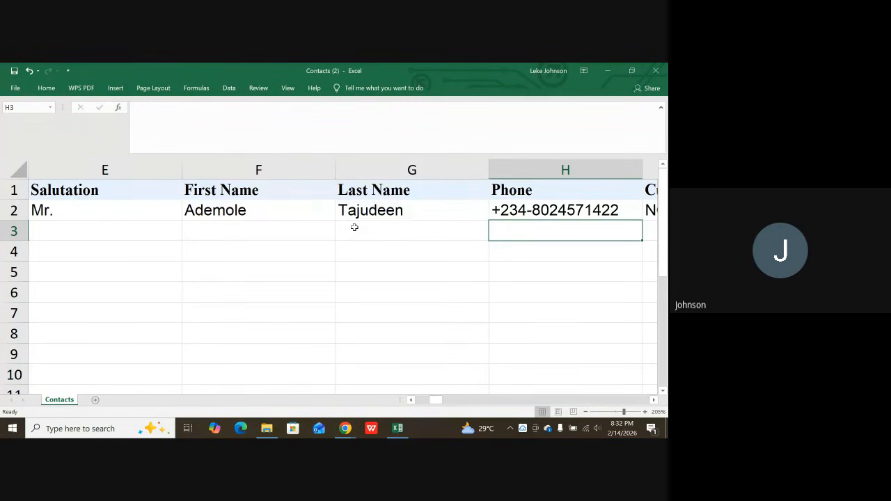
pyautogui.press('Right')
pyautogui.press('Right')
pyautogui.press('Right')
pyautogui.press('Right')
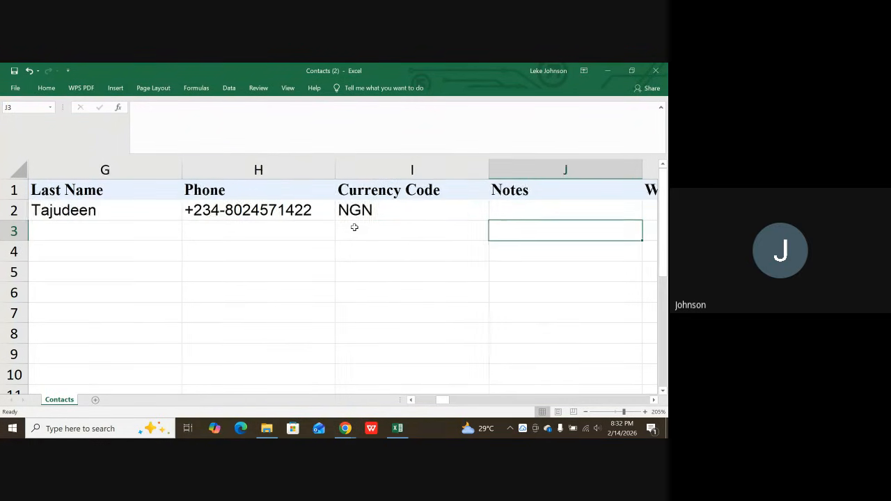
pyautogui.press('Right')
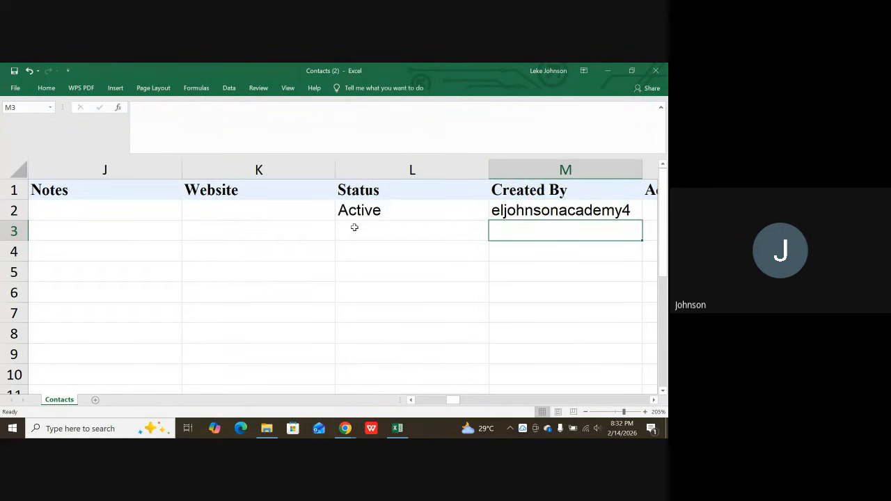
pyautogui.press('Right')
pyautogui.press('Left')
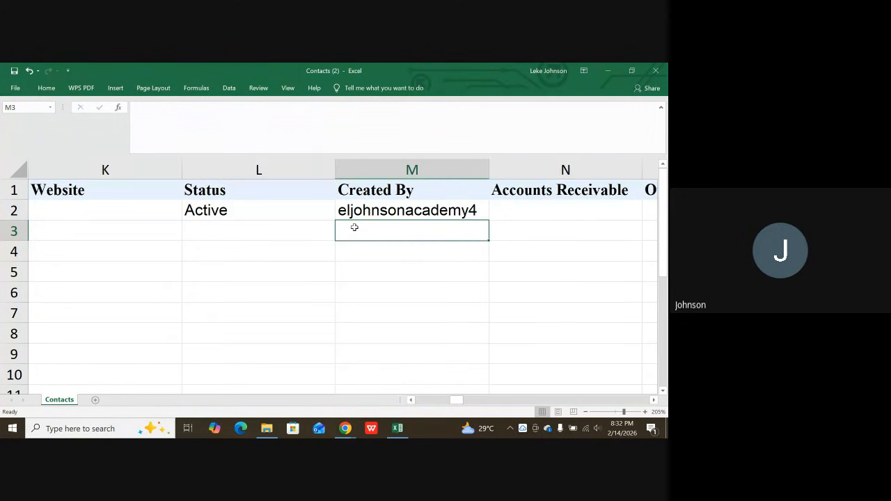
# Examine the exported customer record from Accounts Receivable through Opening Balance and its exchange rate to the Bank Account Payment column.
pyautogui.press('Right')
pyautogui.press('Right')
pyautogui.press('Right')
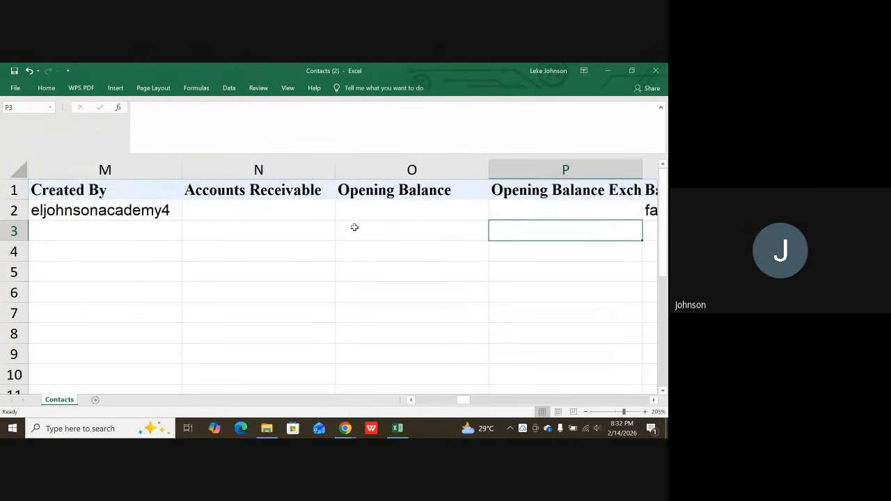
pyautogui.press('Right')
pyautogui.press('Left')
pyautogui.press('Left')
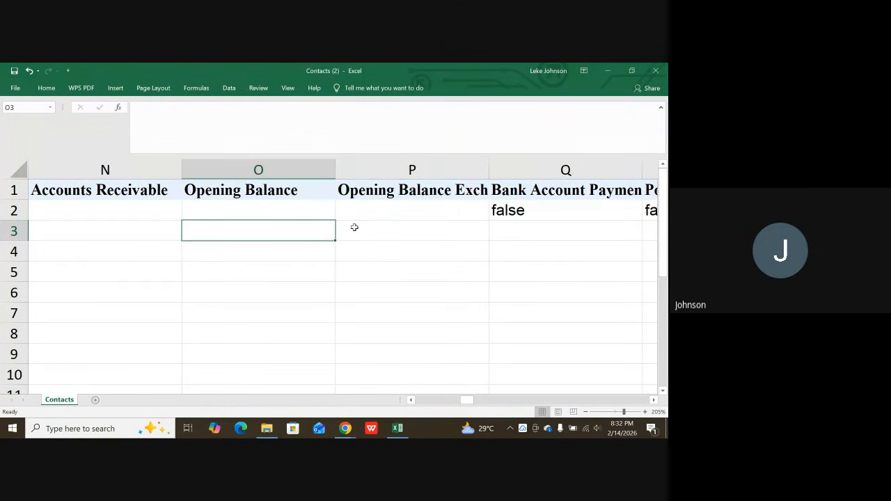
pyautogui.press('Up')
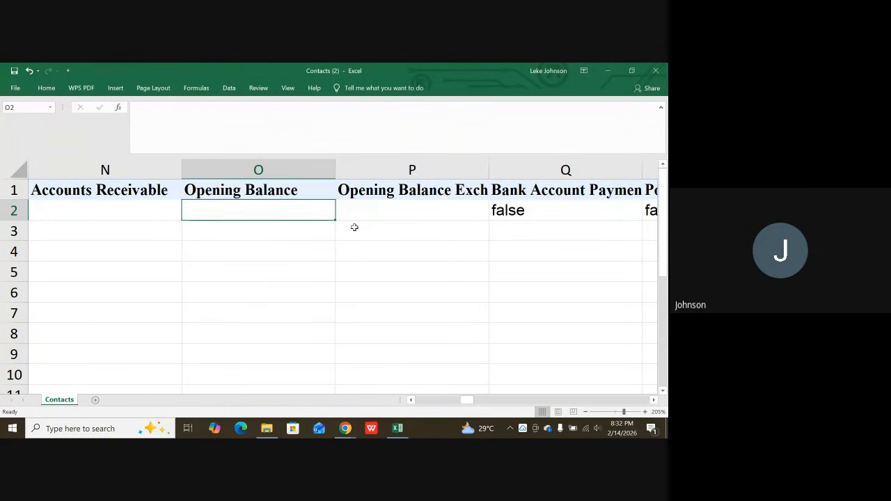
pyautogui.press('Right')
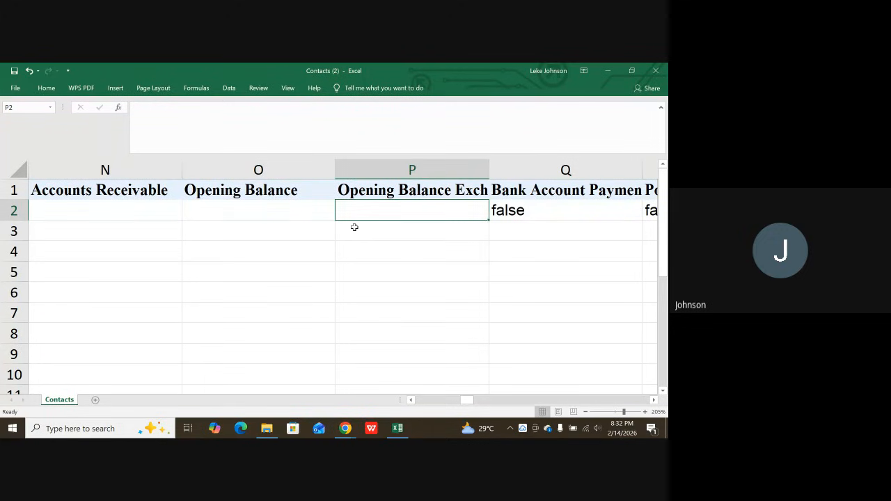
pyautogui.press('Right')
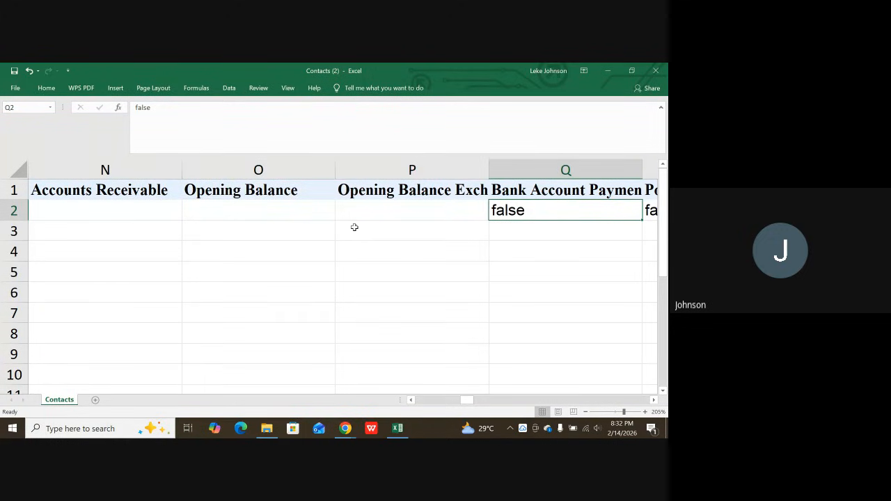
pyautogui.press('Up')
pyautogui.press('Down')
pyautogui.press('Down')
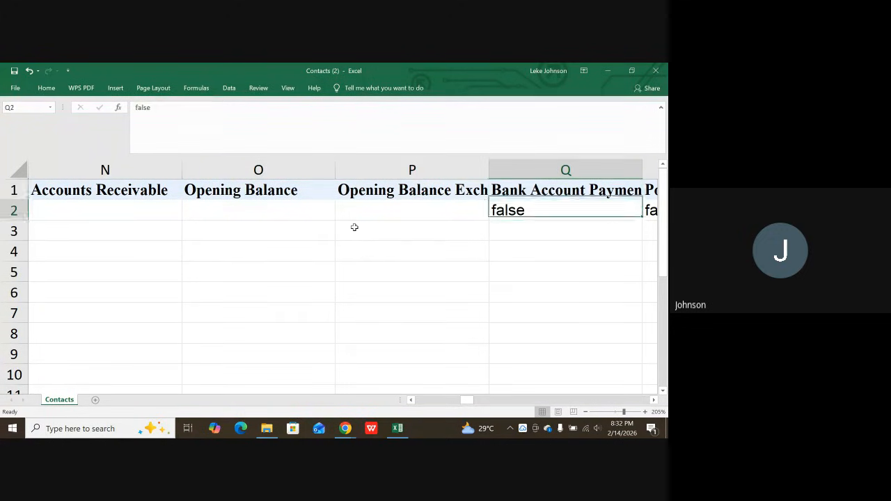
# Review the Portal Enabled, Credit Limit and Customer Sub Type columns of the customer record, focusing on the Credit Limit value.
pyautogui.press('Right')
pyautogui.press('Right')
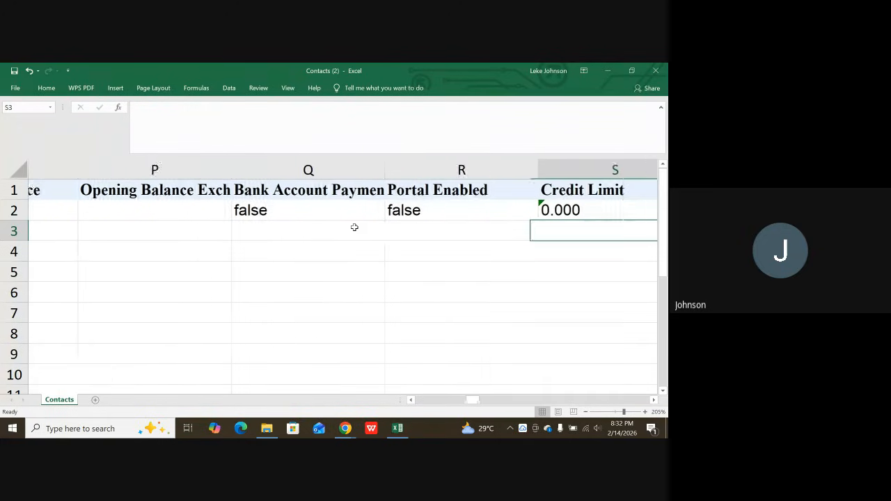
pyautogui.press('Right')
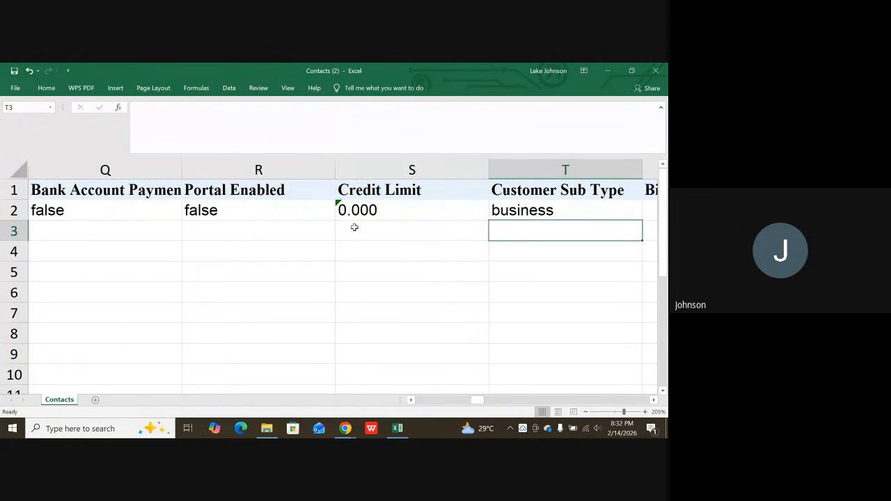
pyautogui.press('Right')
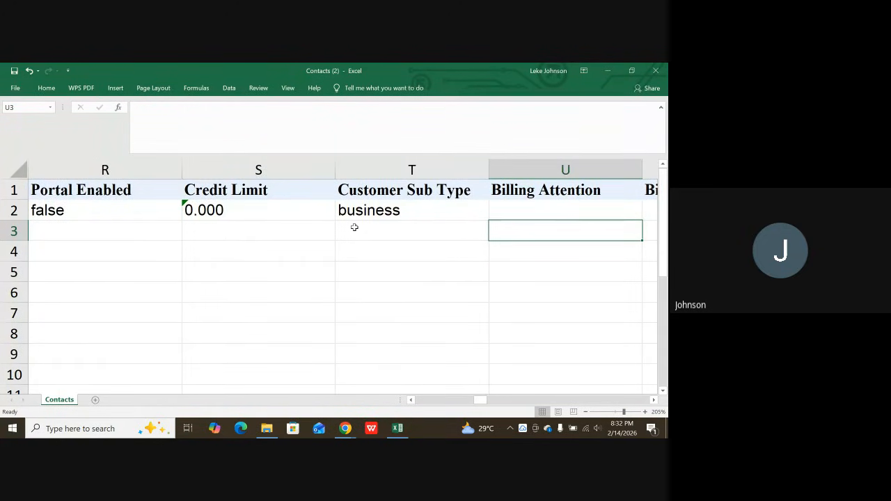
pyautogui.press('Left')
pyautogui.press('Left')
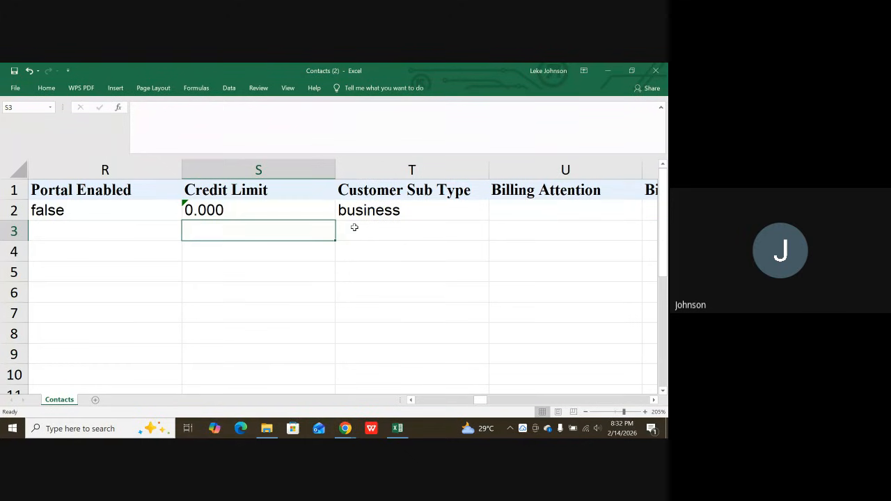
pyautogui.press('Up')
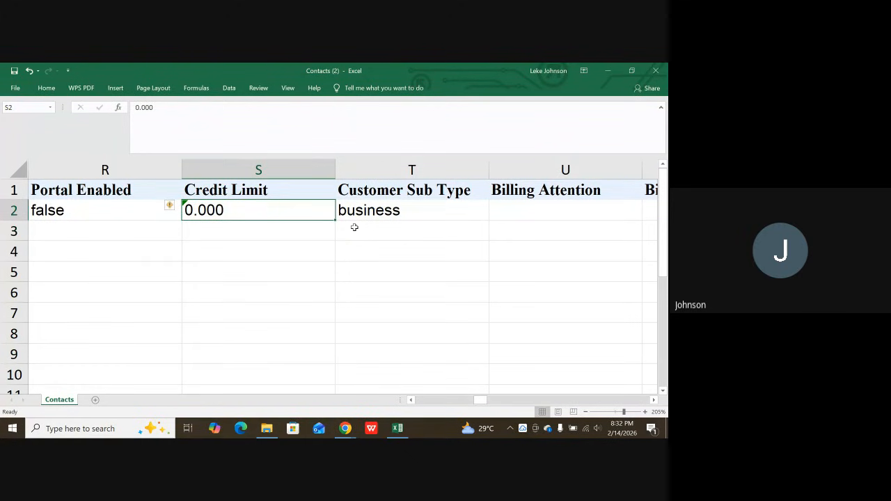
pyautogui.press('Down')
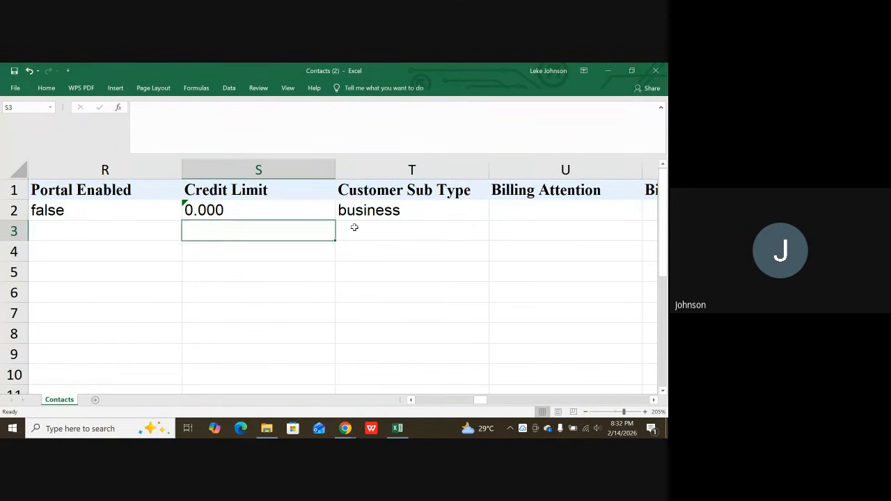
pyautogui.press('Down')
pyautogui.press('Up')
pyautogui.press('Right')
pyautogui.press('Right')
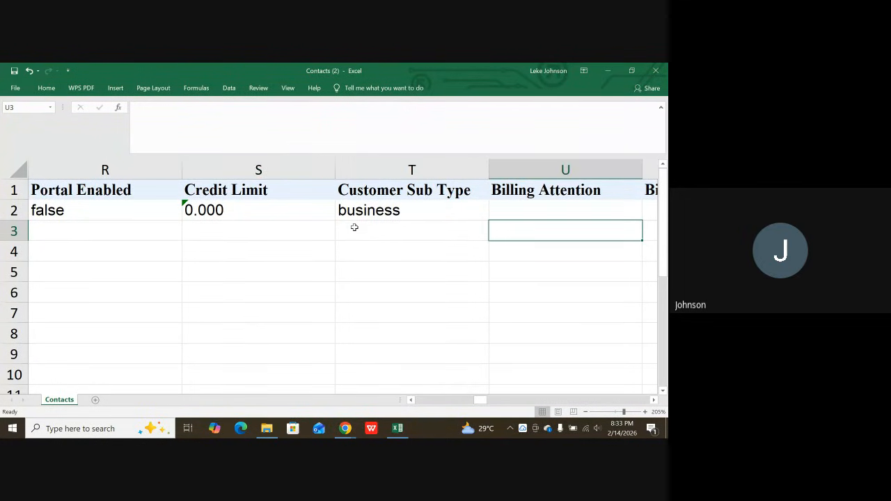
# Look through the billing and shipping address columns, from Billing Attention to Shipping Longitude and Skype Identity.
pyautogui.press('Right')
pyautogui.press('Right')
pyautogui.press('Right')
pyautogui.press('Right')
pyautogui.press('Right')
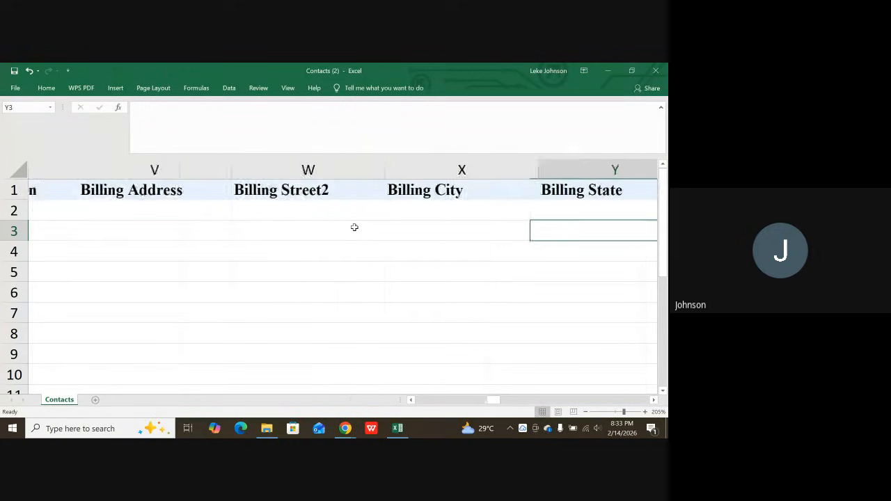
pyautogui.press('Right')
pyautogui.press('Right')
pyautogui.press('Right')
pyautogui.press('Right')
pyautogui.press('Right')
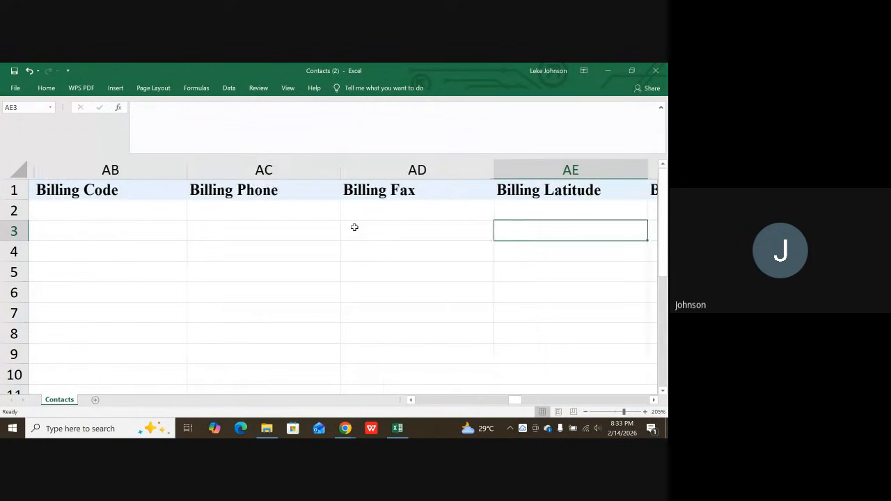
pyautogui.press('Right')
pyautogui.press('Right')
pyautogui.press('Right')
pyautogui.press('Right')
pyautogui.press('Right')
pyautogui.press('Right')
pyautogui.press('Right')
pyautogui.press('Right')
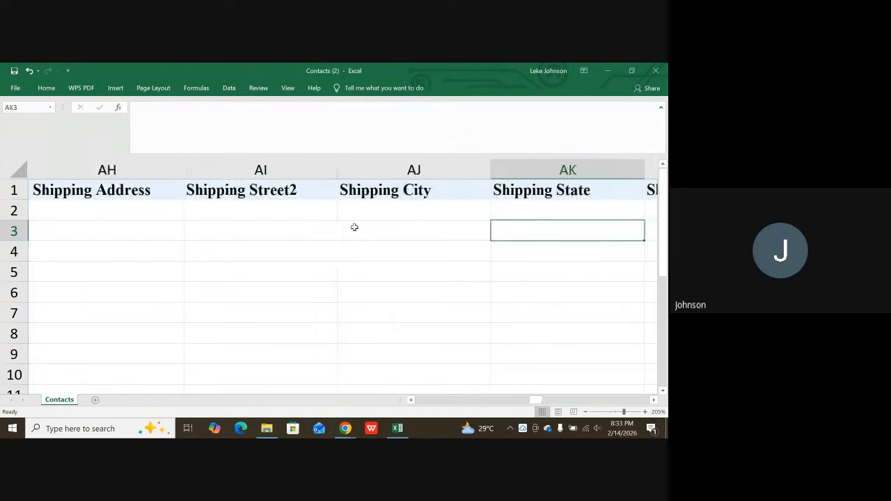
pyautogui.press('Right')
pyautogui.press('Right')
pyautogui.press('Right')
pyautogui.press('Right')
pyautogui.press('Right')
pyautogui.press('Right')
pyautogui.press('Right')
pyautogui.press('Right')
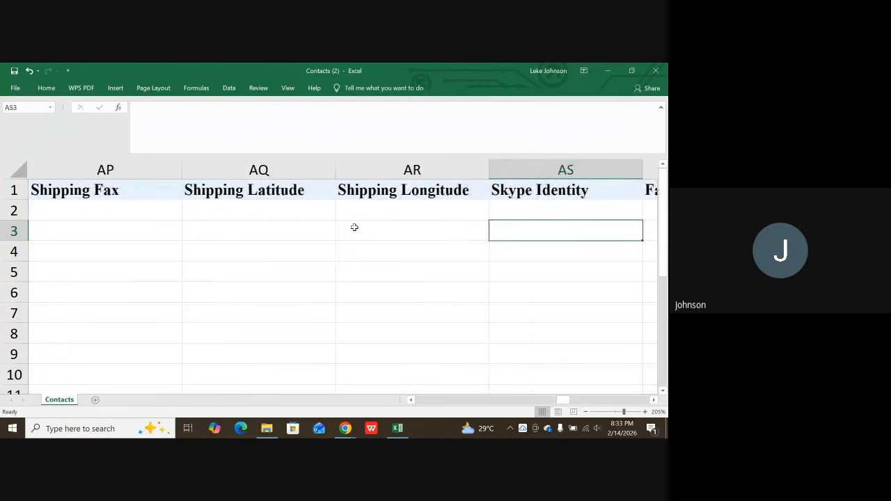
# Check the Price List, Payment Terms, Payment Terms Label and Tax Type columns, continuing past Last Sync Time and Owner Name.
pyautogui.press('Right')
pyautogui.press('Right')
pyautogui.press('Right')
pyautogui.press('Right')
pyautogui.press('Right')
pyautogui.press('Right')
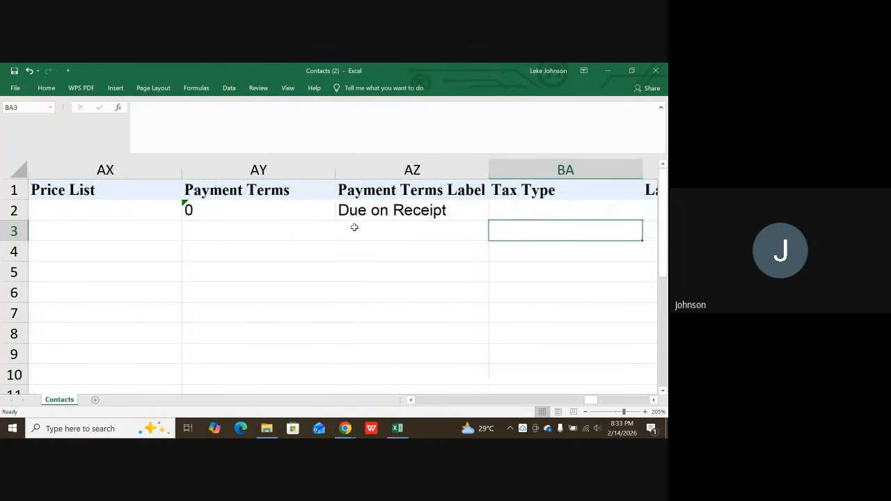
pyautogui.press('Left')
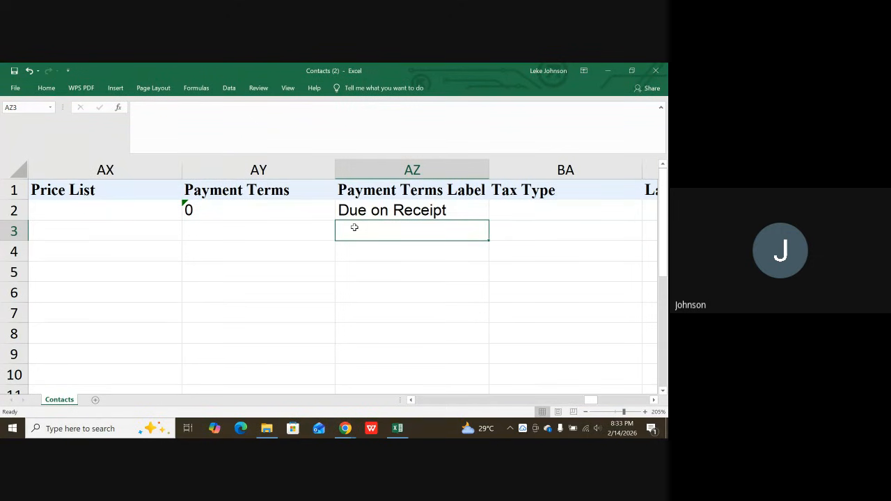
pyautogui.press('Up')
pyautogui.press('Right')
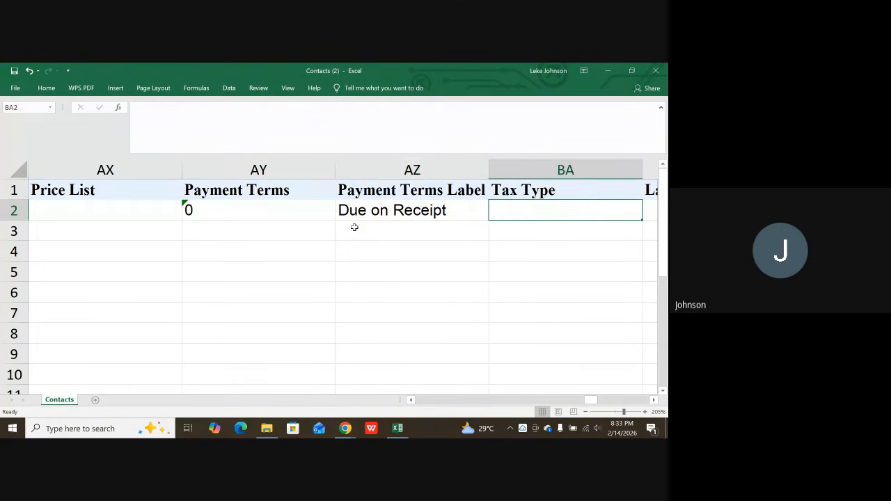
pyautogui.press('Right')
pyautogui.press('Right')
pyautogui.press('Right')
pyautogui.press('Right')
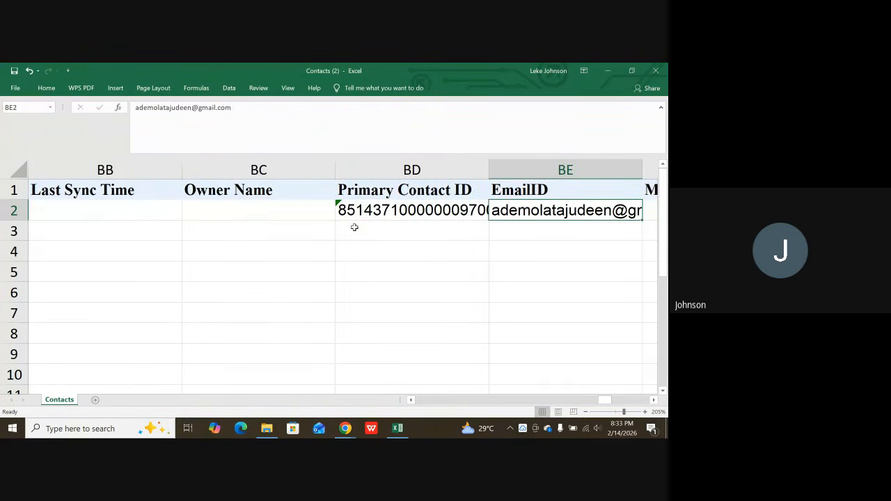
# Inspect the contact columns from Primary Contact ID, EmailID and MobilePhone through Contact ID and Contact Name to Contact Type.
pyautogui.press('Left')
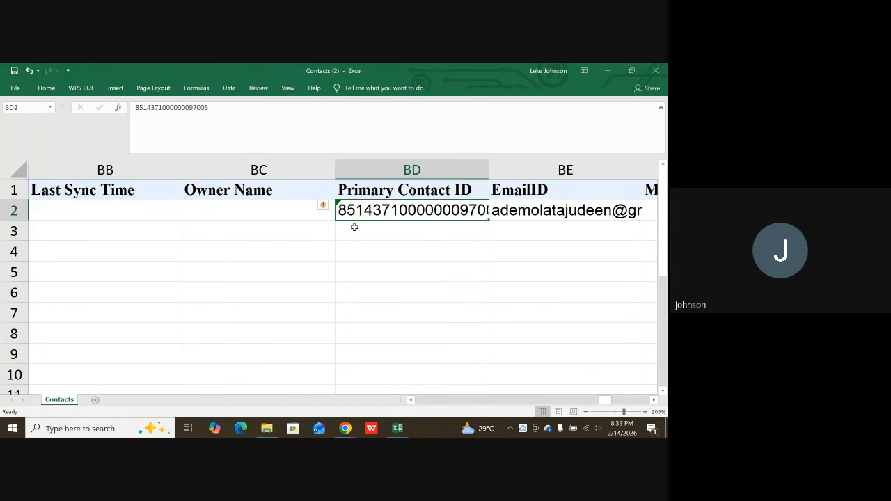
pyautogui.press('Right')
pyautogui.press('Right')
pyautogui.press('Right')
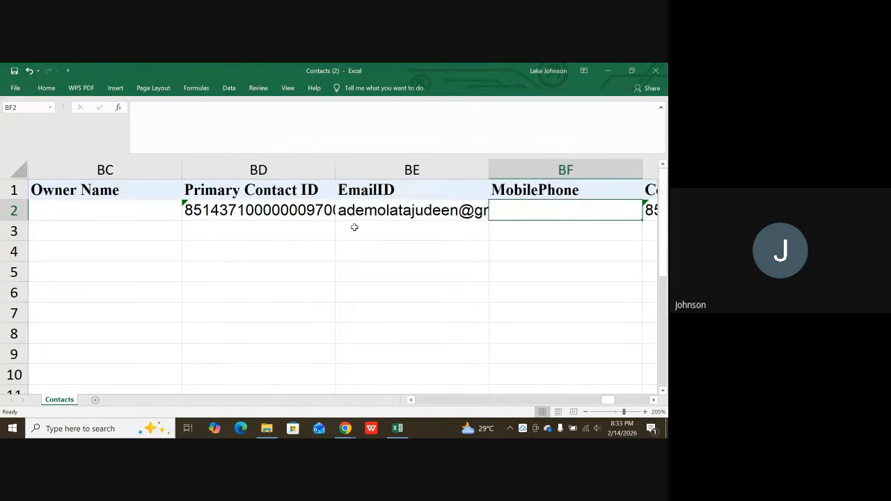
pyautogui.press('Right')
pyautogui.press('Left')
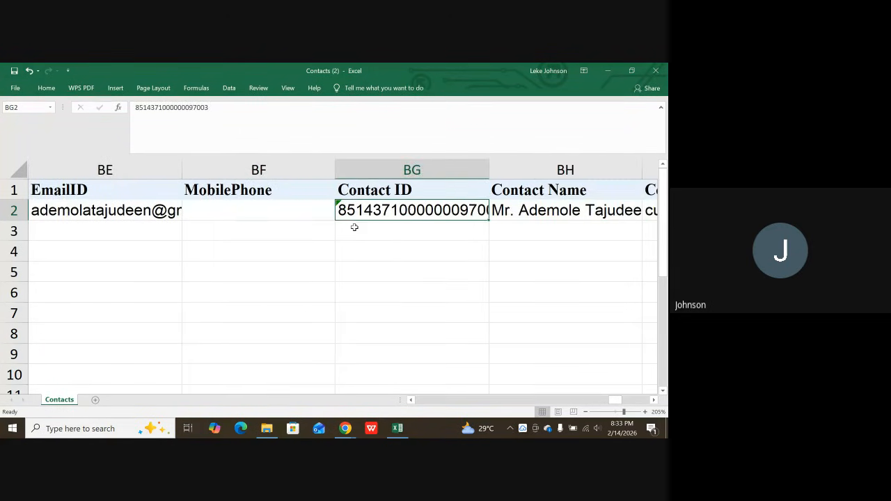
pyautogui.press('Right')
pyautogui.press('Left')
pyautogui.press('Right')
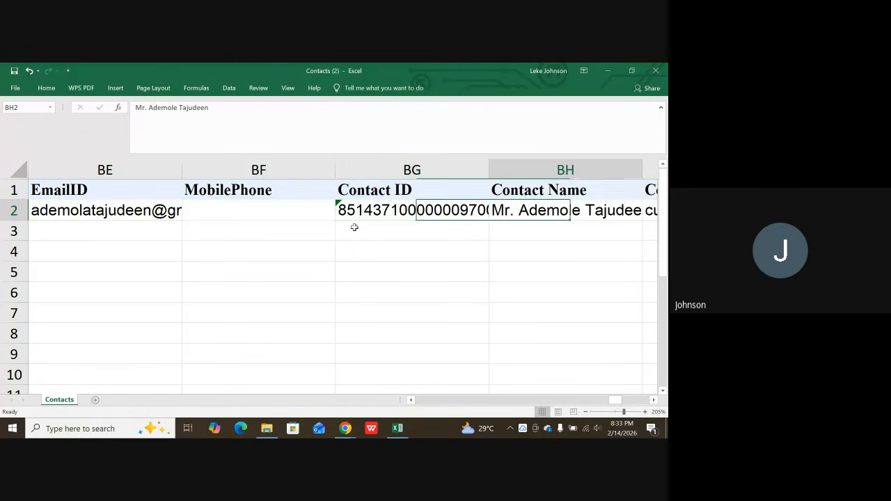
pyautogui.press('Right')
pyautogui.press('Left')
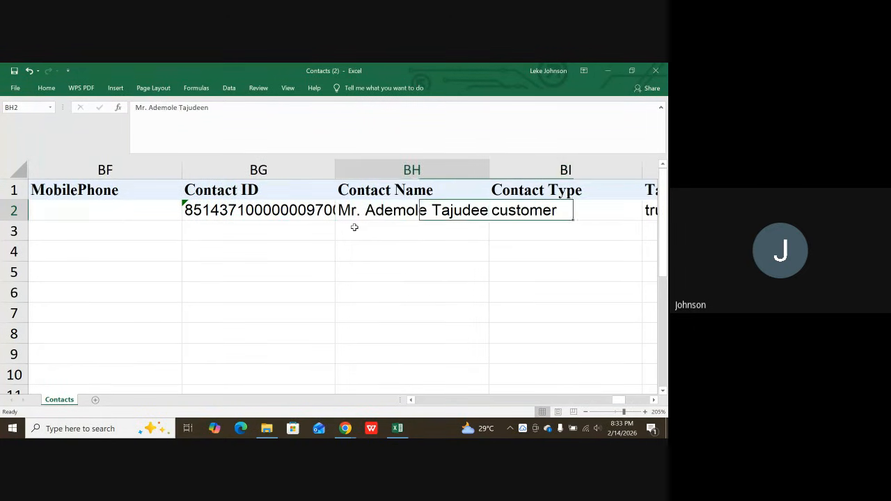
pyautogui.press('Right')
pyautogui.press('Right')
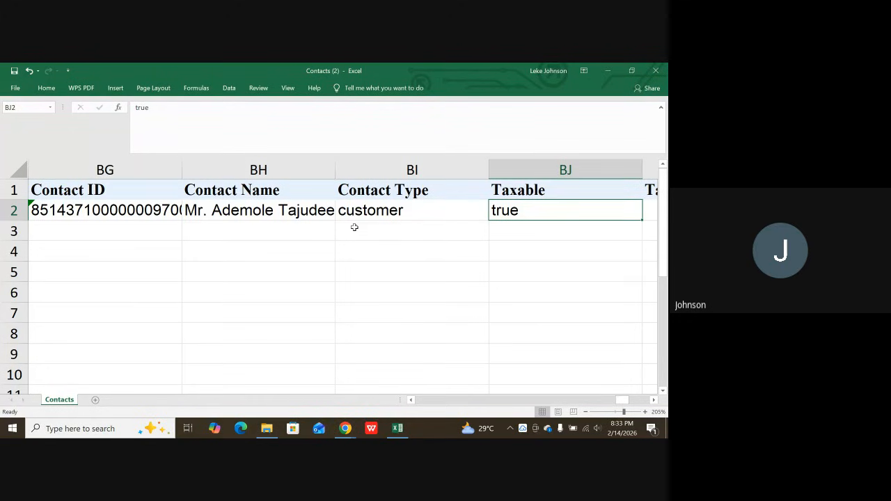
# Examine the tax columns Taxable, Tax Name and Tax Percentage, followed by Contact Address ID, Source and SIRET.
pyautogui.press('Up')
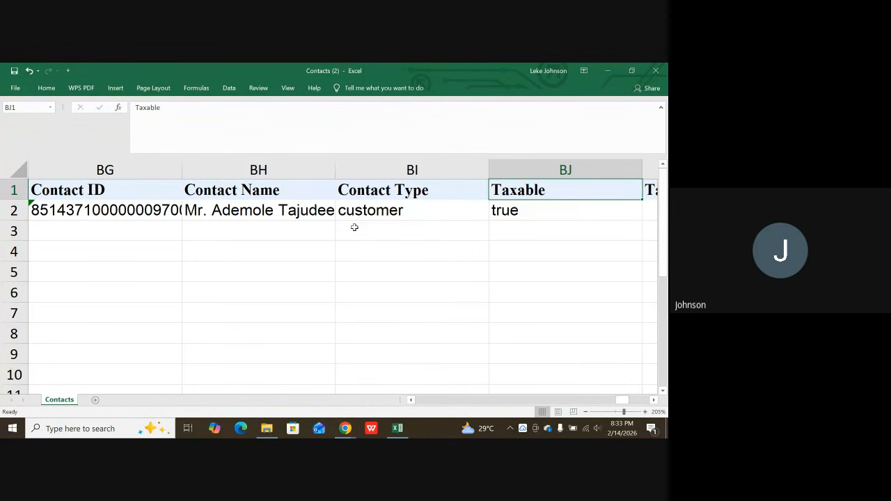
pyautogui.press('Down')
pyautogui.press('Down')
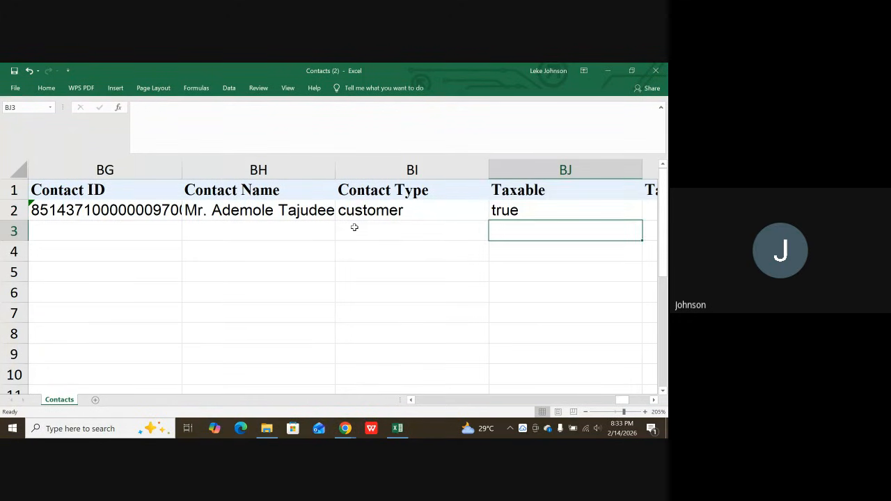
pyautogui.press('Up')
pyautogui.press('Right')
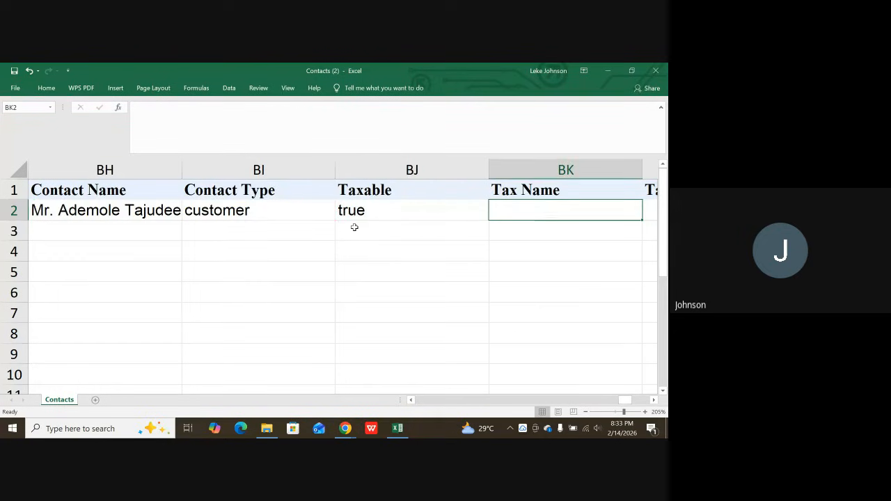
pyautogui.press('Right')
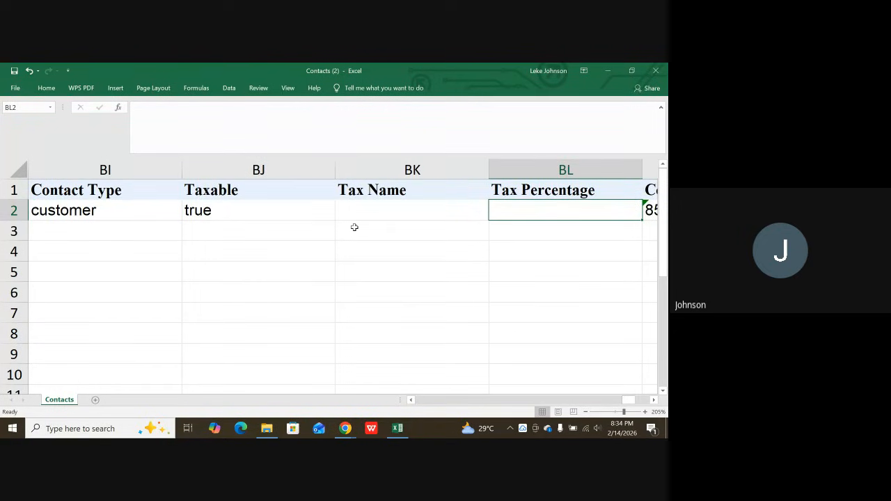
pyautogui.press('Left')
pyautogui.press('Right')
pyautogui.press('Right')
pyautogui.press('Right')
pyautogui.press('Right')
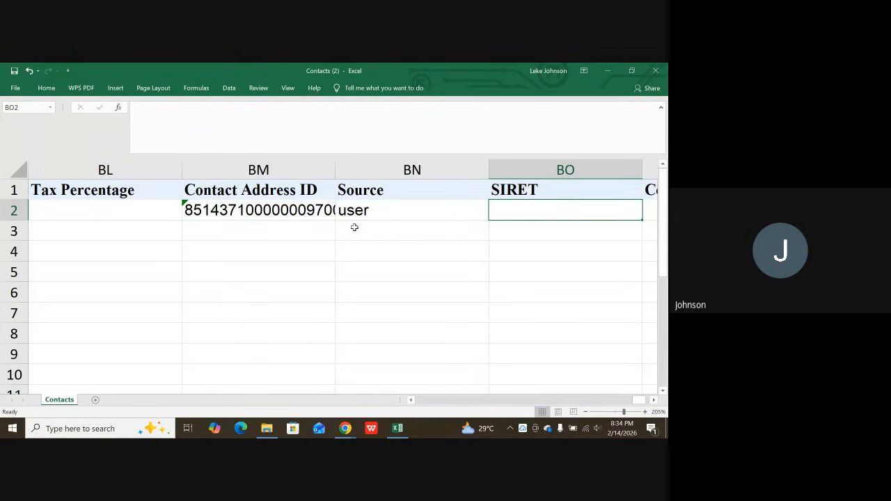
# Check where the exported columns end and return to the Created Time value in cell A2.
pyautogui.press('Right')
pyautogui.press('Right')
pyautogui.press('Right')
pyautogui.press('Right')
pyautogui.press('Right')
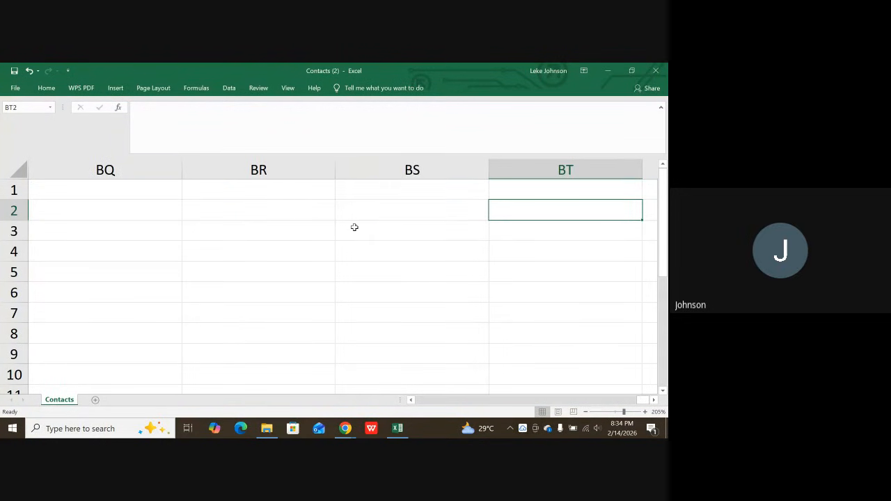
pyautogui.press('Left')
pyautogui.press('Left')
pyautogui.press('Left')
pyautogui.press('Left')
pyautogui.press('Left')
pyautogui.press('Left')
pyautogui.press('Left')
pyautogui.press('Left')
pyautogui.press('Left')
pyautogui.press('Left')
pyautogui.press('Left')
pyautogui.press('Left')
pyautogui.press('Left')
pyautogui.press('Left')
pyautogui.press('Left')
pyautogui.press('Left')
pyautogui.press('Left')
pyautogui.press('Left')
pyautogui.press('Left')
pyautogui.press('Left')
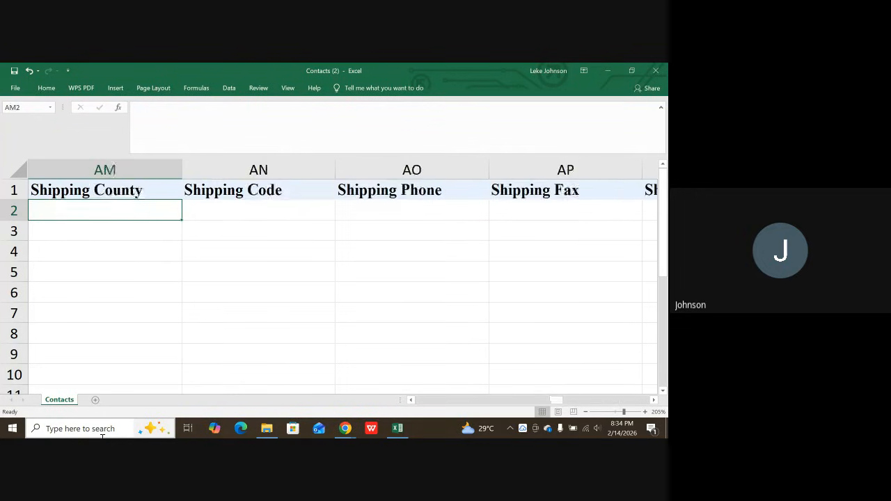
pyautogui.press('Left')
pyautogui.press('Left')
pyautogui.press('Left')
pyautogui.press('Left')
pyautogui.press('Left')
pyautogui.press('Left')
pyautogui.press('Left')
pyautogui.press('Left')
pyautogui.press('Left')
pyautogui.press('Left')
pyautogui.press('Left')
pyautogui.press('Left')
pyautogui.press('Left')
pyautogui.press('Left')
pyautogui.press('Left')
pyautogui.press('Left')
pyautogui.press('Left')
pyautogui.press('Left')
pyautogui.press('Left')
pyautogui.press('Left')
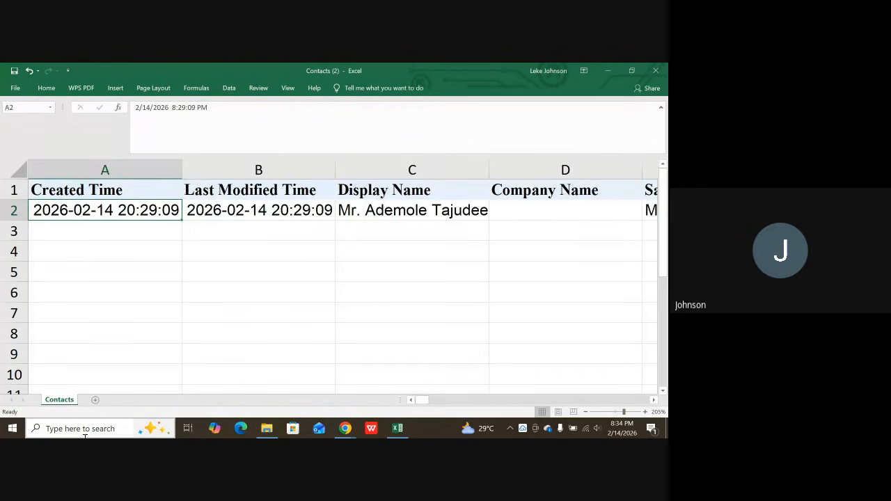
# Review the Last Modified Time and Display Name values in row 2 and check the rows beneath for further records.
pyautogui.press('Right')
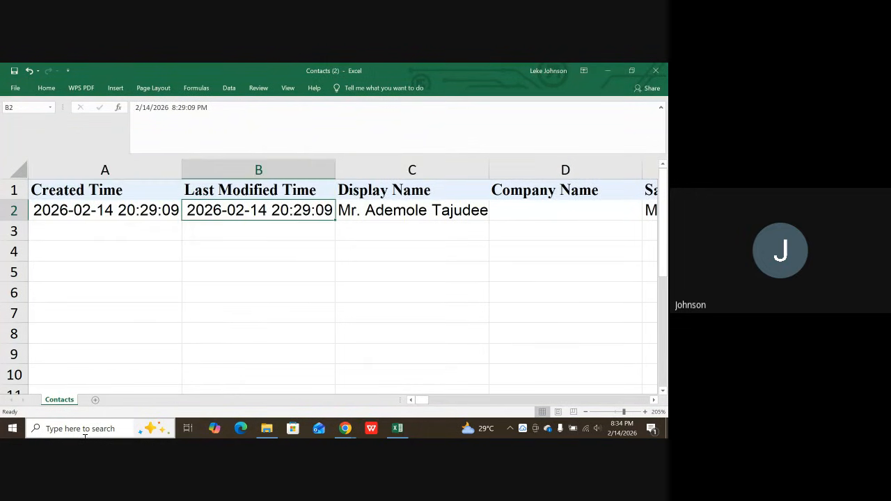
pyautogui.press('Right')
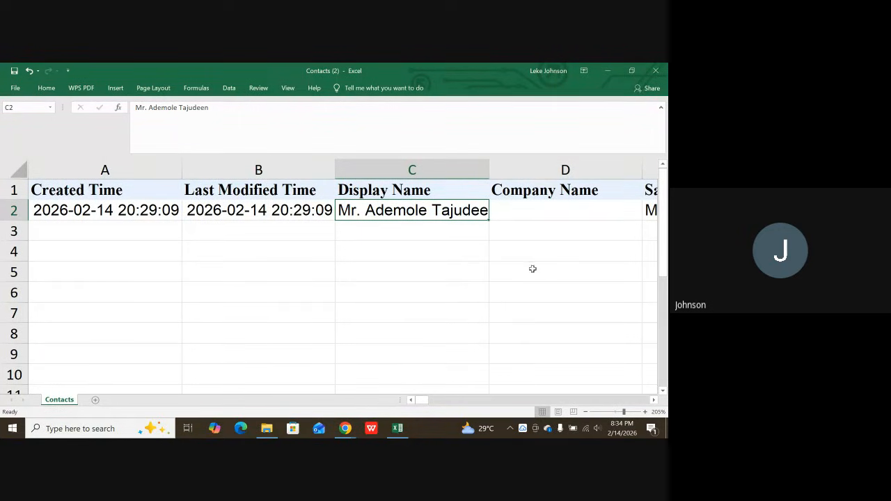
pyautogui.scroll(-7, 376, 241)
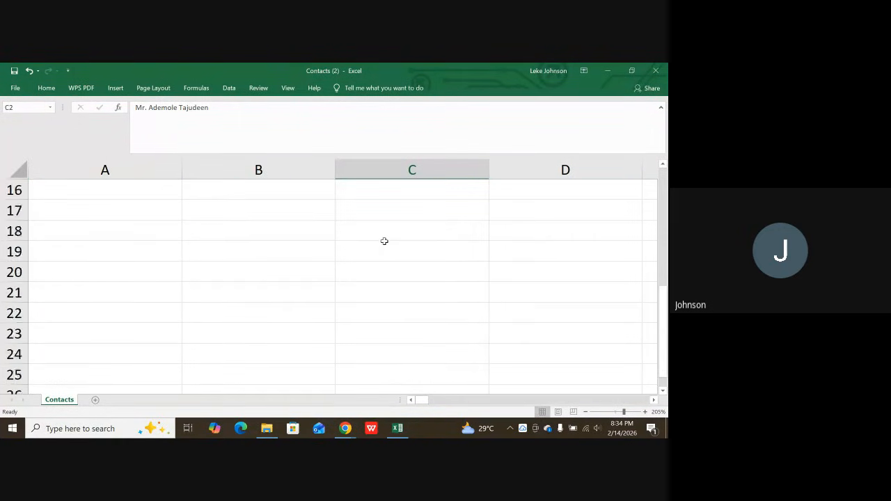
pyautogui.scroll(-20, 387, 243)
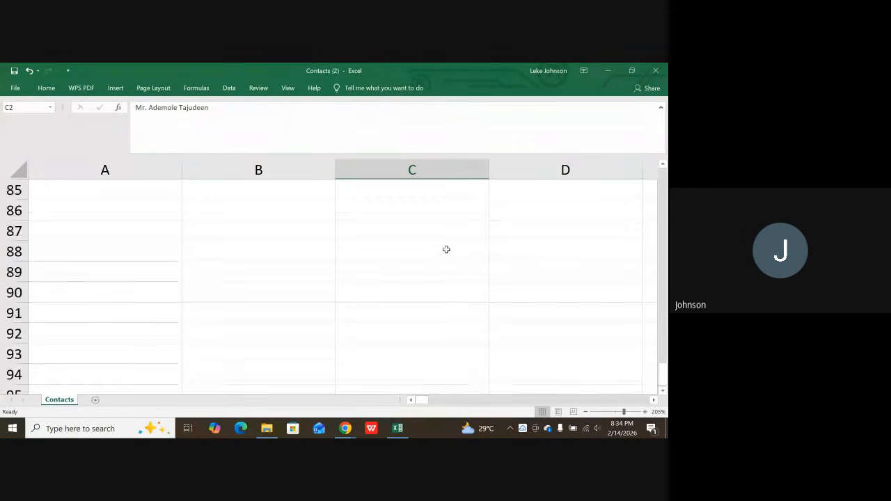
pyautogui.scroll(6, 449, 248)
pyautogui.scroll(20, 451, 246)
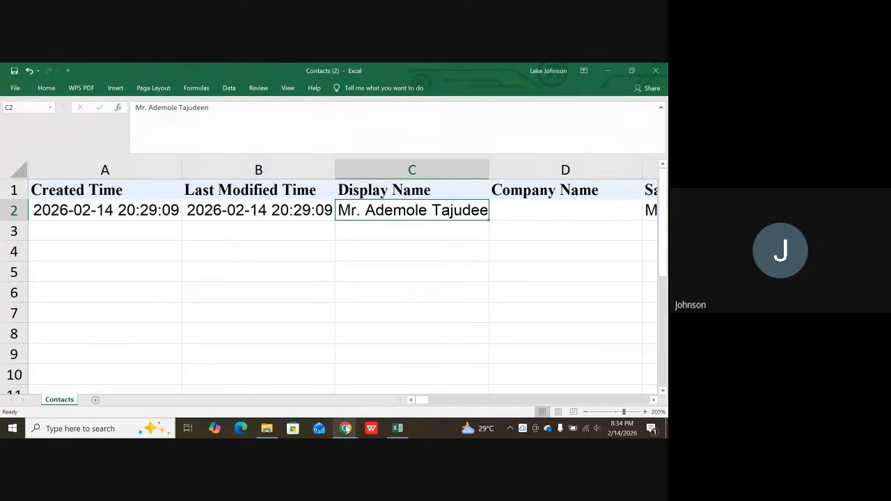
# Switch to Zoho Books, view the only active customer's overview and return to the Active Customers list.
pyautogui.moveTo(346, 429)
pyautogui.click(321, 371)
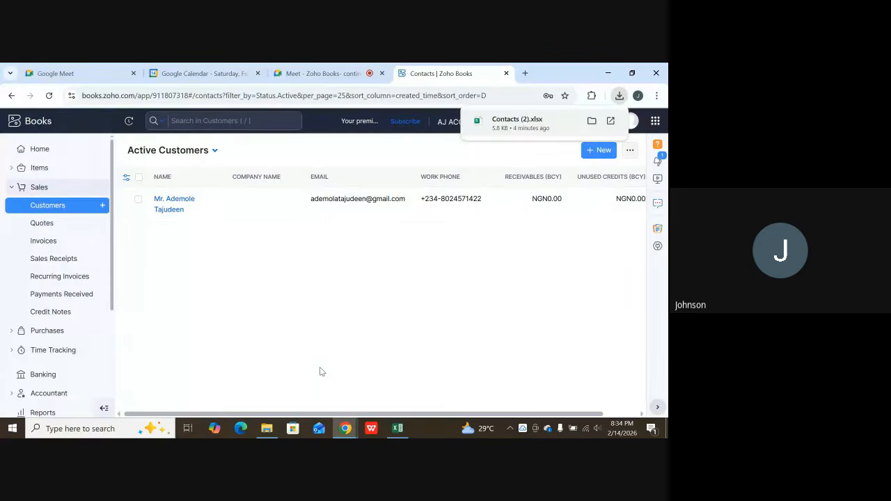
pyautogui.click(593, 202)
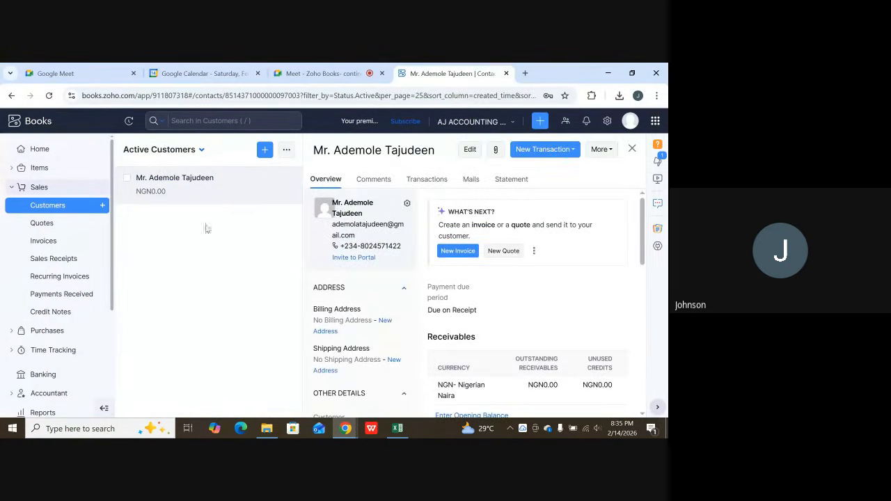
pyautogui.click(39, 204)
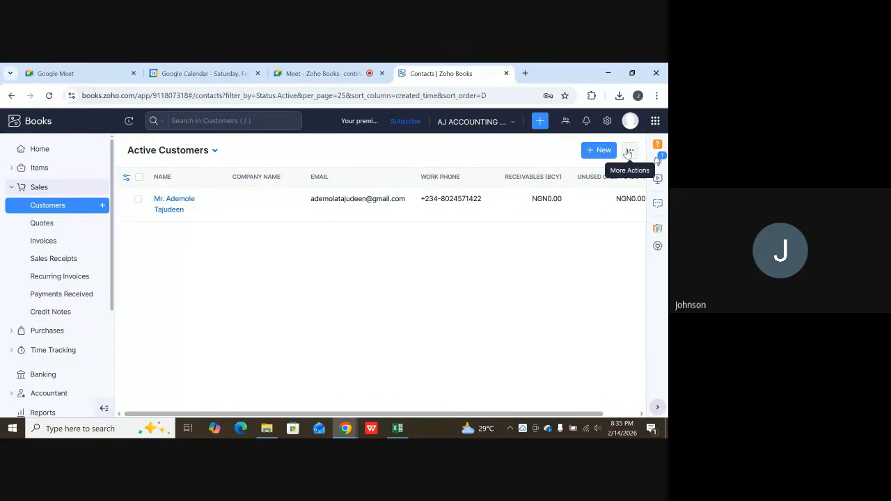
# Review the Sort by, Import and Export options available for the Active Customers list, then dismiss them.
pyautogui.click(628, 152)
pyautogui.moveTo(603, 199)
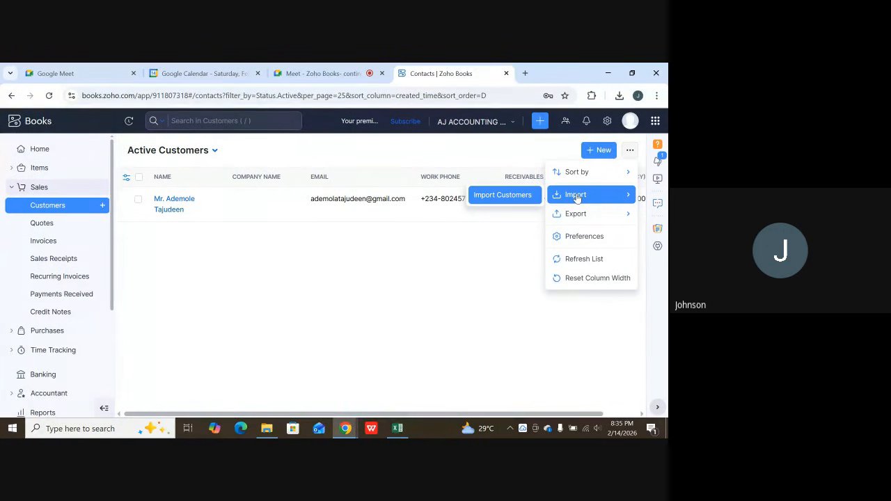
pyautogui.moveTo(583, 180)
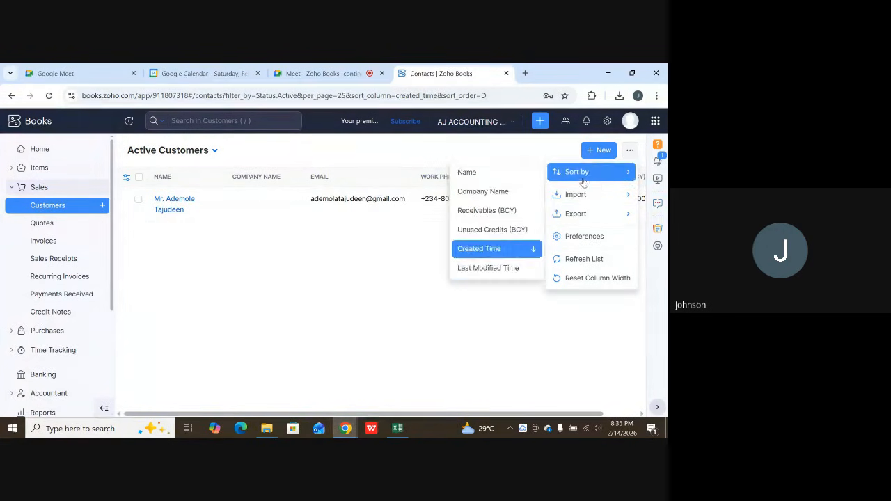
pyautogui.moveTo(588, 218)
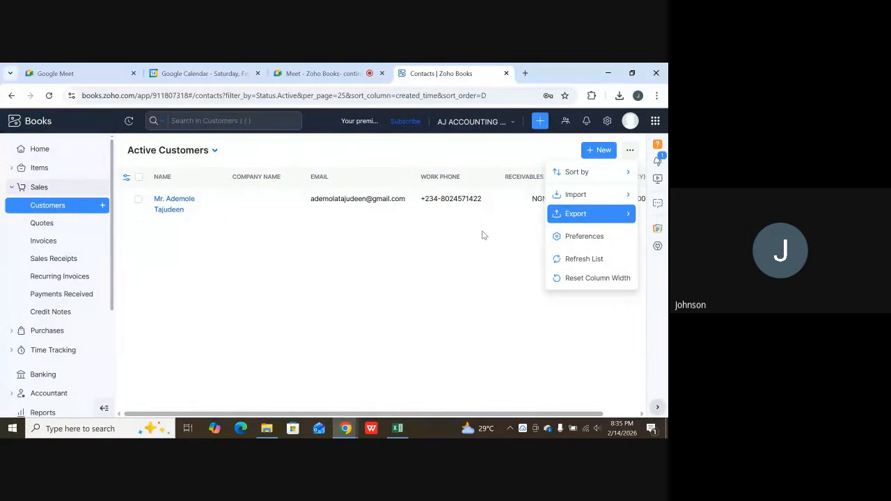
pyautogui.moveTo(564, 194)
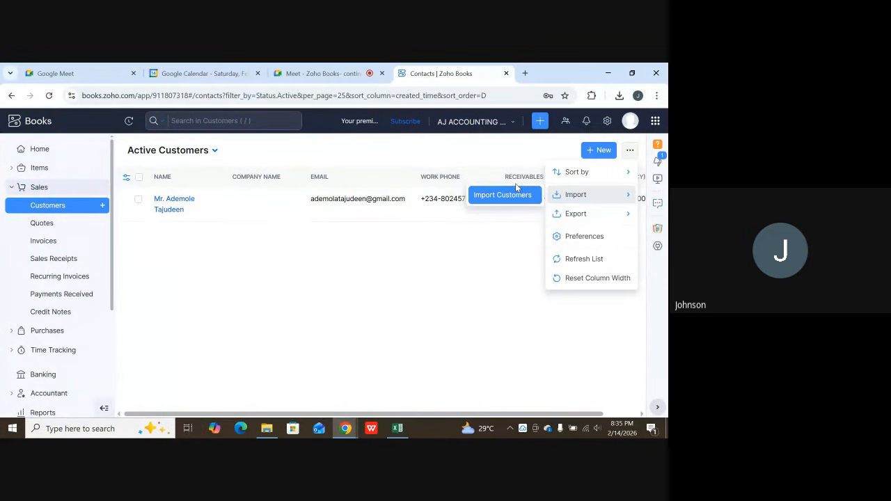
pyautogui.click(285, 234)
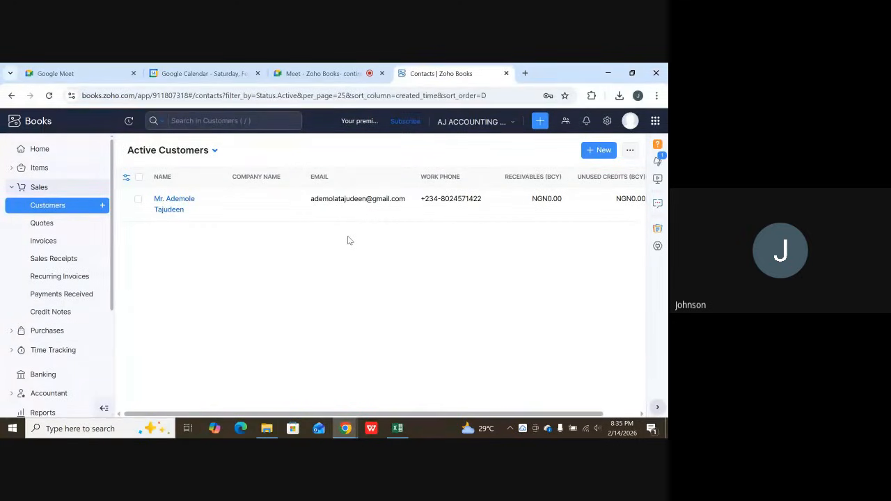
# Collapse the Sales module and view the Getting Started setup checklist on the Home page.
pyautogui.click(47, 188)
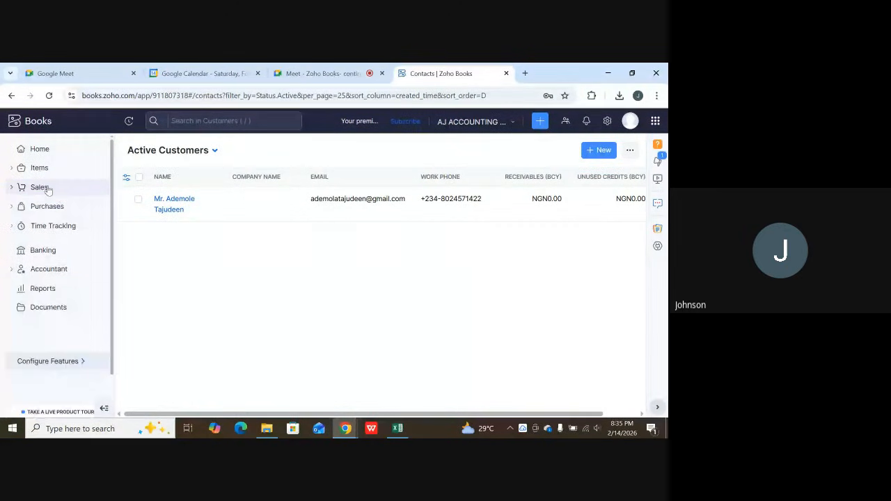
pyautogui.click(53, 151)
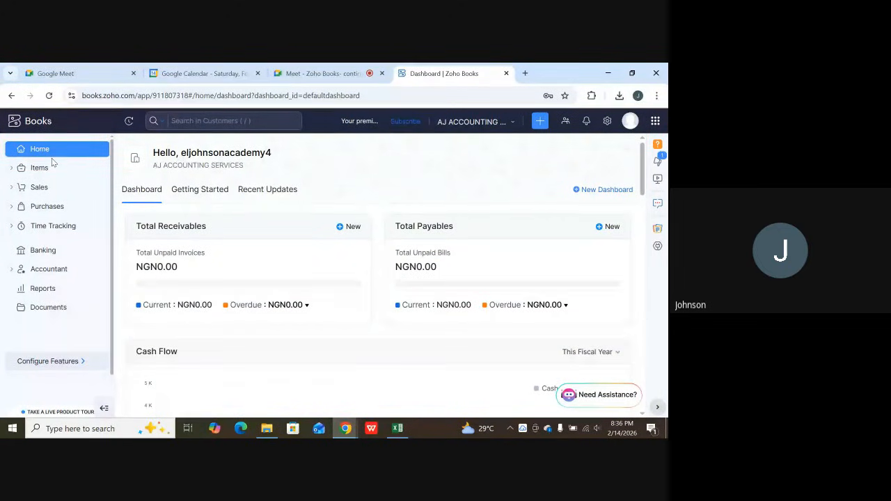
pyautogui.click(194, 197)
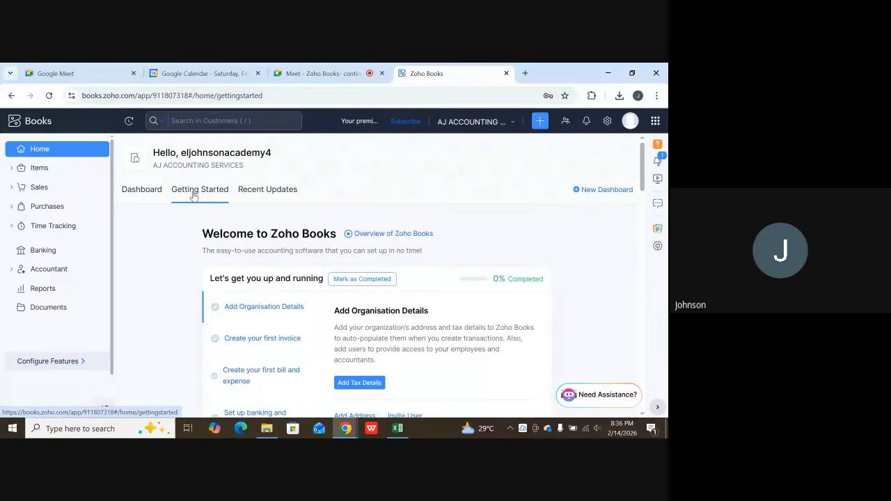
pyautogui.scroll(-2, 310, 232)
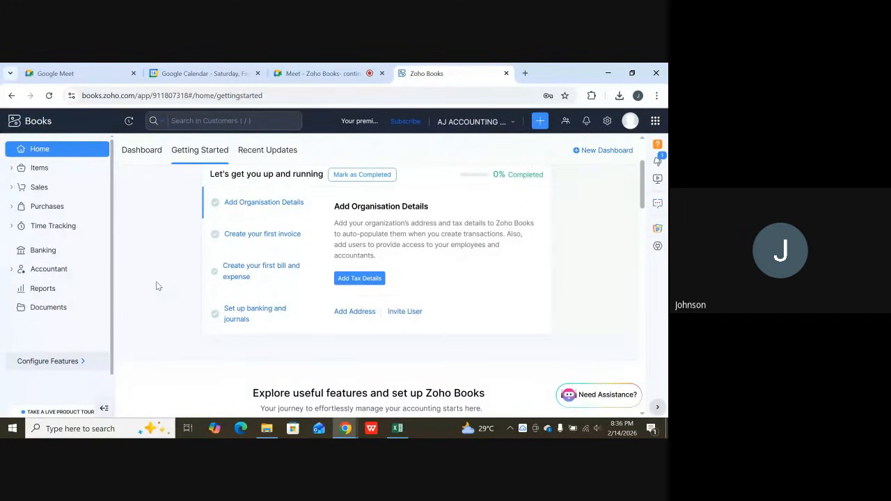
pyautogui.scroll(-1, 142, 291)
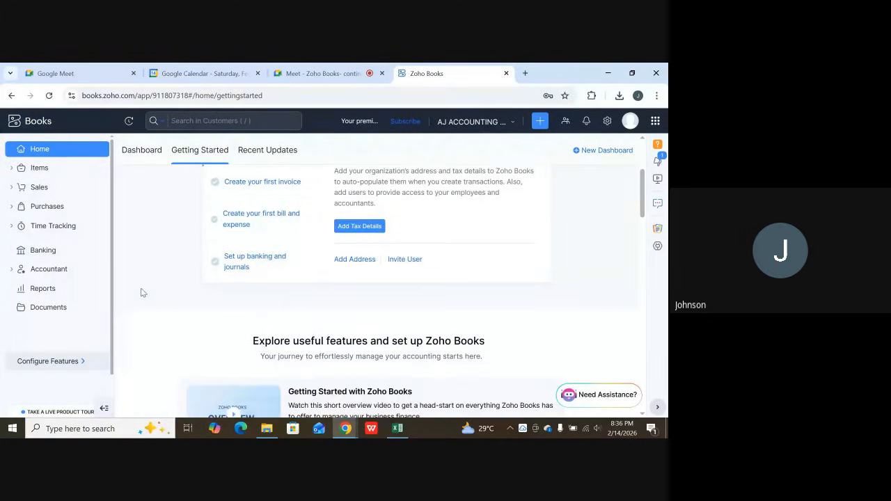
# Review the optional modules in Configure Features, from Quotes to Sales Receipt, and leave without saving.
pyautogui.scroll(-1, 75, 339)
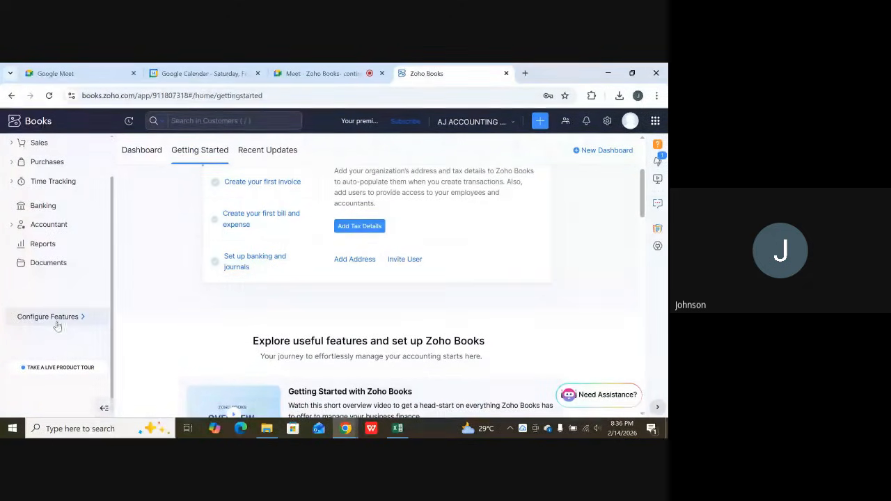
pyautogui.click(53, 319)
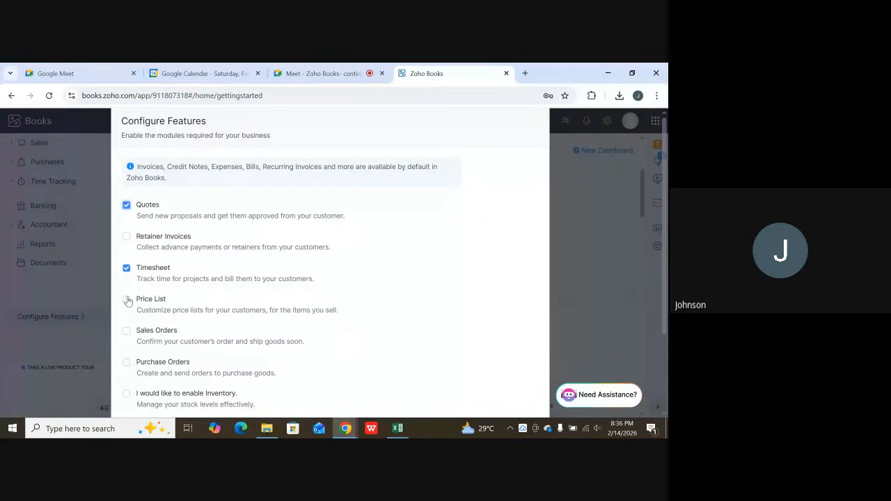
pyautogui.scroll(-1, 206, 311)
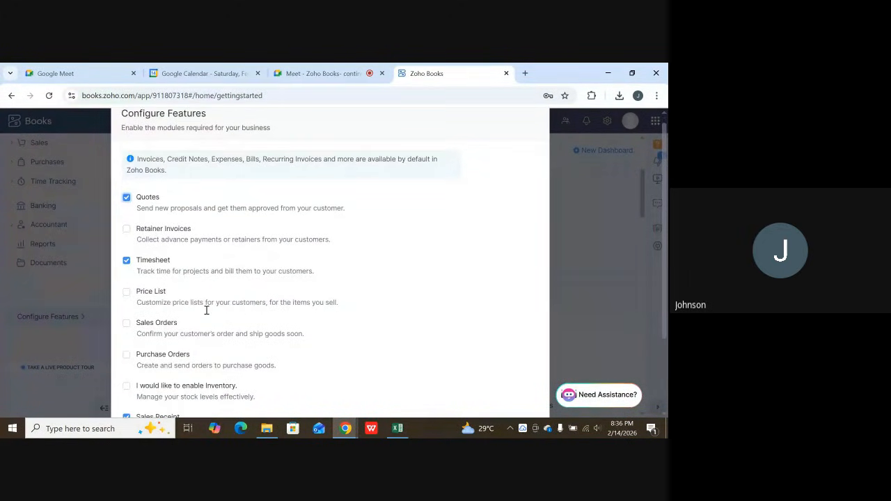
pyautogui.scroll(-3, 206, 311)
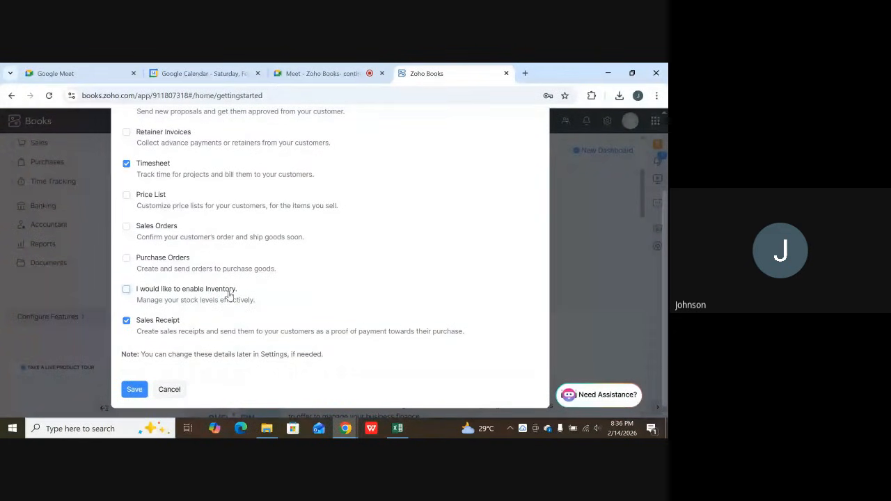
pyautogui.scroll(-1, 224, 299)
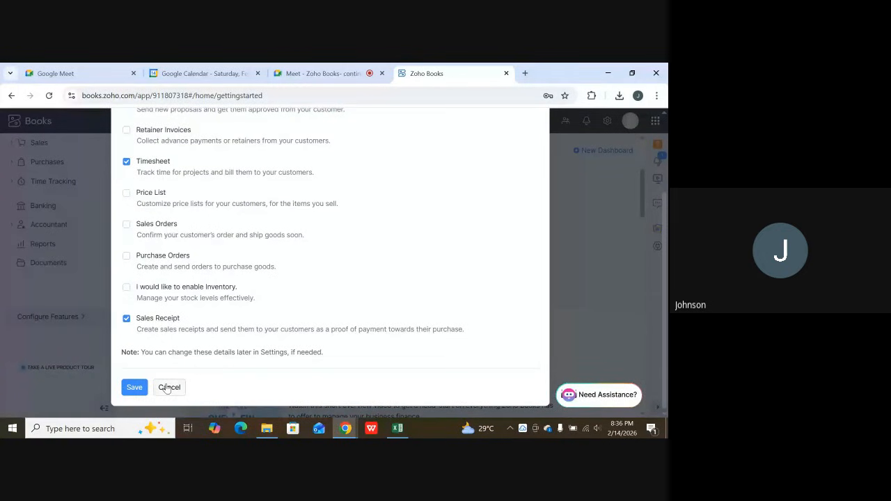
pyautogui.click(169, 387)
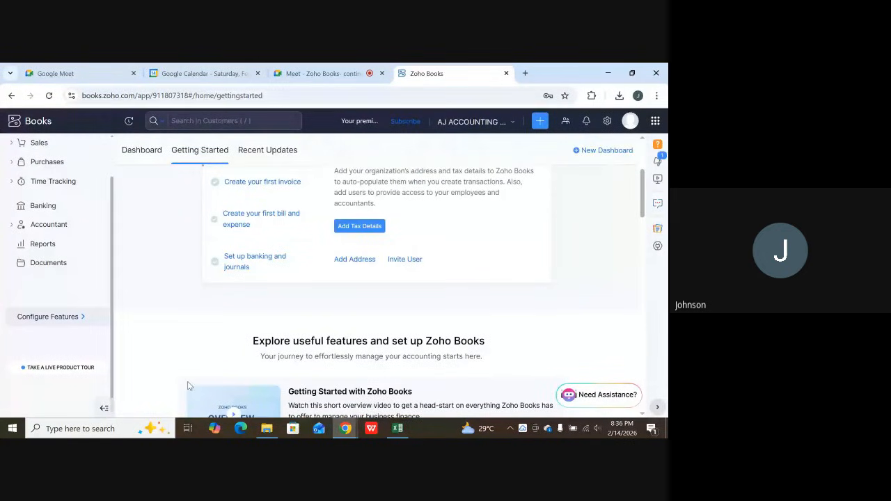
# Open All Settings and examine the Organization Settings groups, including Customization and Automation.
pyautogui.scroll(3, 389, 299)
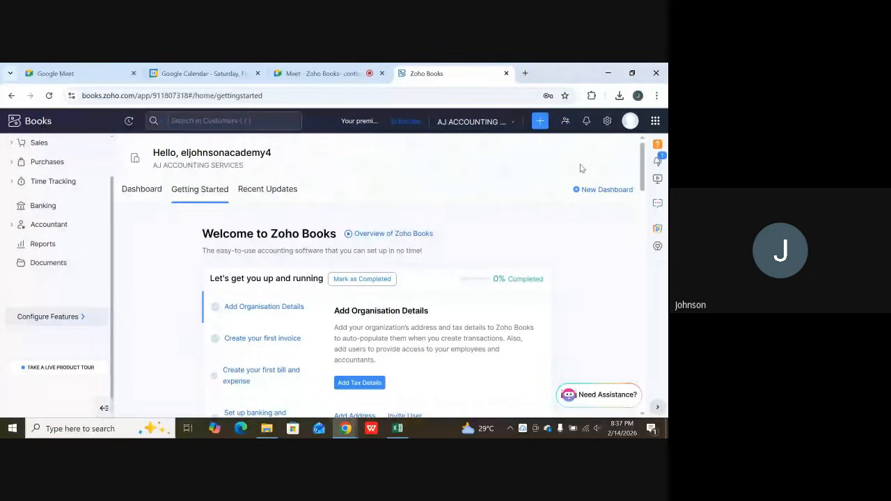
pyautogui.click(607, 122)
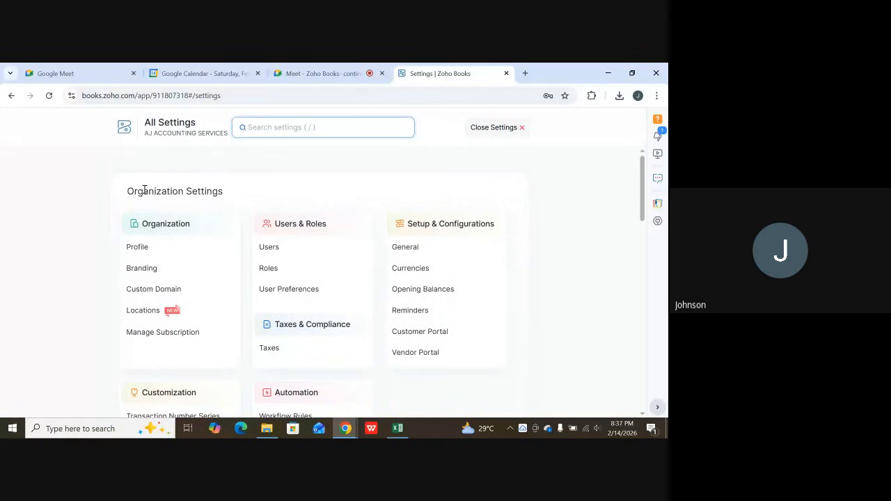
pyautogui.scroll(-1, 163, 230)
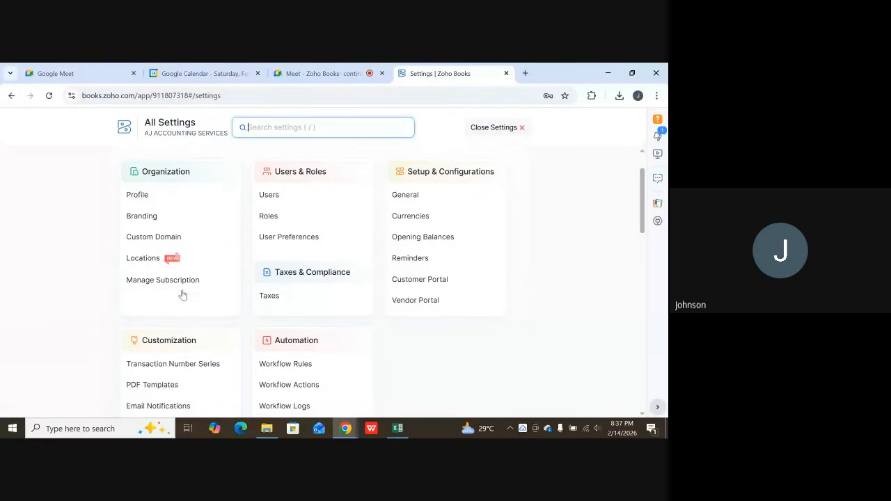
pyautogui.scroll(-2, 195, 292)
pyautogui.scroll(2, 222, 272)
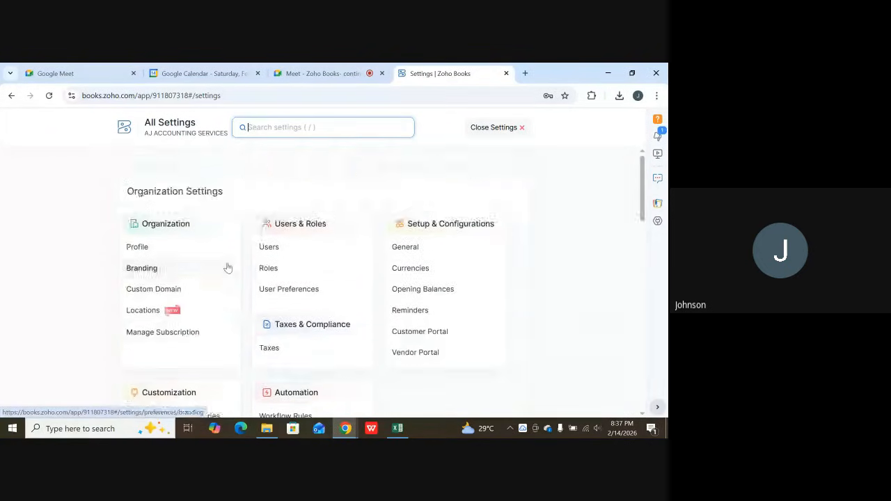
pyautogui.scroll(-3, 230, 268)
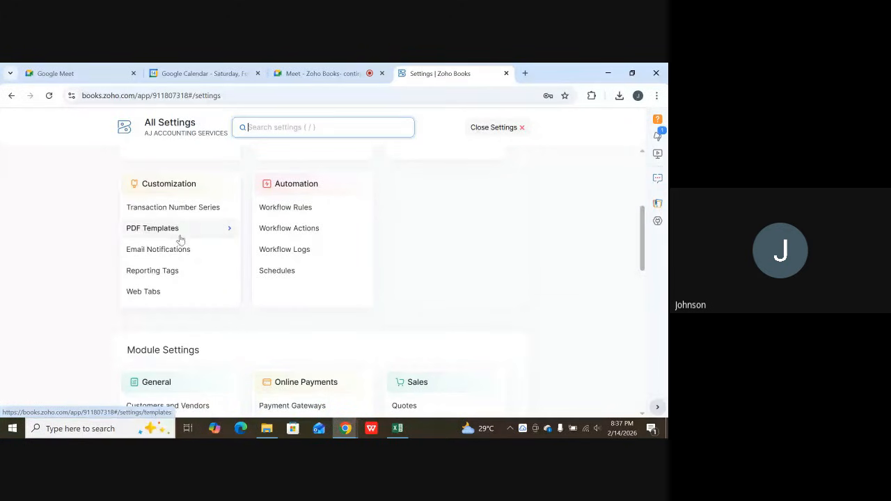
# Examine the Module Settings groups and the Extension and Developer Data options.
pyautogui.scroll(-1, 183, 248)
pyautogui.scroll(-2, 180, 250)
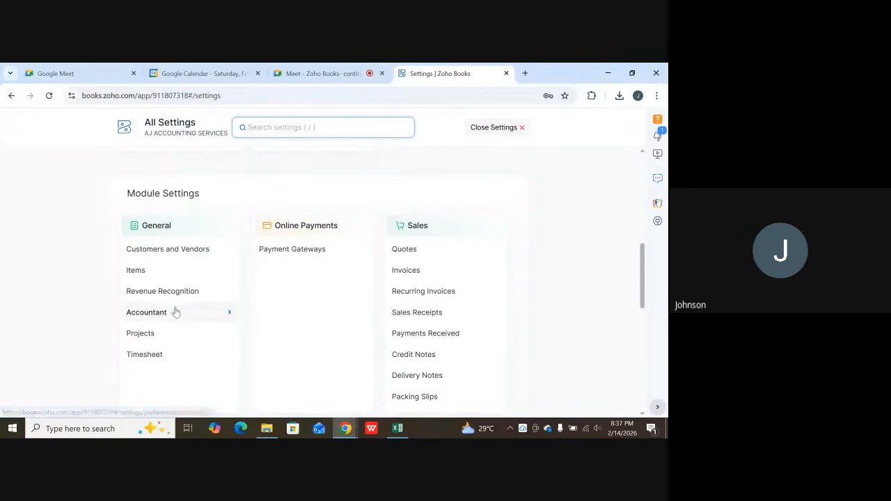
pyautogui.scroll(-1, 162, 327)
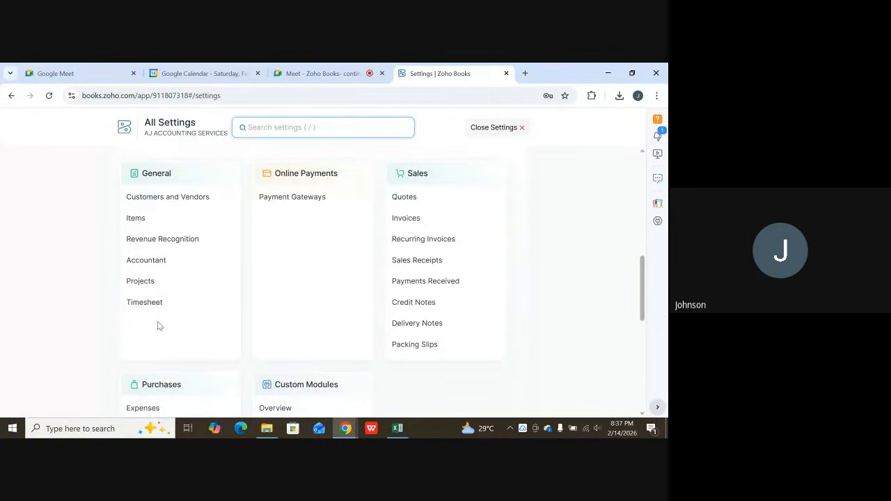
pyautogui.scroll(-2, 160, 324)
pyautogui.scroll(-2, 160, 320)
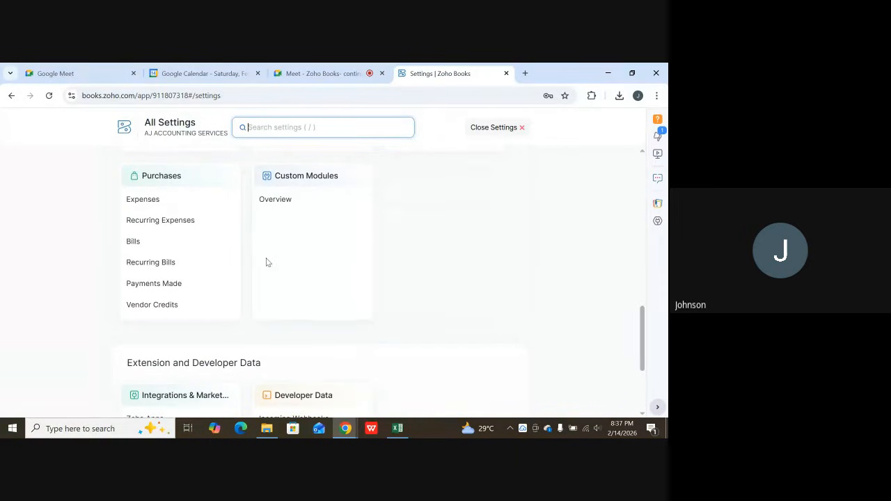
pyautogui.scroll(-2, 266, 261)
pyautogui.scroll(-1, 265, 263)
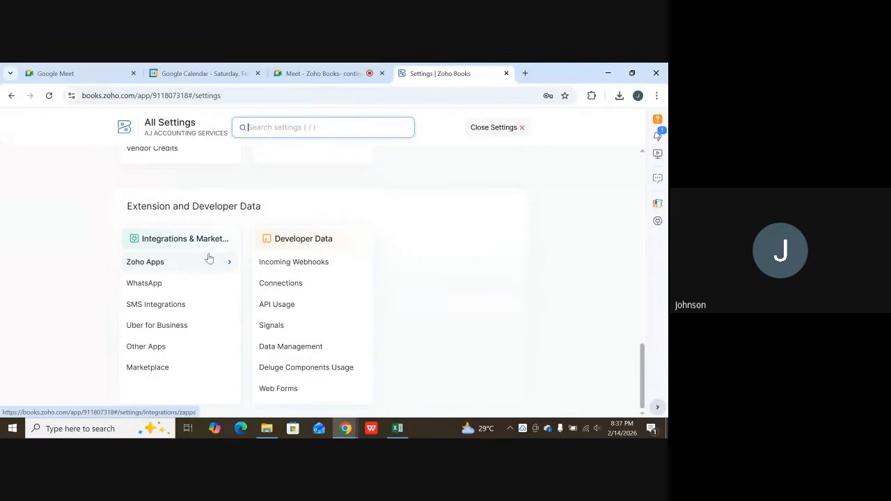
# Create and save a new tax rate named VAT at 7.5% in the Taxes settings.
pyautogui.scroll(15, 215, 255)
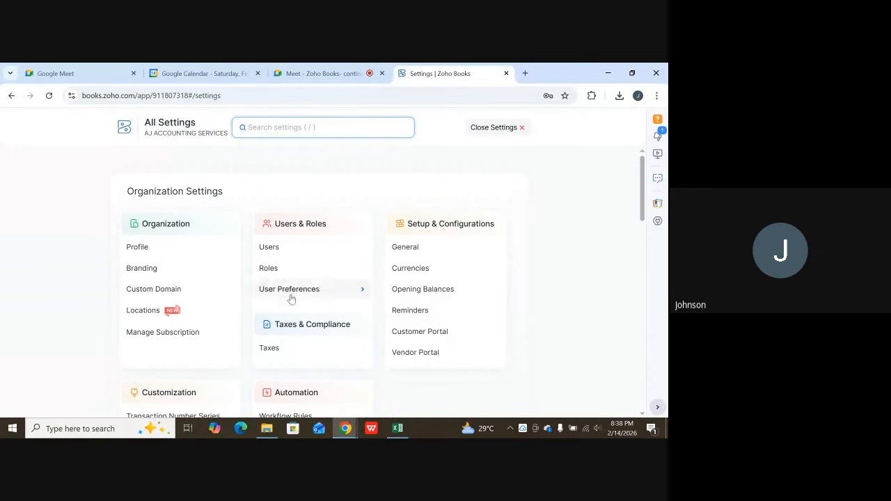
pyautogui.click(277, 349)
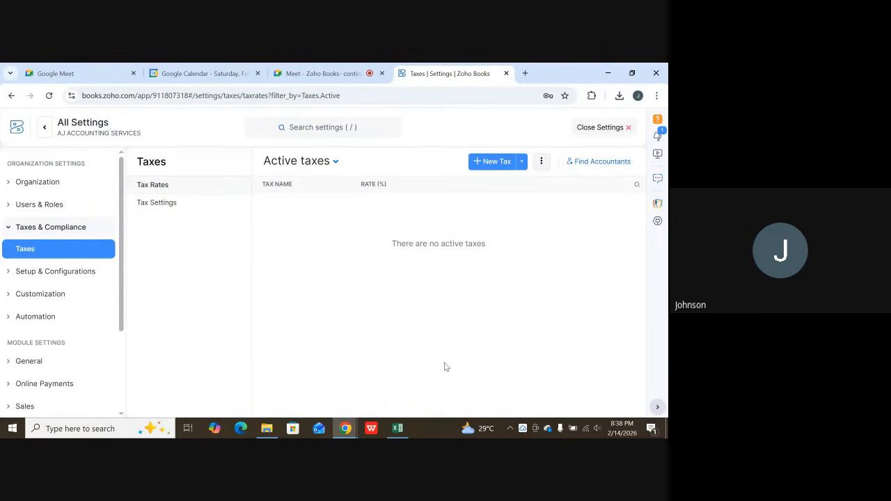
pyautogui.click(497, 162)
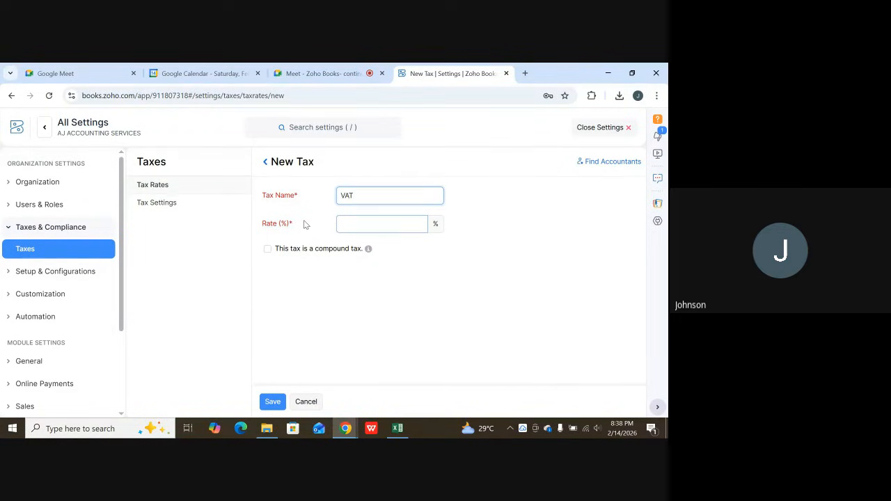
pyautogui.click(385, 227)
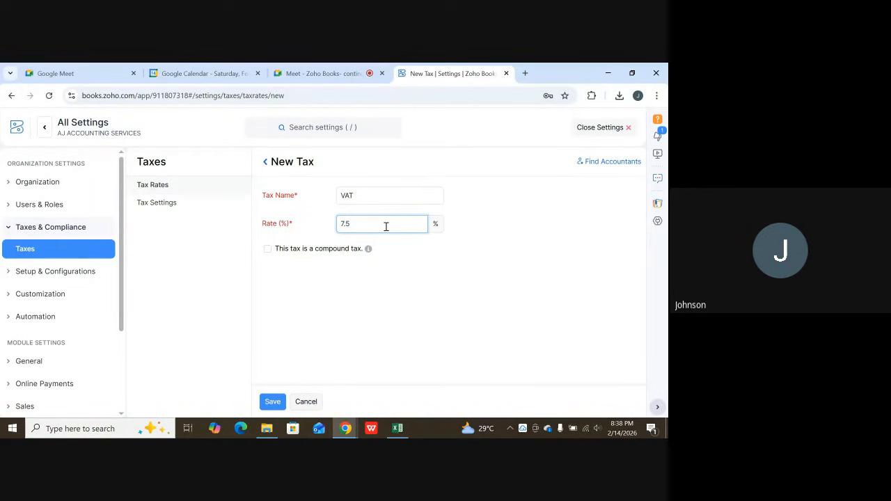
pyautogui.press('Return')
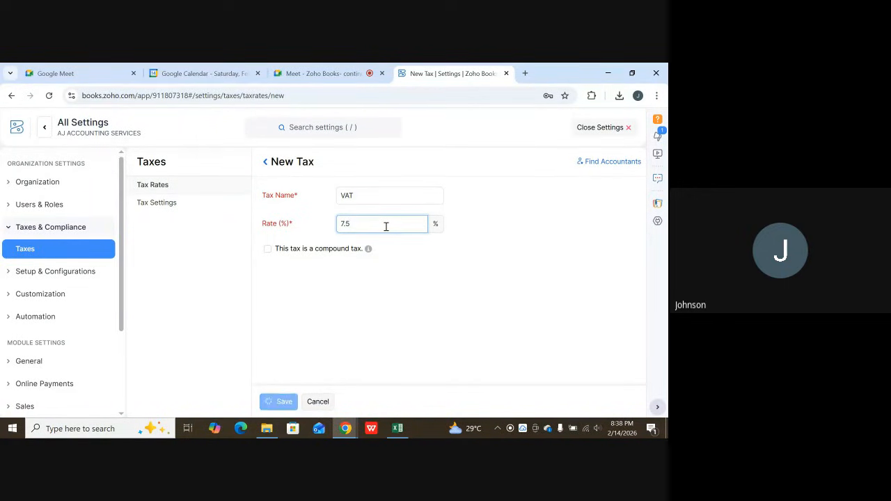
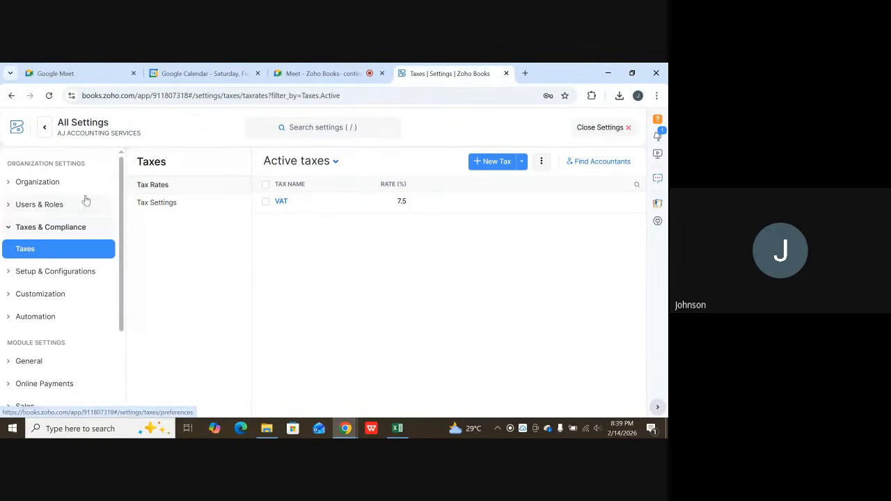
# Return to the All Settings overview and examine its groups, from Organization Settings down to Extension and Developer Data.
pyautogui.click(43, 127)
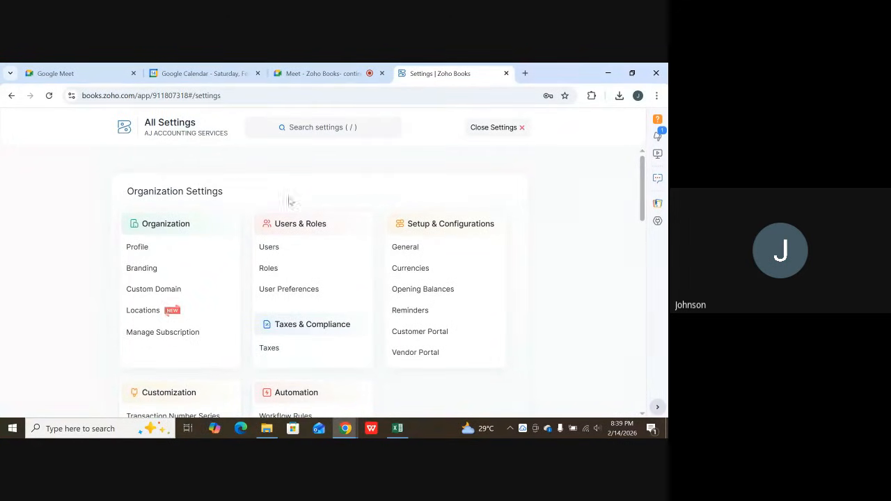
pyautogui.scroll(-2, 296, 205)
pyautogui.scroll(-6, 301, 211)
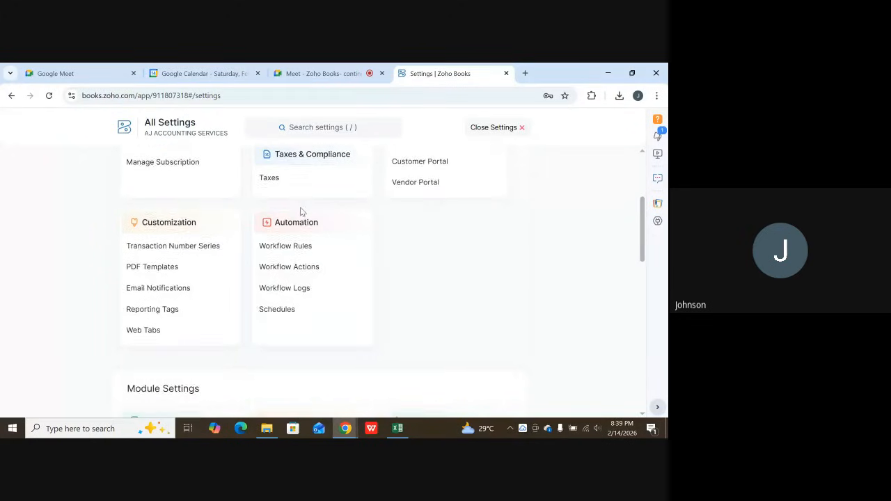
pyautogui.scroll(-1, 309, 212)
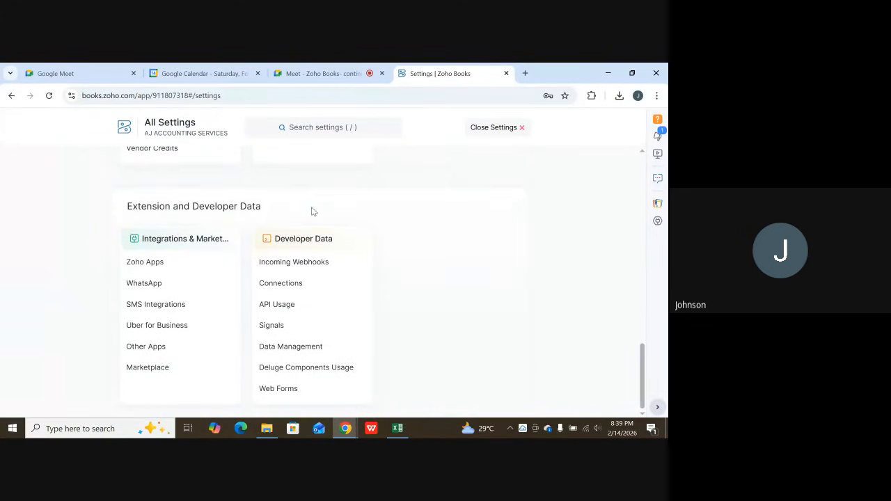
pyautogui.scroll(10, 314, 209)
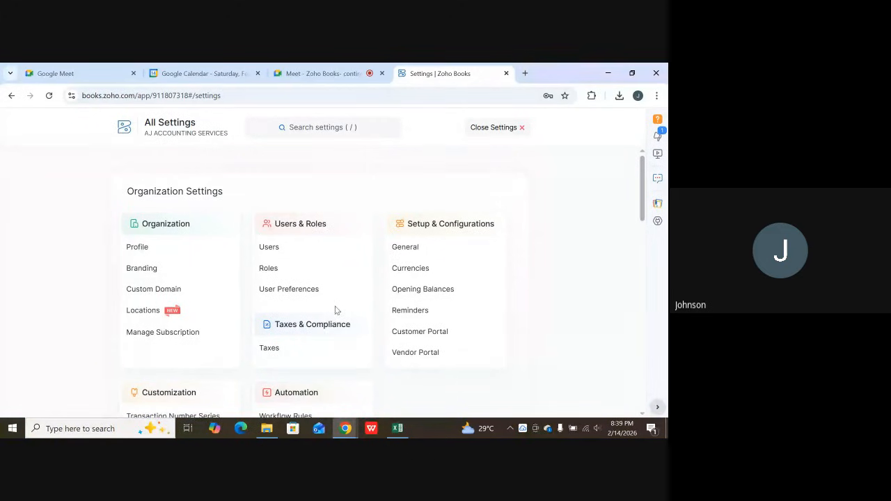
pyautogui.scroll(-3, 335, 310)
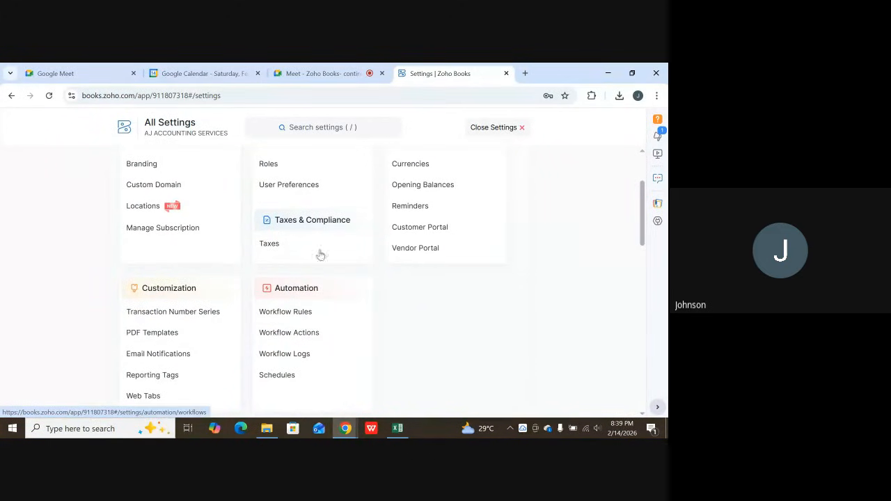
# Review the Field Customization page of User Preferences, then leave the settings and return to the home page.
pyautogui.click(289, 185)
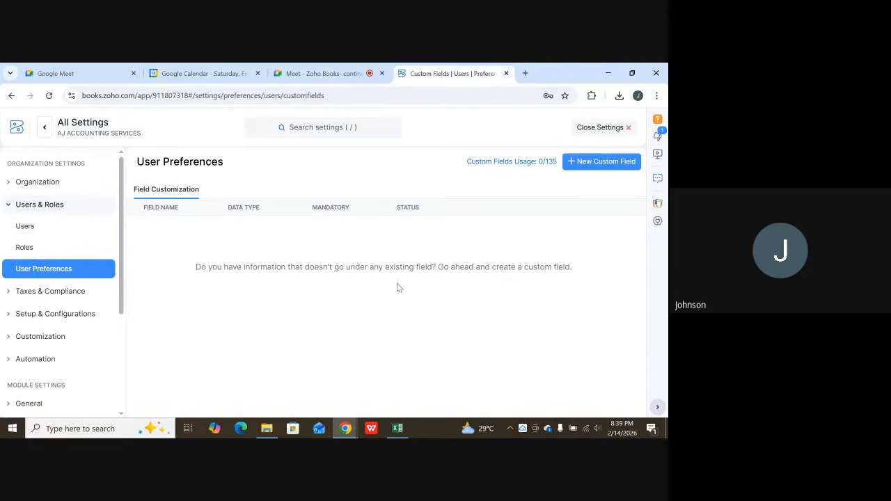
pyautogui.doubleClick(327, 211)
pyautogui.click(377, 207)
pyautogui.click(45, 129)
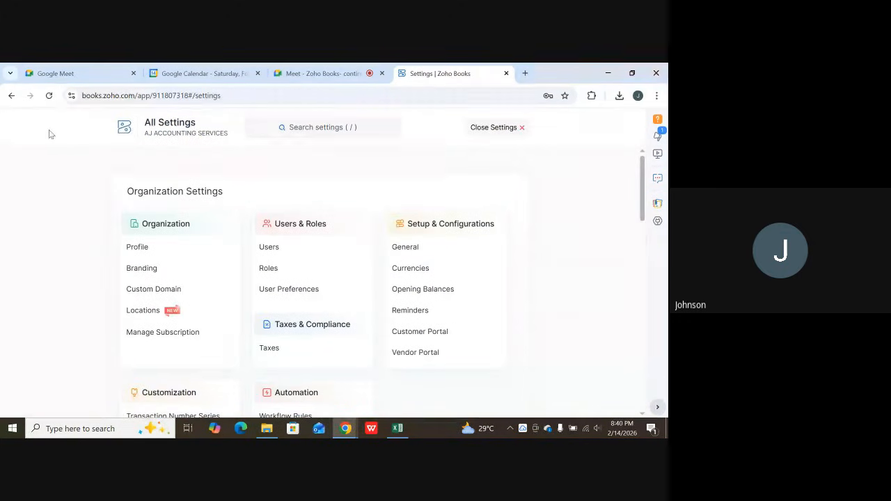
pyautogui.click(500, 129)
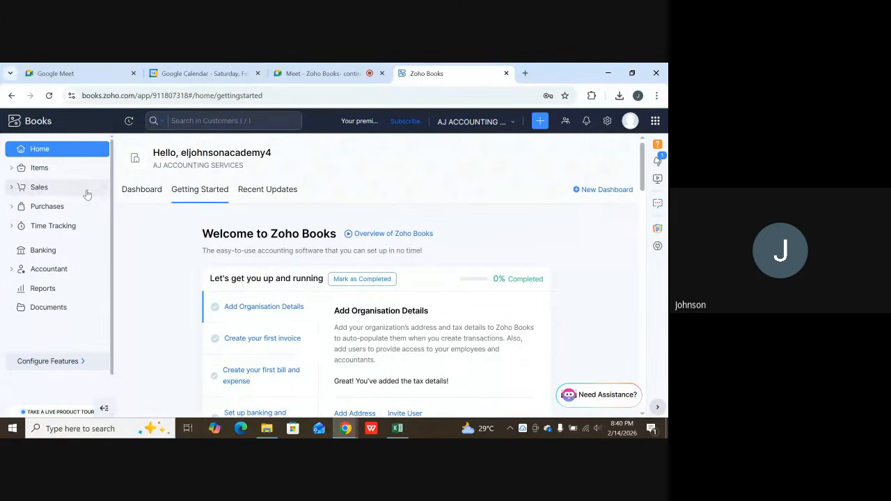
# Edit the existing customer's record to use the VAT [7.5%] tax rate and save it.
pyautogui.click(59, 193)
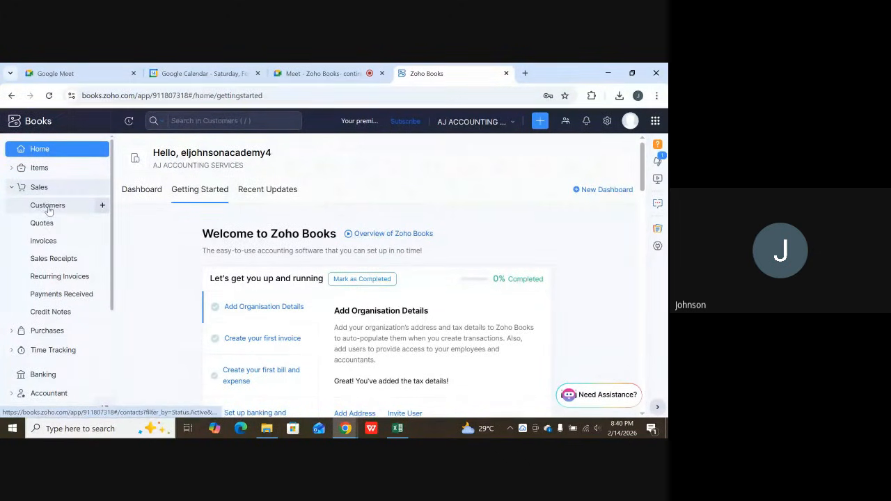
pyautogui.click(49, 209)
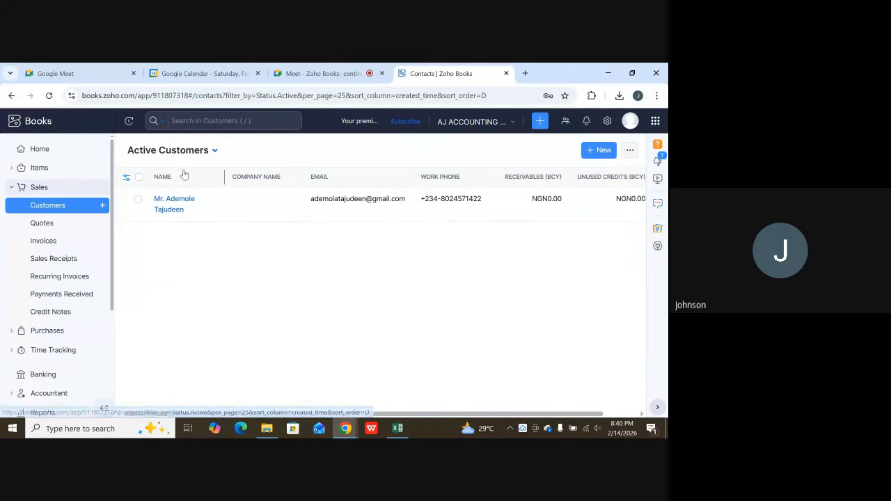
pyautogui.click(177, 206)
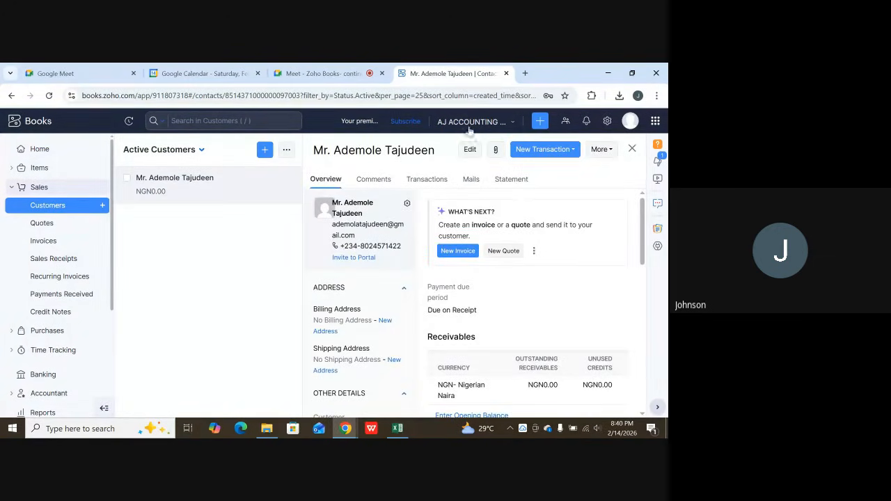
pyautogui.click(469, 150)
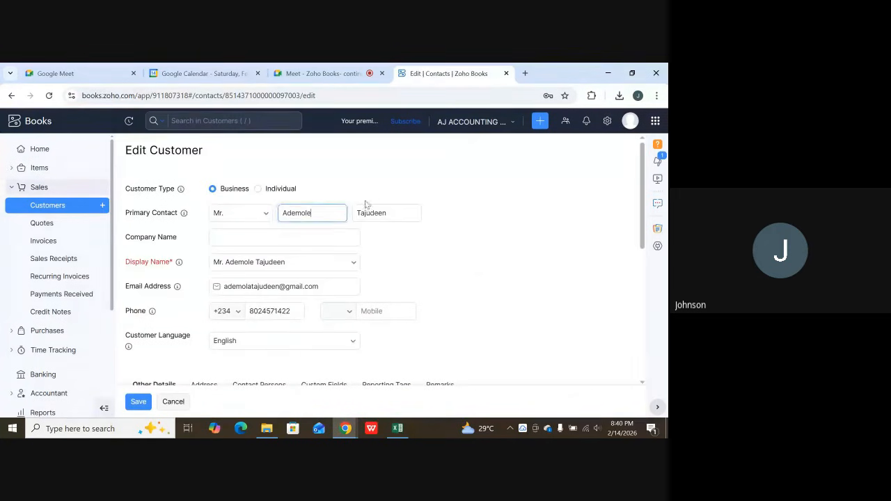
pyautogui.scroll(-3, 252, 268)
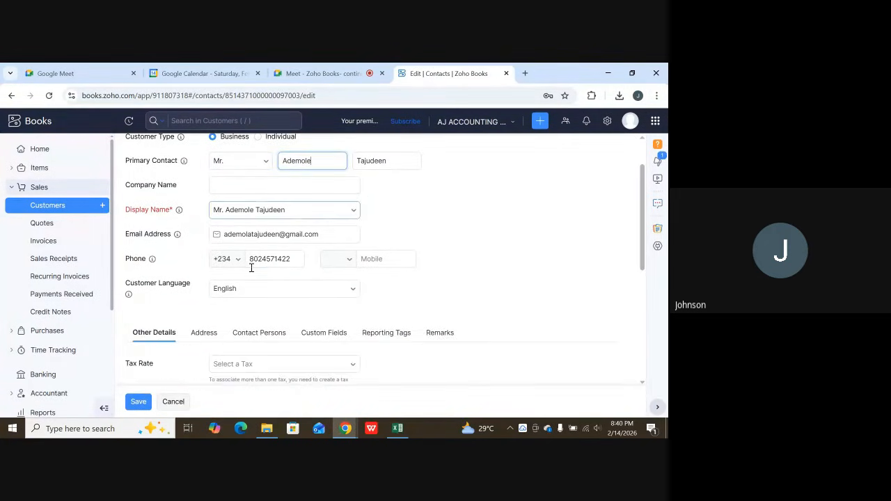
pyautogui.scroll(-1, 252, 271)
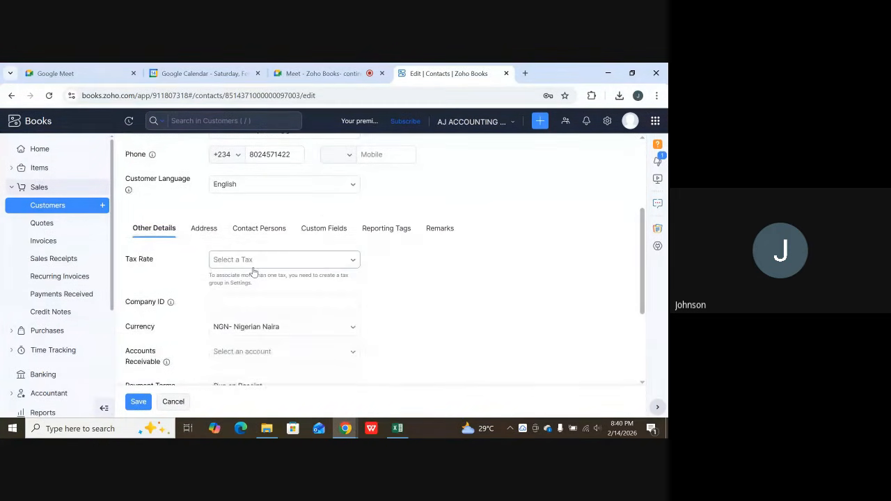
pyautogui.click(260, 265)
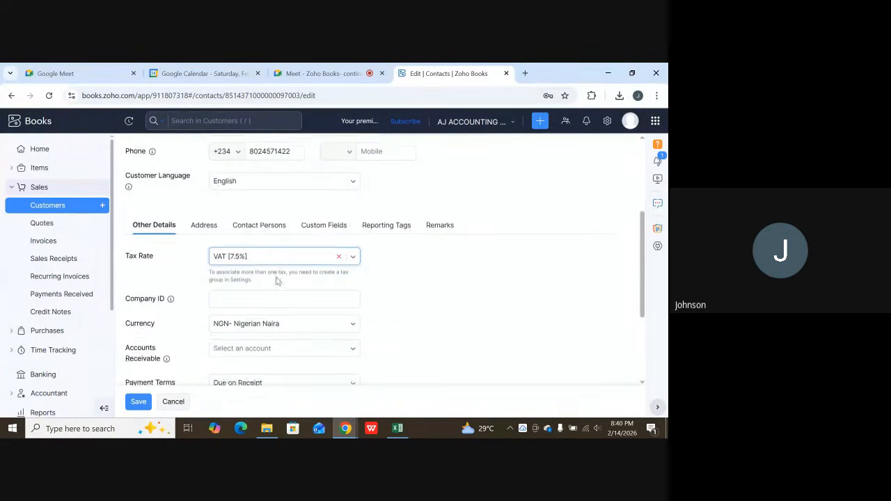
pyautogui.scroll(-2, 272, 275)
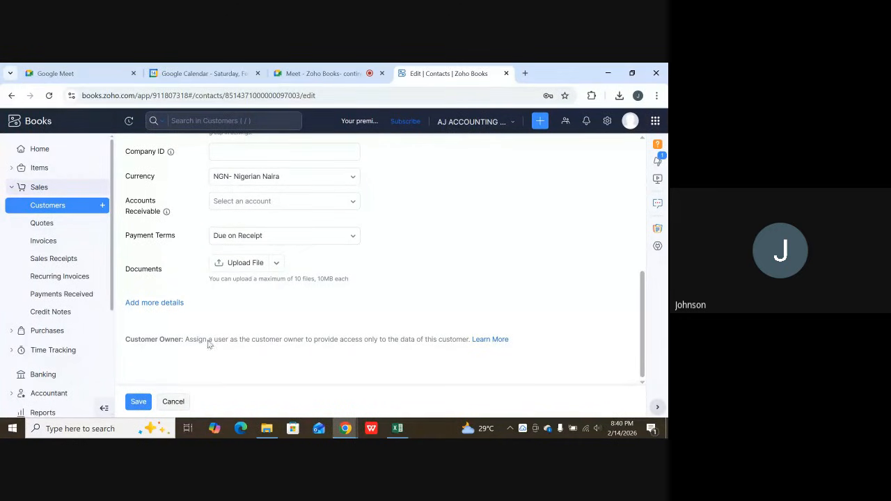
pyautogui.click(140, 402)
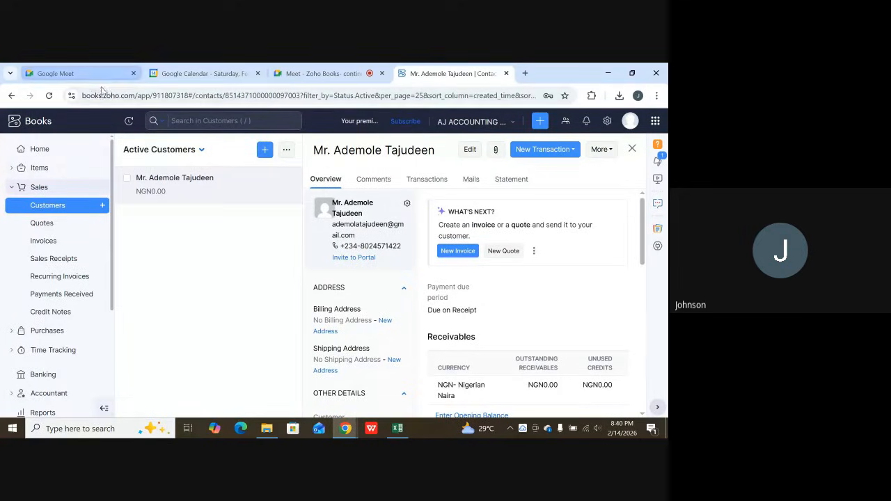
# Open the sales invoices list and start a new invoice.
pyautogui.click(50, 189)
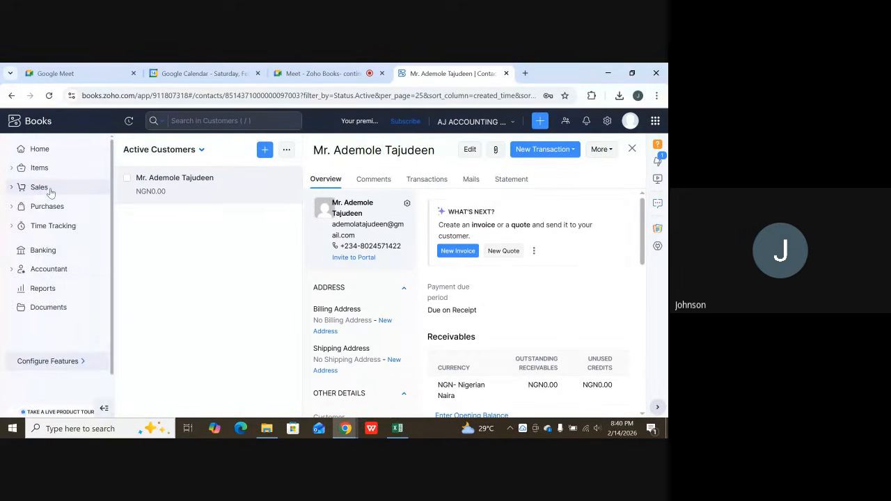
pyautogui.click(50, 192)
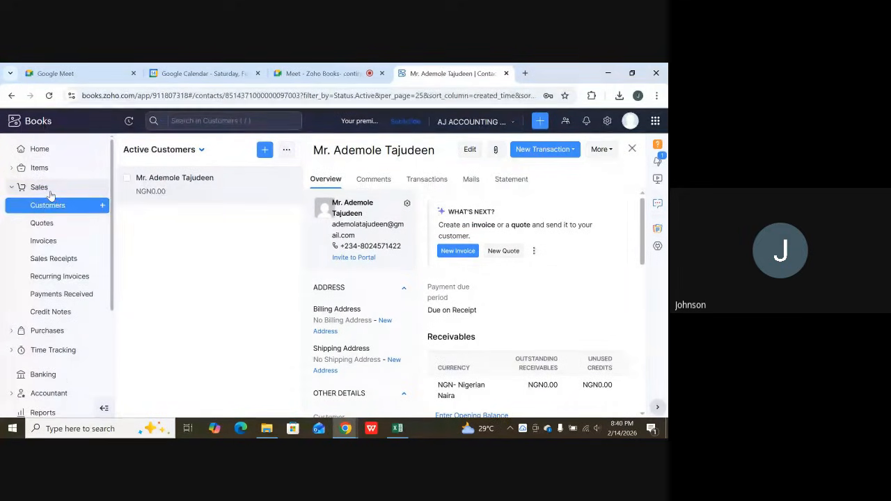
pyautogui.click(49, 242)
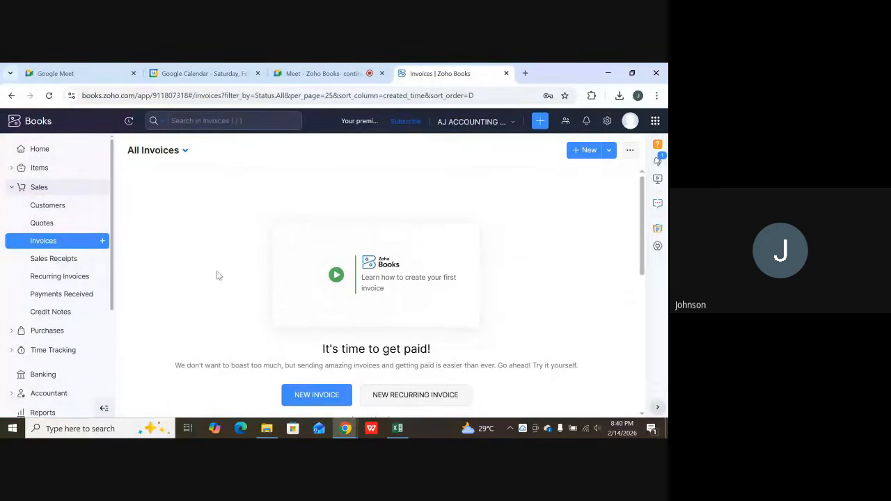
pyautogui.click(589, 151)
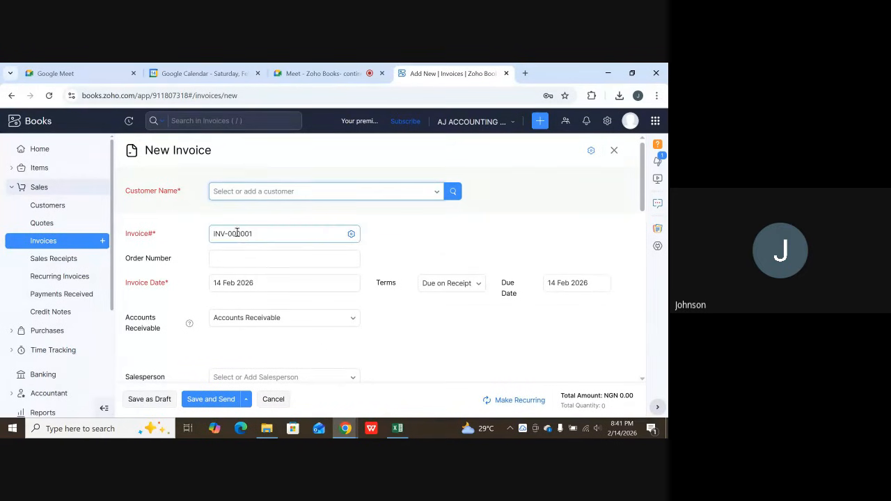
# Find the existing customer by display name with Advanced Customer Search and select that customer for the invoice.
pyautogui.click(435, 194)
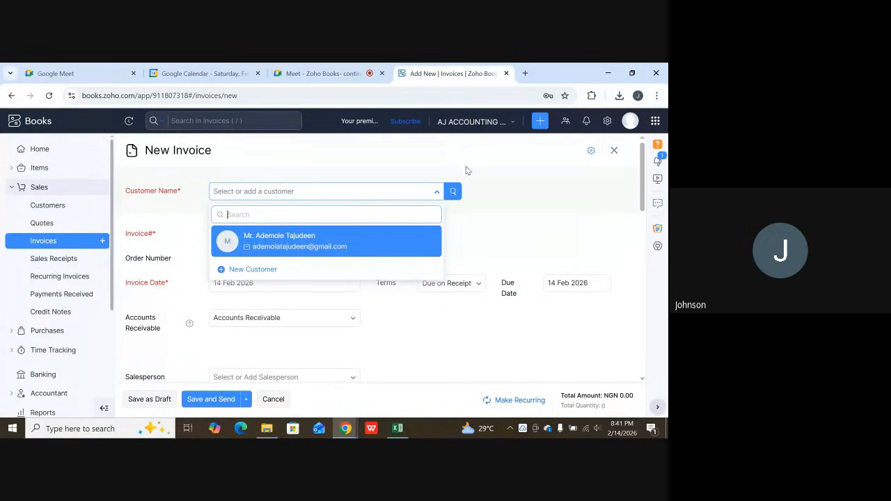
pyautogui.click(453, 190)
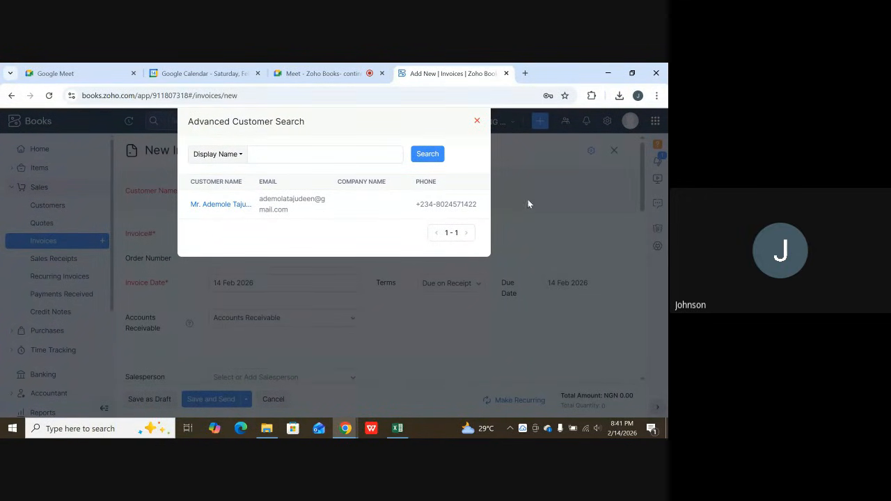
pyautogui.click(364, 153)
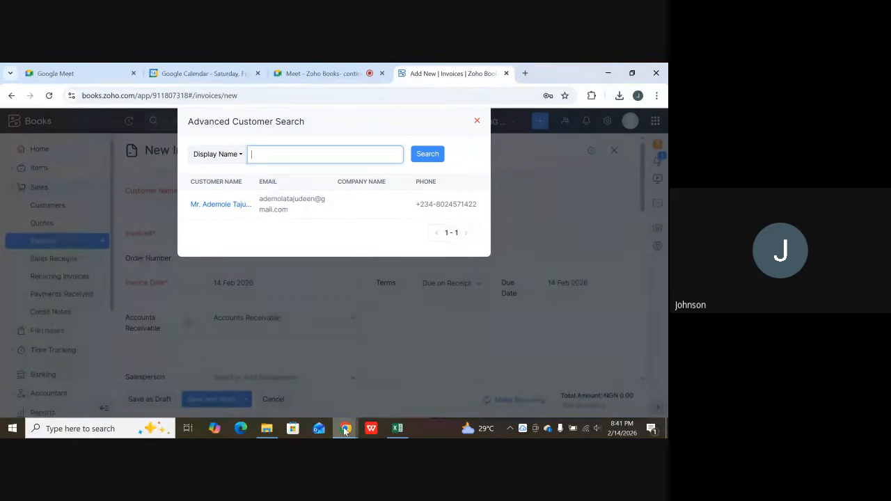
pyautogui.moveTo(348, 428)
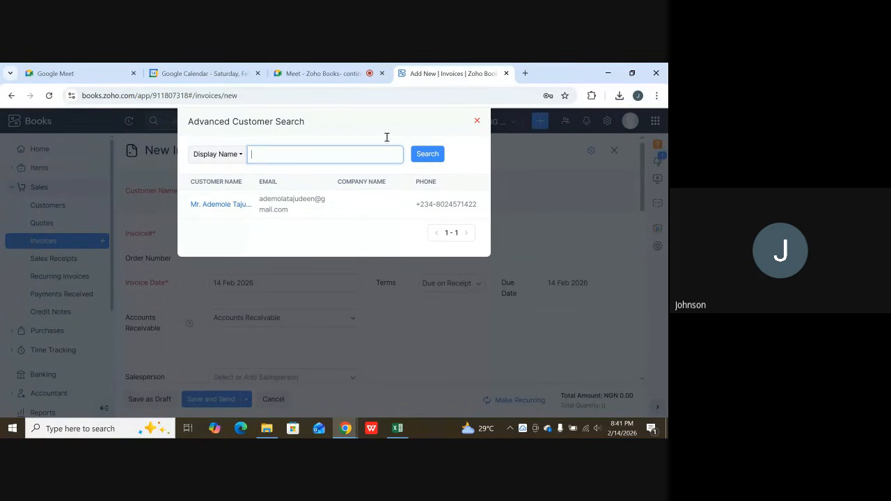
pyautogui.click(335, 68)
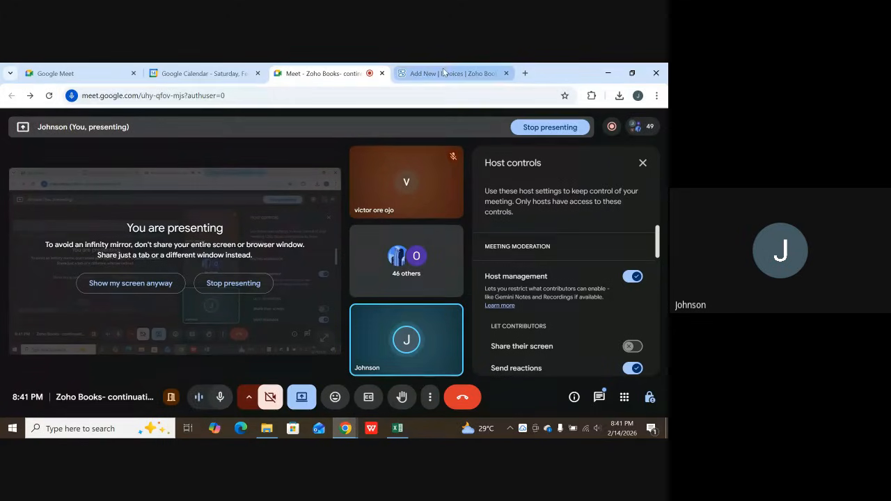
pyautogui.click(443, 72)
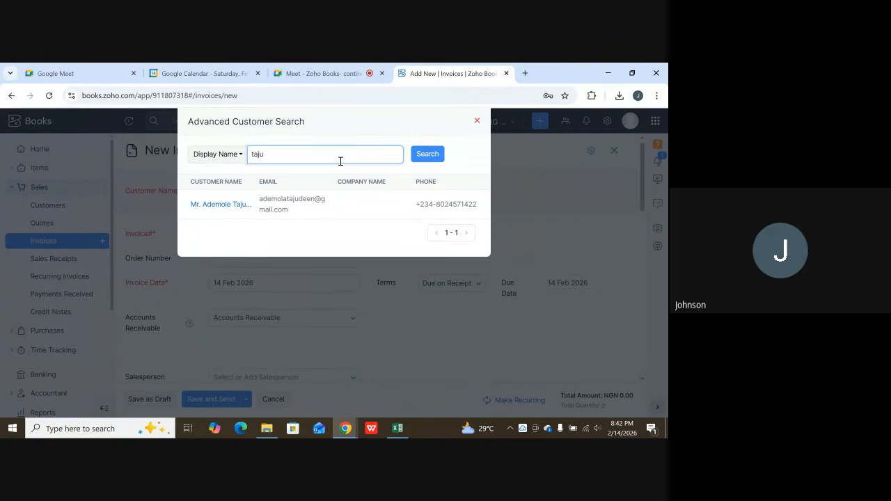
pyautogui.click(429, 155)
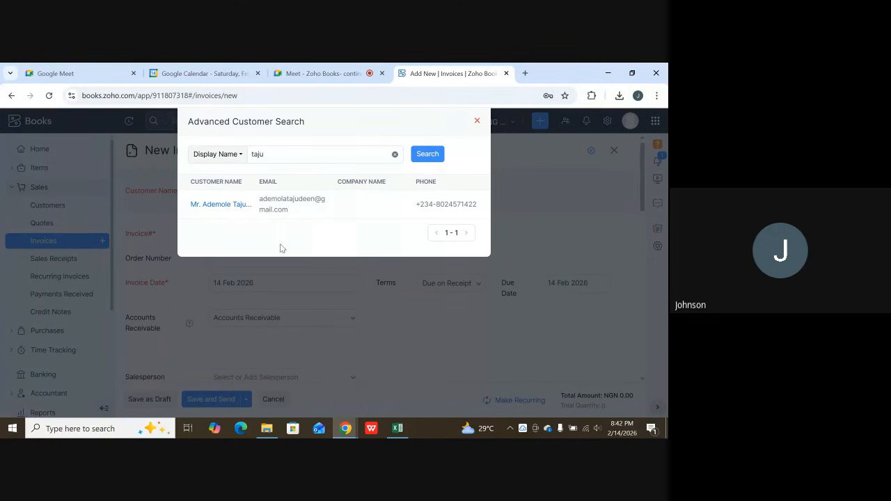
pyautogui.click(236, 204)
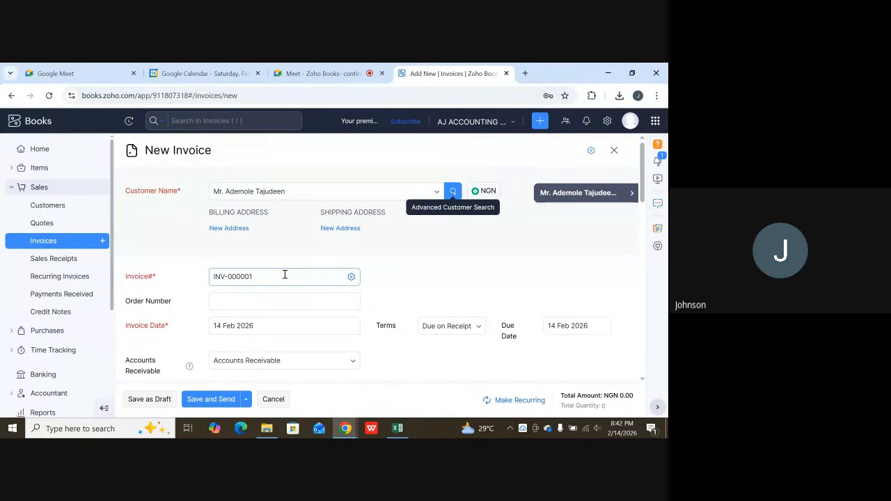
# Review the invoice number preferences and the invoice date calendar without changing them, and examine the invoice fields down to Subject.
pyautogui.click(352, 277)
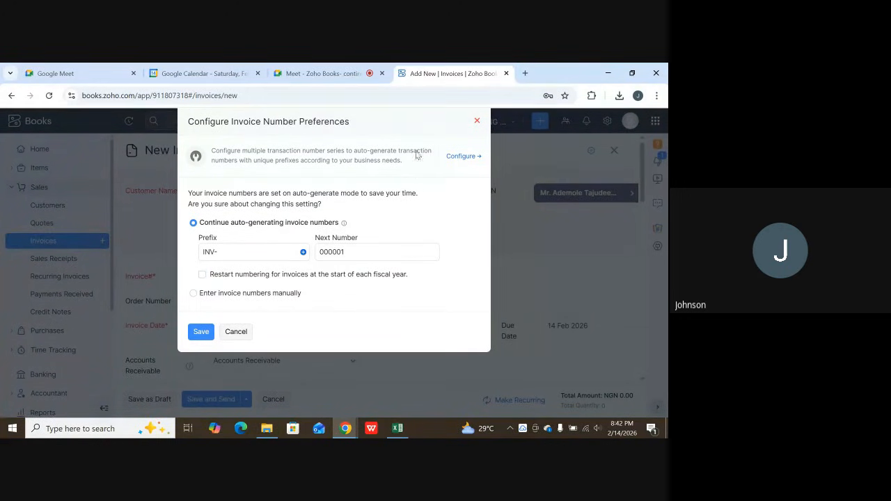
pyautogui.click(476, 122)
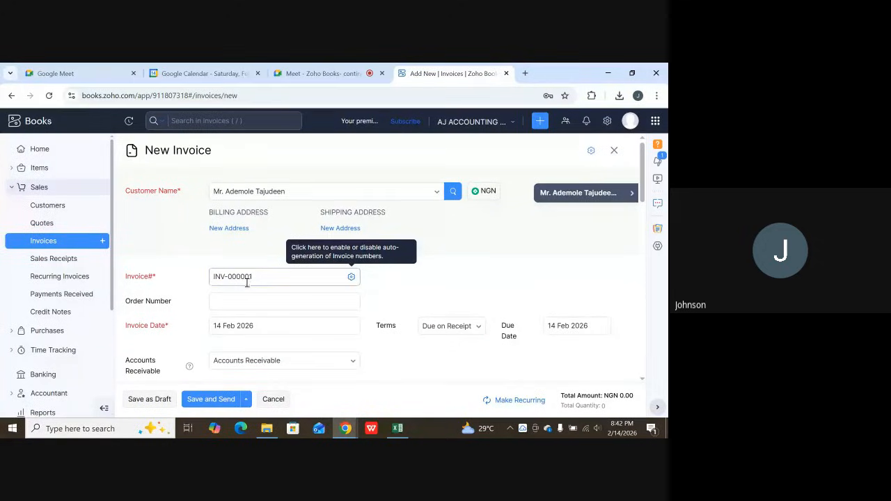
pyautogui.scroll(-2, 256, 278)
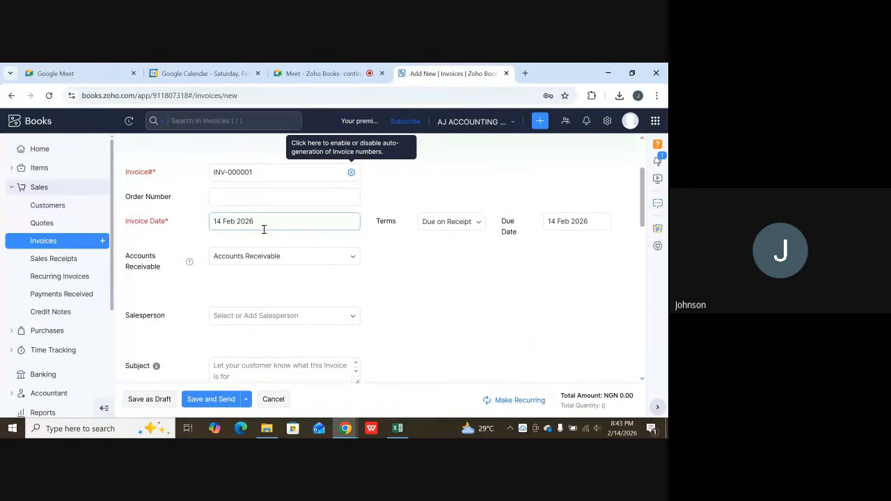
pyautogui.click(217, 221)
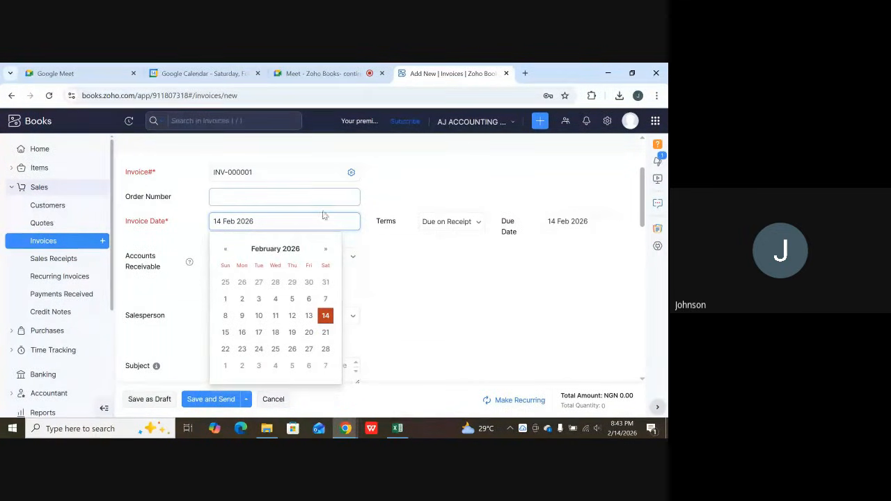
pyautogui.click(430, 282)
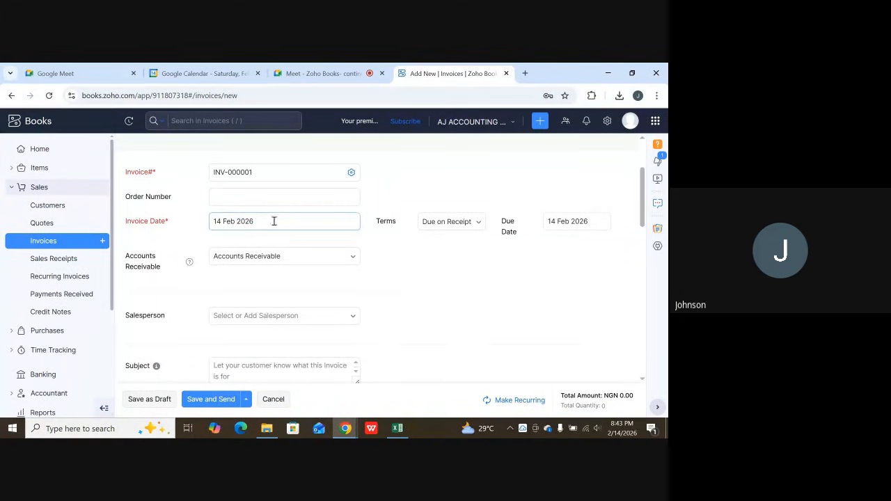
pyautogui.scroll(-1, 233, 266)
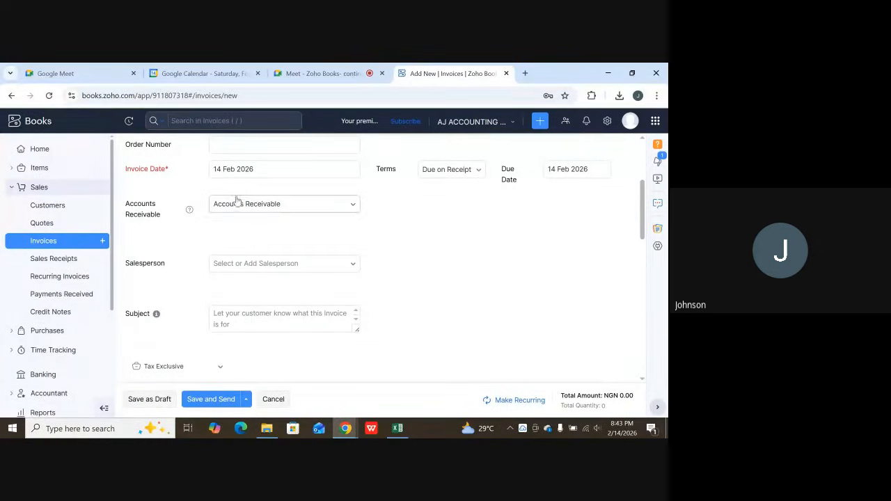
# Examine the new invoice's header fields, from the customer and addresses down to the terms, Accounts Receivable account, salesperson and subject.
pyautogui.scroll(-1, 299, 189)
pyautogui.scroll(4, 327, 177)
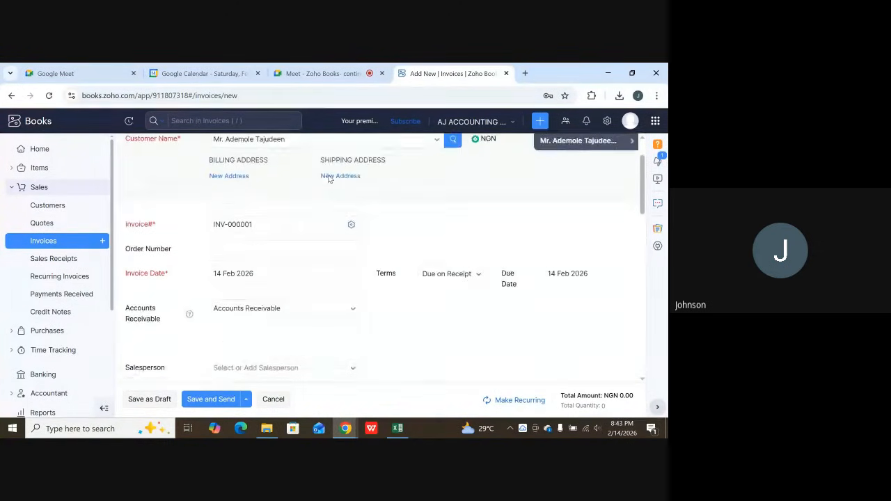
pyautogui.scroll(-4, 327, 182)
pyautogui.scroll(2, 325, 187)
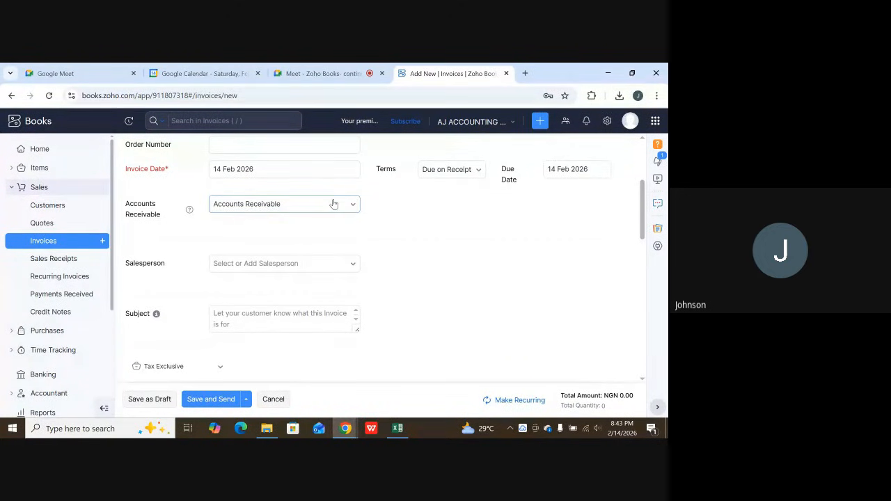
pyautogui.scroll(3, 327, 204)
pyautogui.scroll(-2, 313, 210)
pyautogui.scroll(2, 240, 209)
pyautogui.scroll(-2, 244, 224)
pyautogui.scroll(-1, 243, 251)
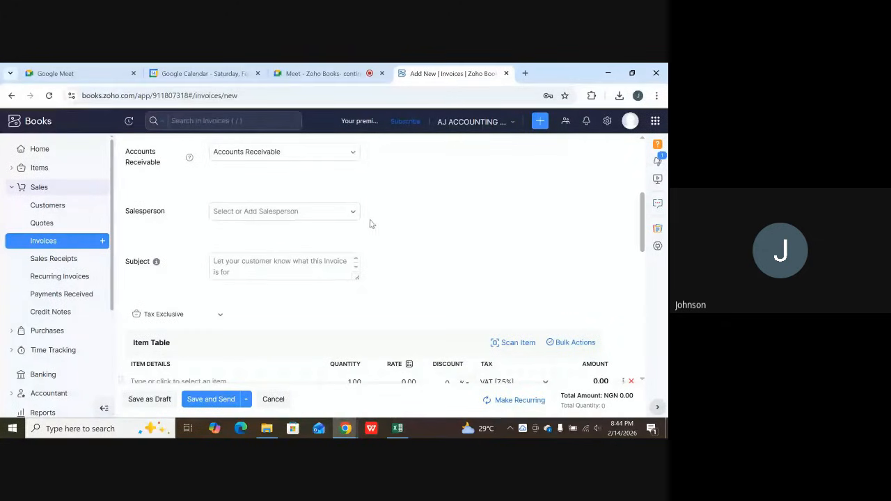
# Open the salesperson management list from the invoice and search it for the salesperson's name.
pyautogui.click(351, 214)
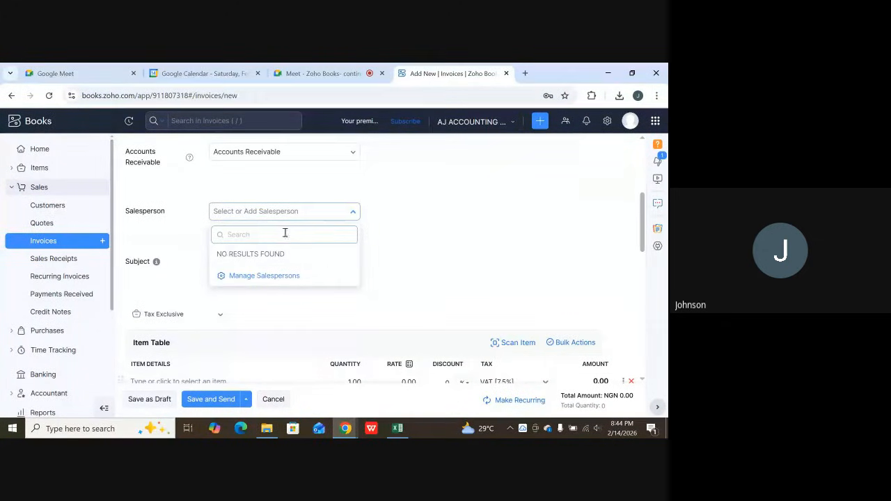
pyautogui.scroll(-2, 274, 267)
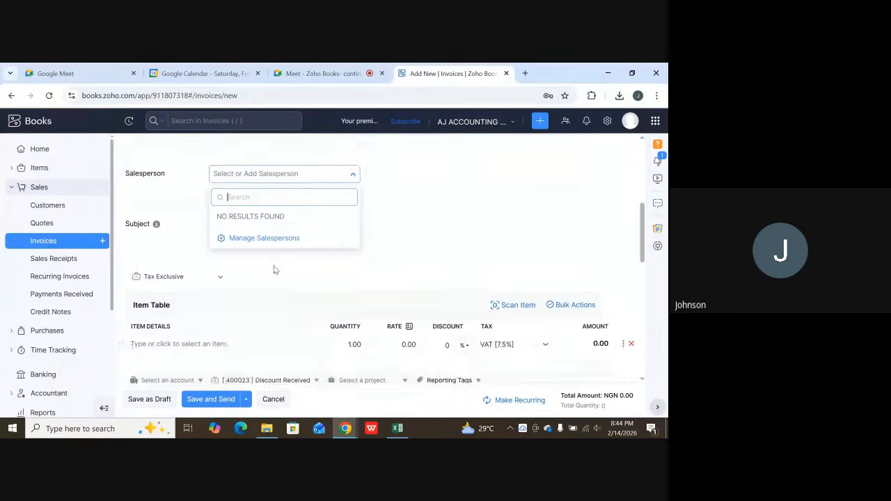
pyautogui.click(268, 228)
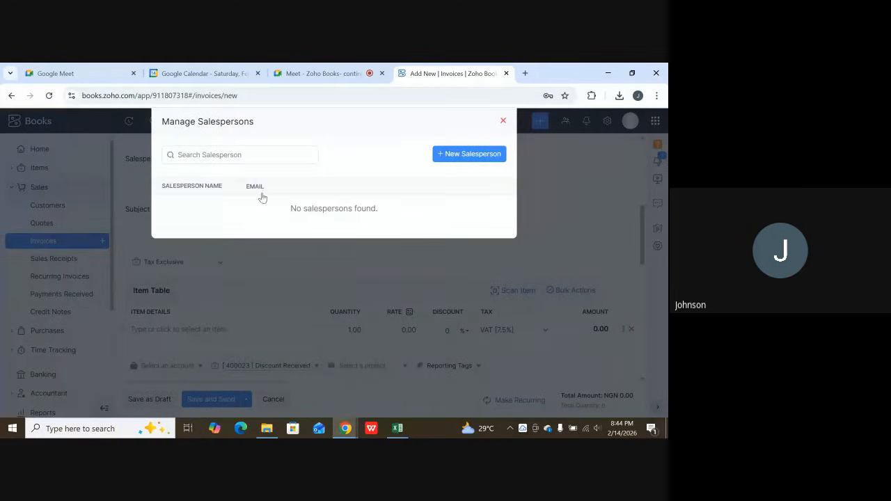
pyautogui.click(233, 159)
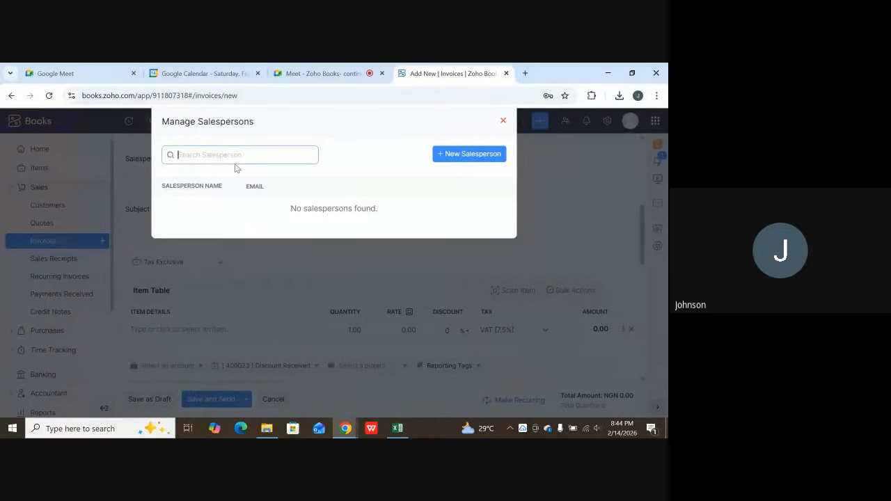
pyautogui.write('Moses')
pyautogui.click(274, 191)
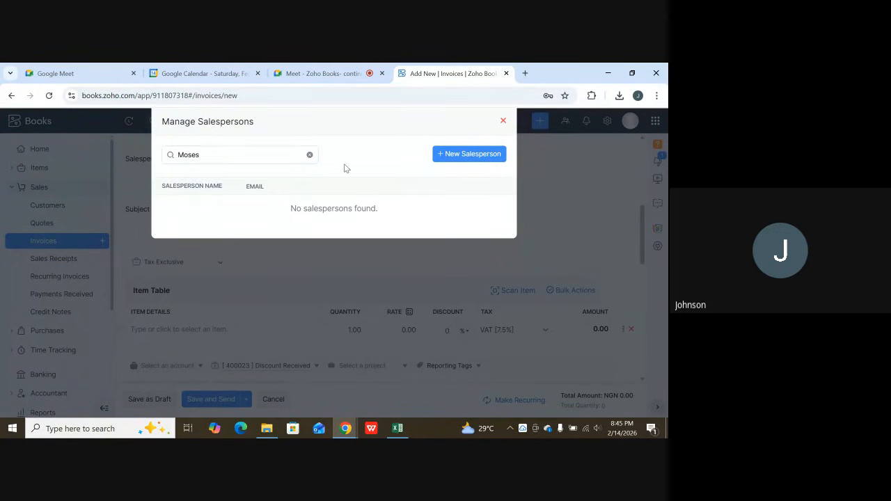
# Create a new salesperson with the person's name and e-mail address, and save and select them for the invoice.
pyautogui.click(466, 156)
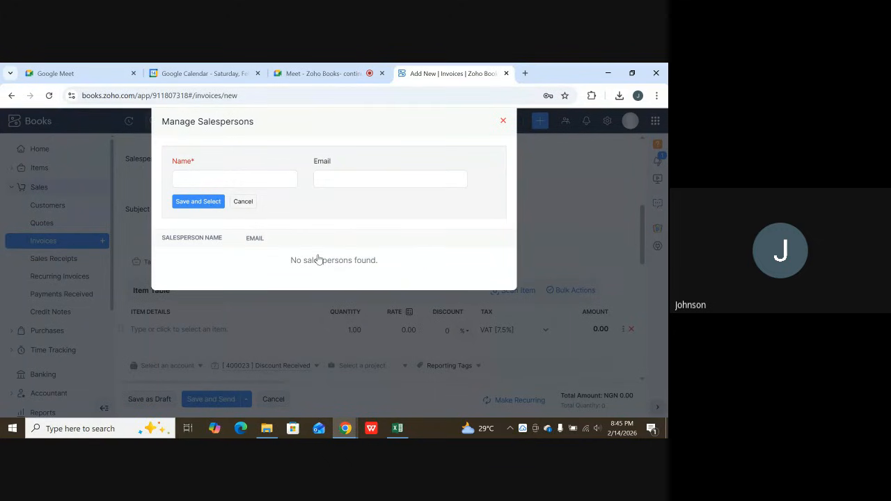
pyautogui.click(236, 181)
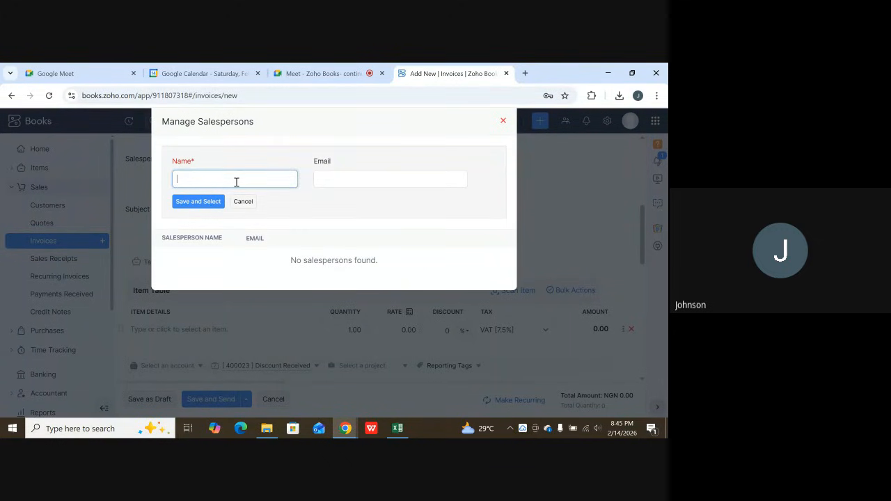
pyautogui.write('Moses')
pyautogui.click(328, 177)
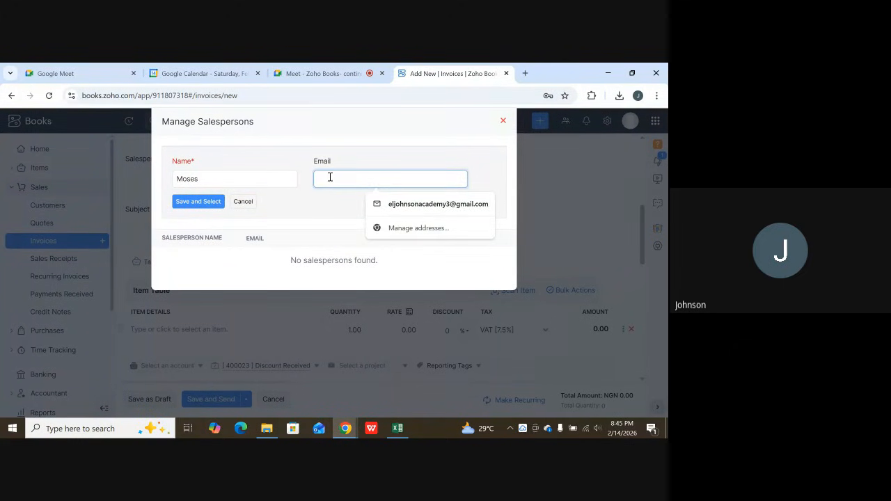
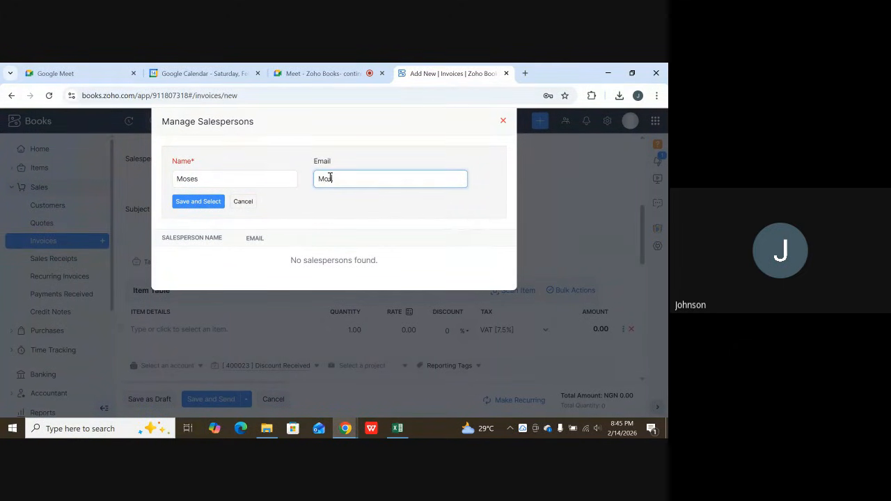
pyautogui.click(188, 204)
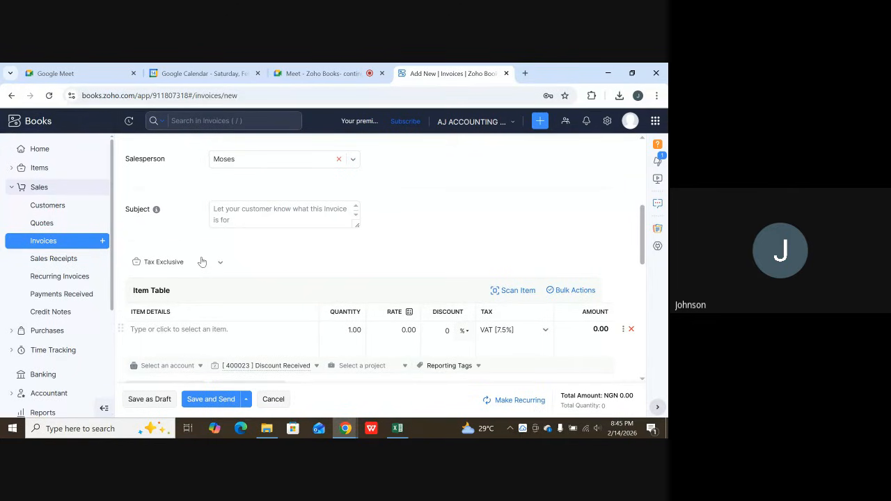
# Enter "Repairs of Corolla Camry" as the invoice subject.
pyautogui.click(233, 212)
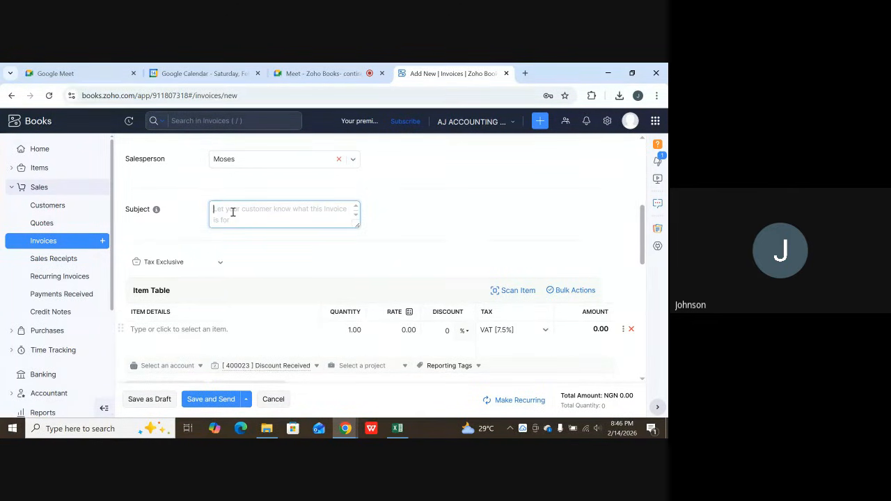
pyautogui.write('Repai')
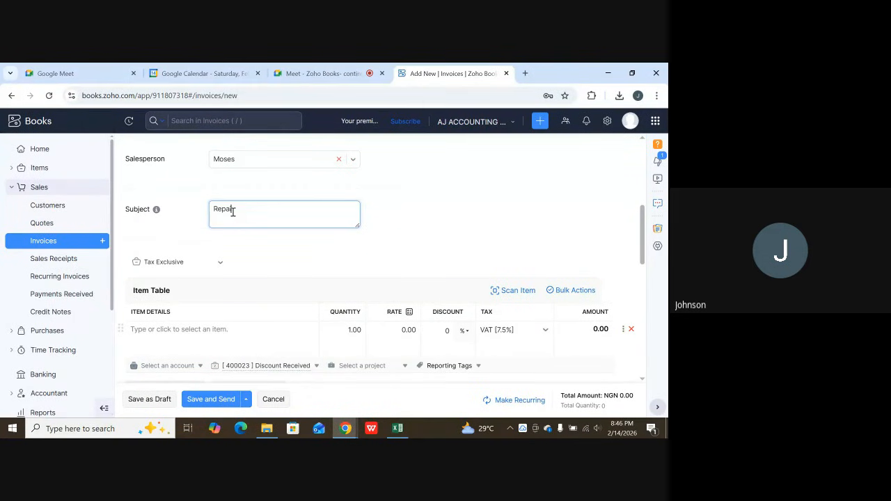
pyautogui.write('rs of Corolla Camry')
# Add Vehicle Inspection & Diagnosis as the first line of the item table.
pyautogui.scroll(-2, 316, 241)
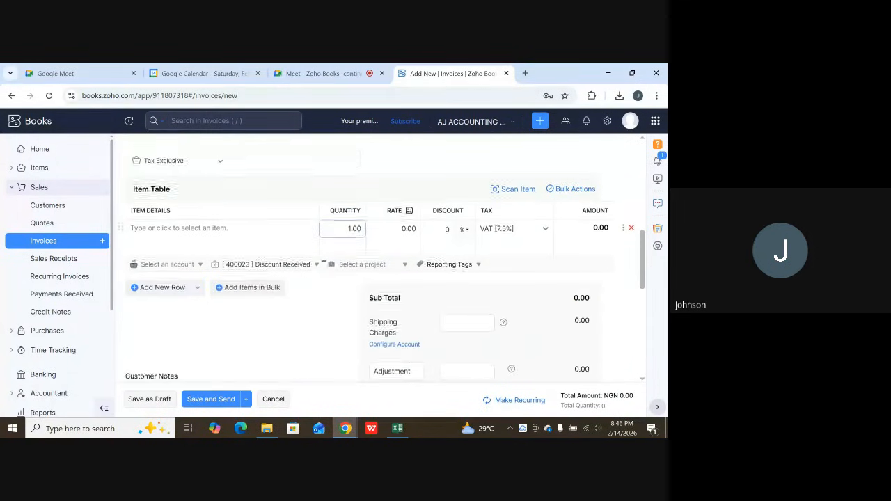
pyautogui.click(257, 237)
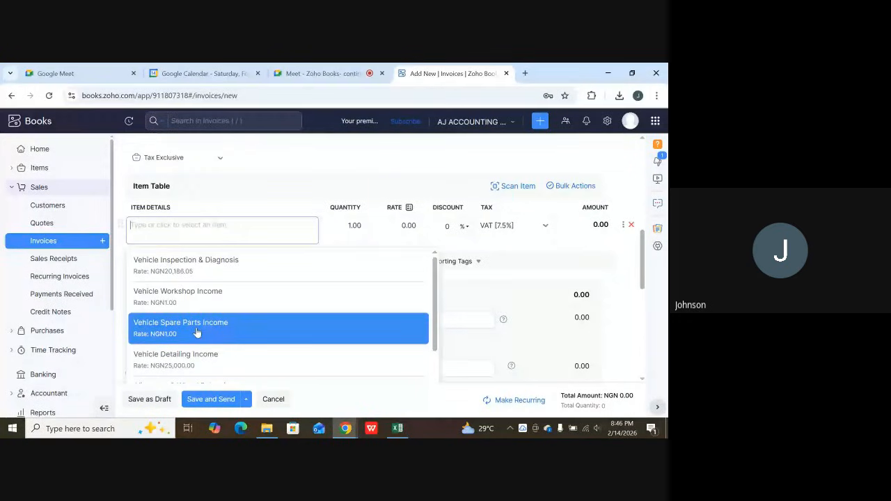
pyautogui.click(213, 265)
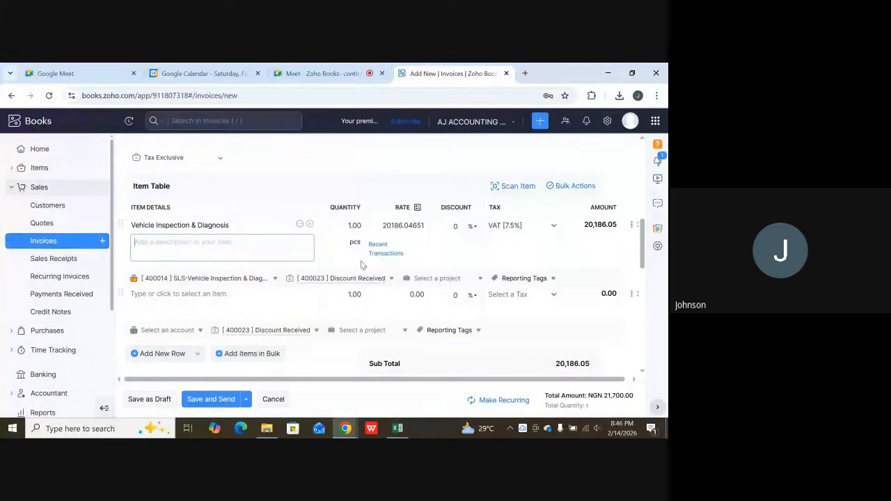
# Review the invoice's subtotal, VAT and total, its header fields, and the tax applied to the inspection line.
pyautogui.scroll(-2, 476, 210)
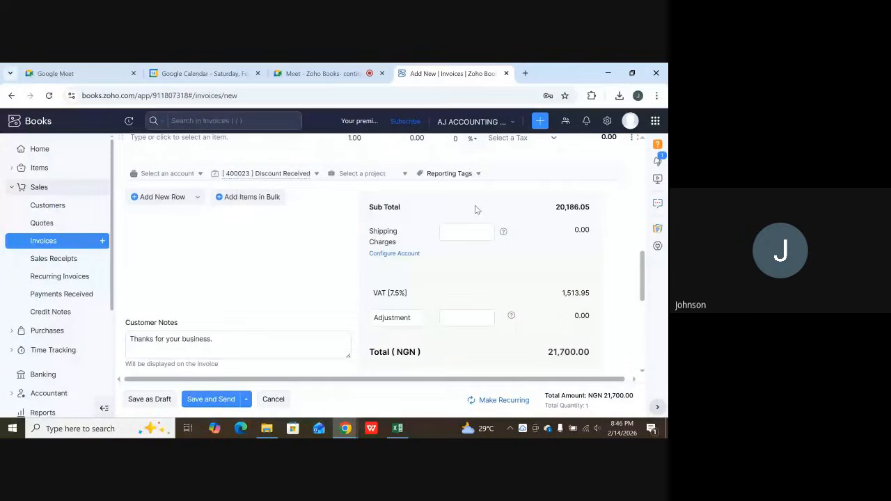
pyautogui.scroll(1, 508, 208)
pyautogui.scroll(-2, 517, 208)
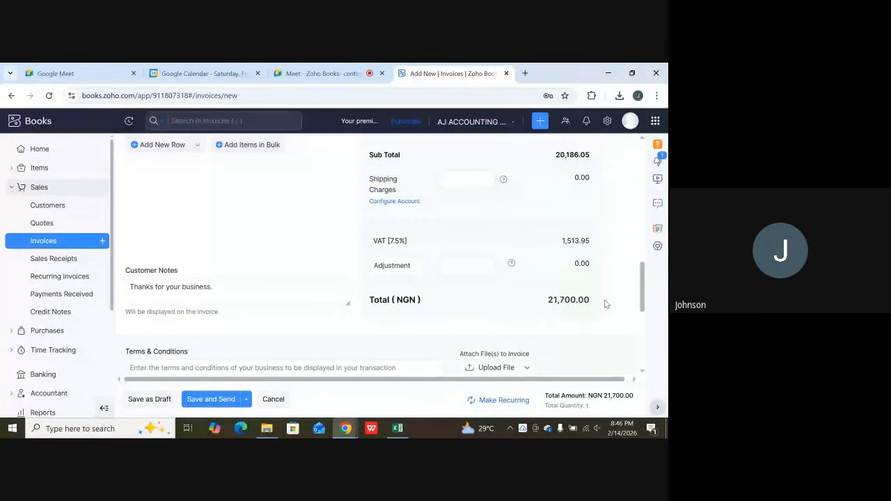
pyautogui.scroll(1, 580, 304)
pyautogui.scroll(2, 580, 305)
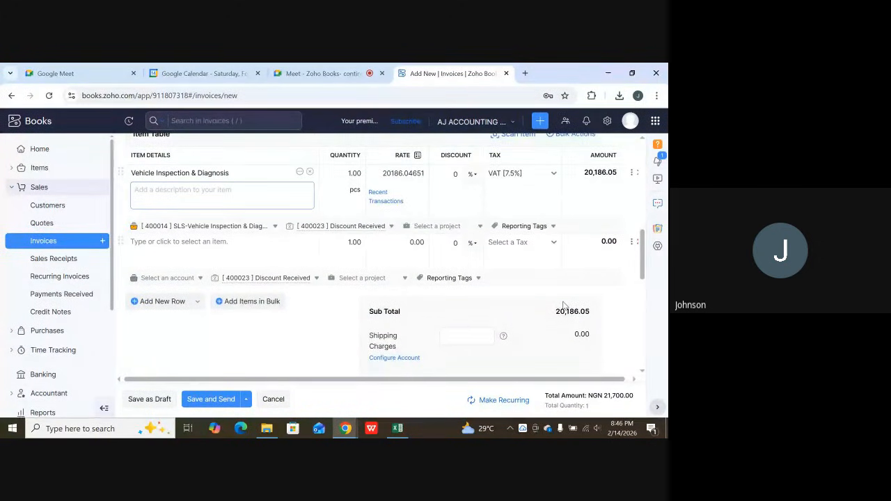
pyautogui.scroll(1, 563, 304)
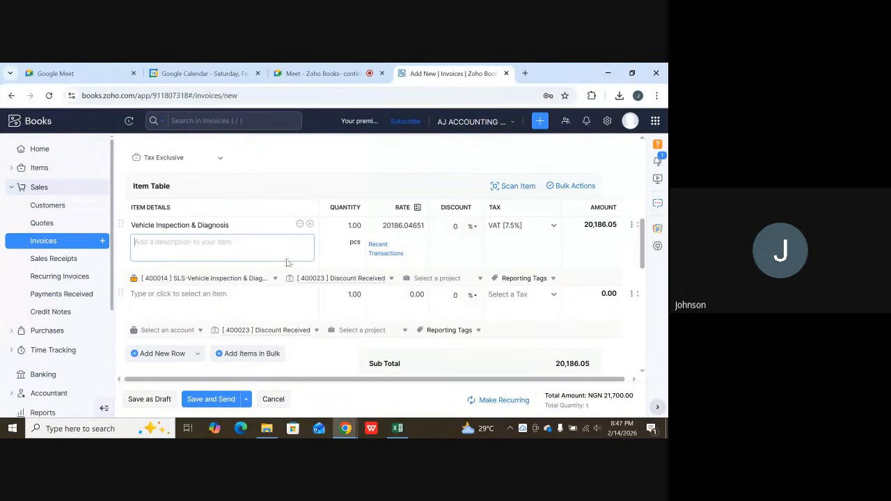
pyautogui.scroll(5, 252, 219)
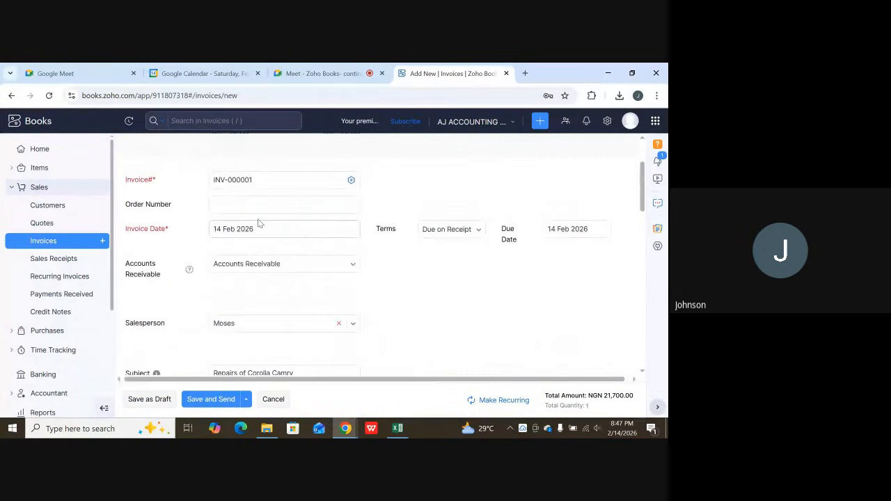
pyautogui.scroll(3, 264, 212)
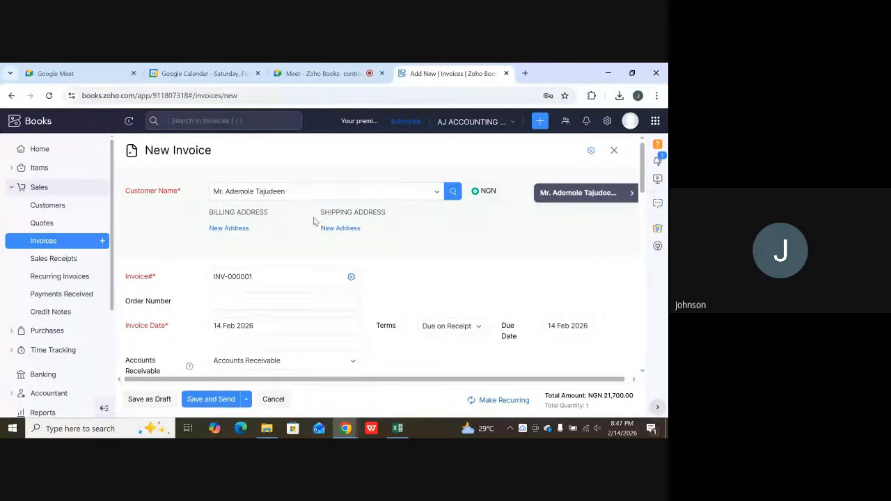
pyautogui.scroll(-3, 299, 257)
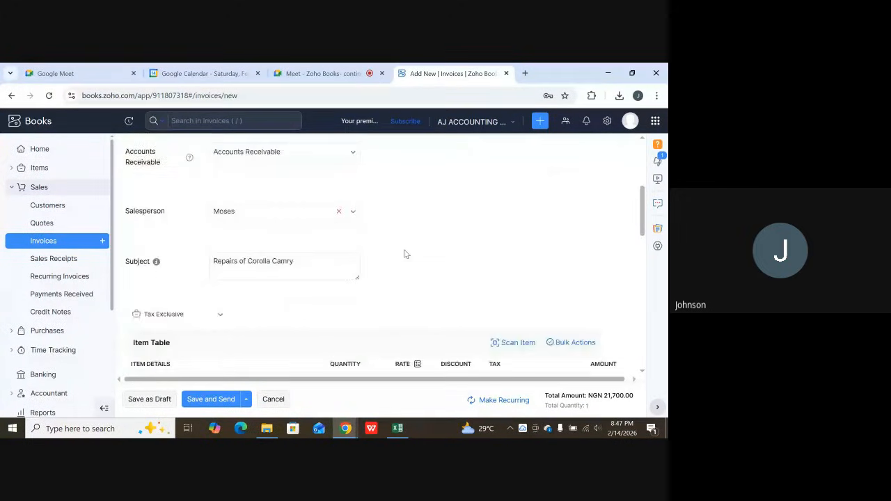
pyautogui.scroll(-3, 406, 254)
pyautogui.scroll(1, 519, 227)
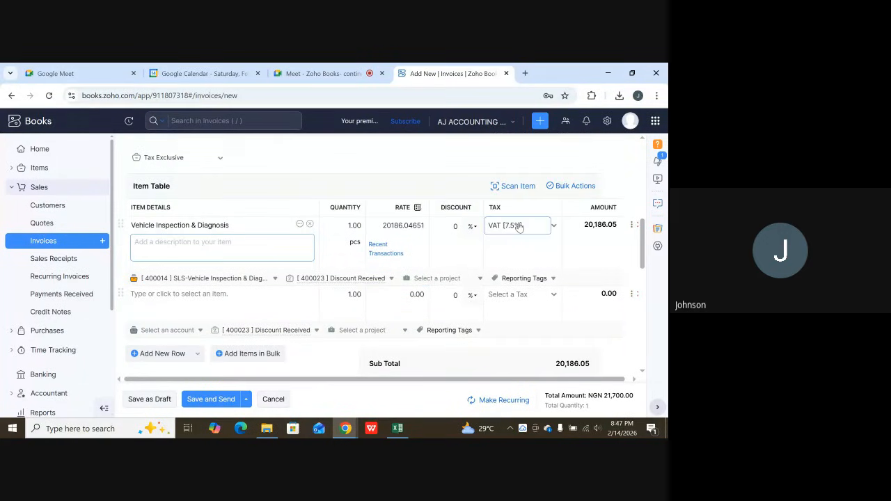
# Add Vehicle Spare Parts Income as the second item at a rate of 1500000, and save the invoice for sending.
pyautogui.scroll(-1, 278, 299)
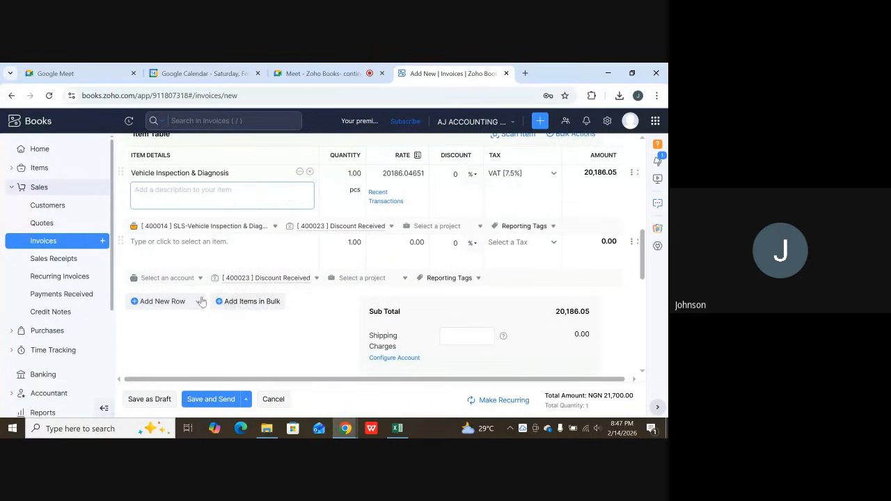
pyautogui.click(188, 249)
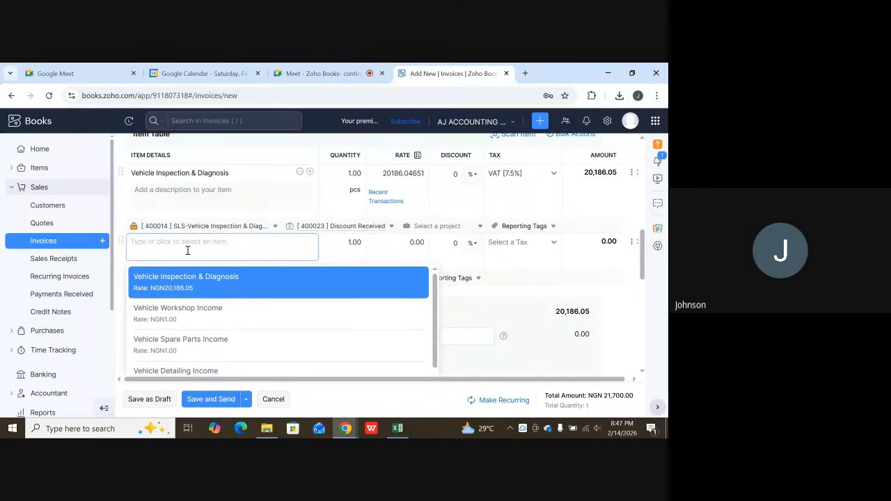
pyautogui.scroll(-1, 209, 318)
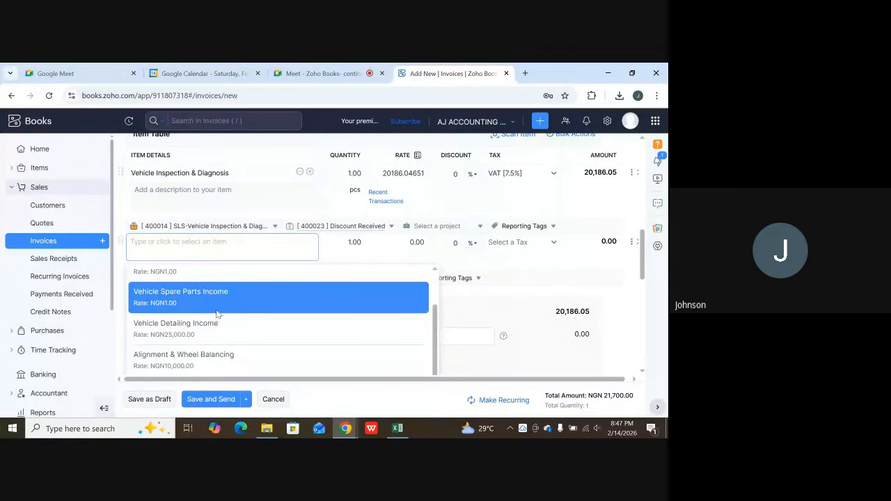
pyautogui.click(218, 308)
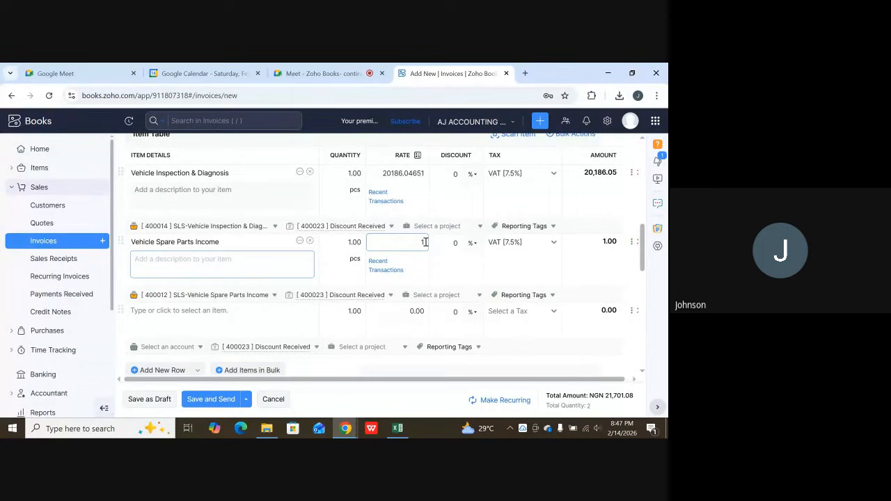
pyautogui.click(425, 242)
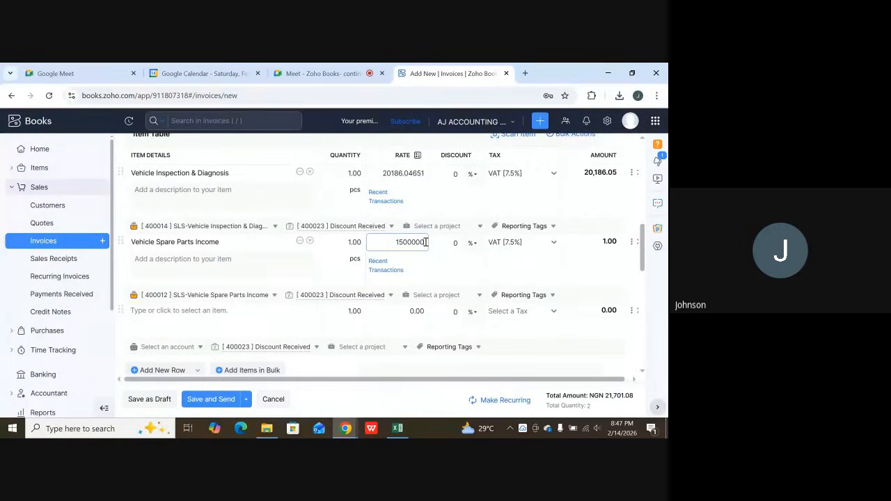
pyautogui.press('Return')
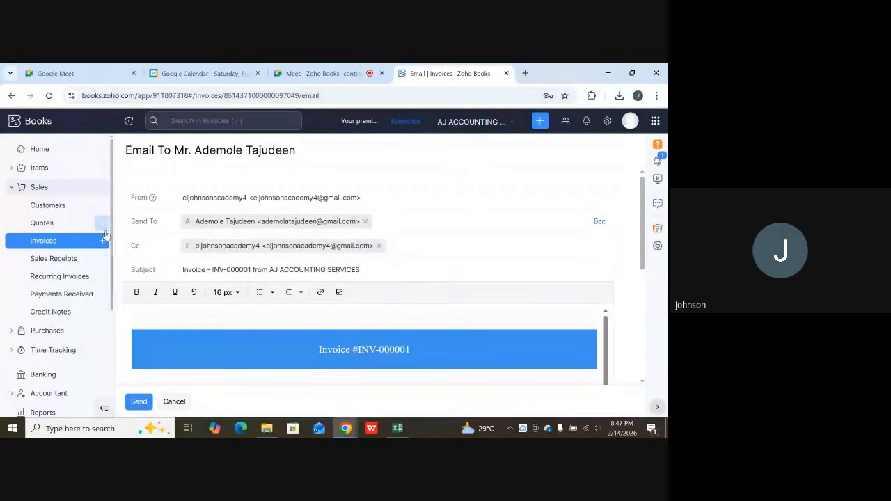
# Leave the invoice e-mail unsent, return to the invoices list and open the saved draft invoice for editing.
pyautogui.click(49, 243)
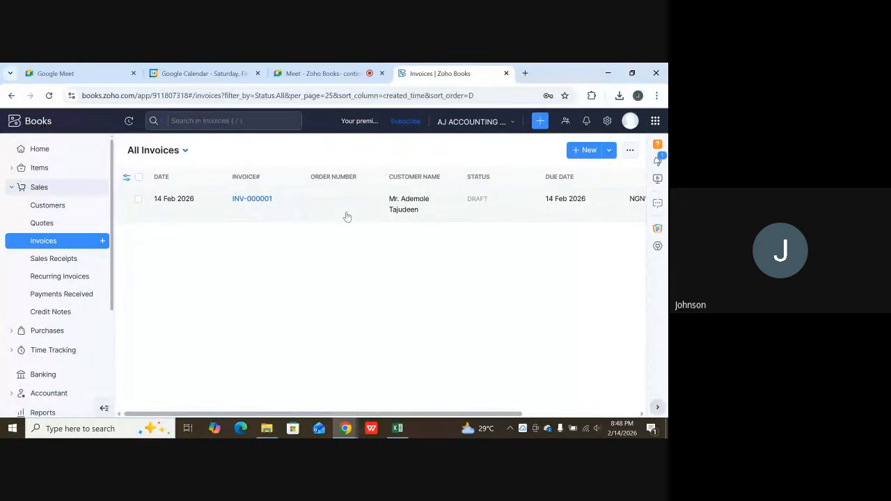
pyautogui.click(252, 199)
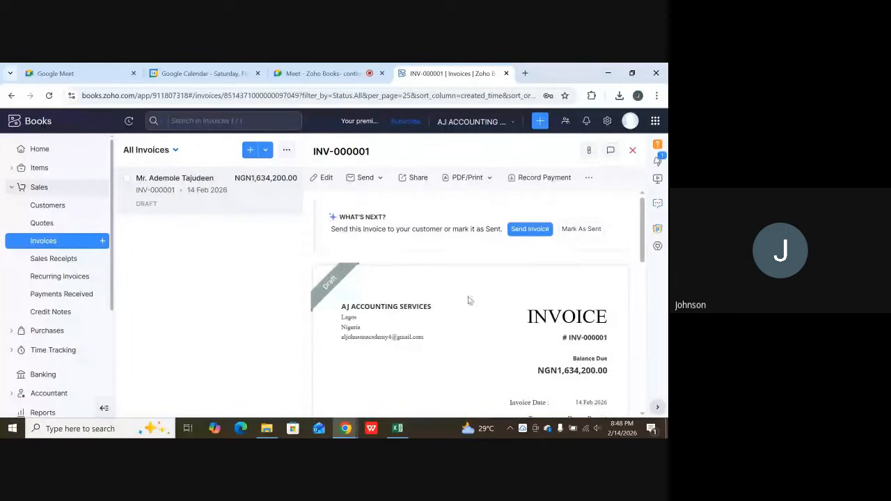
pyautogui.click(327, 178)
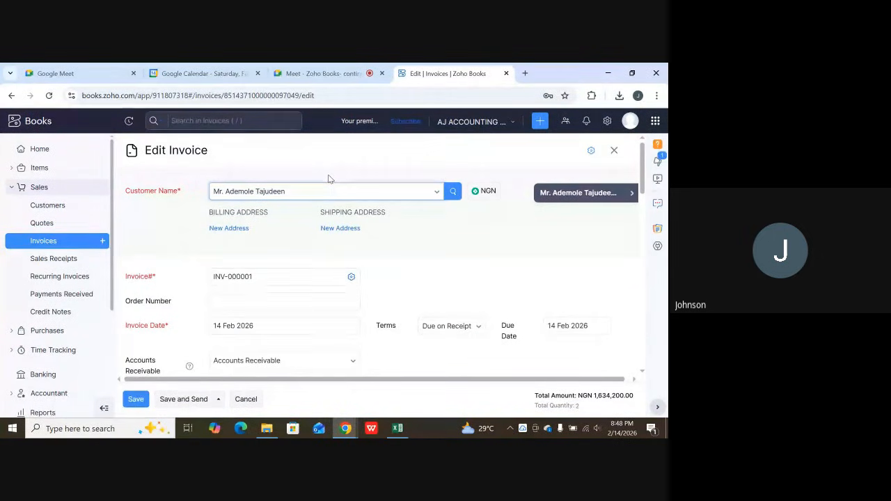
# Switch the browser to full screen and open the bulk item selection for the invoice's item table.
pyautogui.scroll(-5, 339, 188)
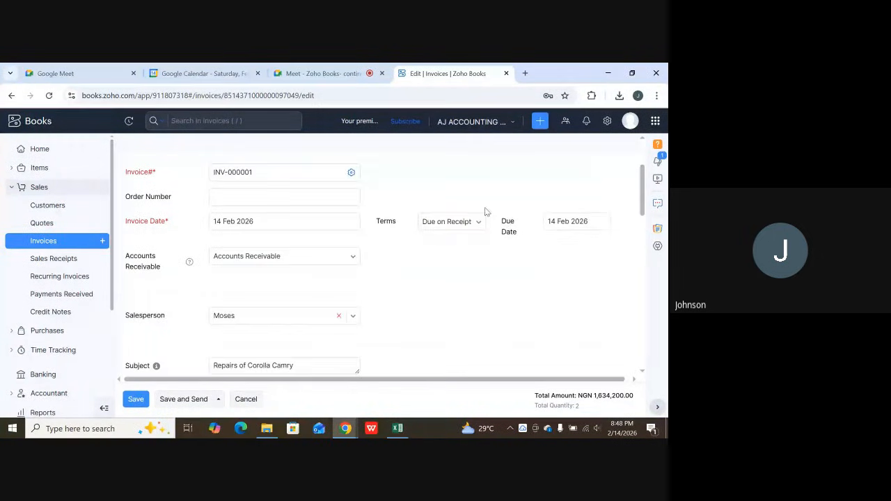
pyautogui.scroll(-3, 338, 247)
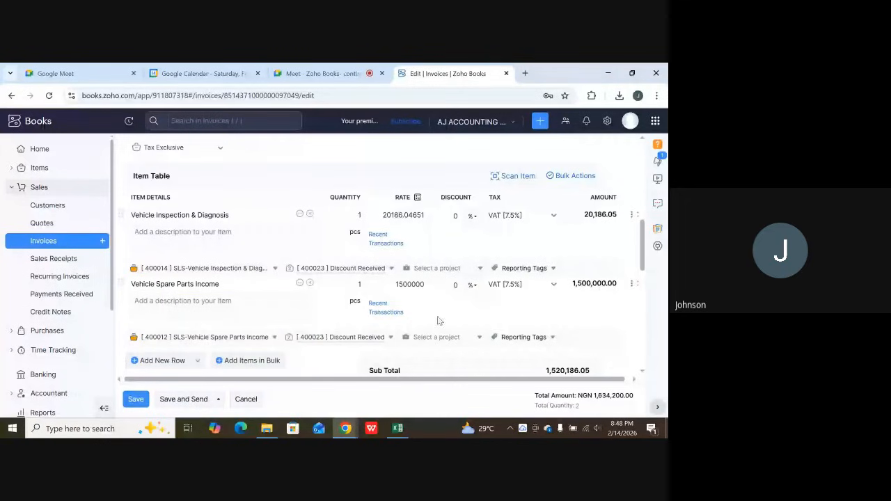
pyautogui.scroll(-3, 439, 321)
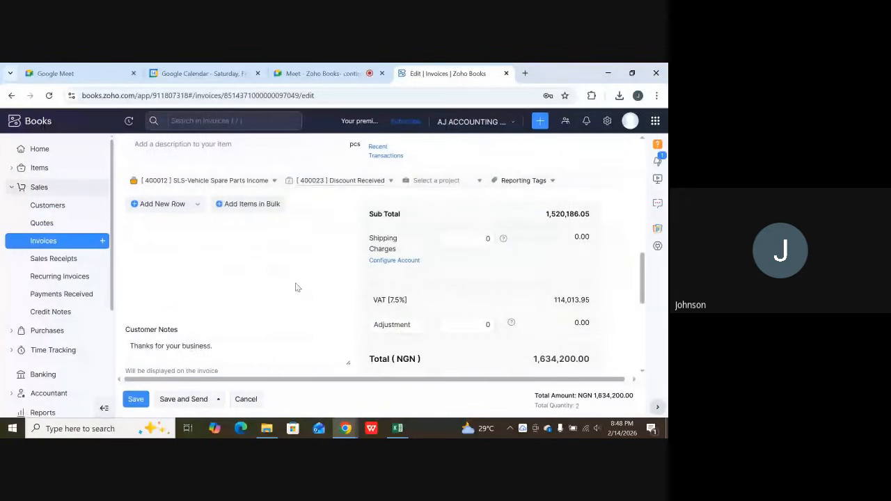
pyautogui.scroll(1, 266, 238)
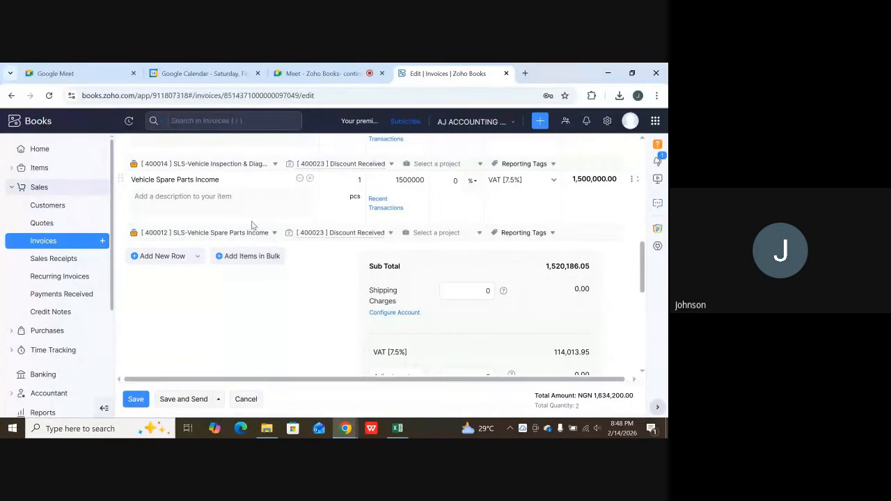
pyautogui.click(255, 209)
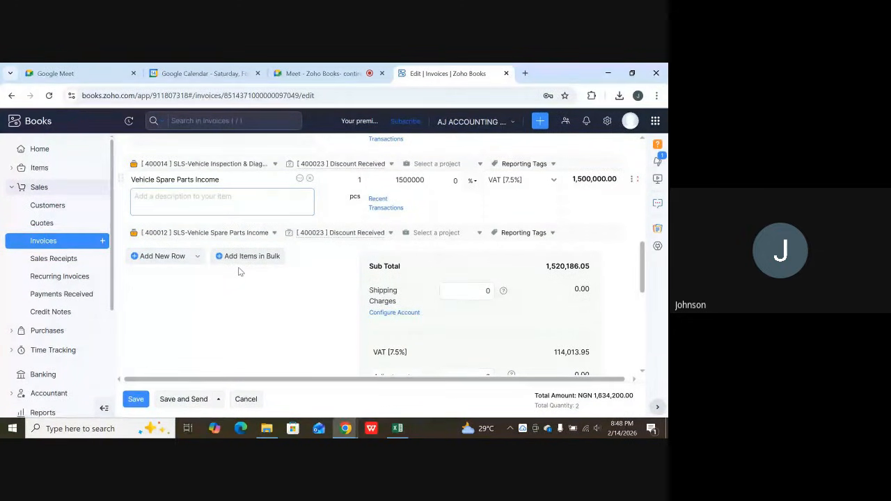
pyautogui.press('F11')
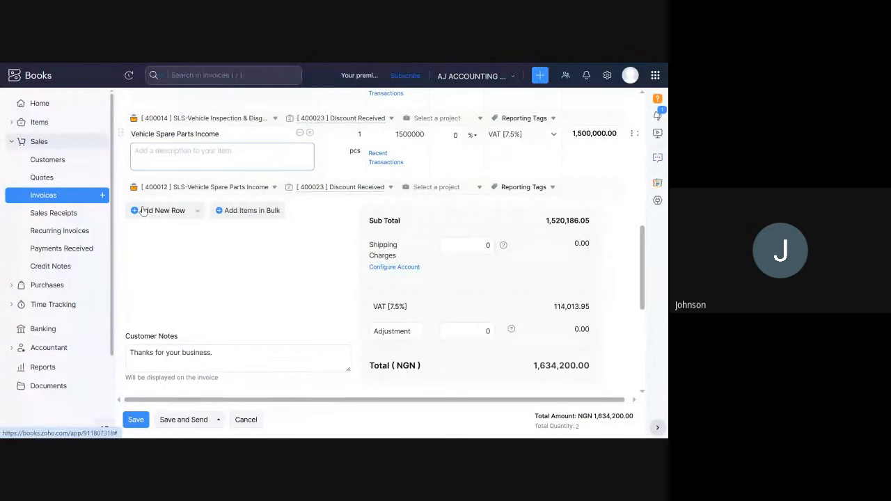
pyautogui.click(197, 213)
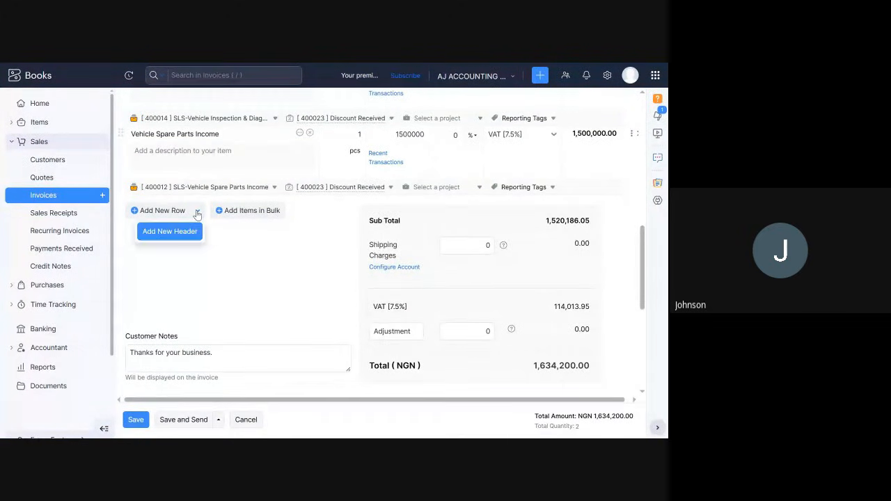
pyautogui.click(243, 212)
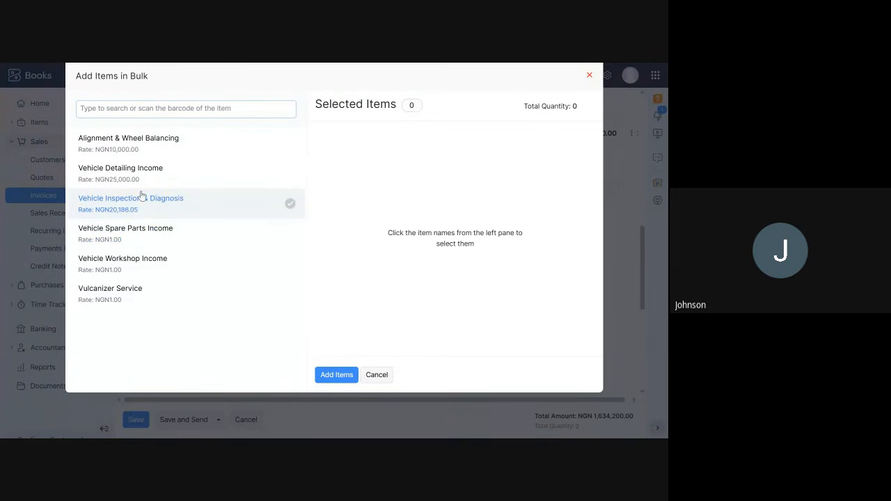
# Add Alignment & Wheel Balancing, Vehicle Detailing Income, Vulcanizer Service and Vehicle Workshop Income to the invoice in bulk, one of each.
pyautogui.click(138, 149)
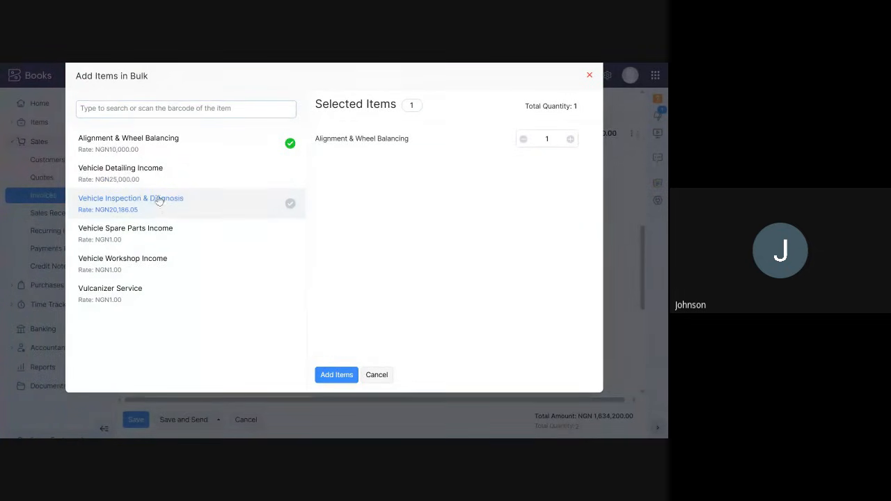
pyautogui.click(149, 178)
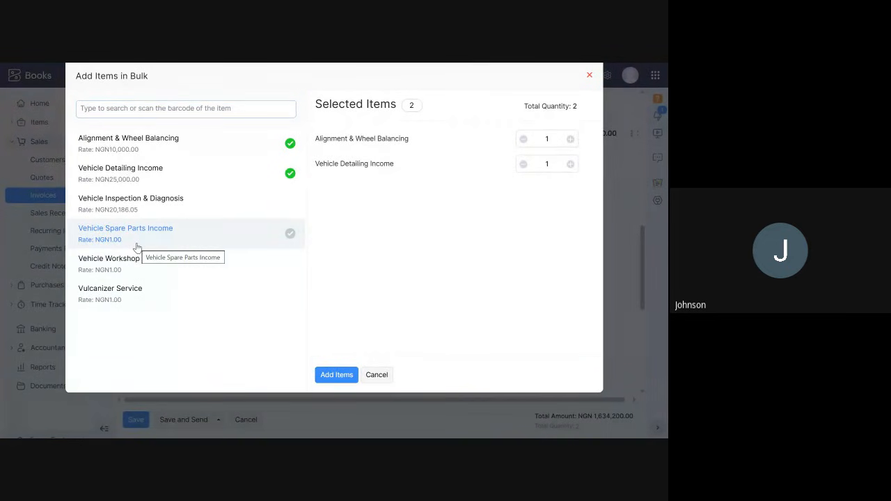
pyautogui.click(110, 294)
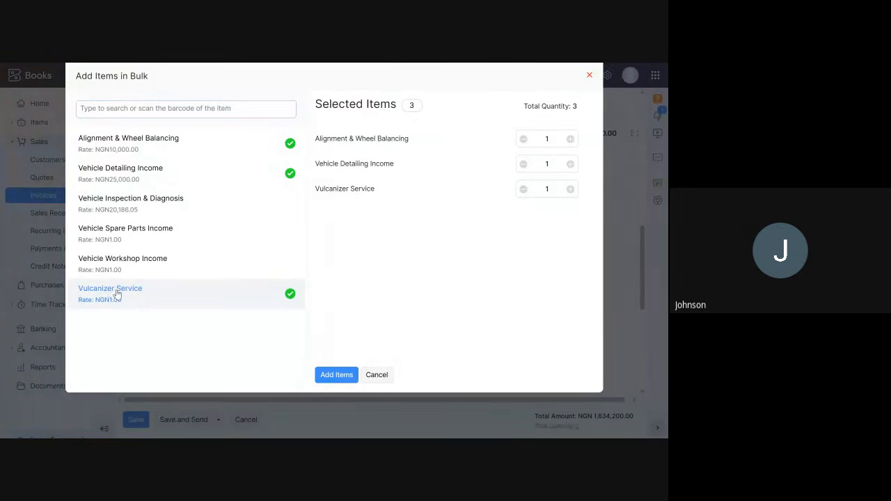
pyautogui.click(145, 264)
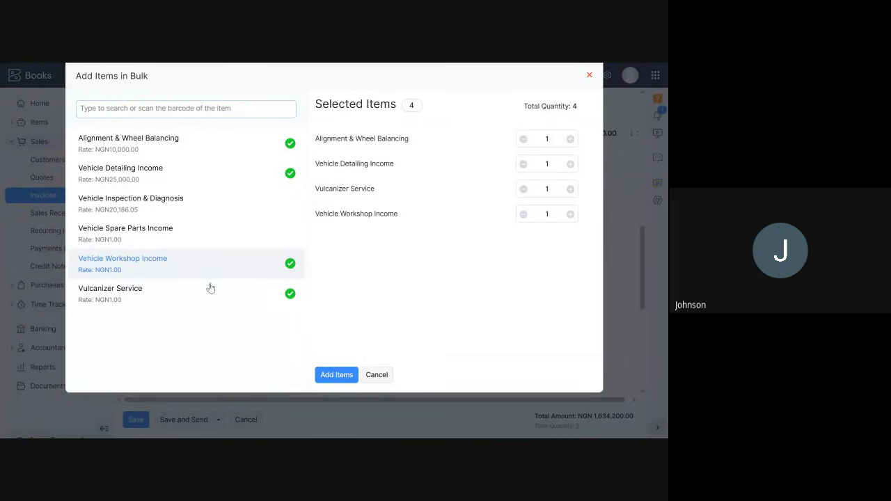
pyautogui.click(333, 376)
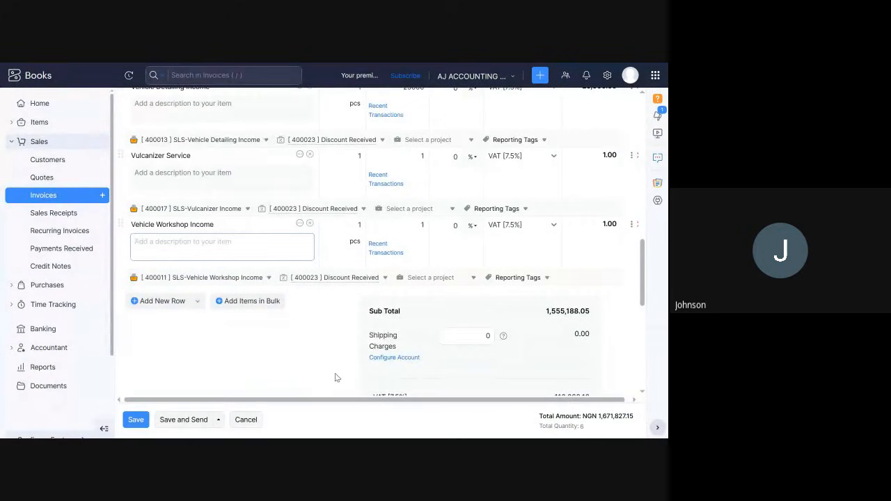
# Set the rate of the Vulcanizer Service line to 5000.
pyautogui.scroll(2, 387, 328)
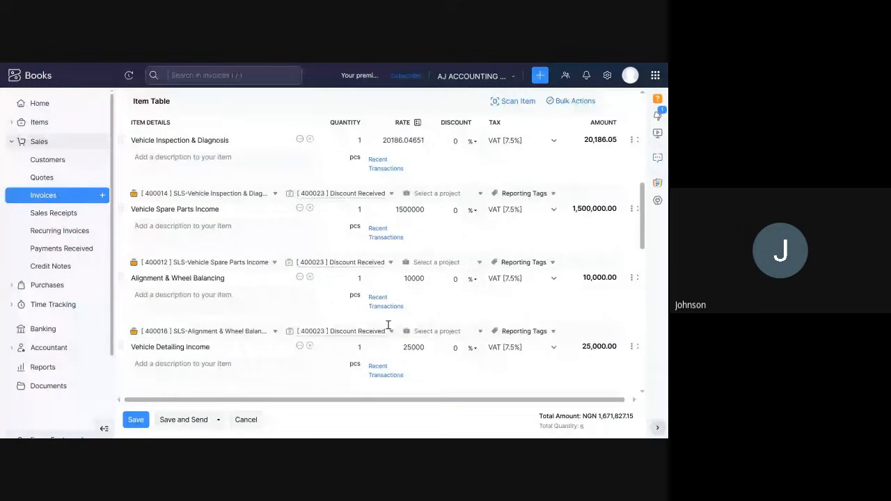
pyautogui.scroll(-2, 448, 298)
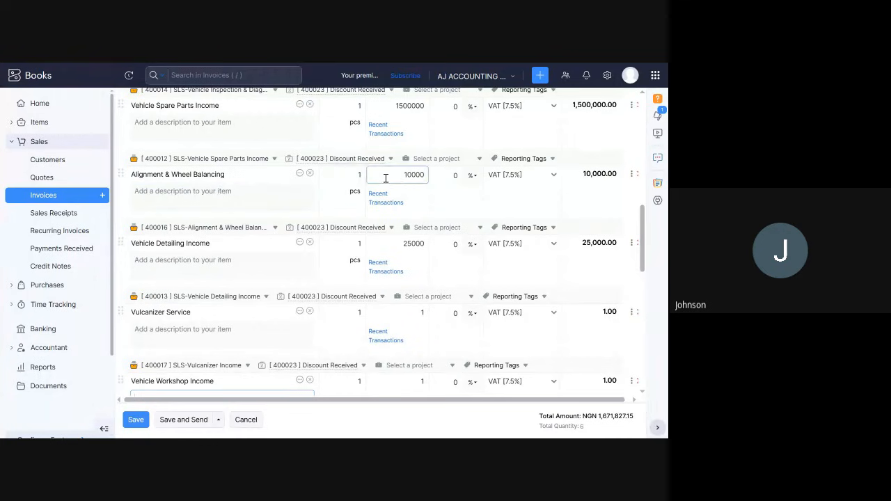
pyautogui.scroll(2, 414, 176)
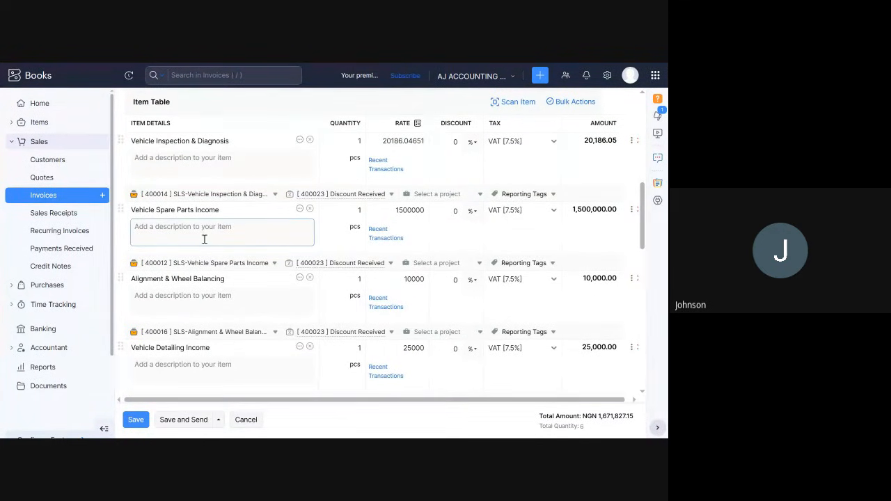
pyautogui.scroll(-3, 417, 199)
pyautogui.scroll(-1, 418, 222)
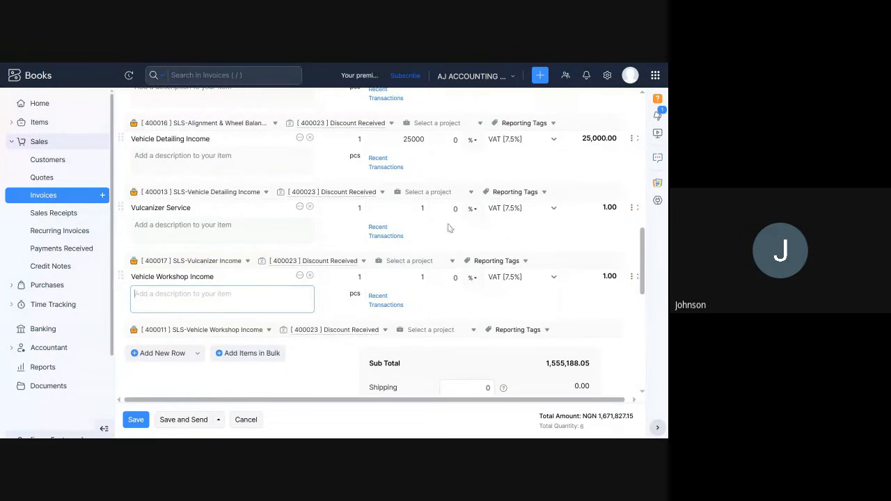
pyautogui.click(425, 208)
pyautogui.write('1')
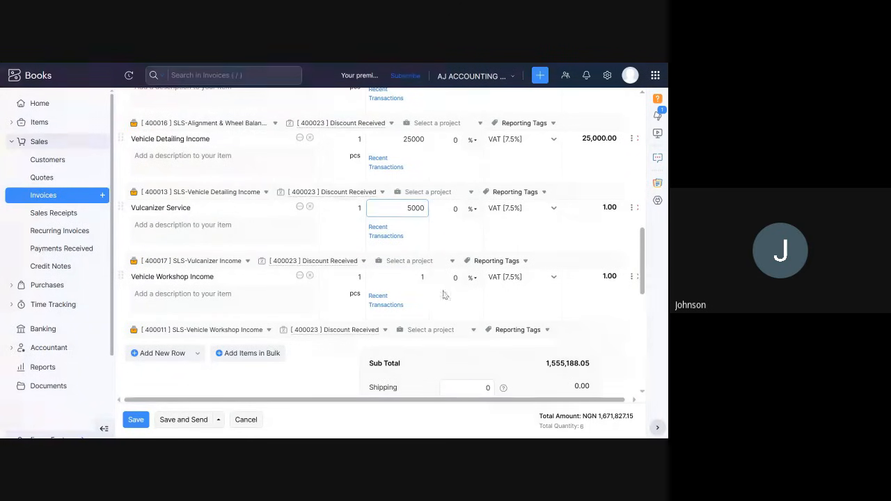
# Set the rate of the Vehicle Workshop Income line to 350000.
pyautogui.click(427, 278)
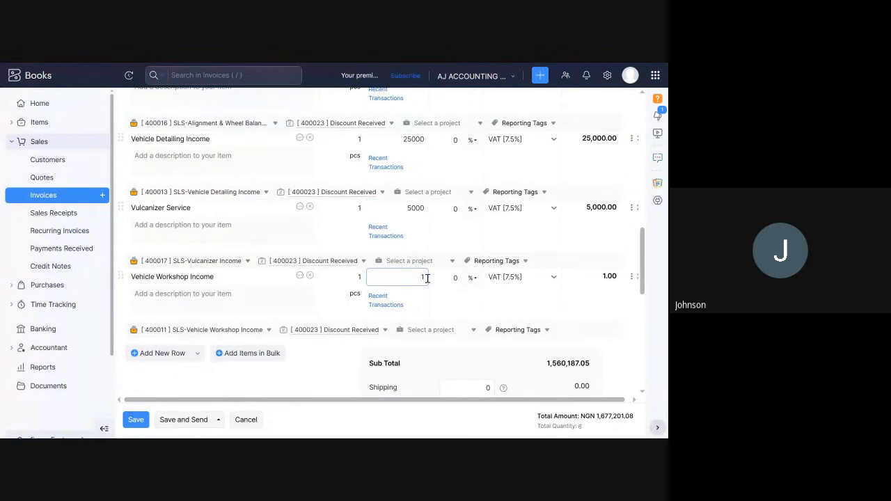
pyautogui.write('350000')
pyautogui.scroll(-3, 432, 278)
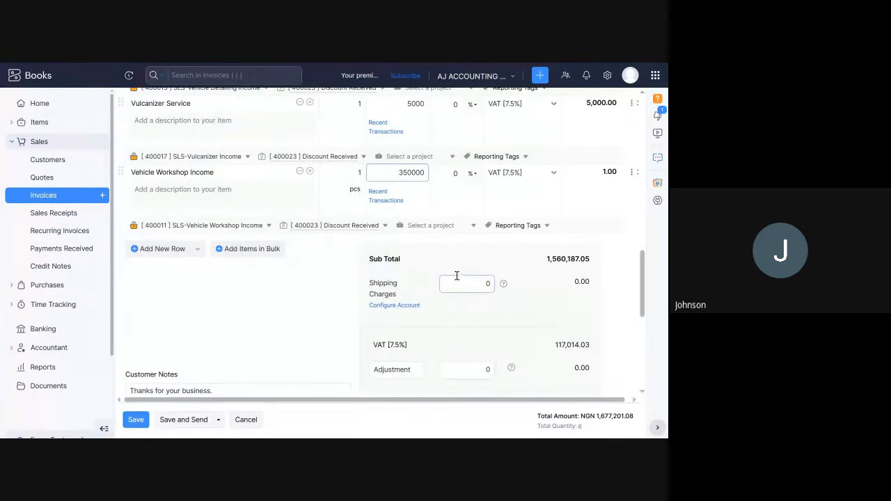
# Examine the invoice's item tax preference options, keep Tax Exclusive, and check the Vehicle Inspection & Diagnosis rate.
pyautogui.scroll(10, 462, 268)
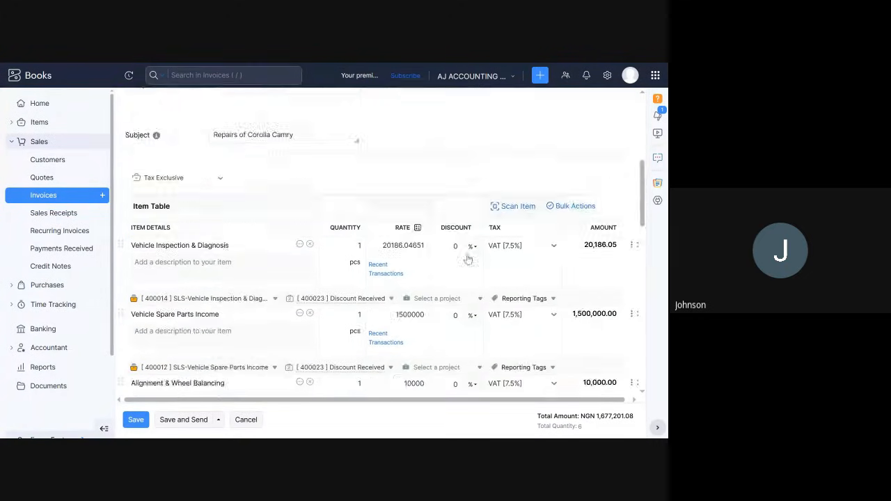
pyautogui.scroll(-3, 431, 268)
pyautogui.scroll(-2, 244, 261)
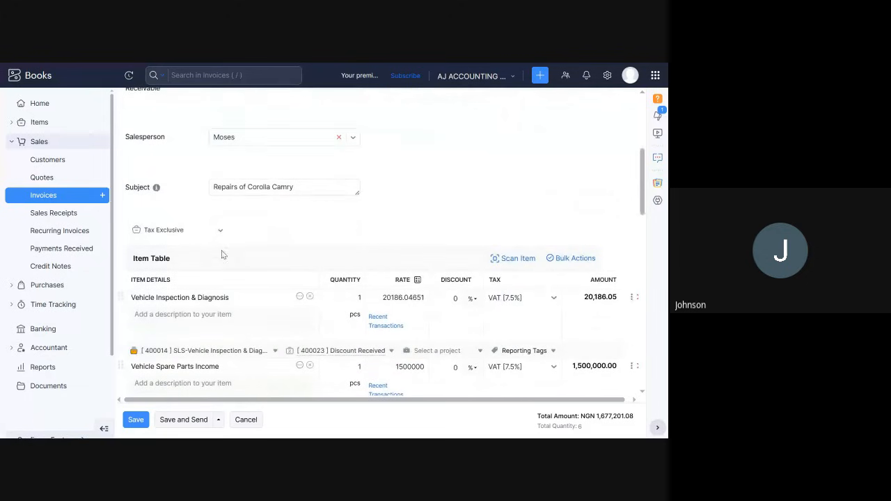
pyautogui.click(159, 234)
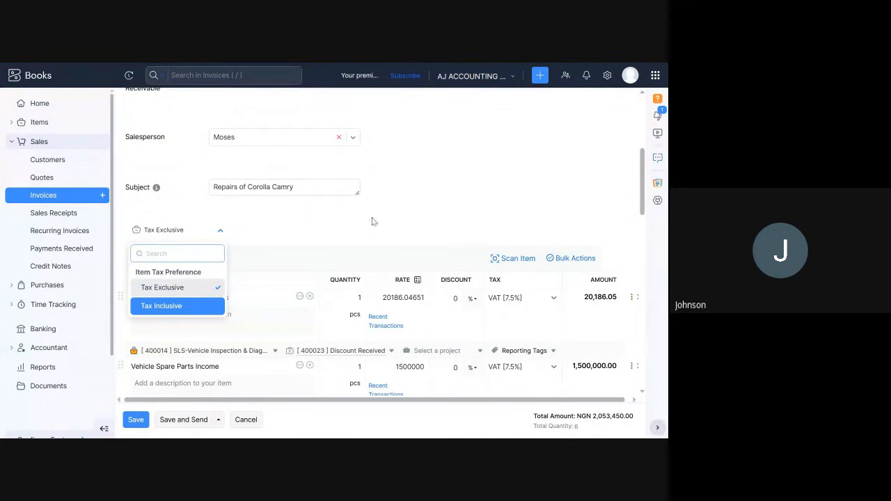
pyautogui.click(378, 180)
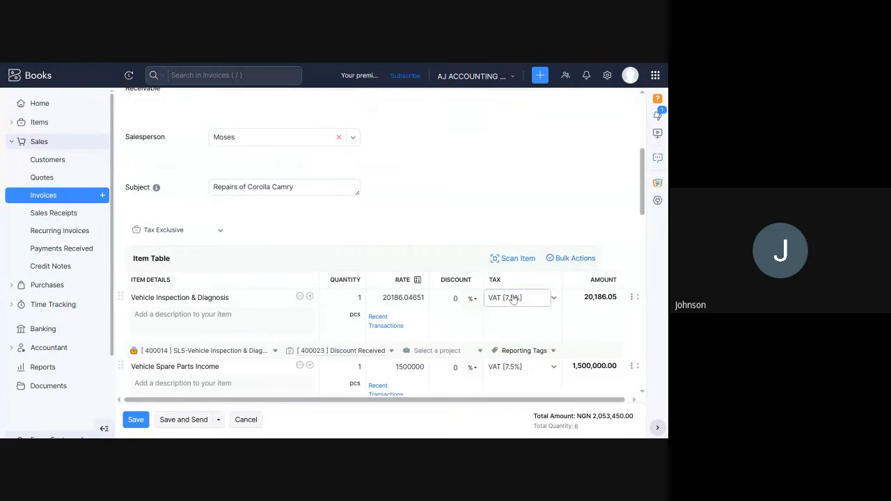
pyautogui.click(394, 297)
# Review the invoice's subtotal, VAT and total, the terms and attachment fields, and the e-mail recipient.
pyautogui.scroll(-3, 540, 355)
pyautogui.scroll(-5, 542, 357)
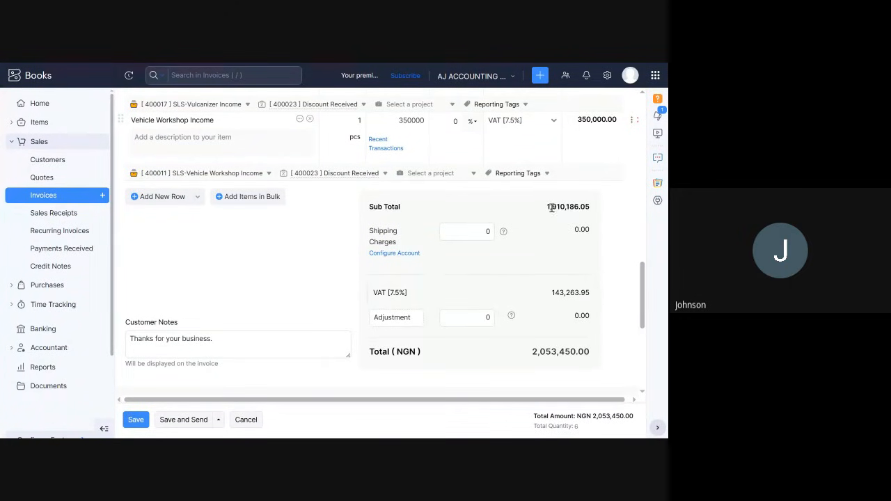
pyautogui.moveTo(545, 209); pyautogui.dragTo(593, 212)
pyautogui.scroll(-2, 407, 278)
pyautogui.scroll(-1, 413, 304)
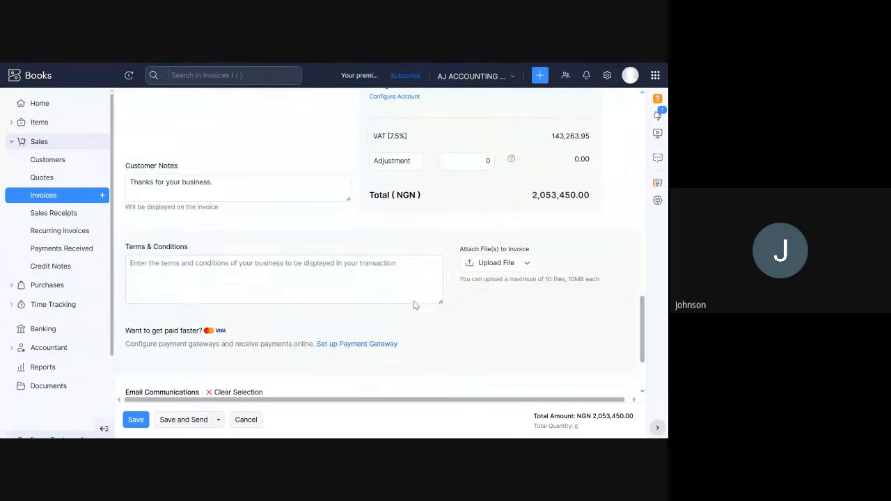
pyautogui.scroll(-2, 413, 305)
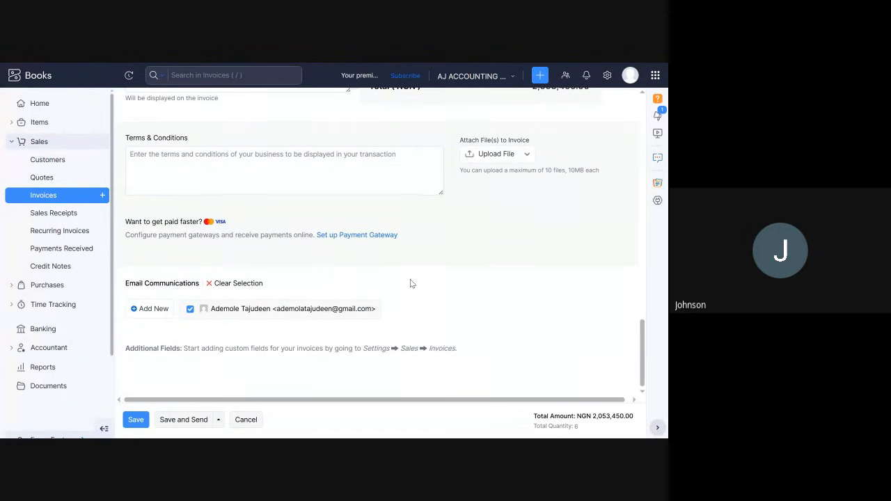
pyautogui.scroll(1, 411, 279)
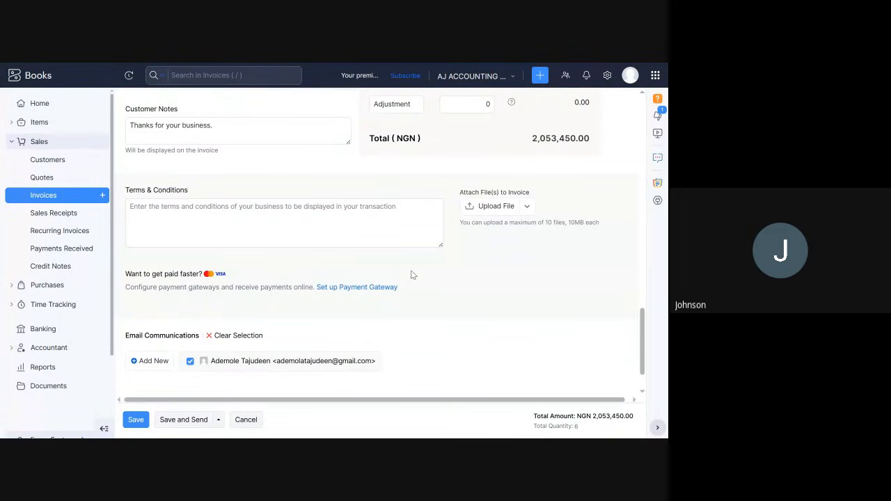
pyautogui.scroll(-1, 411, 275)
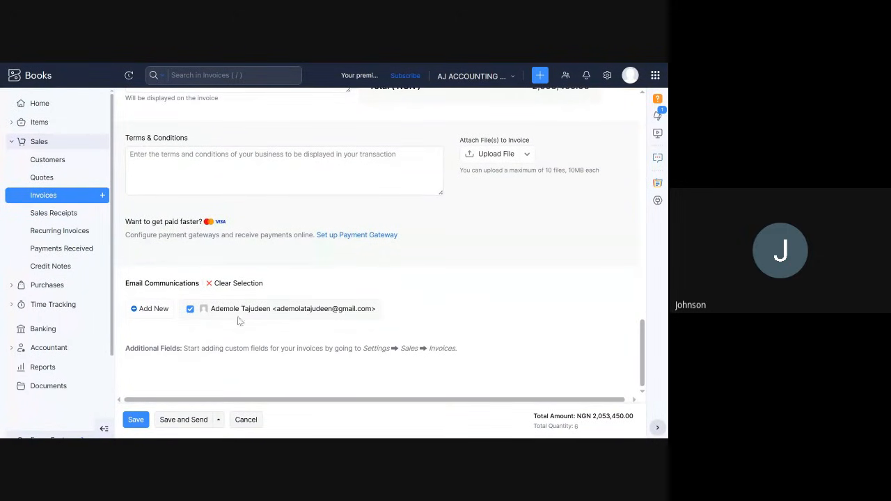
pyautogui.click(134, 421)
# View the payment gateways offered for the invoice, close the list without choosing one, and return to the end of the form.
pyautogui.scroll(1, 163, 382)
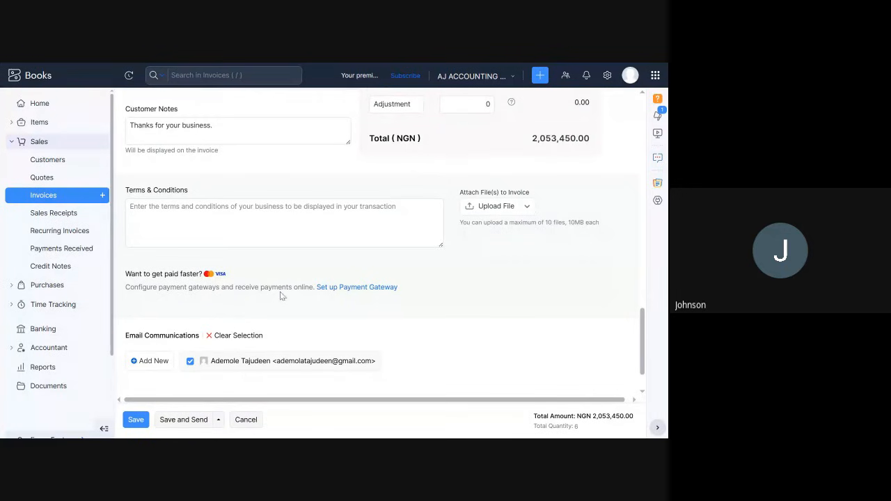
pyautogui.click(333, 288)
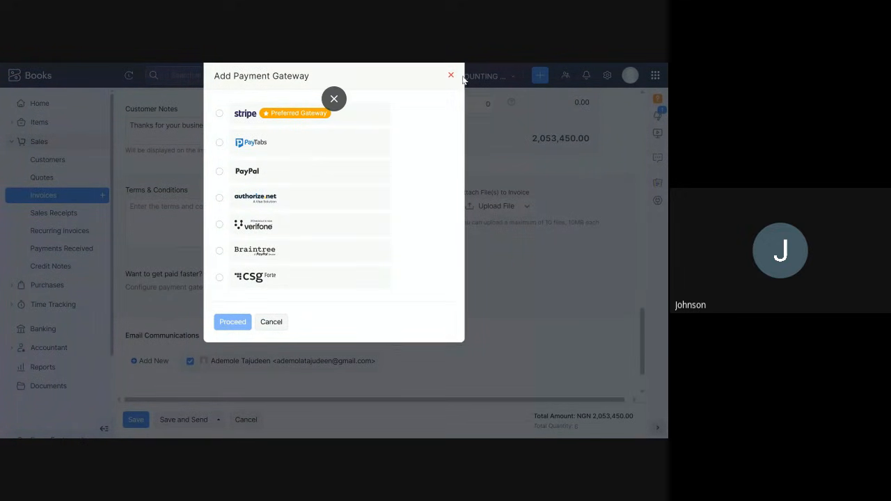
pyautogui.click(335, 99)
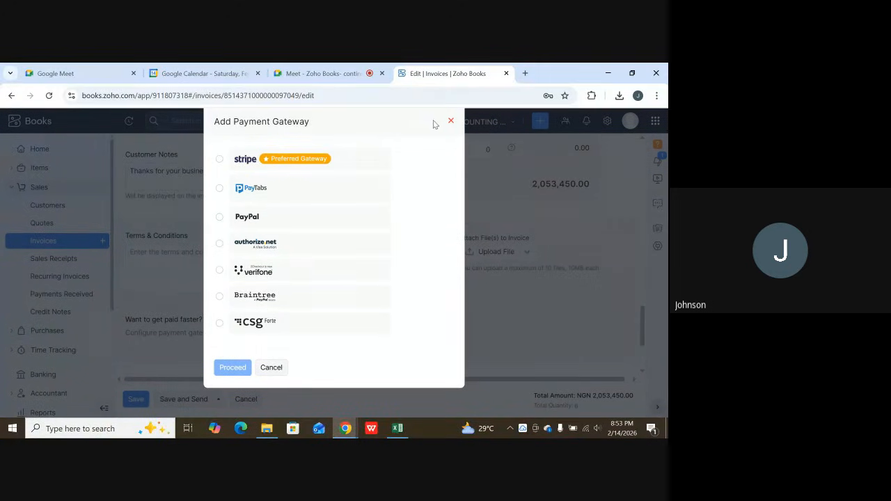
pyautogui.click(451, 121)
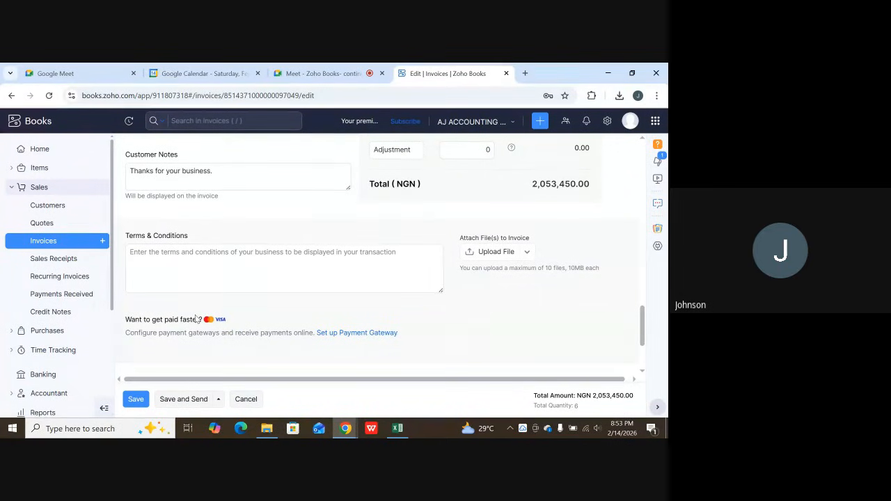
pyautogui.press('F11')
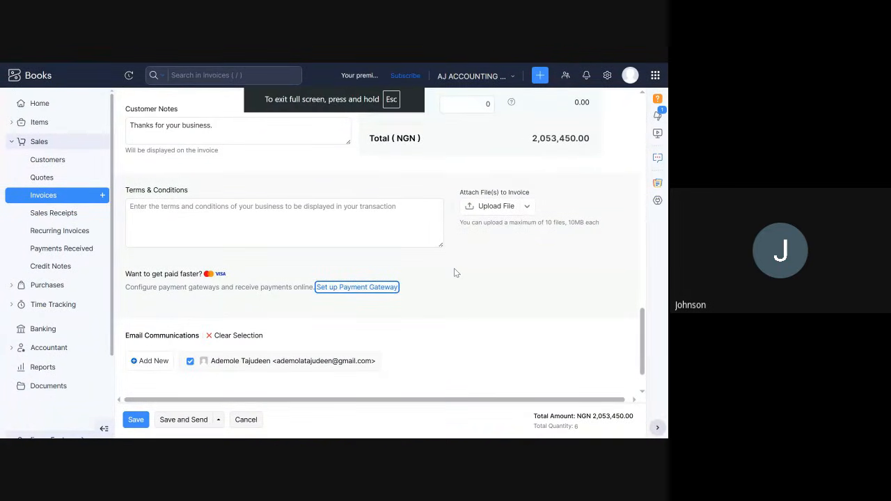
pyautogui.scroll(-2, 360, 334)
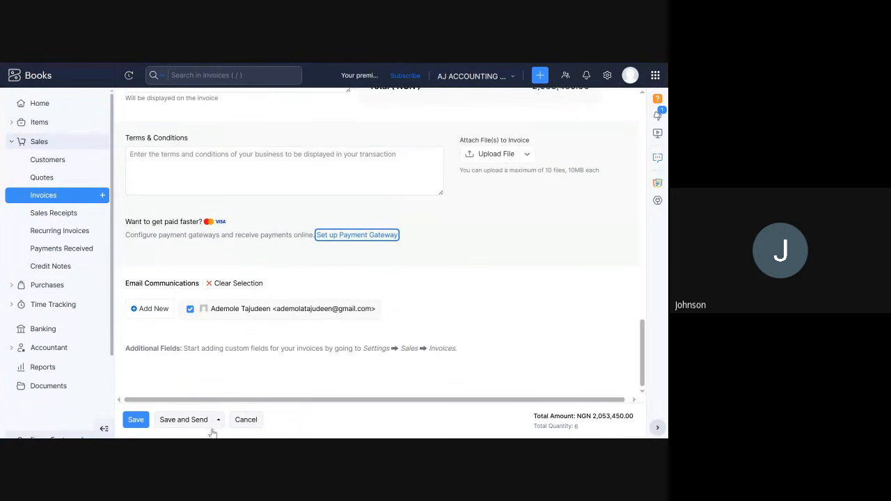
# Save the revised invoice and look through its item lines, totals and notes.
pyautogui.click(135, 420)
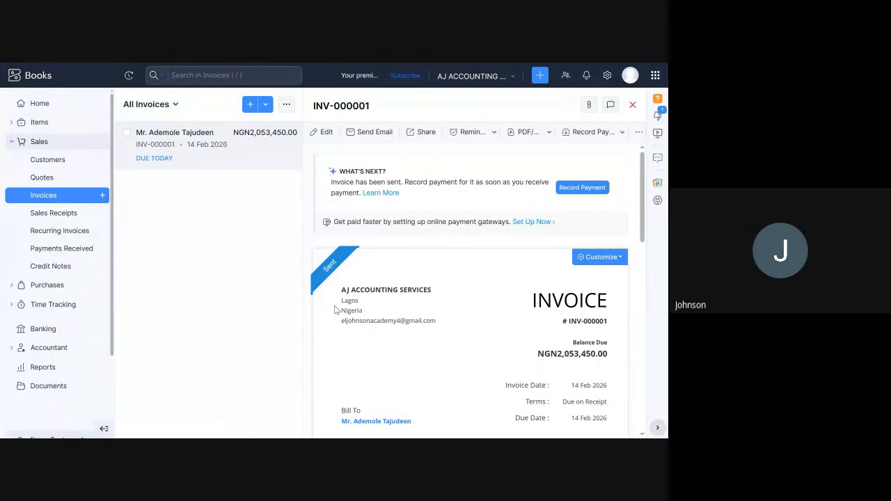
pyautogui.moveTo(334, 268)
pyautogui.scroll(-2, 514, 310)
pyautogui.scroll(-3, 565, 298)
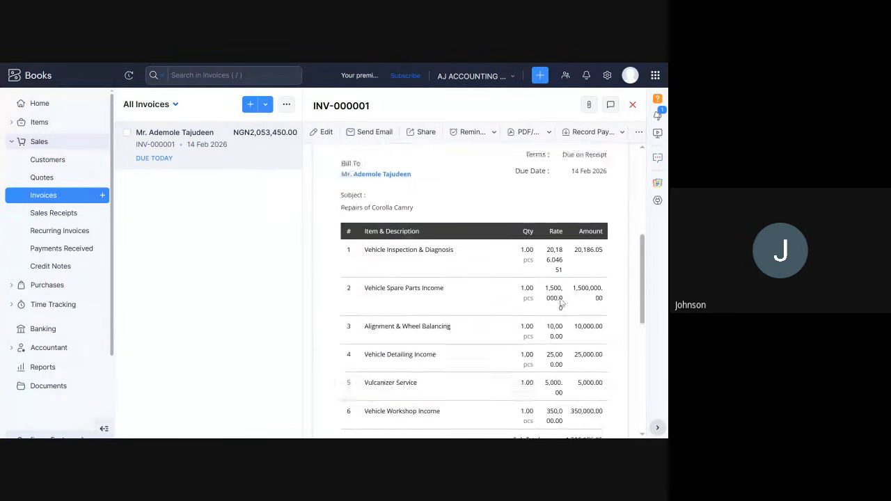
pyautogui.scroll(-3, 566, 298)
pyautogui.scroll(-2, 565, 298)
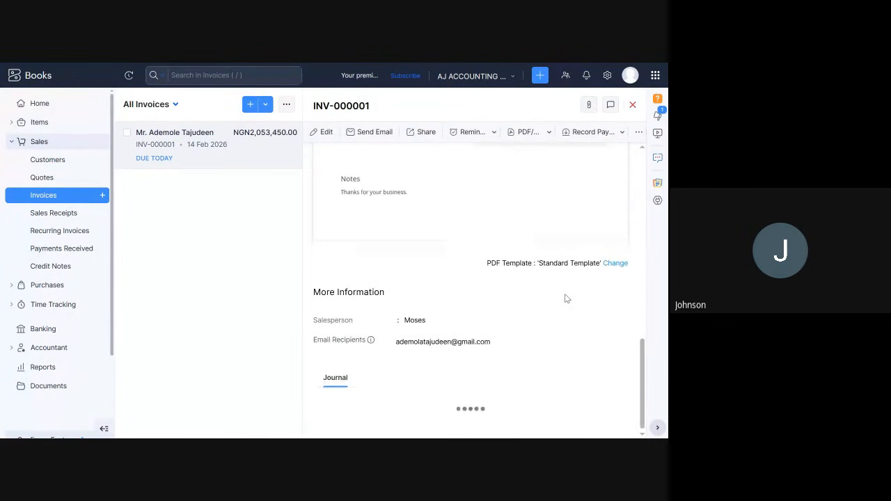
# Examine the debits and credits in the invoice's journal, recheck the VAT and totals, and return to the start of the invoice.
pyautogui.scroll(-3, 565, 298)
pyautogui.scroll(-1, 565, 298)
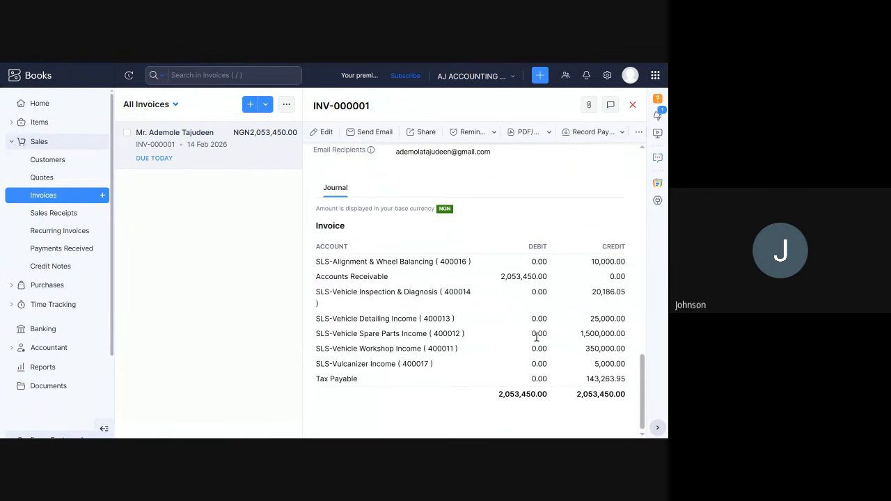
pyautogui.scroll(3, 536, 336)
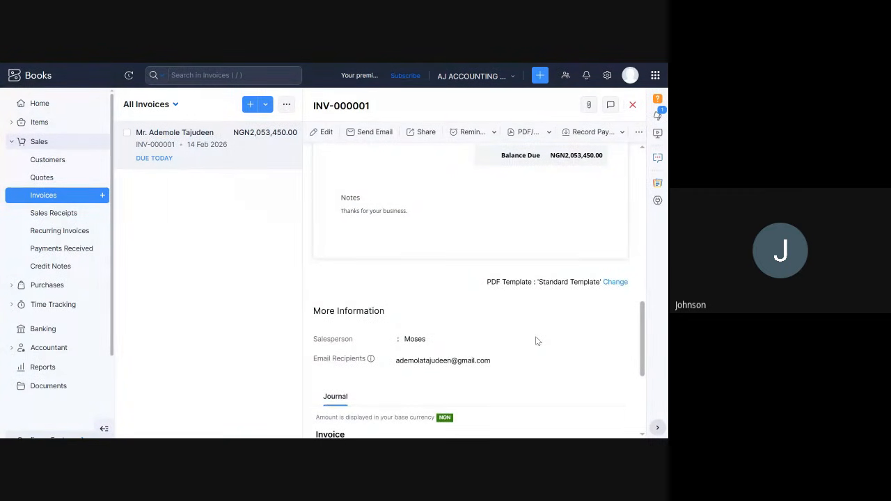
pyautogui.scroll(-3, 537, 340)
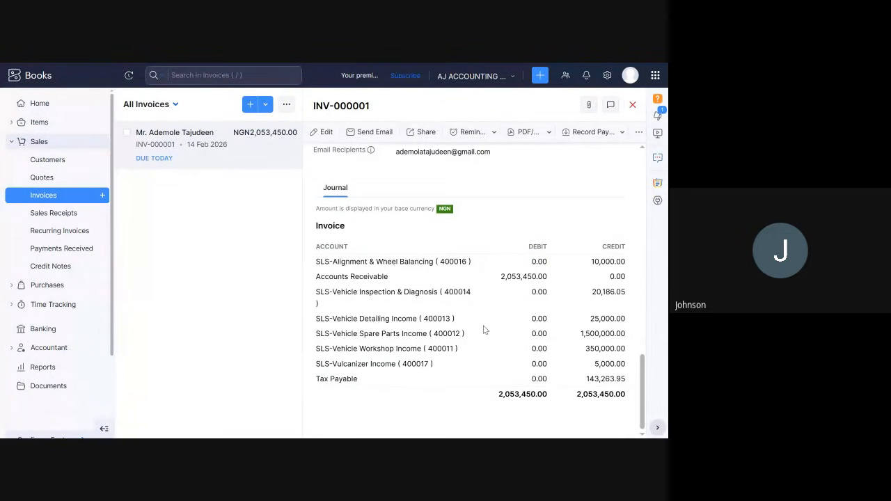
pyautogui.scroll(10, 568, 328)
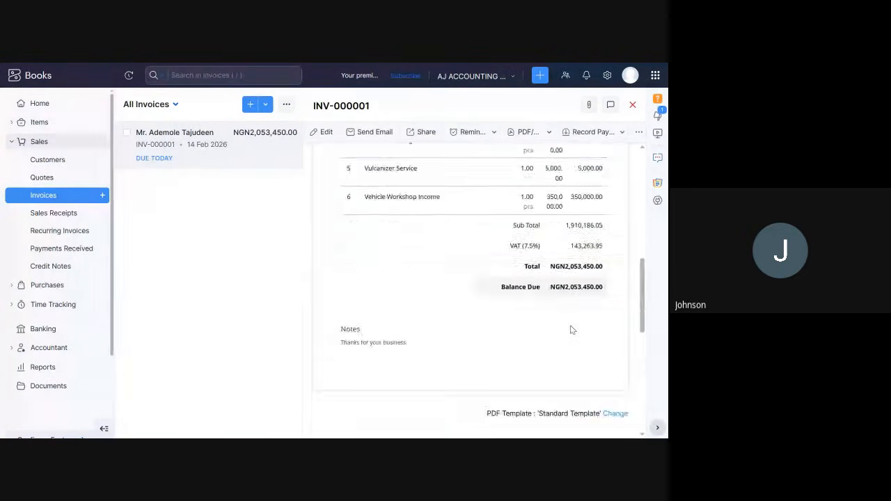
pyautogui.scroll(10, 571, 329)
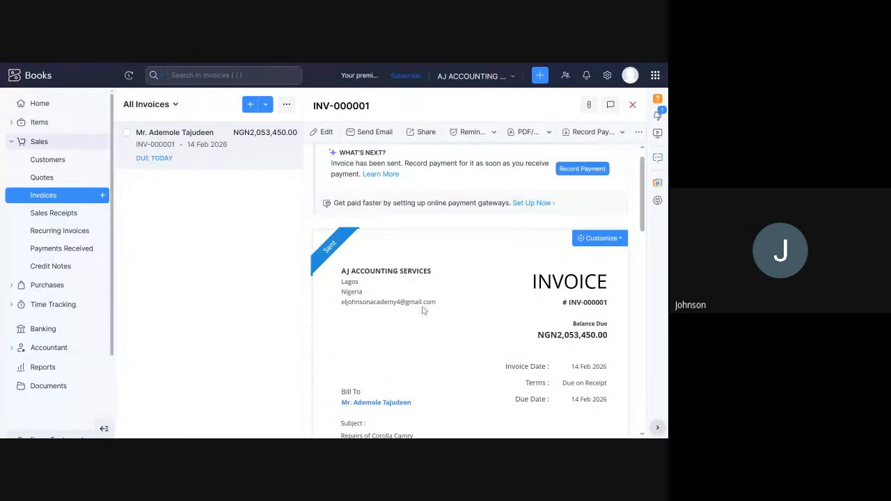
pyautogui.scroll(1, 627, 248)
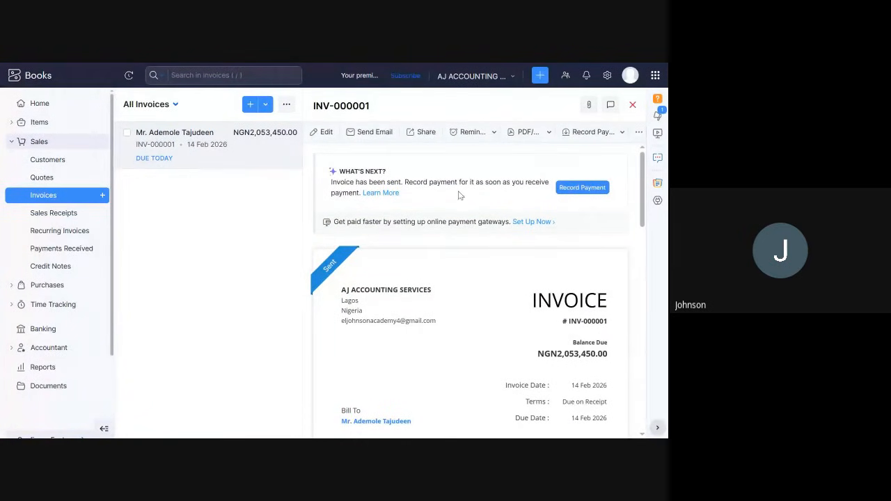
# Start recording a payment for the invoice and set the amount received to 2000000 NGN.
pyautogui.click(581, 187)
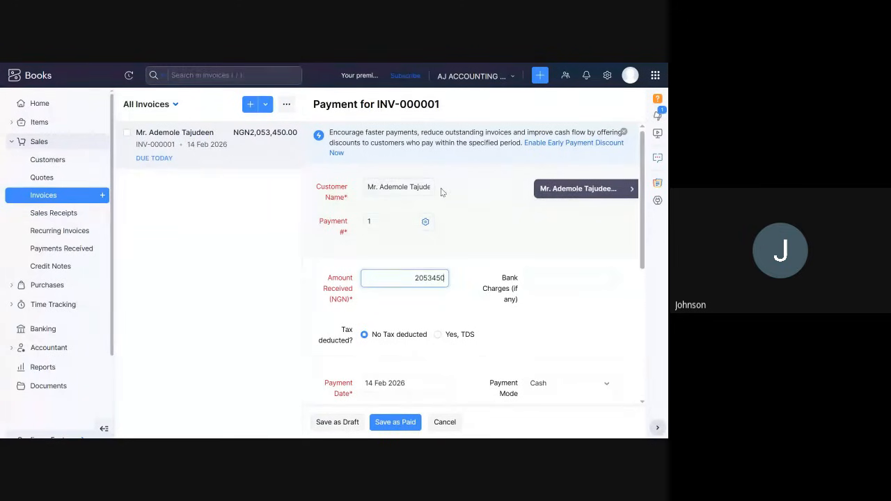
pyautogui.click(420, 184)
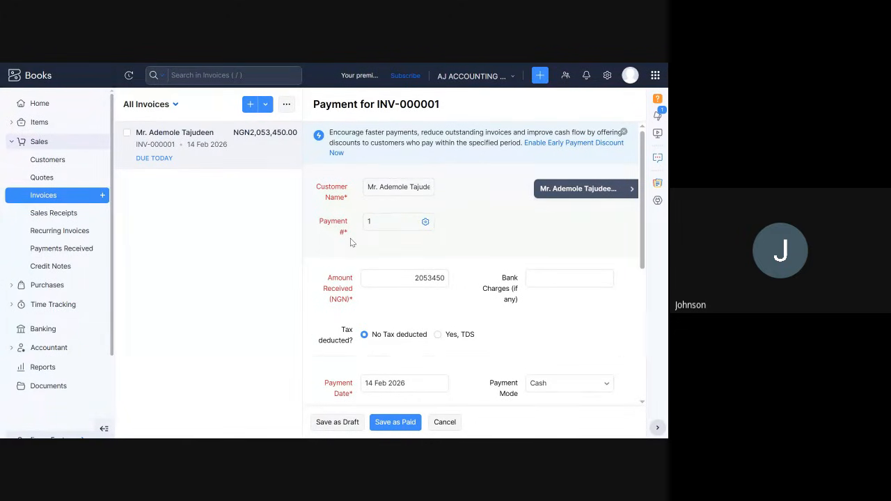
pyautogui.click(364, 280)
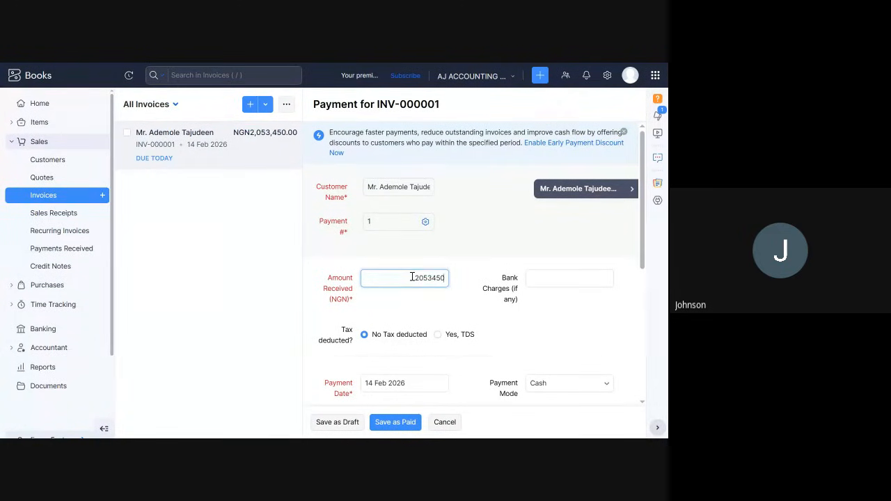
pyautogui.moveTo(413, 278); pyautogui.dragTo(473, 291)
pyautogui.press('BackSpace')
pyautogui.write('2000000')
pyautogui.scroll(-3, 484, 298)
pyautogui.scroll(3, 449, 267)
pyautogui.scroll(-1, 571, 295)
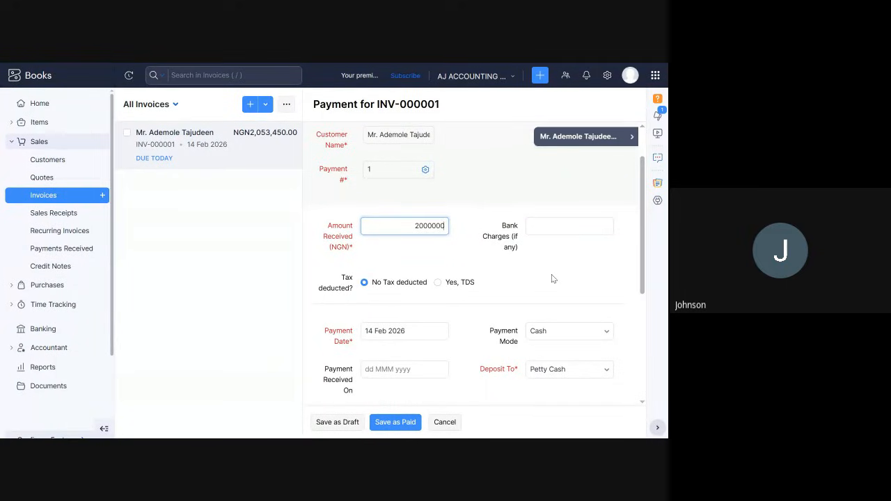
# Examine the payment's bank charges field and its tax deduction options.
pyautogui.click(548, 230)
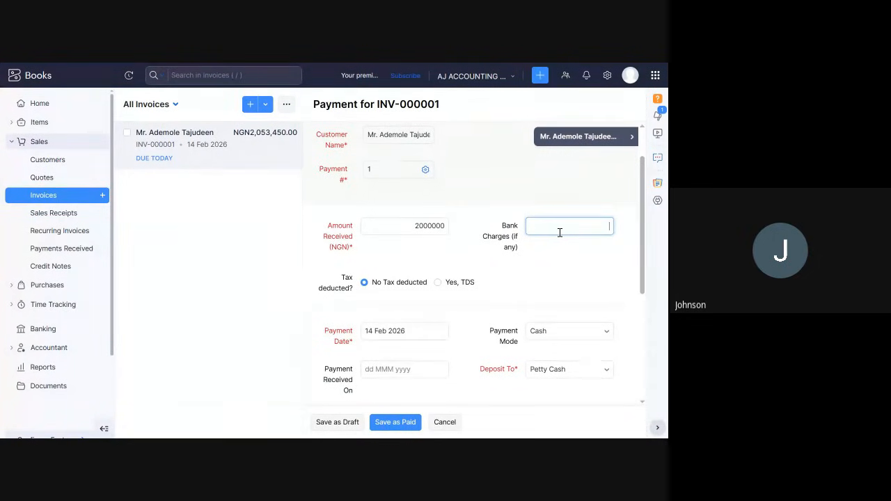
pyautogui.scroll(-1, 559, 230)
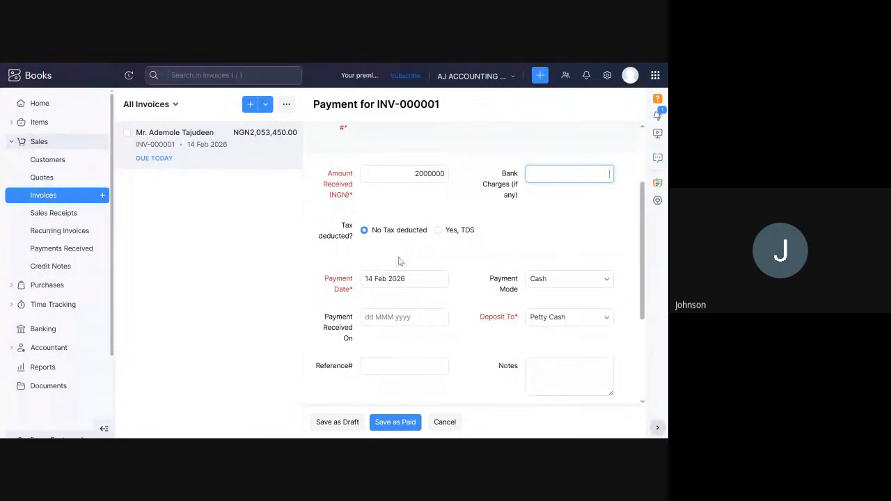
pyautogui.click(333, 228)
pyautogui.moveTo(322, 236); pyautogui.dragTo(506, 239)
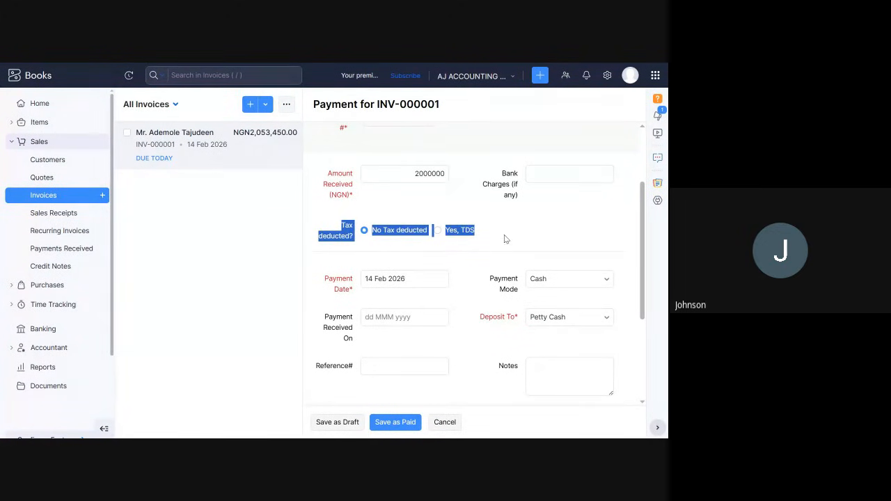
pyautogui.click(394, 258)
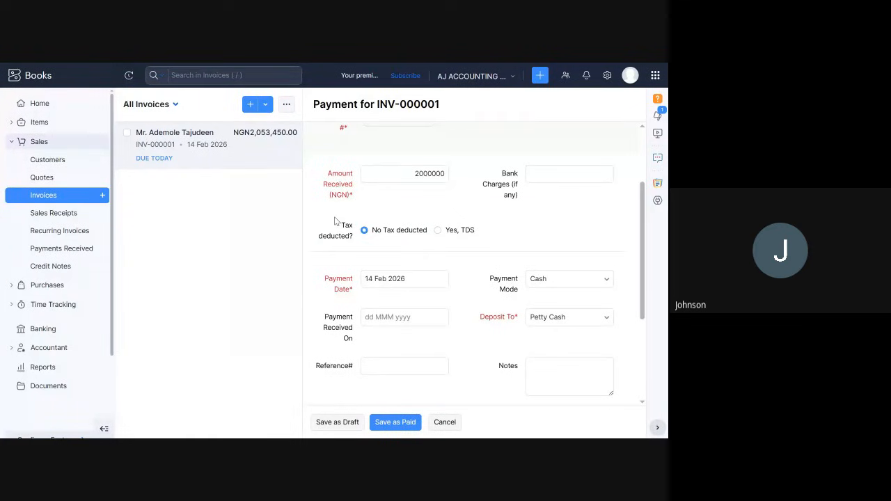
pyautogui.moveTo(335, 222); pyautogui.dragTo(487, 234)
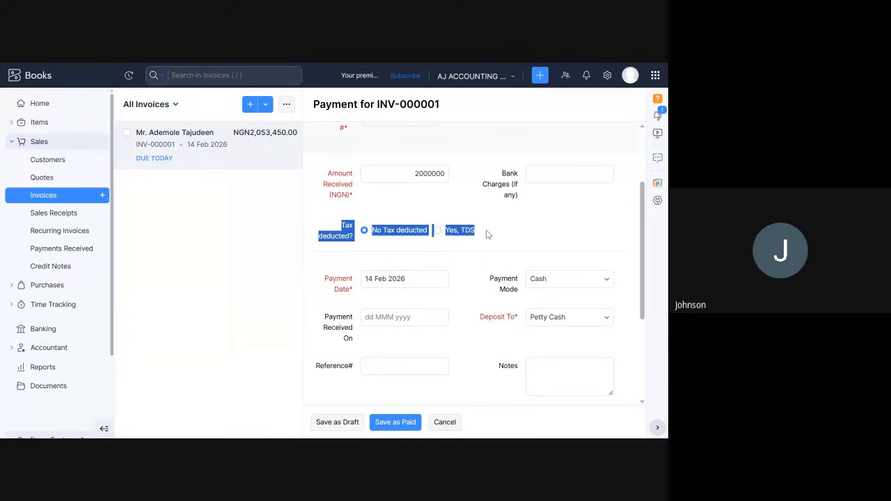
pyautogui.click(493, 229)
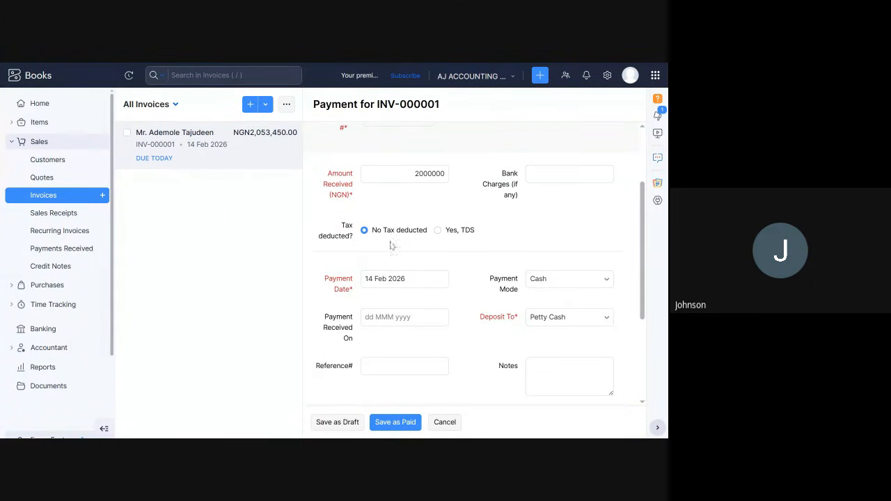
# Mark the payment as having TDS deducted and set the amount withheld to 102672.5.
pyautogui.click(438, 233)
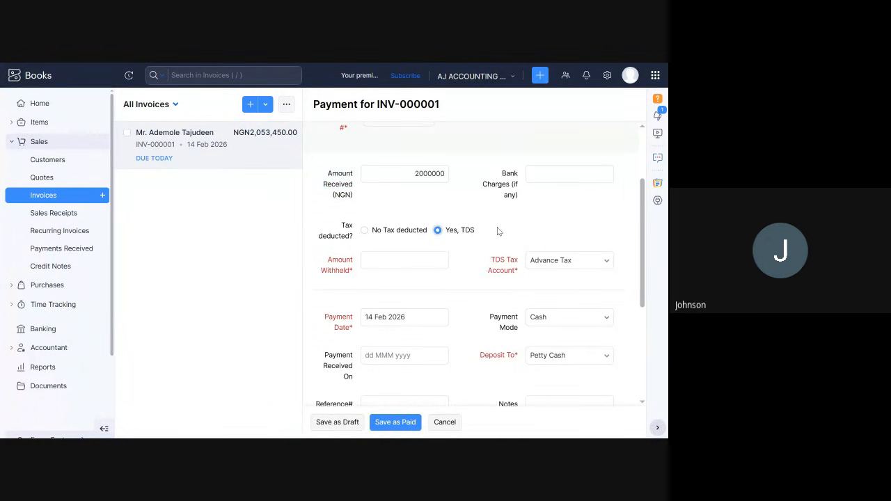
pyautogui.click(430, 257)
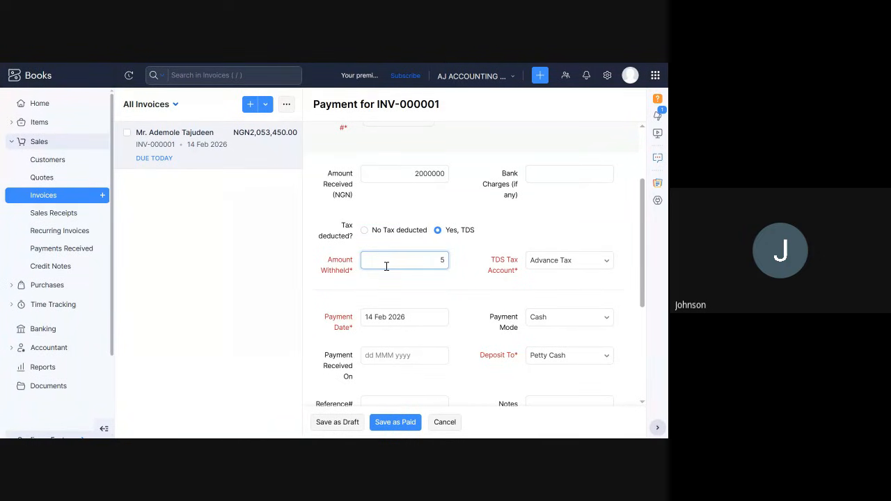
pyautogui.press('BackSpace')
pyautogui.write('02672')
pyautogui.write('.5')
pyautogui.click(563, 227)
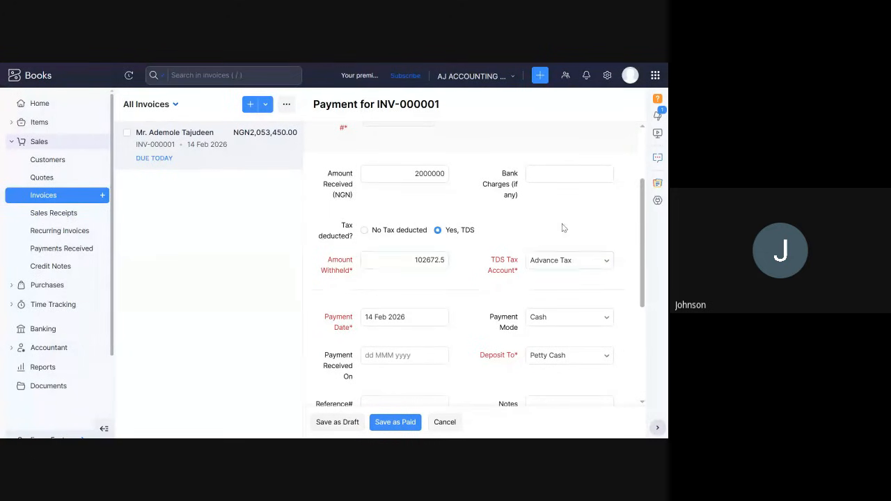
# Keep Advance Tax as the TDS tax account and set the payment mode to Bank Transfer.
pyautogui.click(575, 270)
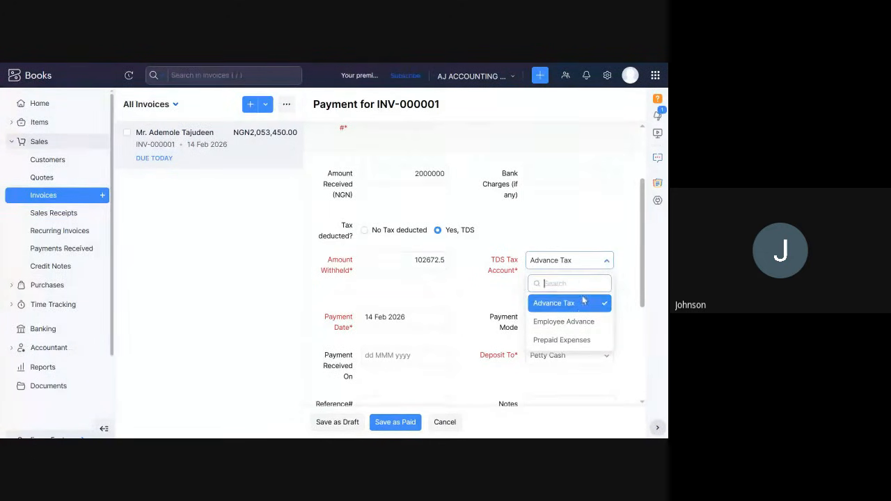
pyautogui.scroll(-1, 574, 331)
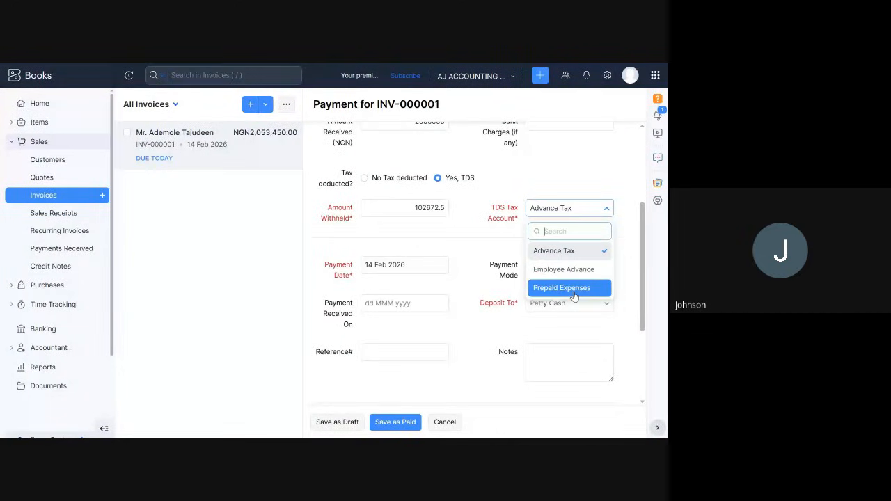
pyautogui.scroll(-1, 574, 296)
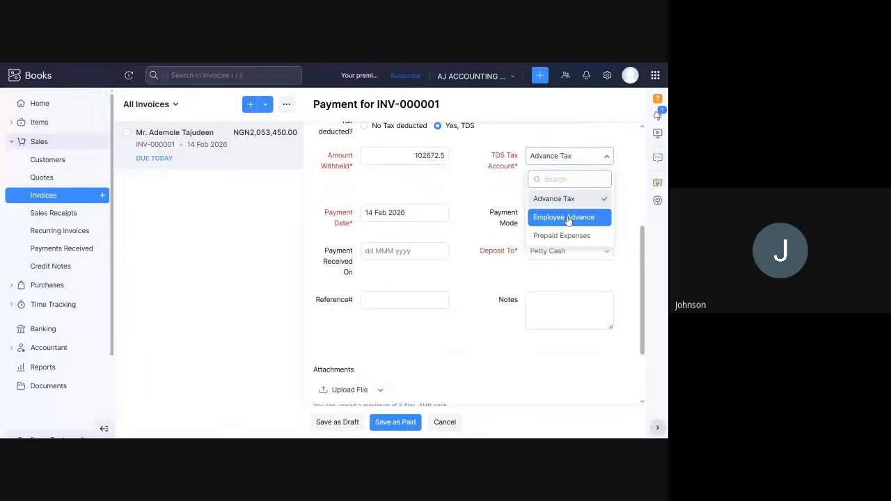
pyautogui.click(569, 204)
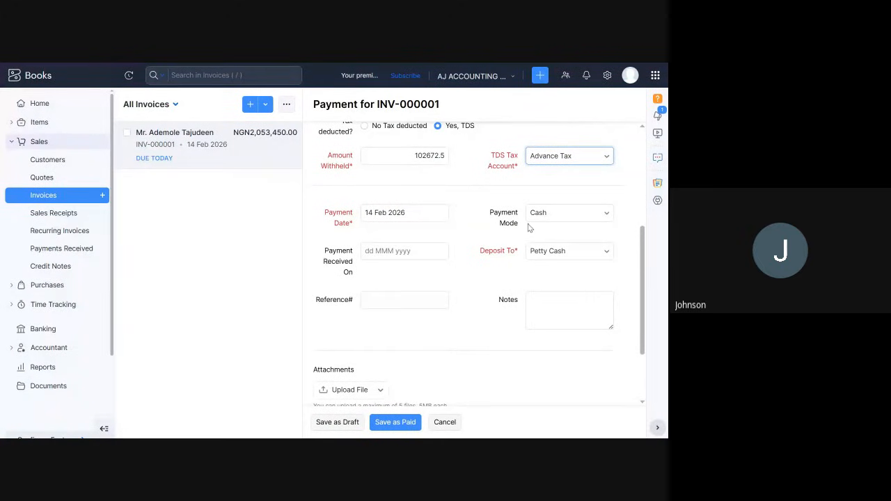
pyautogui.click(560, 220)
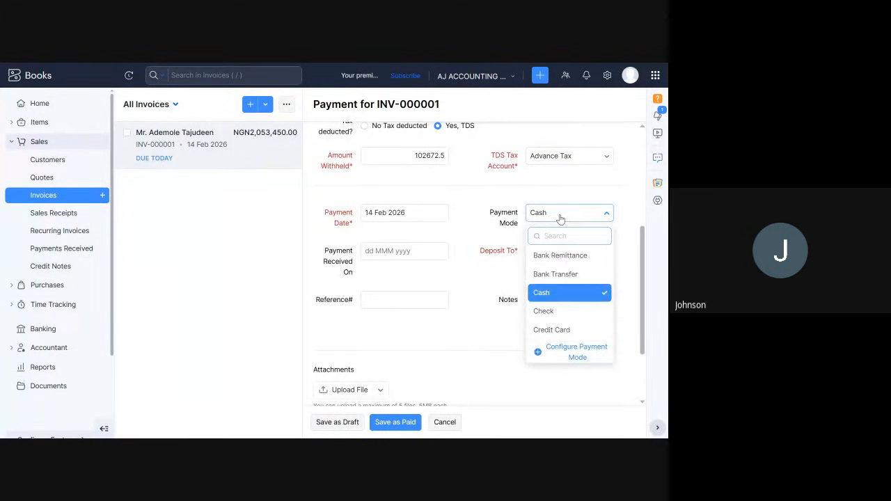
pyautogui.click(555, 273)
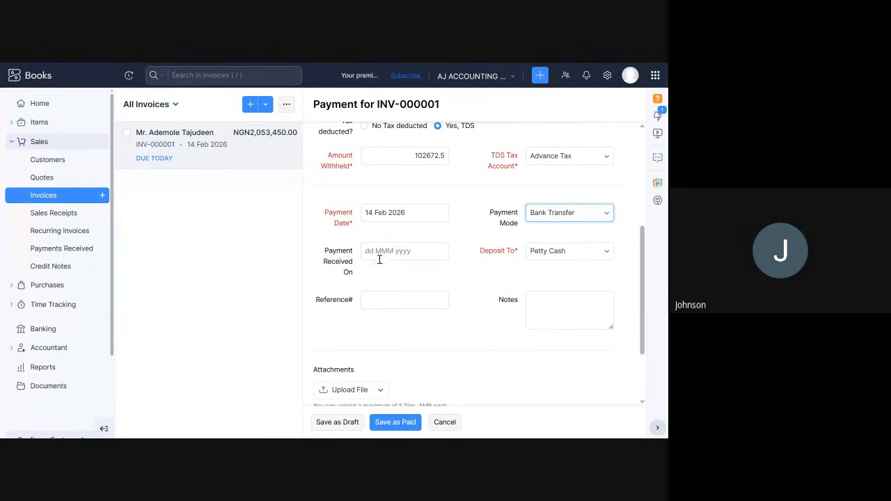
# Examine the accounts offered for depositing the payment and keep Petty Cash.
pyautogui.click(567, 254)
pyautogui.scroll(-3, 573, 293)
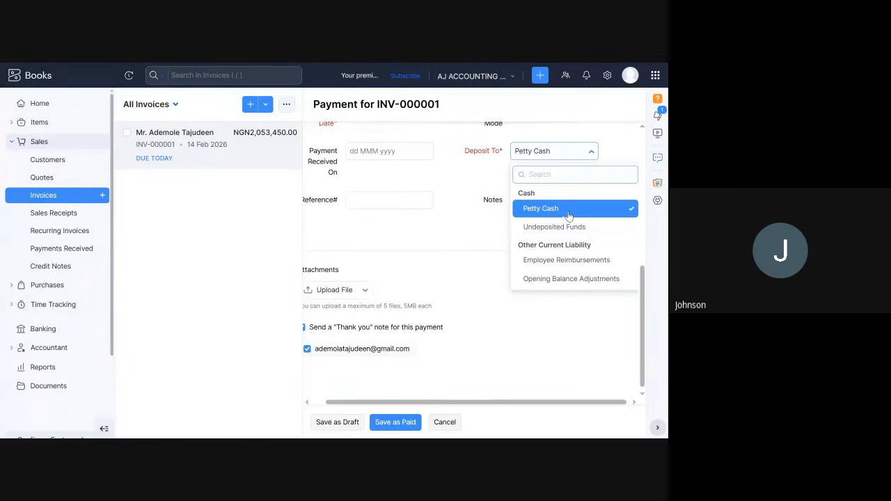
pyautogui.scroll(1, 567, 212)
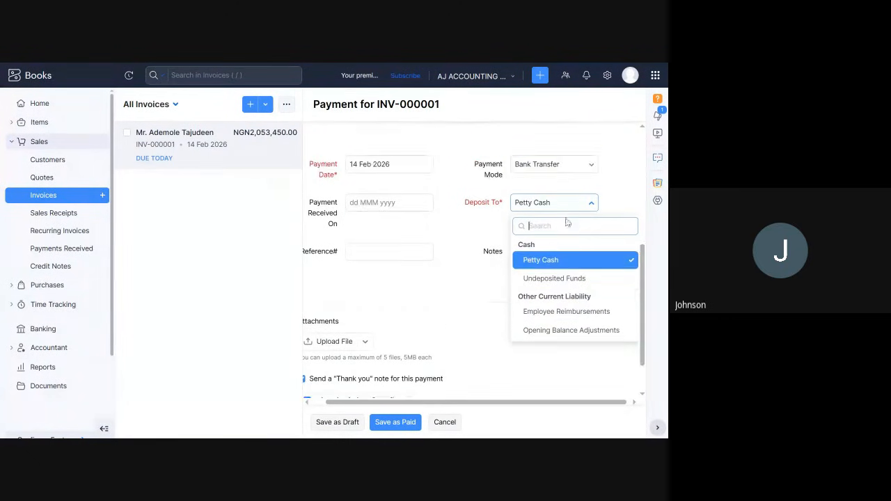
pyautogui.click(541, 262)
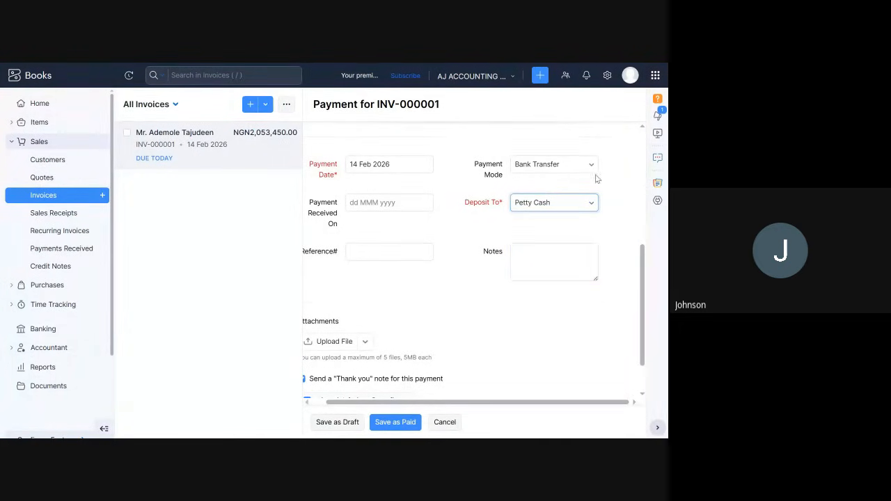
pyautogui.click(573, 204)
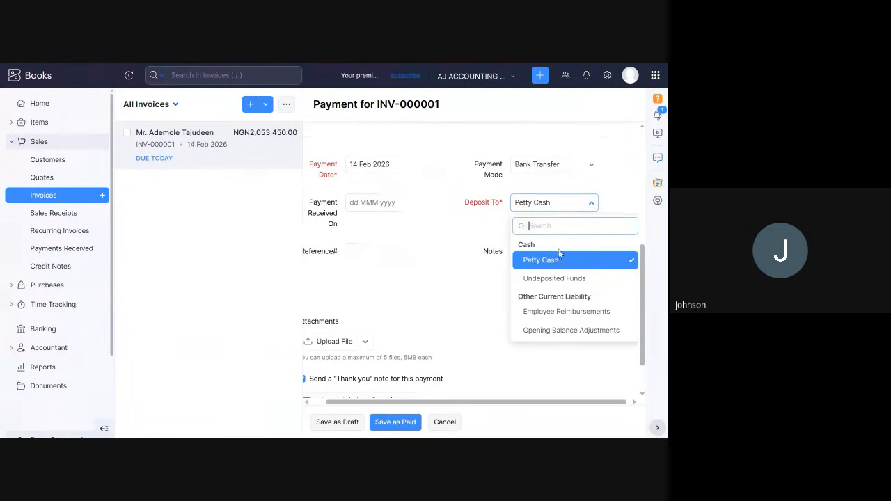
pyautogui.click(538, 251)
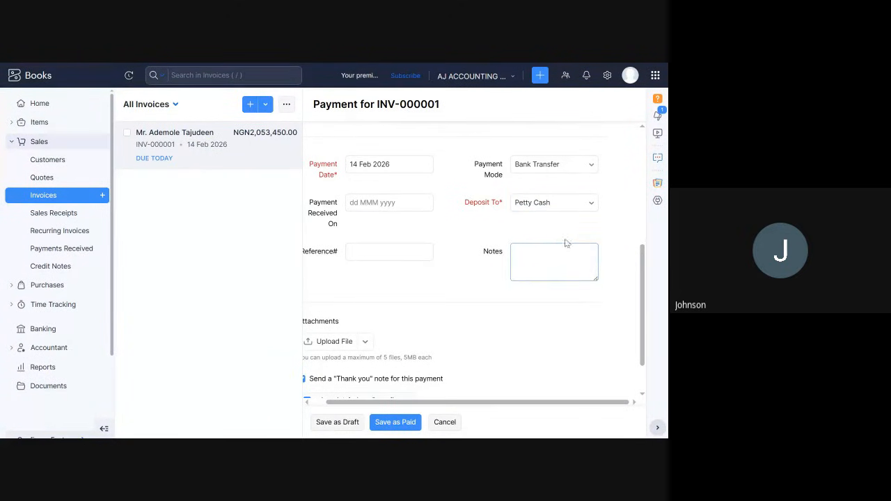
pyautogui.click(593, 203)
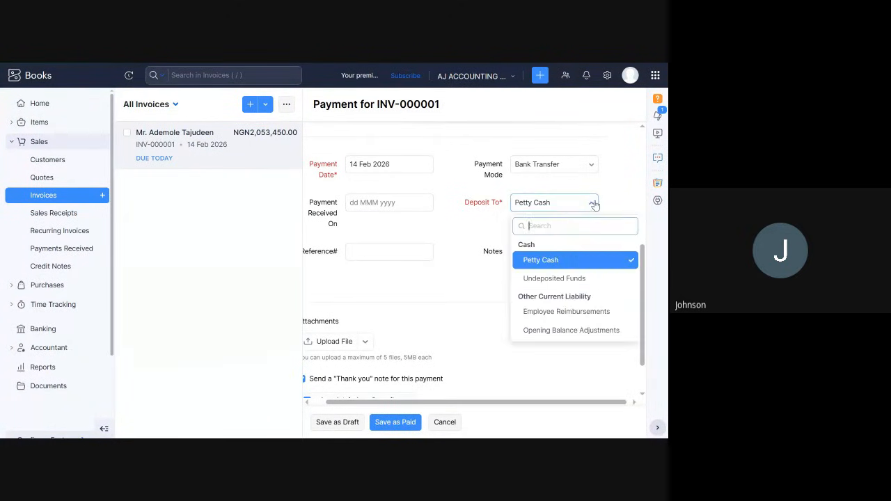
pyautogui.click(523, 243)
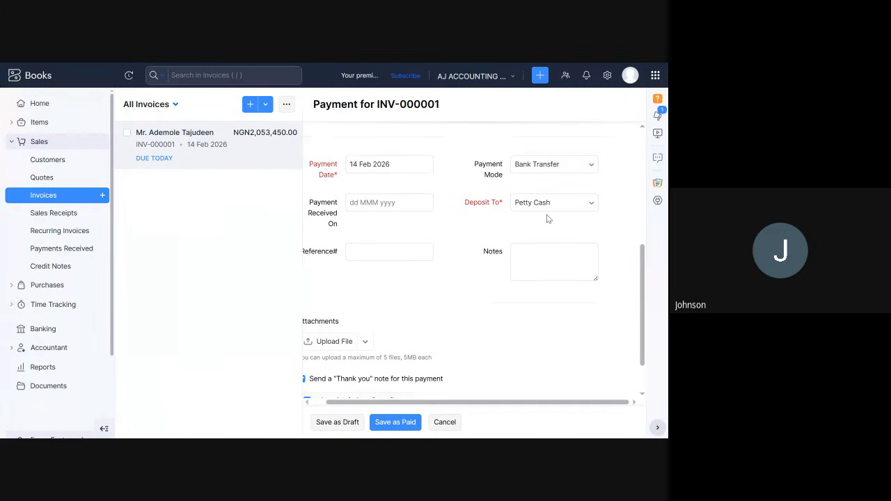
# Review the remaining payment fields, attachments and thank-you note option, and try to save the payment as paid.
pyautogui.scroll(-1, 437, 282)
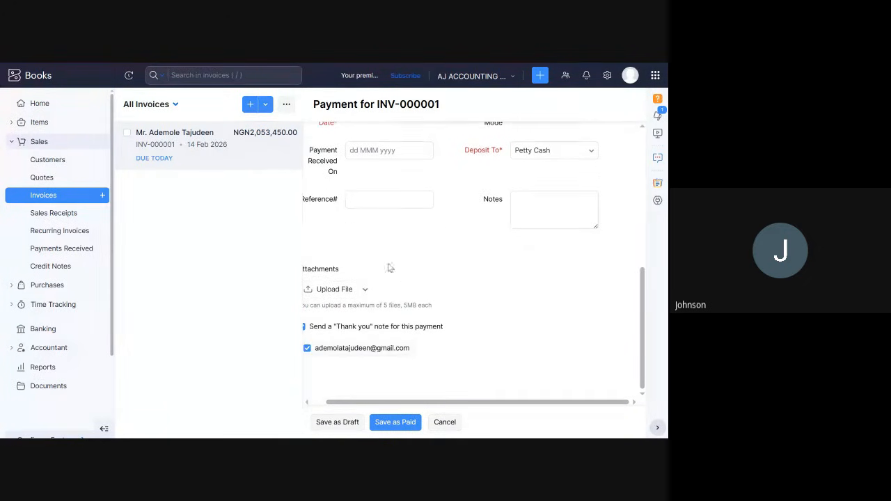
pyautogui.click(315, 205)
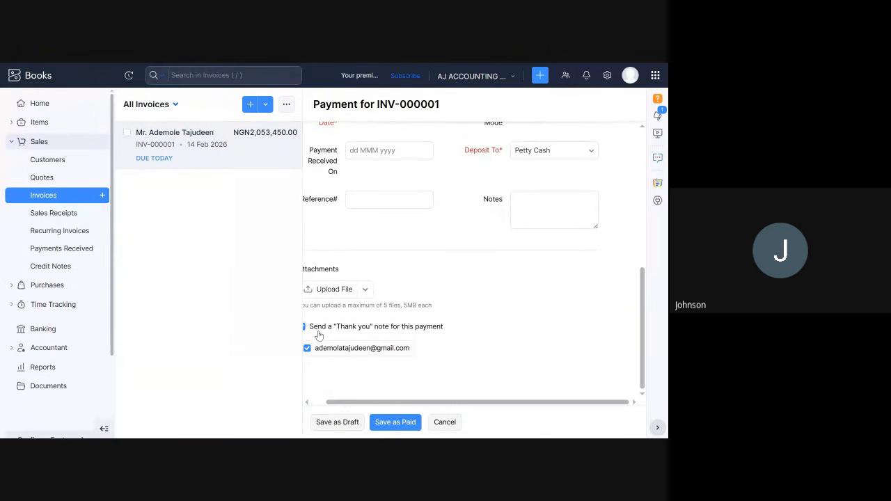
pyautogui.scroll(1, 369, 301)
pyautogui.scroll(3, 369, 301)
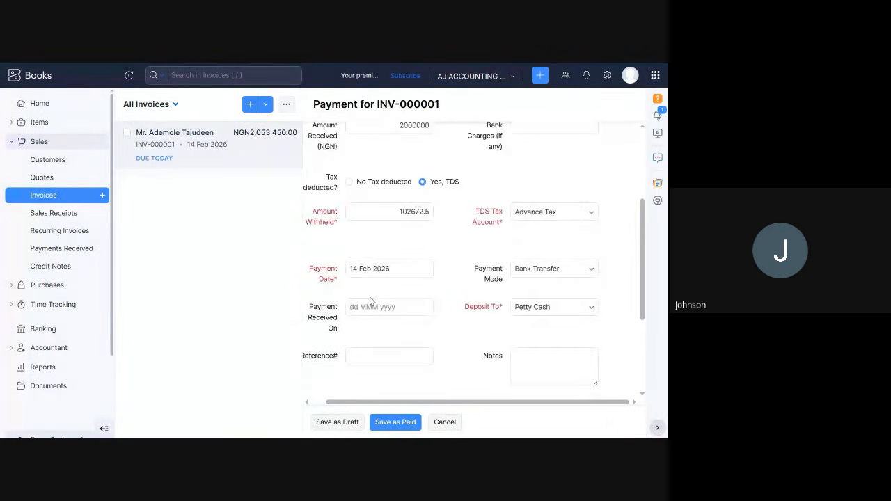
pyautogui.scroll(-2, 370, 298)
pyautogui.scroll(5, 374, 298)
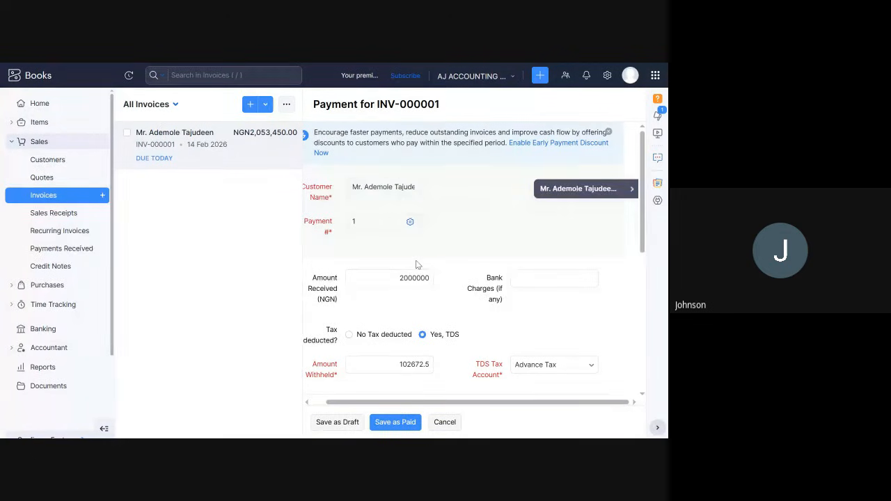
pyautogui.scroll(-8, 415, 263)
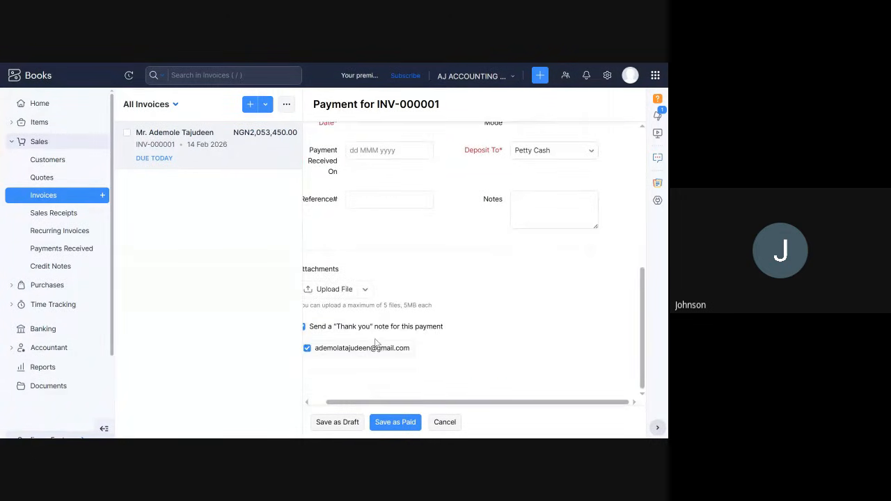
pyautogui.click(392, 423)
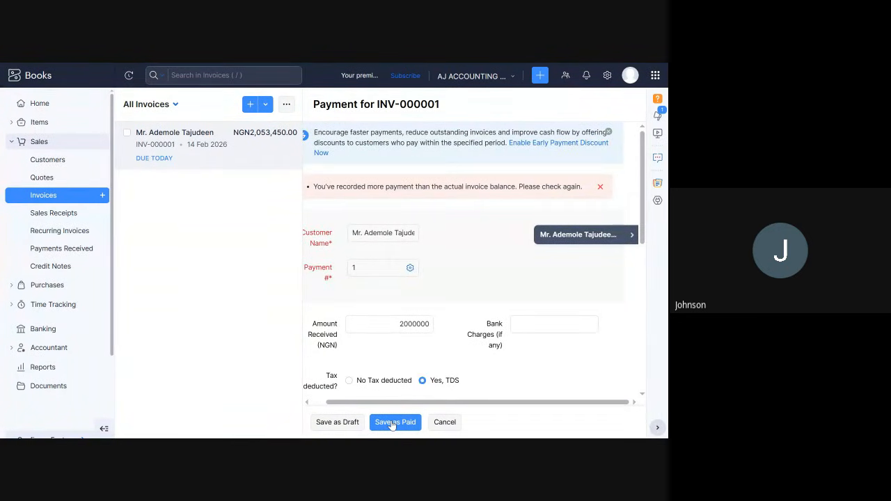
pyautogui.click(392, 424)
# Set the payment's amount received to 1950777.5.
pyautogui.scroll(-1, 579, 365)
pyautogui.scroll(-2, 579, 365)
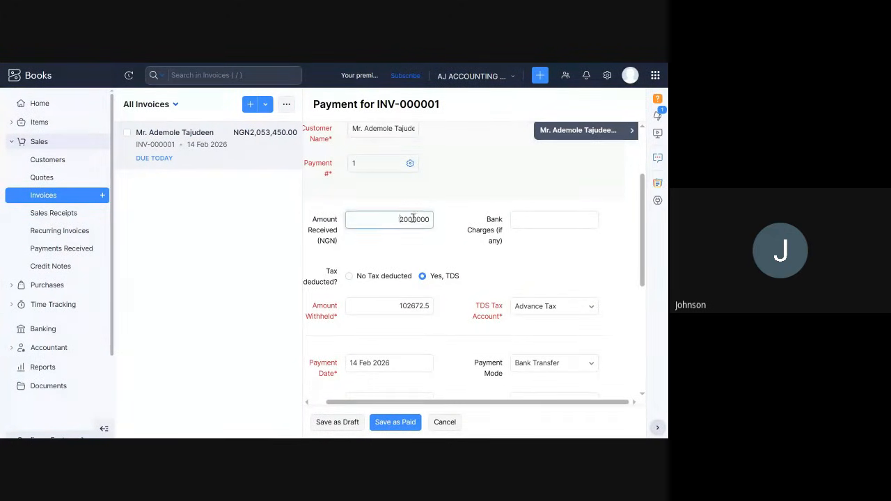
pyautogui.moveTo(400, 219); pyautogui.dragTo(449, 224)
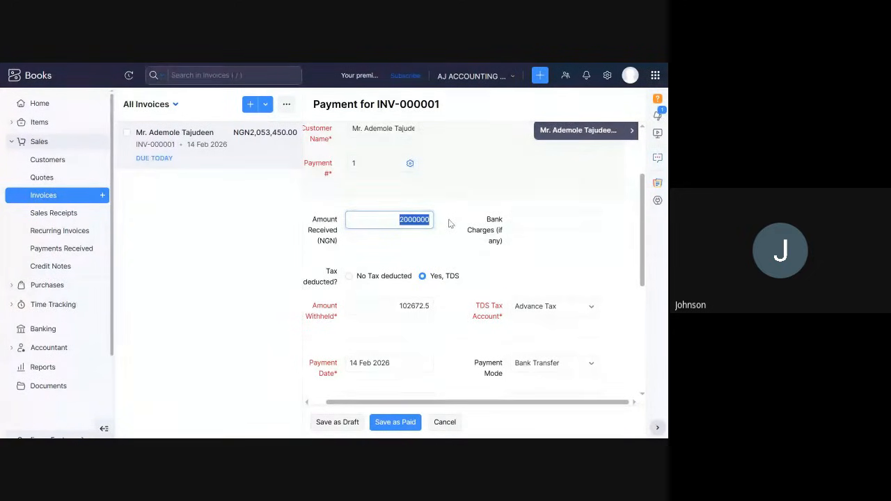
pyautogui.press('BackSpace')
pyautogui.write('19')
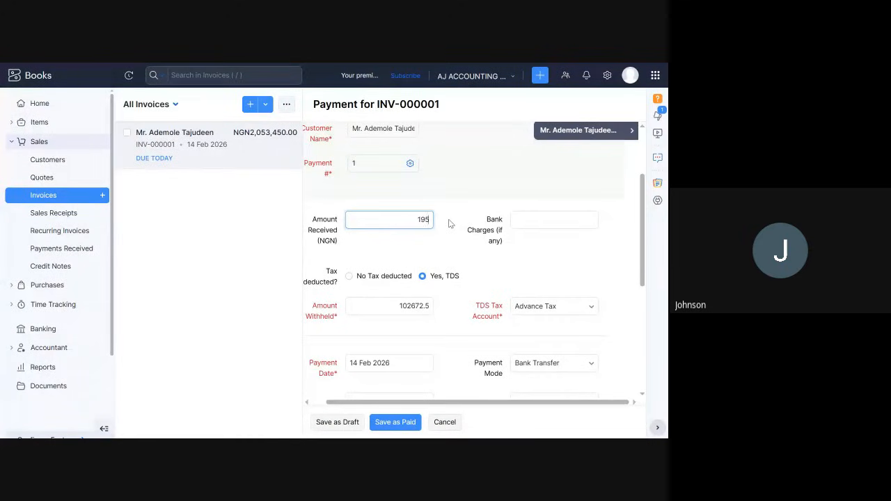
pyautogui.write('50777')
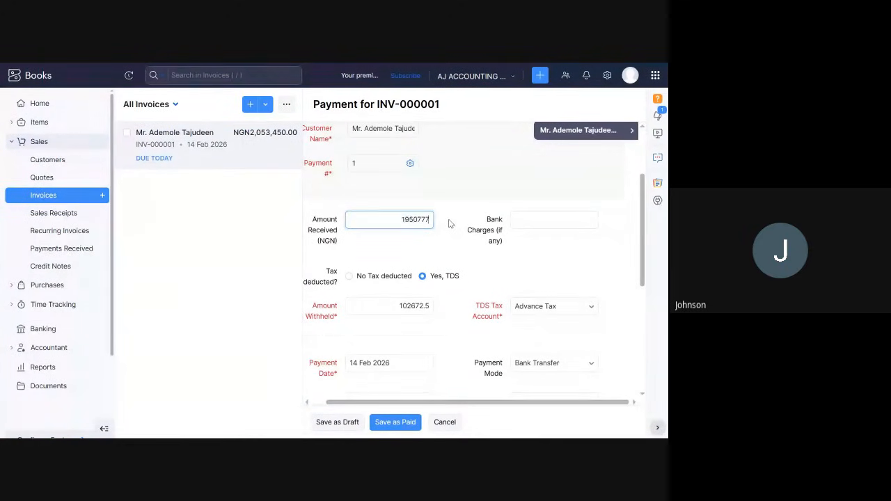
pyautogui.write('.5')
# Check the rest of the payment form and save the payment as paid.
pyautogui.scroll(-1, 413, 216)
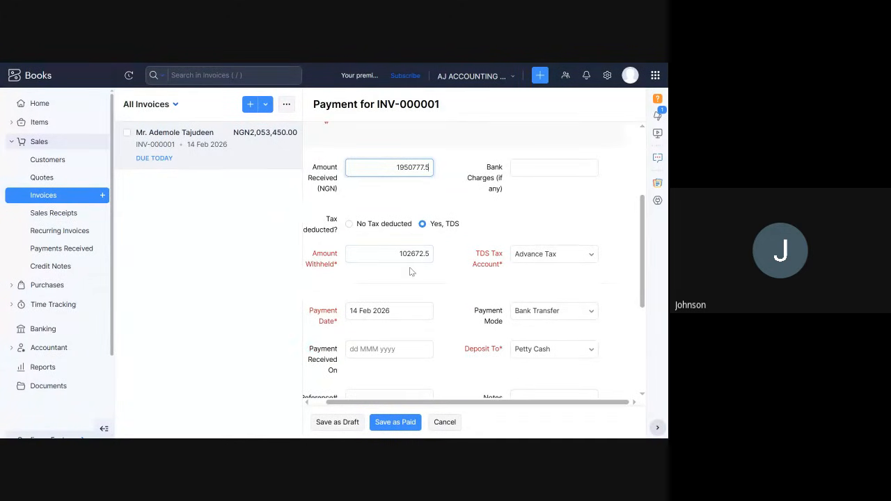
pyautogui.scroll(-2, 412, 272)
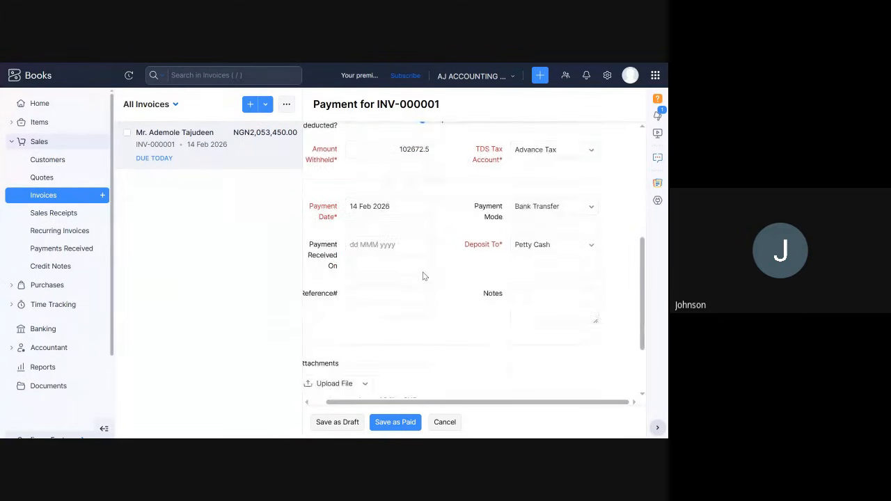
pyautogui.scroll(-2, 422, 277)
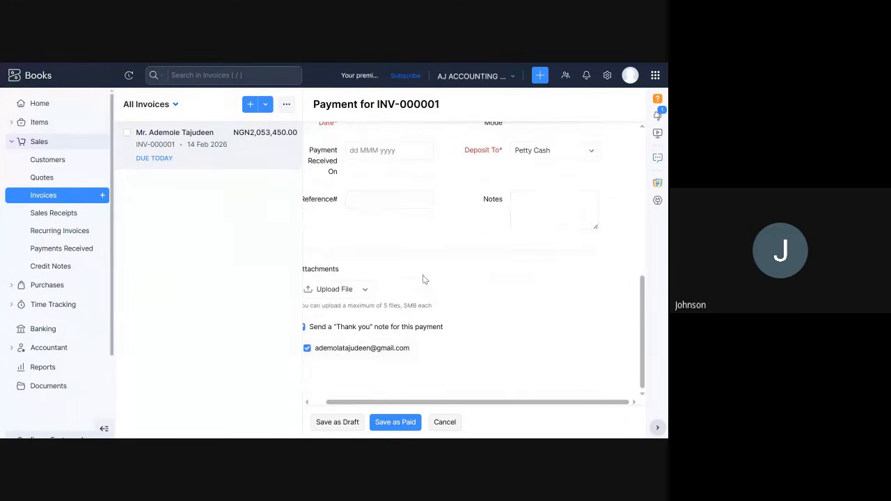
pyautogui.click(402, 424)
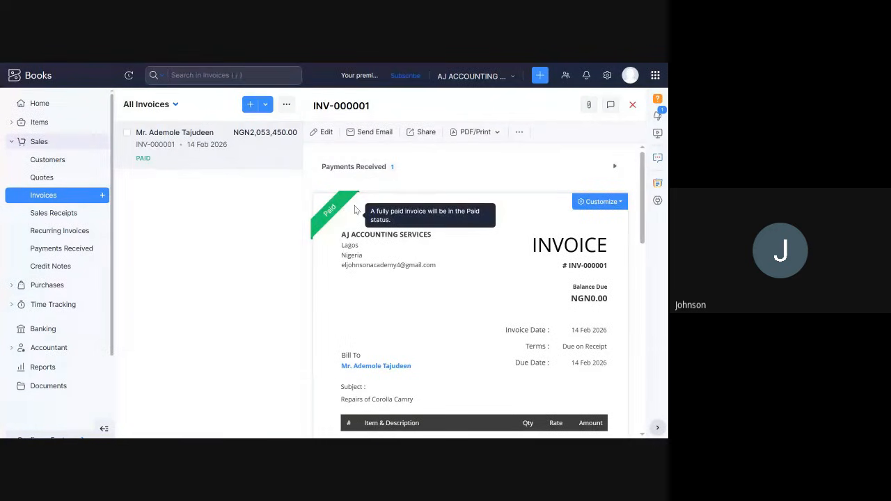
# Examine the invoice's line items, VAT, payment made, amount withheld and balance due.
pyautogui.scroll(-2, 513, 264)
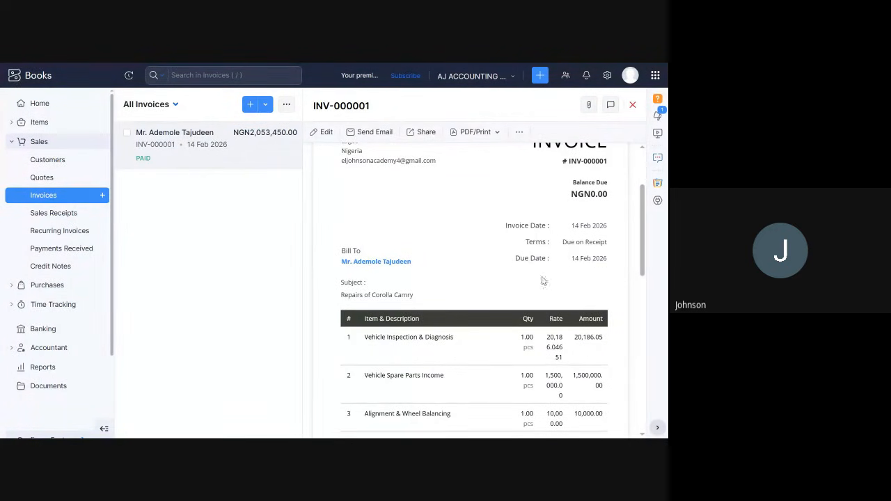
pyautogui.scroll(-1, 567, 306)
pyautogui.scroll(-2, 512, 307)
pyautogui.scroll(-2, 390, 277)
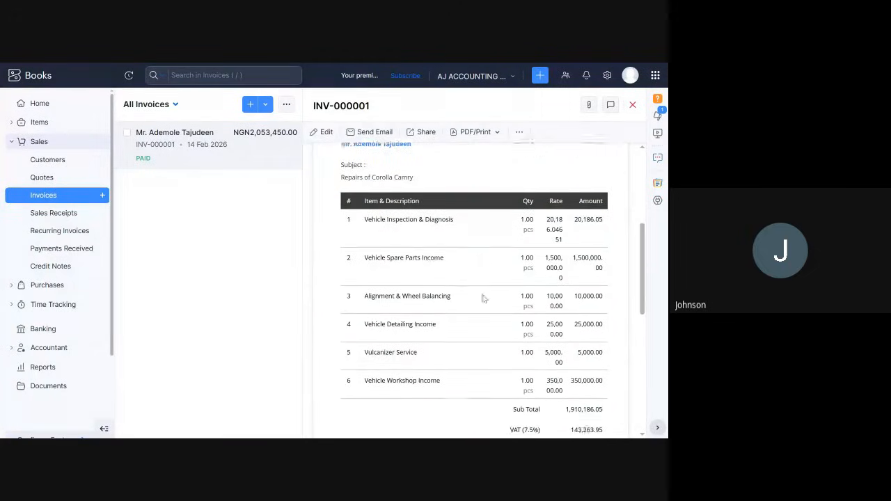
pyautogui.scroll(-2, 556, 293)
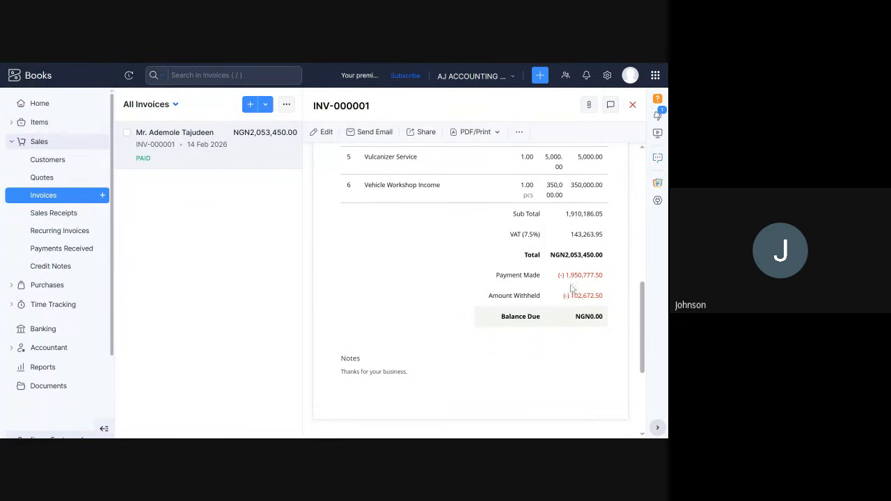
pyautogui.moveTo(560, 256); pyautogui.dragTo(584, 331)
pyautogui.click(581, 332)
# Examine the journal entries posted for the invoice and return to its beginning.
pyautogui.scroll(-5, 478, 372)
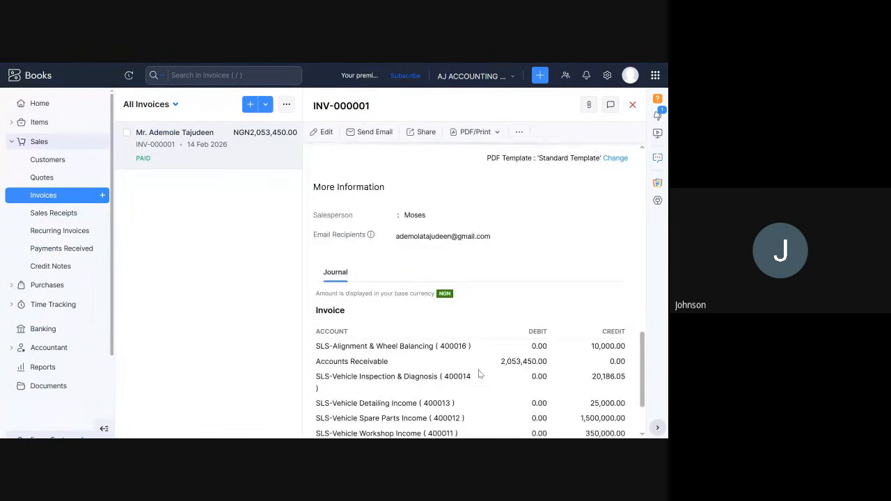
pyautogui.scroll(-2, 478, 374)
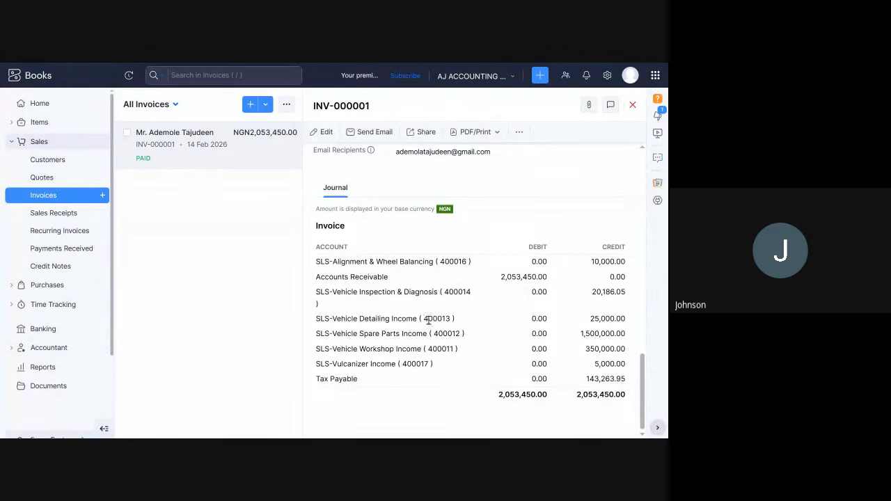
pyautogui.scroll(5, 517, 305)
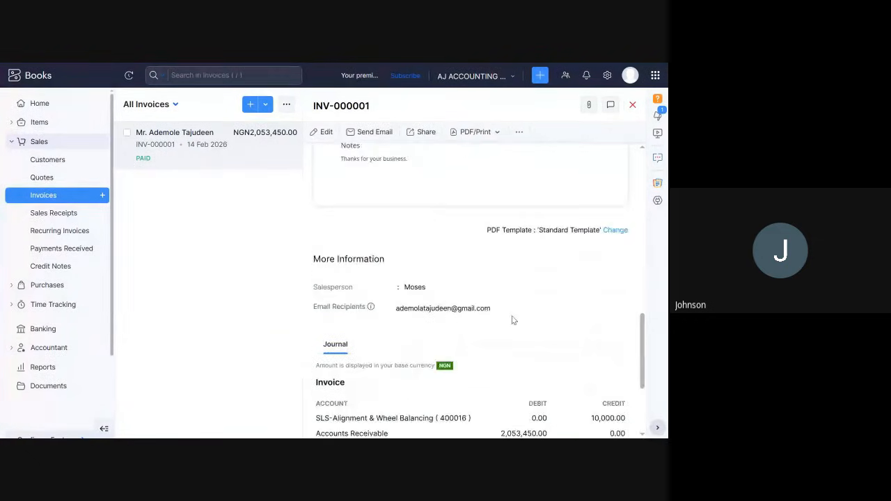
pyautogui.scroll(5, 516, 303)
pyautogui.scroll(5, 515, 302)
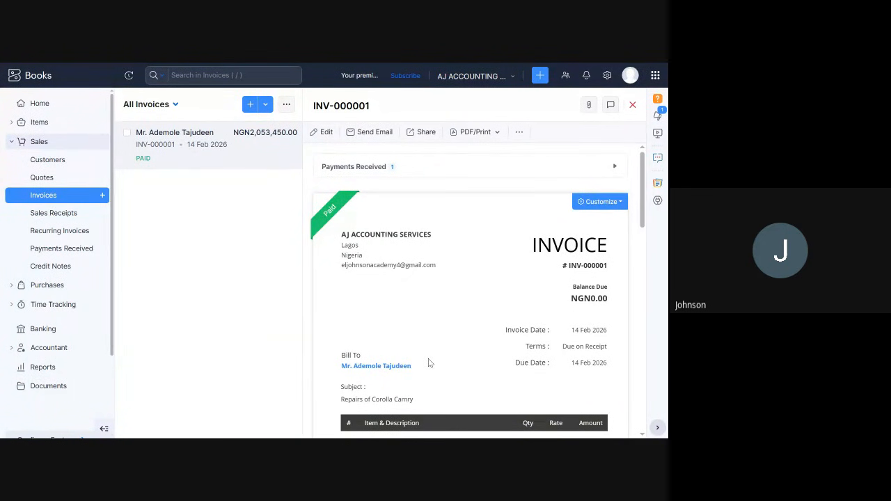
# Leave full-screen view, switch to the Google Meet call and allow contributors to turn on their microphone in the host controls.
pyautogui.press('F11')
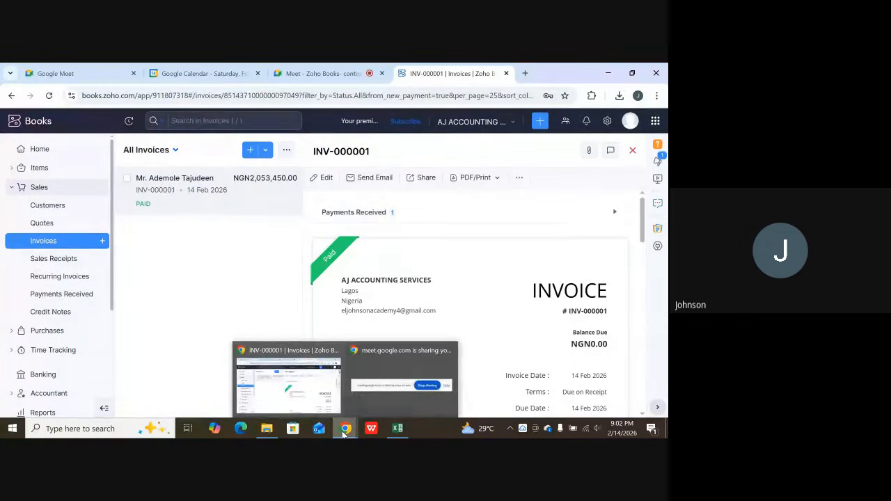
pyautogui.click(328, 72)
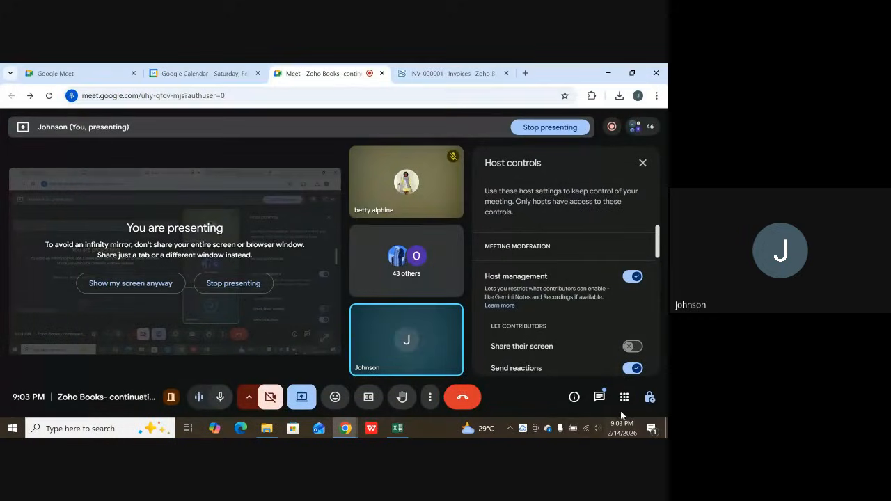
pyautogui.scroll(-3, 571, 337)
pyautogui.scroll(-5, 545, 338)
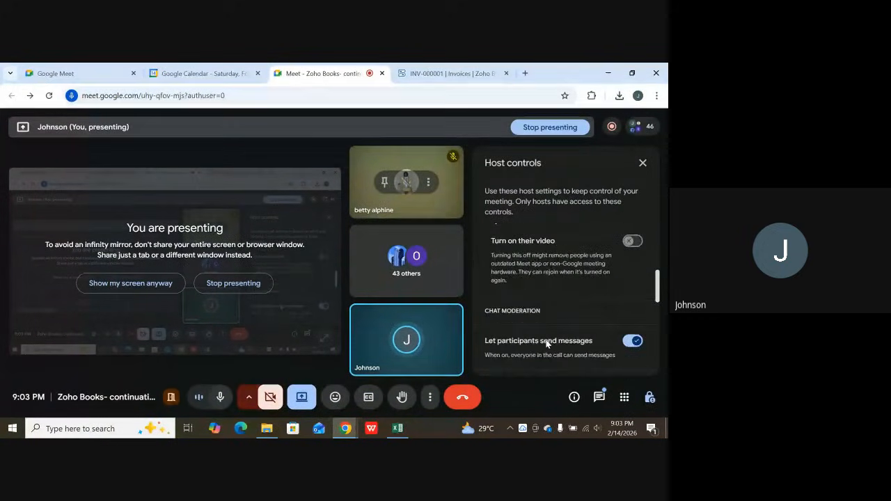
pyautogui.scroll(-5, 545, 339)
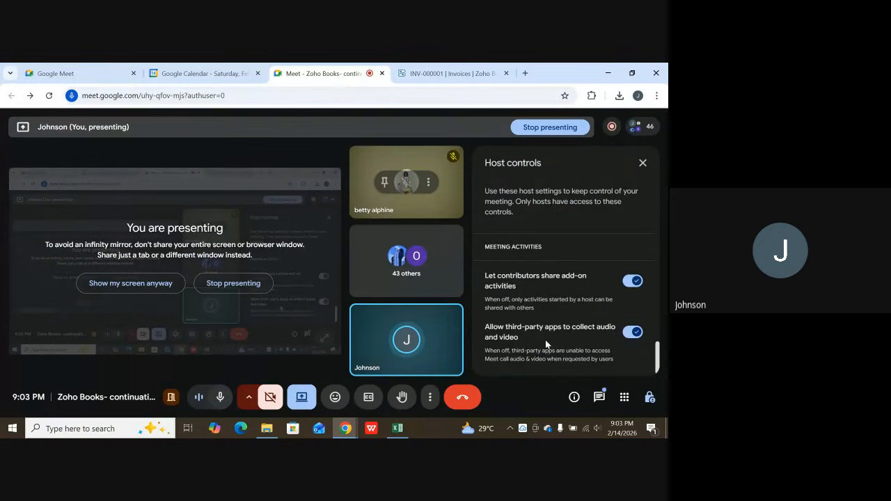
pyautogui.scroll(3, 545, 340)
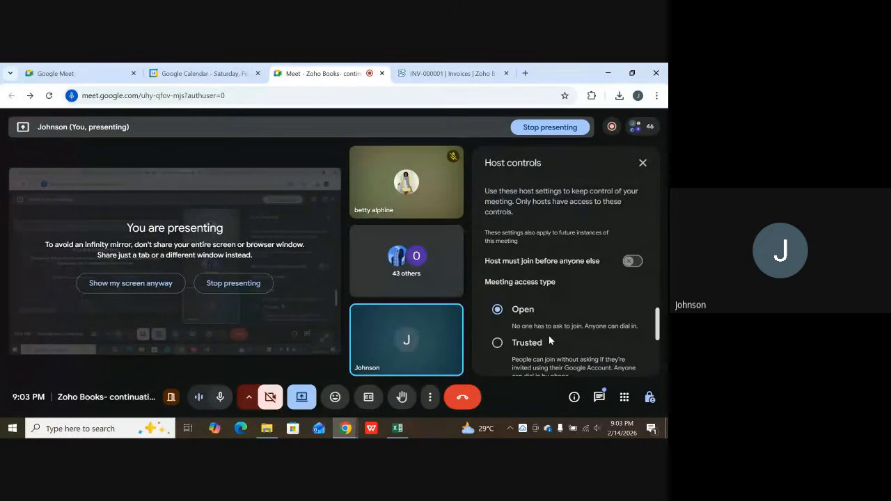
pyautogui.scroll(1, 548, 335)
pyautogui.scroll(5, 550, 338)
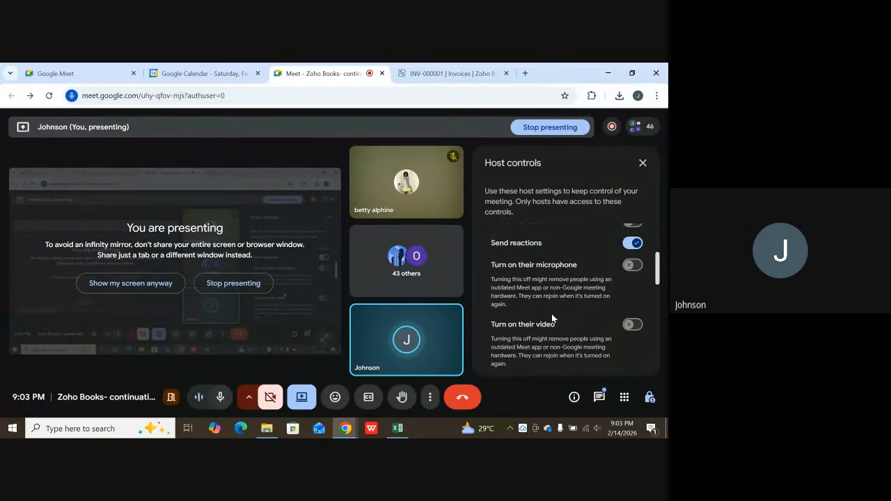
pyautogui.click(632, 269)
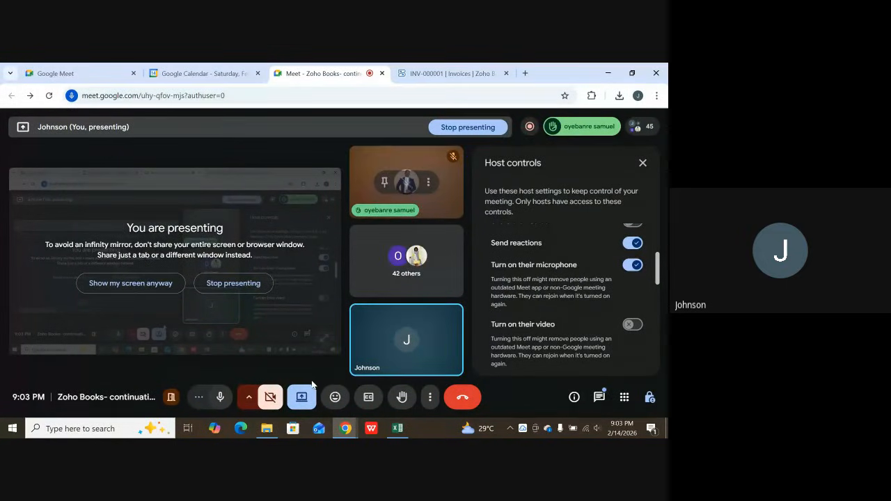
# Open the meeting chat to read the participants' messages.
pyautogui.click(220, 398)
pyautogui.click(219, 400)
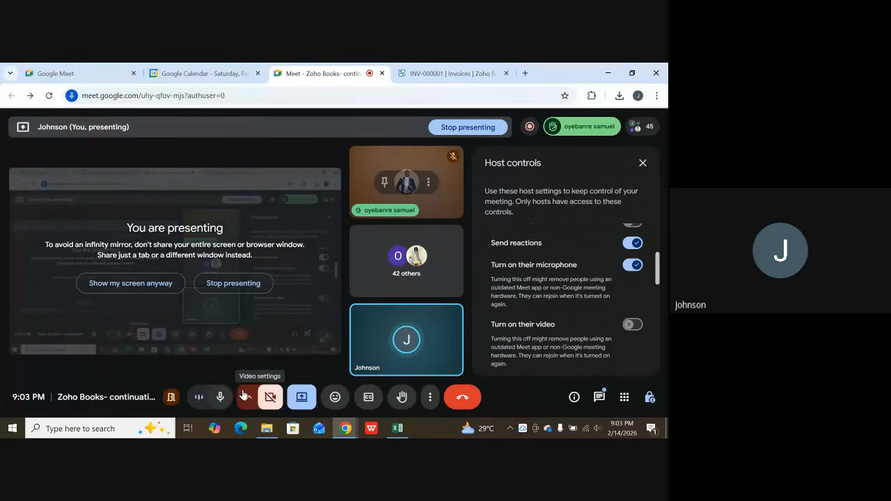
pyautogui.click(600, 400)
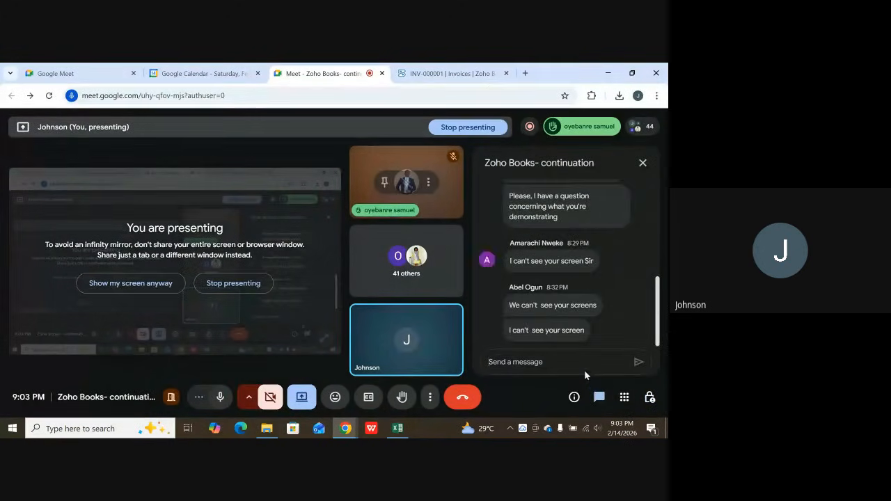
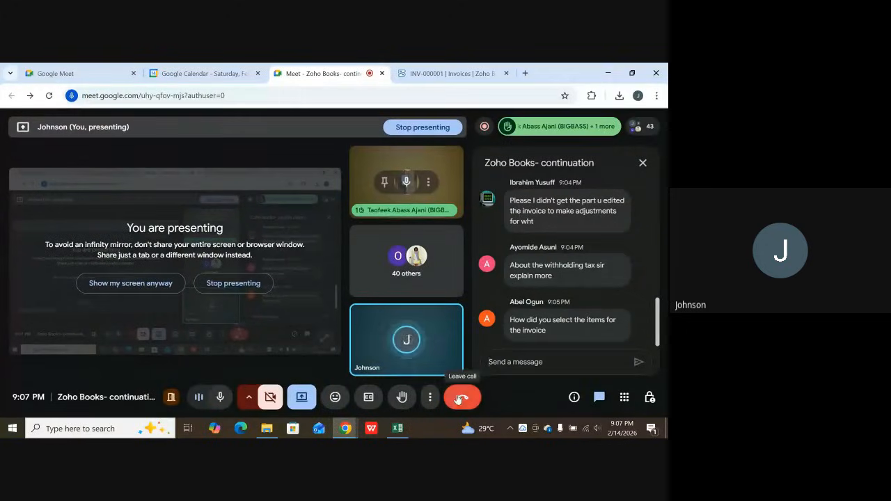
# Stop contributors from turning on their microphone in the meeting's host controls and switch back to Zoho Books.
pyautogui.click(649, 397)
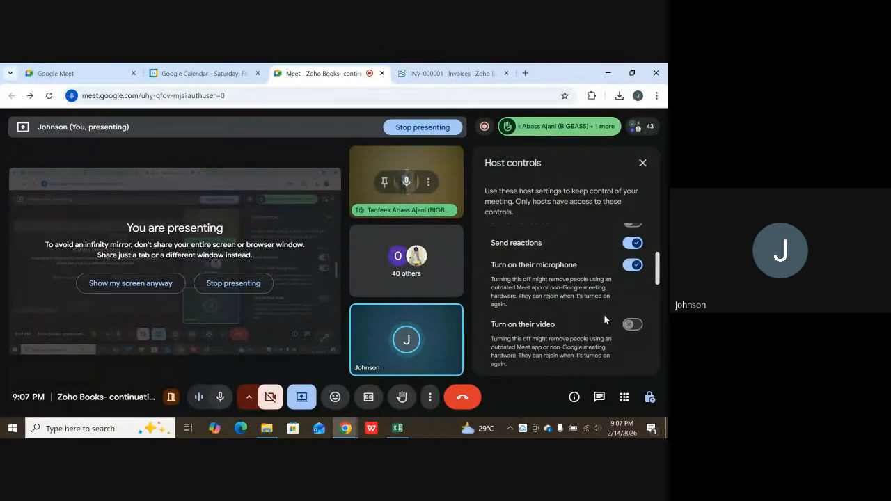
pyautogui.click(633, 264)
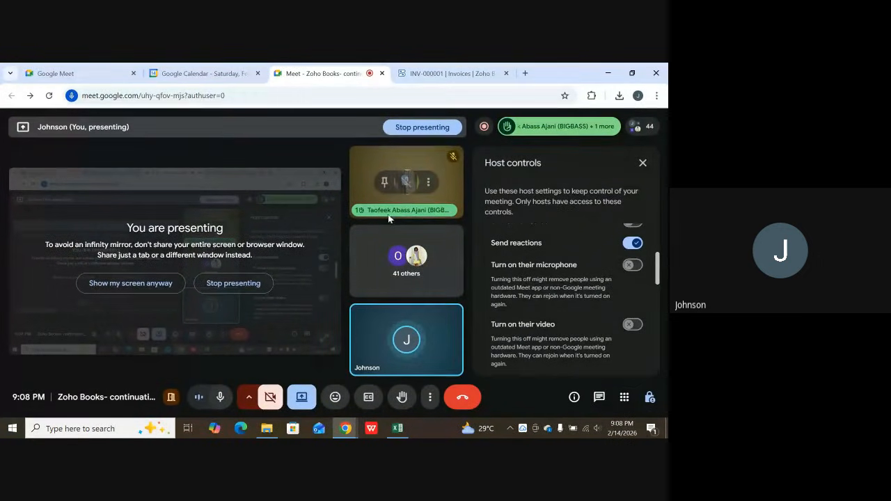
pyautogui.click(432, 75)
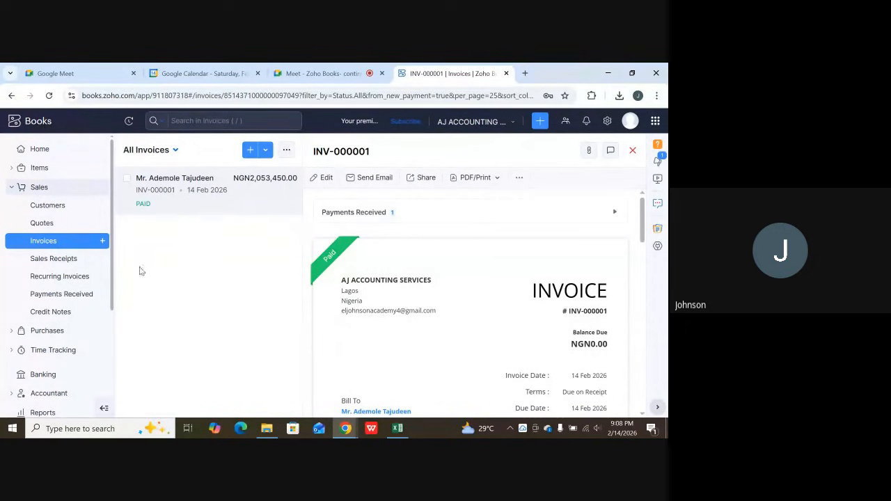
# Start a new customer record and enter the primary contact's salutation Mrs., first name and last name.
pyautogui.click(67, 205)
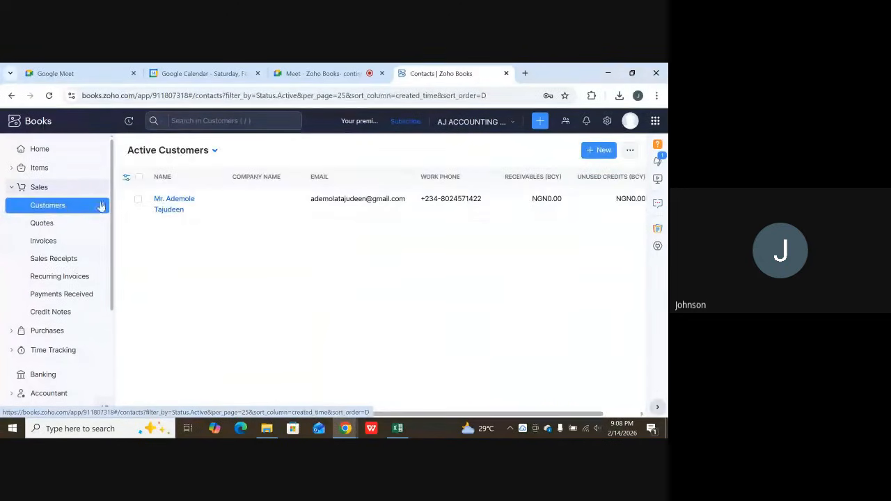
pyautogui.click(597, 152)
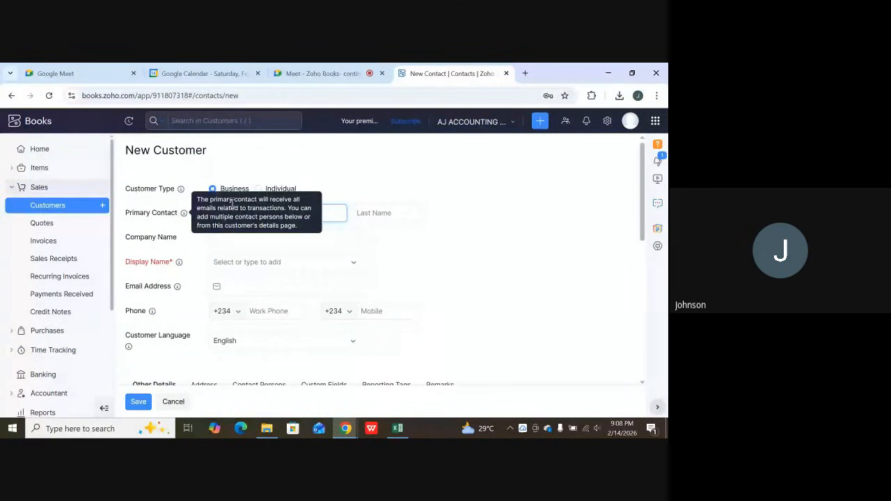
pyautogui.click(258, 212)
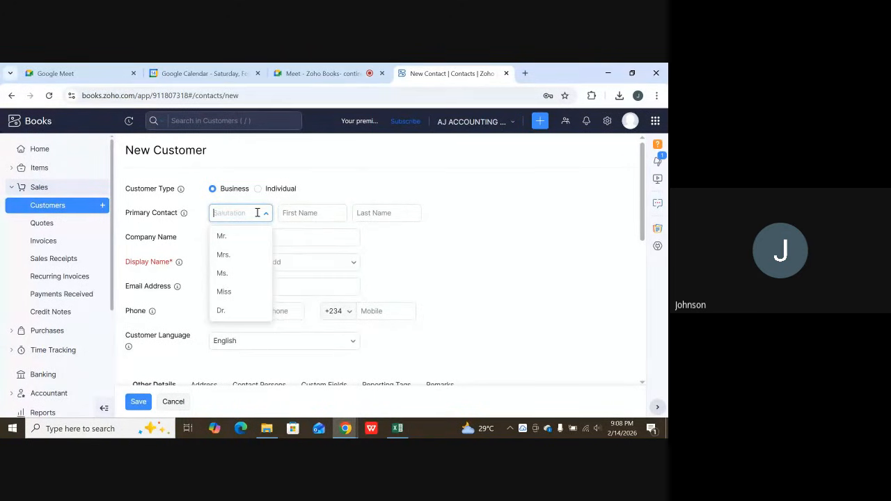
pyautogui.click(233, 255)
pyautogui.click(303, 213)
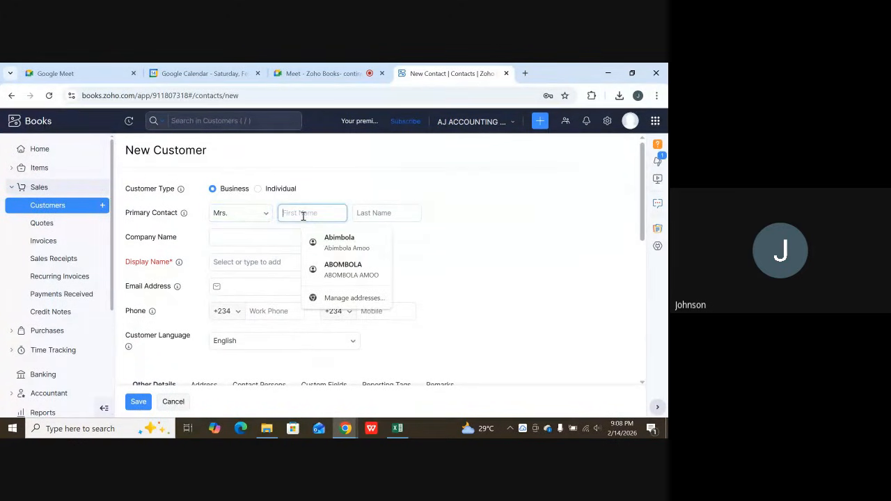
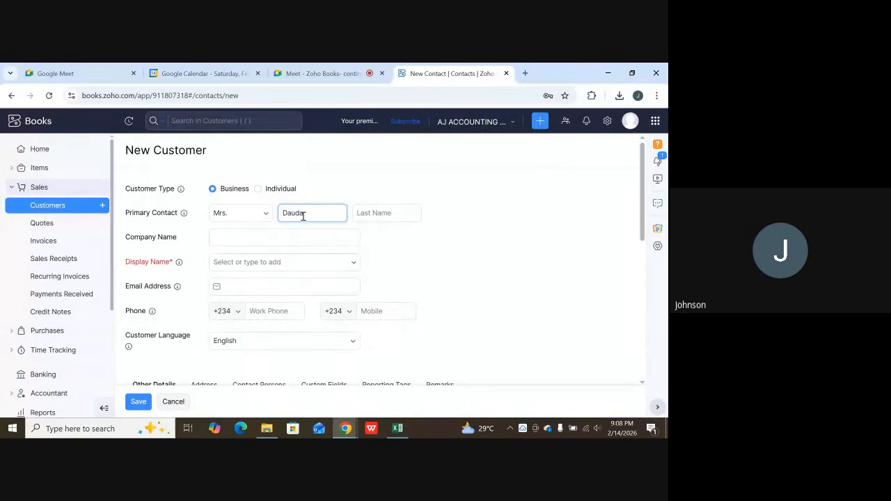
pyautogui.press('Tab')
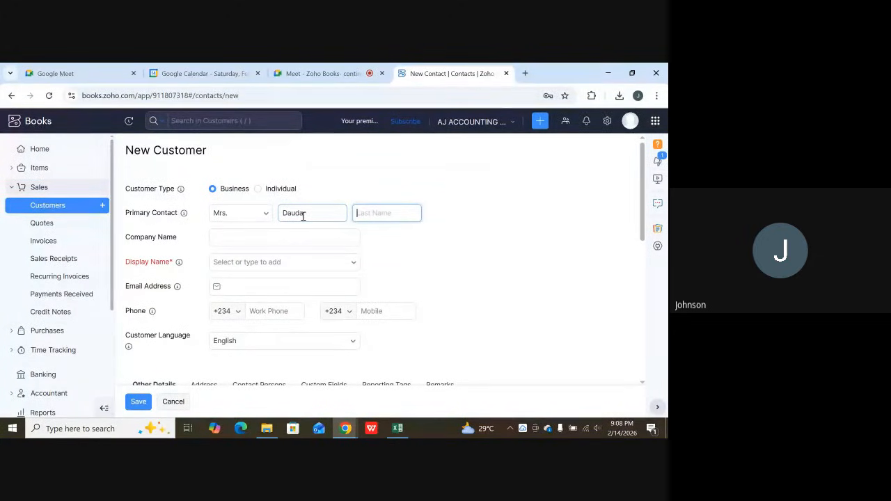
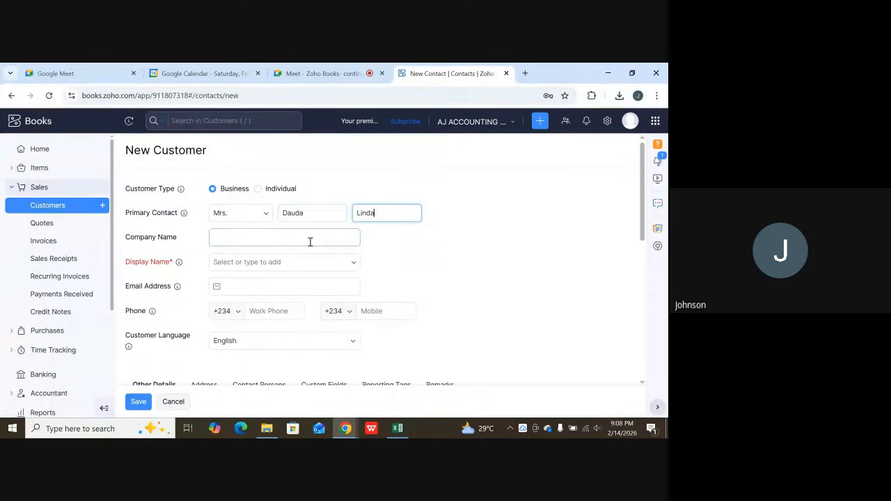
# Enter the business customer's company name in capitals, ending in MALL, and keep it as the display name.
pyautogui.scroll(-1, 309, 241)
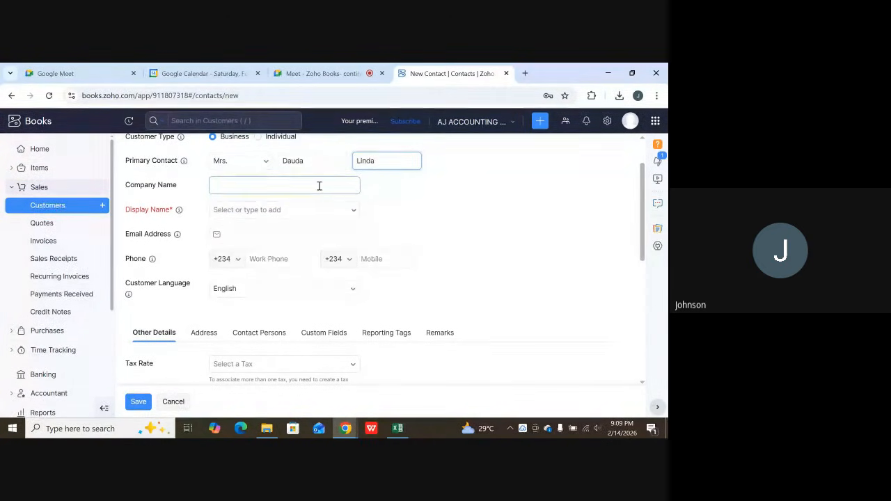
pyautogui.scroll(1, 314, 189)
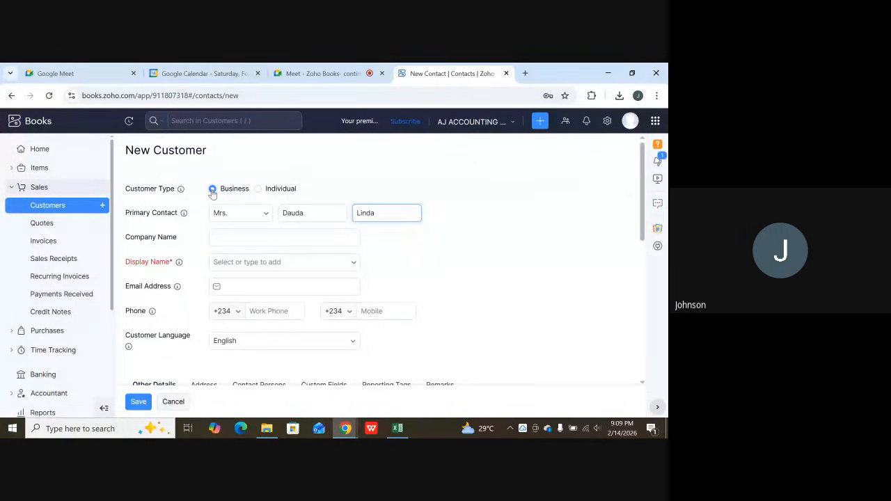
pyautogui.click(221, 238)
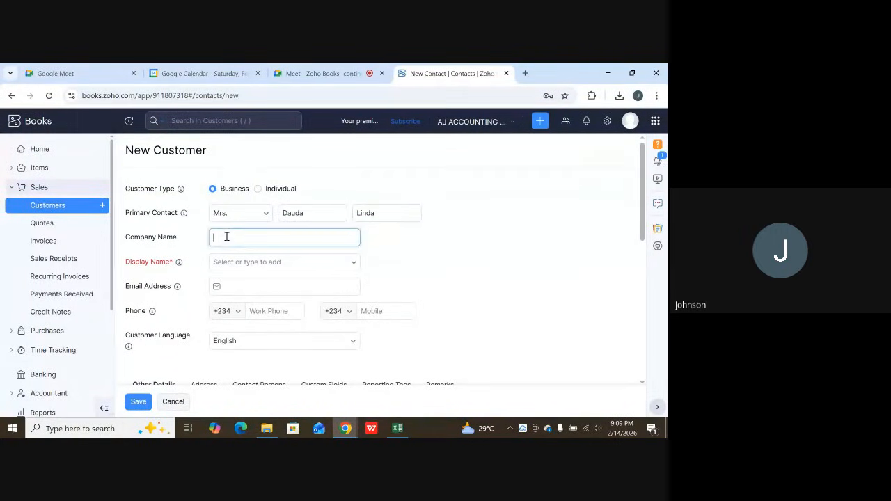
pyautogui.write('MALL')
pyautogui.click(264, 260)
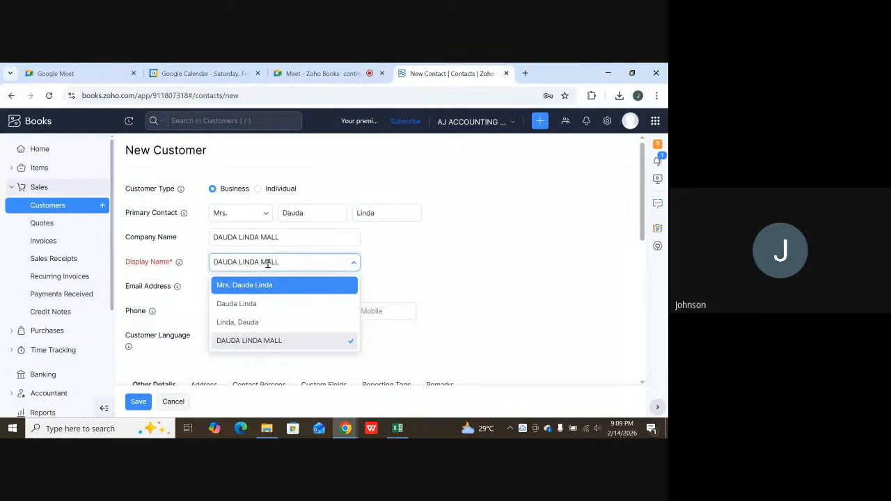
pyautogui.click(445, 246)
# Fill in the new customer's email address and work phone number.
pyautogui.click(253, 286)
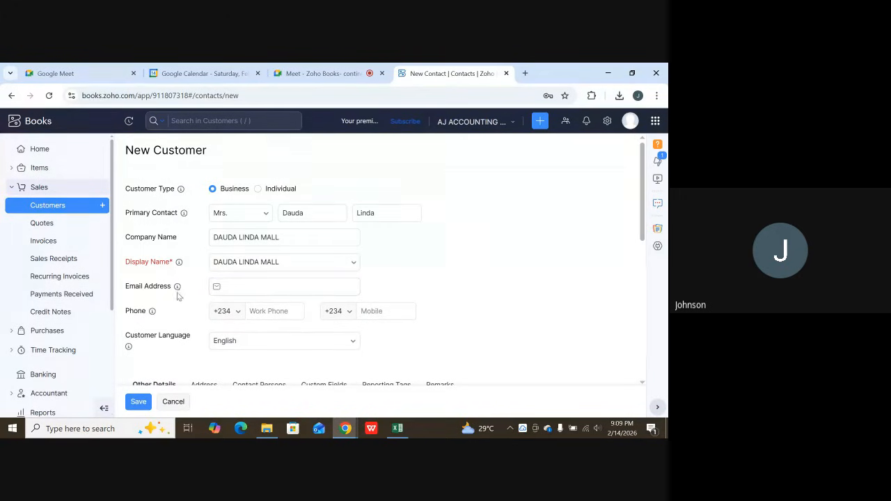
pyautogui.click(238, 286)
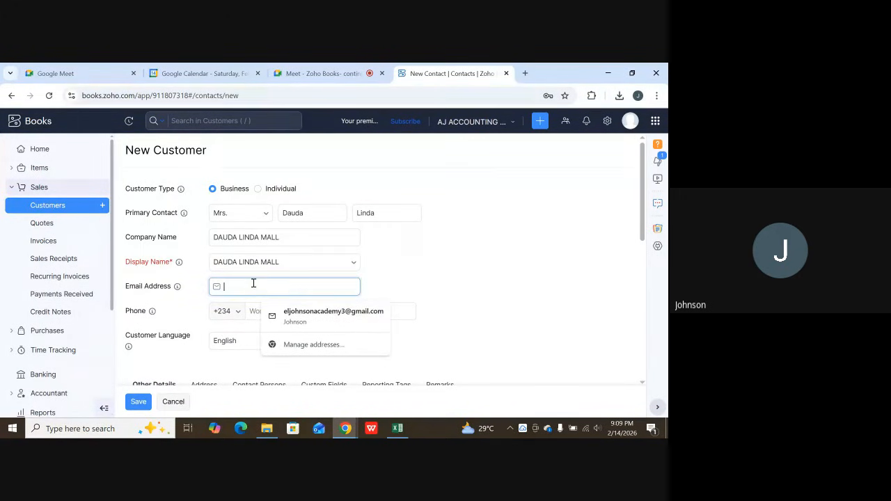
pyautogui.write('D')
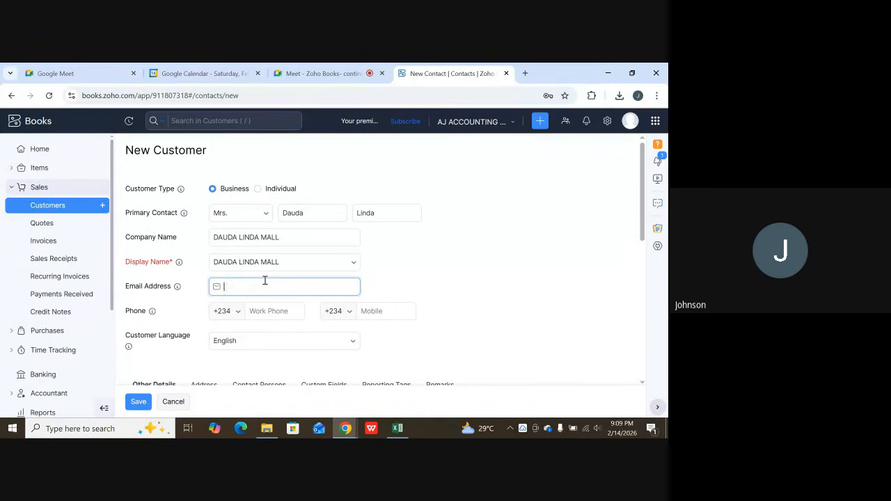
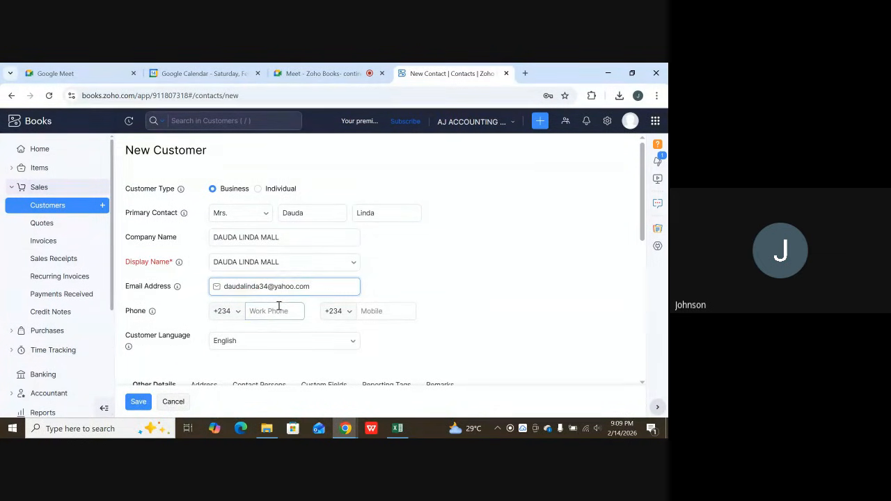
pyautogui.scroll(-1, 281, 311)
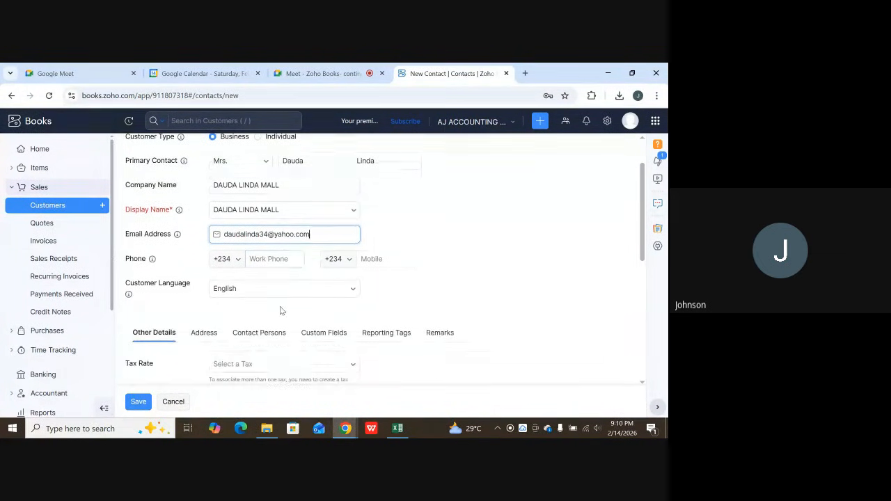
pyautogui.click(263, 258)
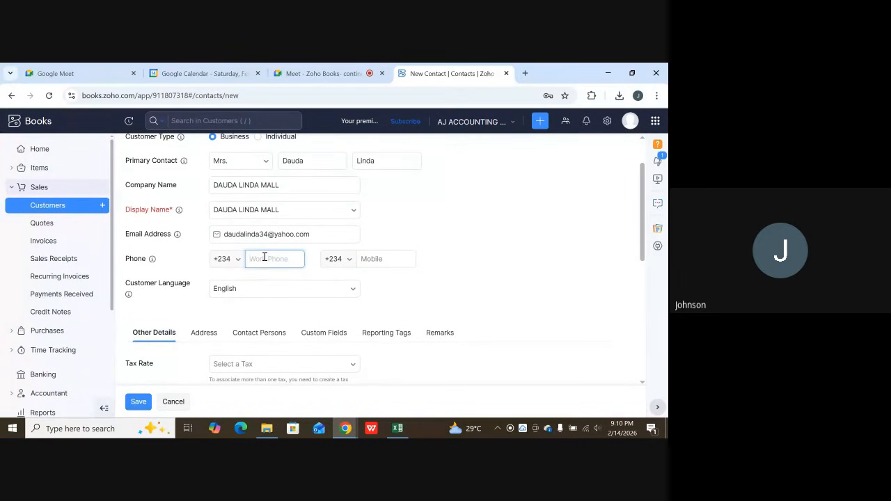
# Set the customer's tax rate to VAT [7.5%].
pyautogui.scroll(-1, 304, 272)
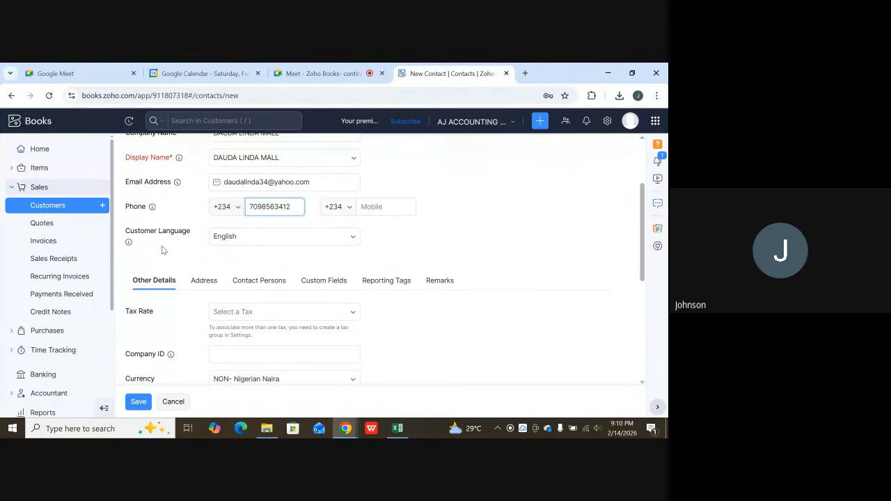
pyautogui.scroll(-1, 160, 271)
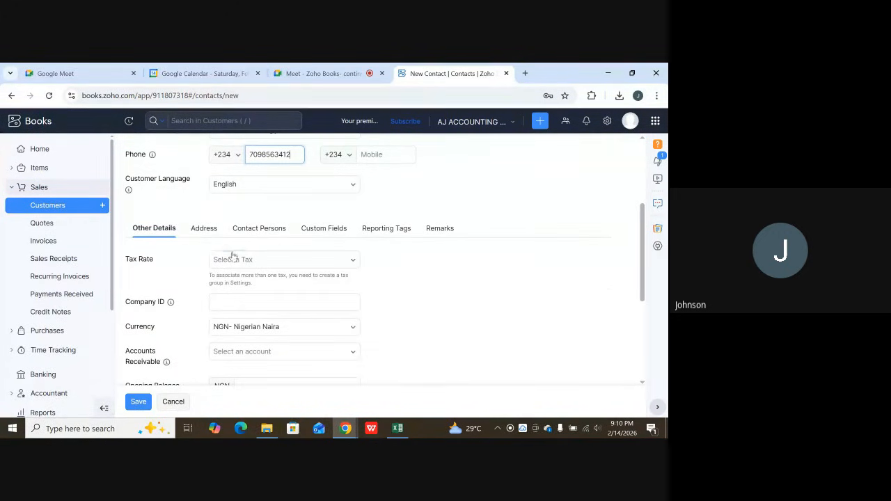
pyautogui.click(257, 263)
pyautogui.click(257, 262)
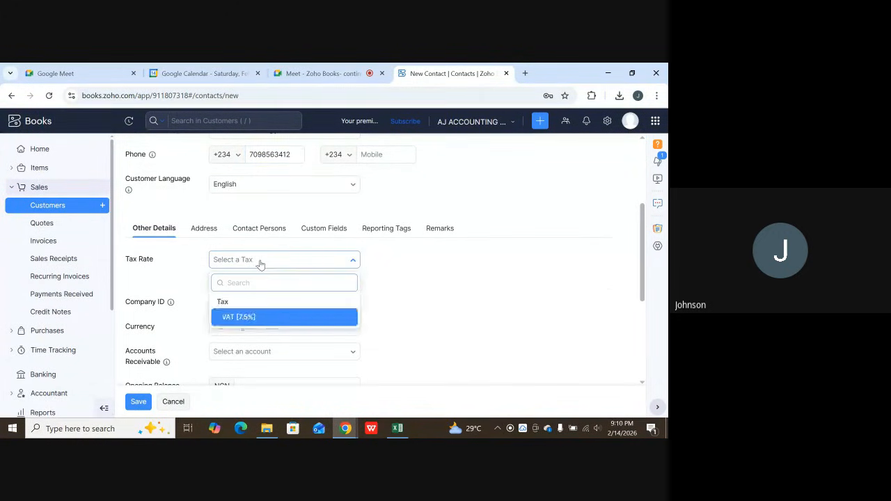
pyautogui.click(263, 318)
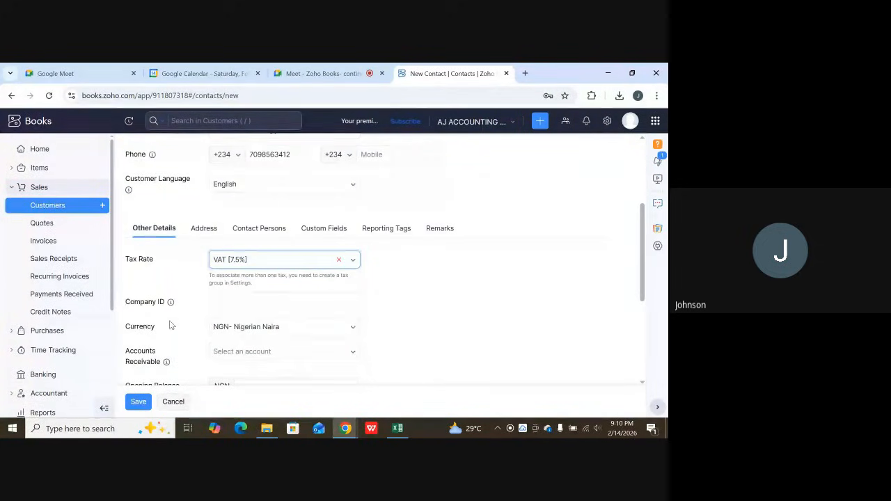
# Leave the company ID blank and assign the Accounts Receivable account to the customer.
pyautogui.click(243, 301)
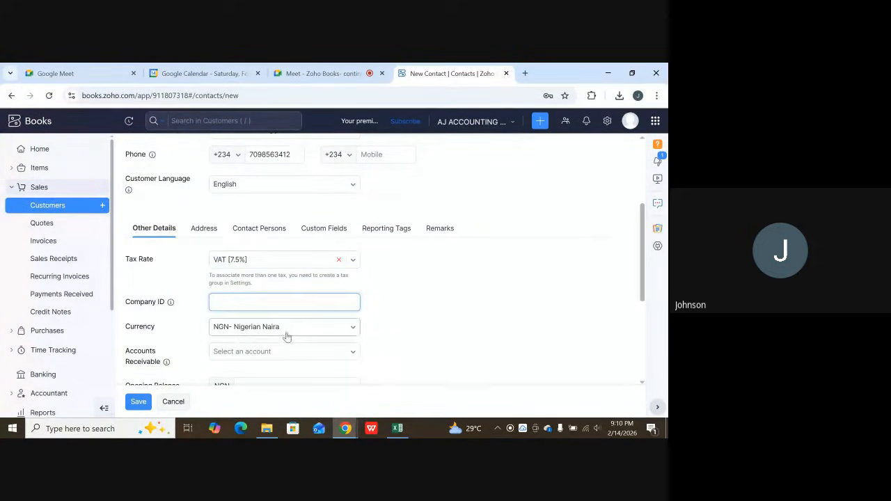
pyautogui.scroll(-1, 292, 327)
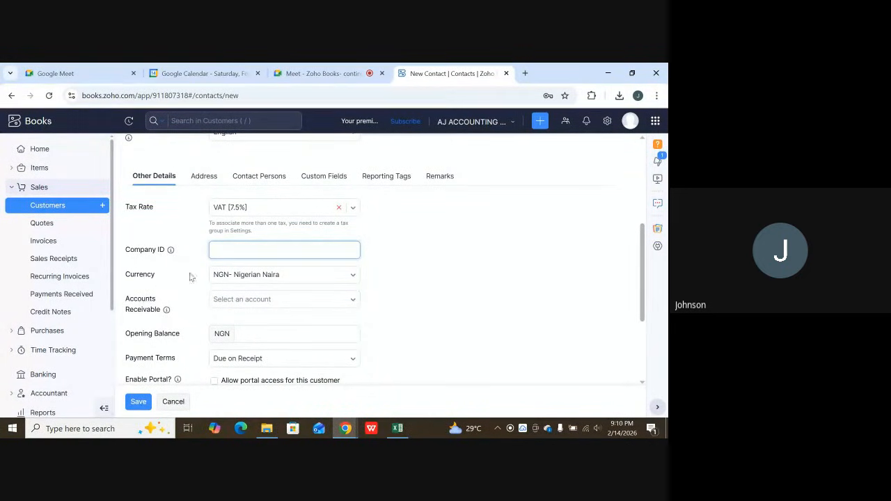
pyautogui.click(256, 302)
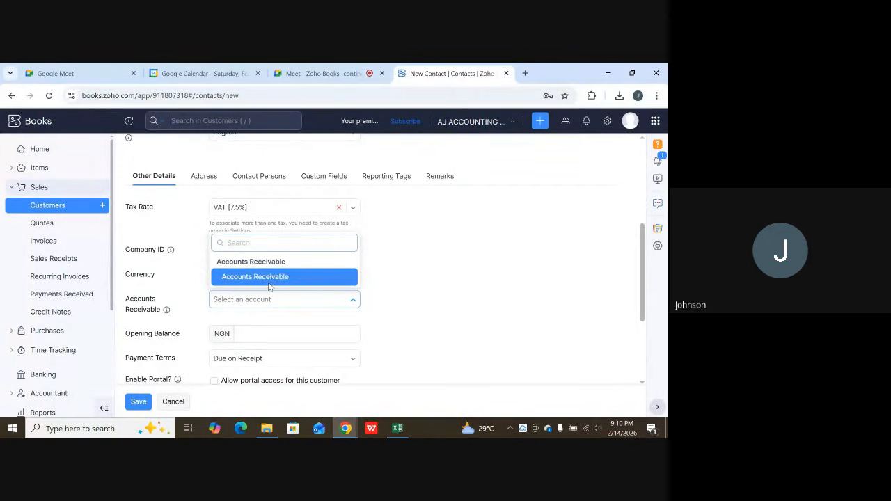
pyautogui.click(270, 278)
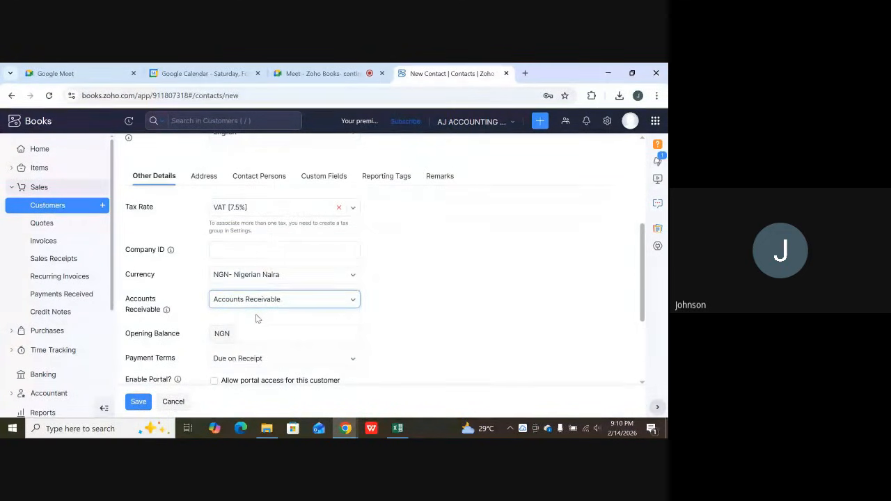
# Set the customer's opening balance to NGN 5000000.
pyautogui.scroll(-1, 255, 314)
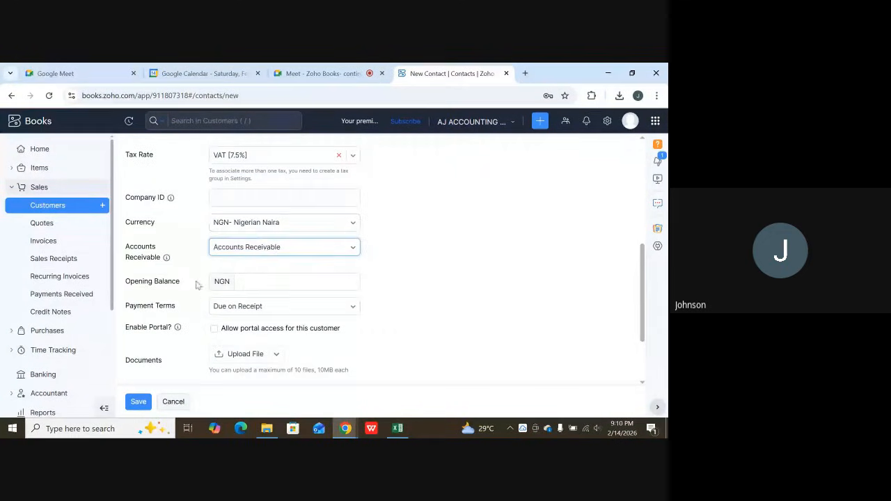
pyautogui.scroll(-1, 198, 284)
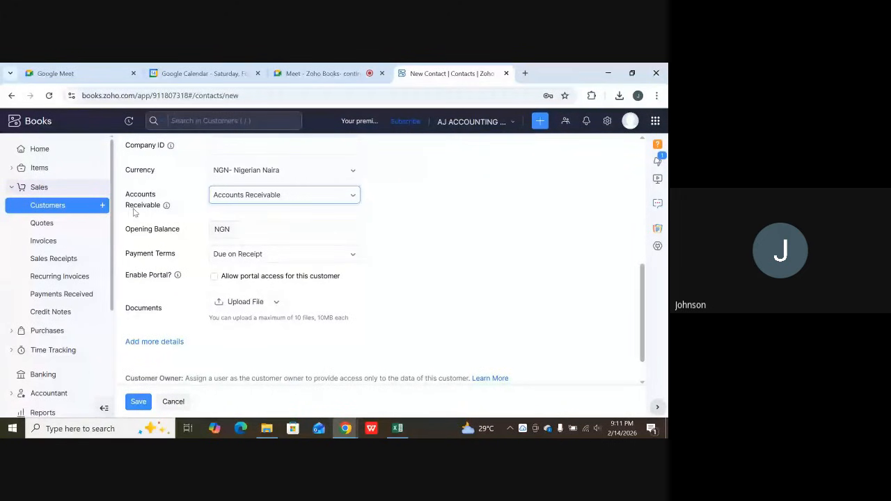
pyautogui.click(245, 223)
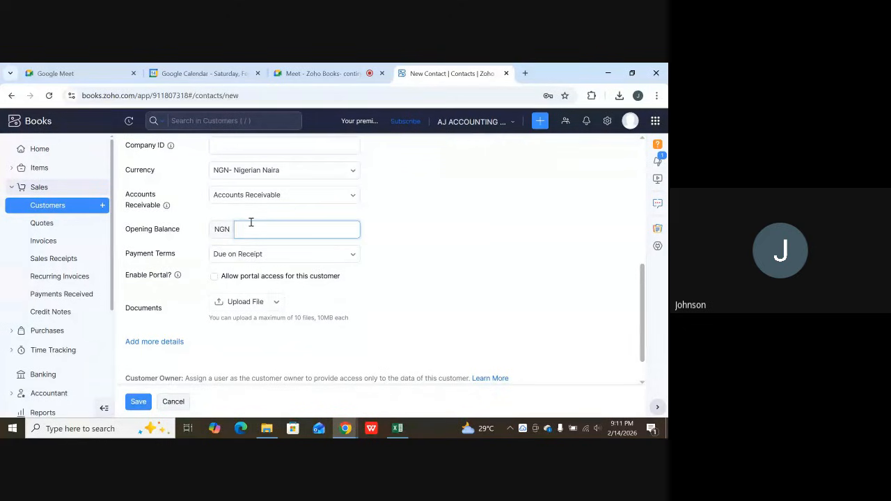
pyautogui.scroll(3, 250, 222)
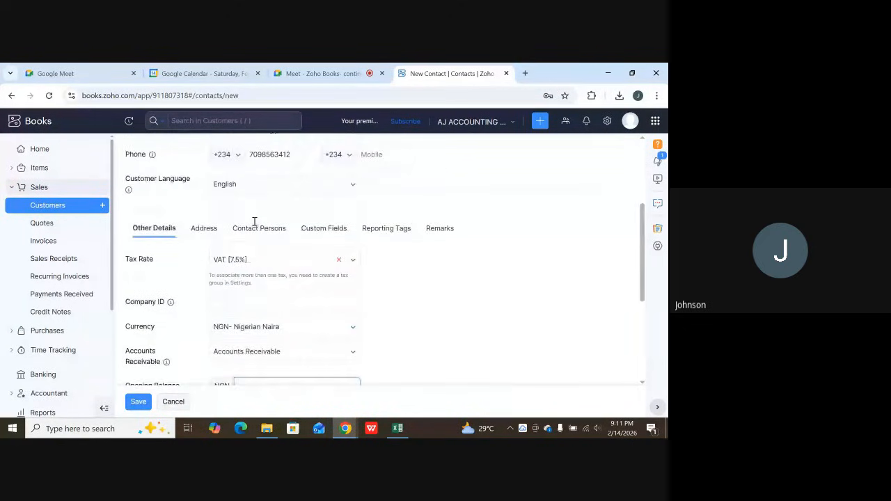
pyautogui.scroll(2, 227, 253)
pyautogui.scroll(-4, 255, 279)
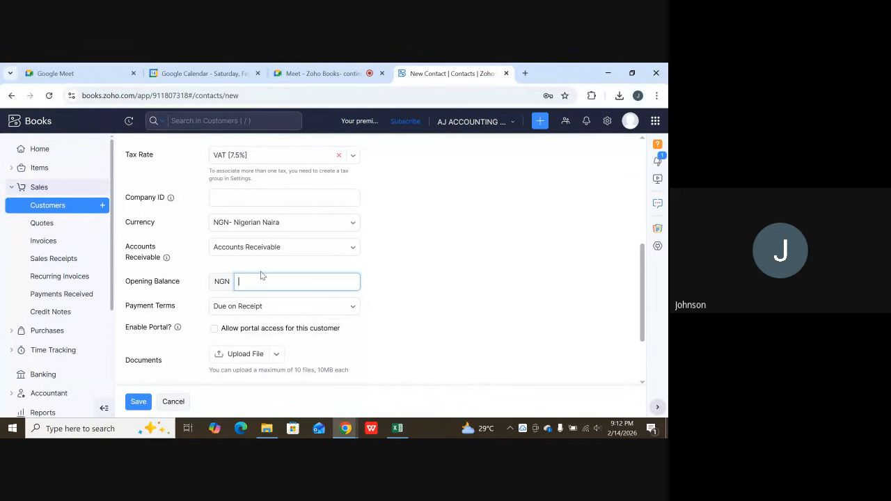
pyautogui.write('5')
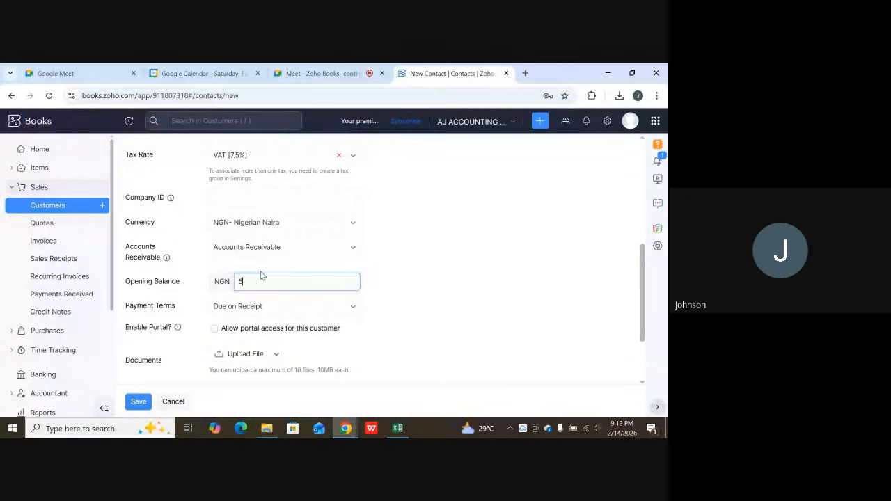
pyautogui.write('000000')
pyautogui.click(392, 270)
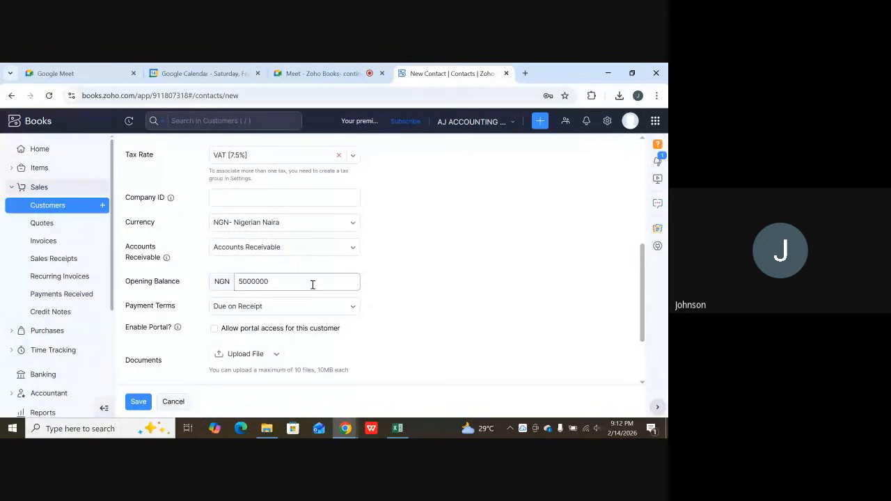
# Set the new customer's payment terms to Net 30.
pyautogui.scroll(-1, 313, 284)
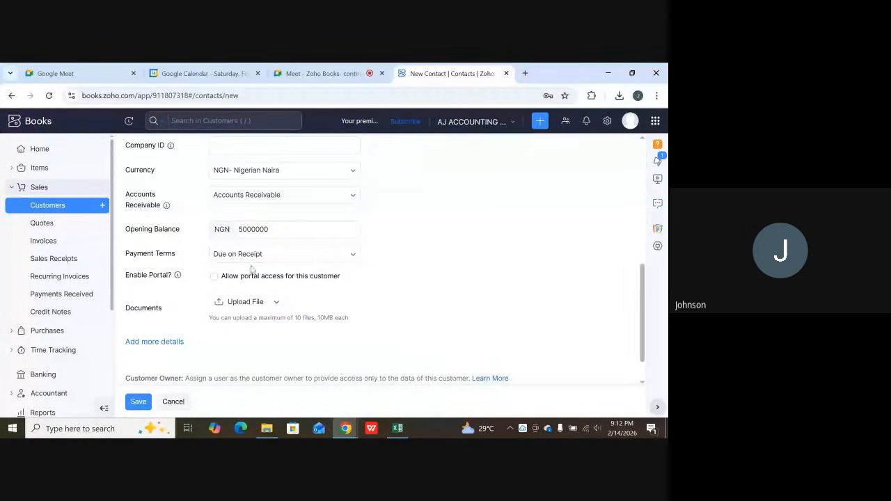
pyautogui.click(274, 256)
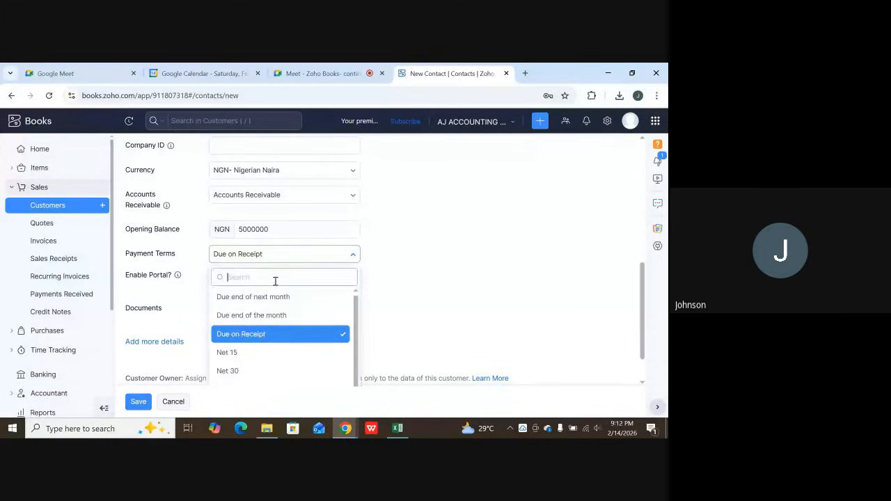
pyautogui.scroll(-1, 271, 299)
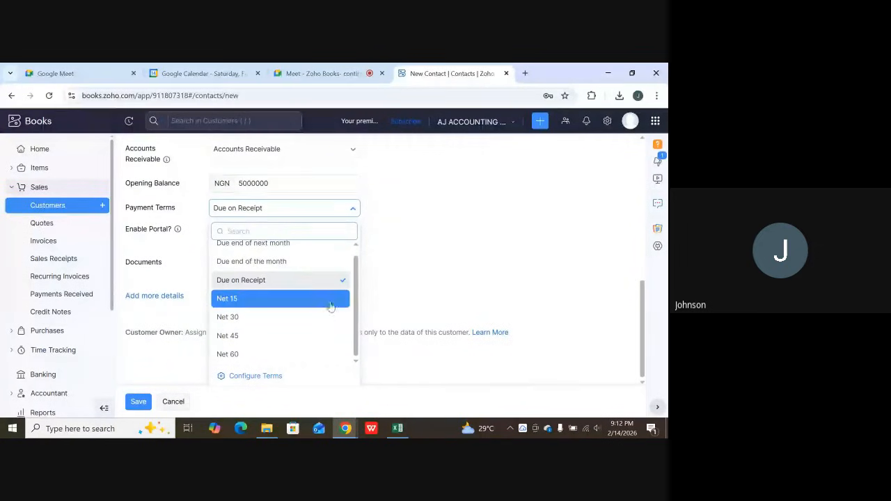
pyautogui.scroll(1, 286, 253)
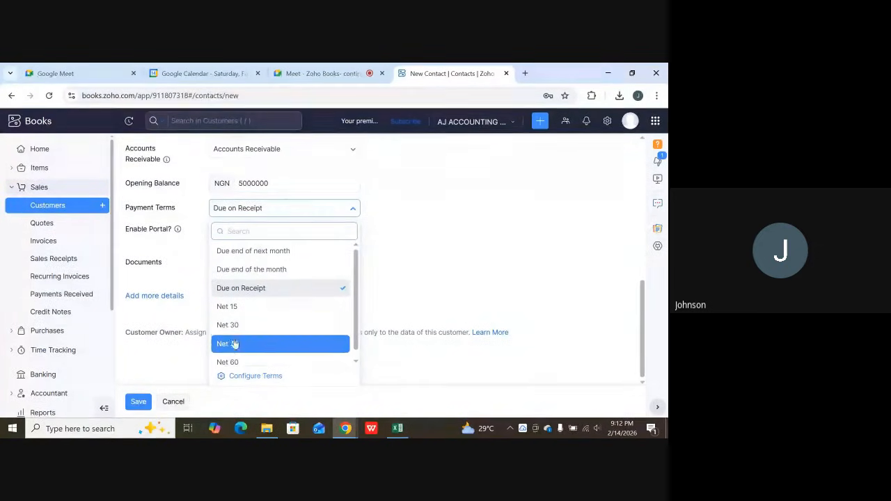
pyautogui.scroll(-1, 235, 342)
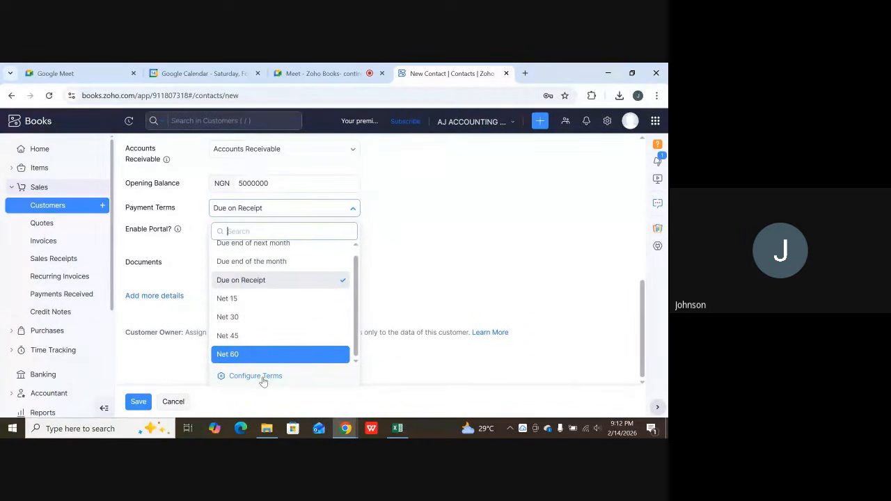
pyautogui.click(232, 316)
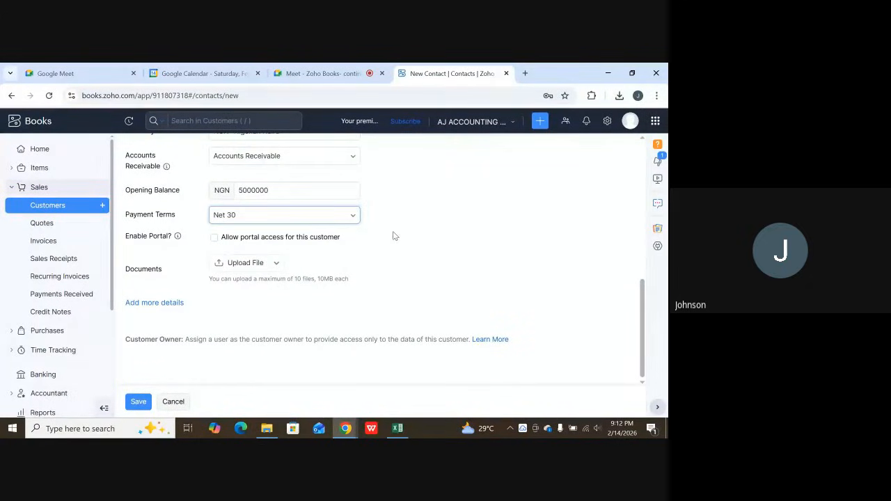
pyautogui.scroll(1, 393, 236)
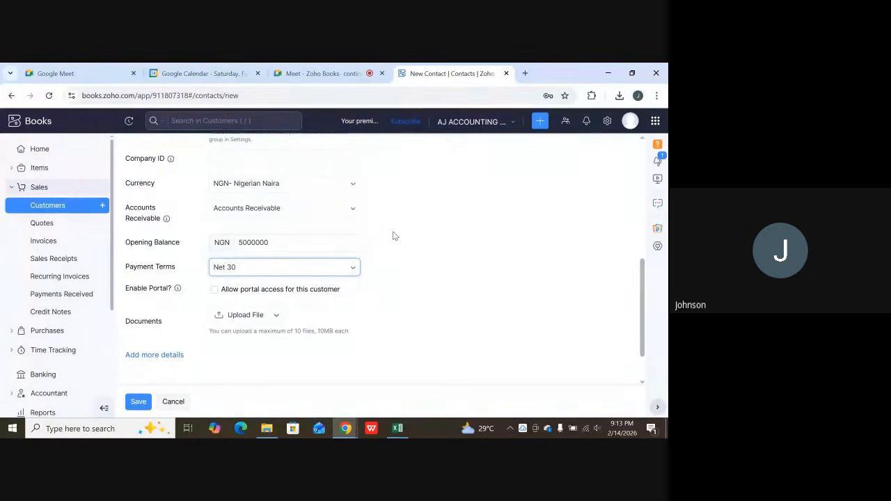
pyautogui.scroll(-1, 348, 243)
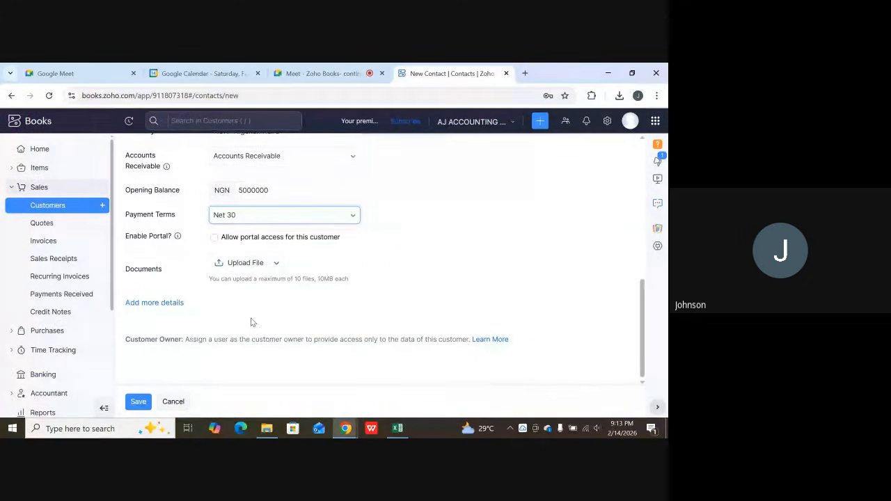
# Look through the new customer's Address, Contact Persons and Custom Fields sections without filling them in.
pyautogui.scroll(5, 261, 318)
pyautogui.scroll(2, 265, 314)
pyautogui.scroll(-4, 176, 249)
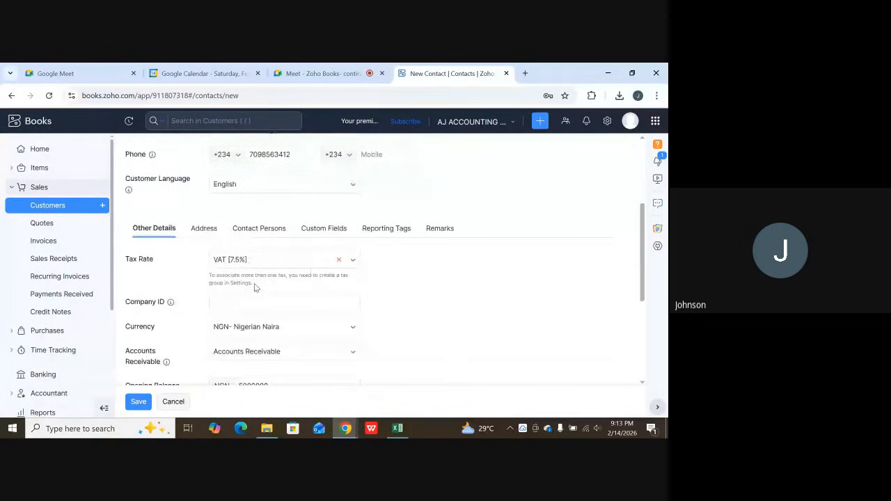
pyautogui.click(206, 235)
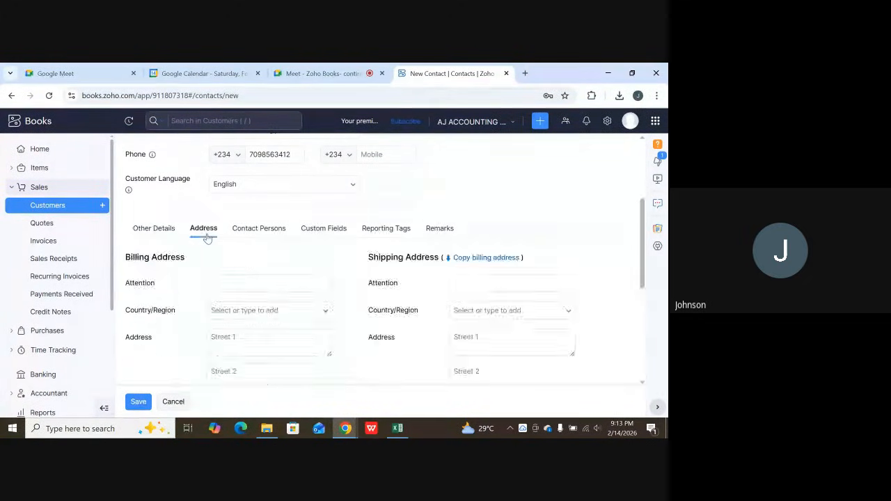
pyautogui.click(277, 233)
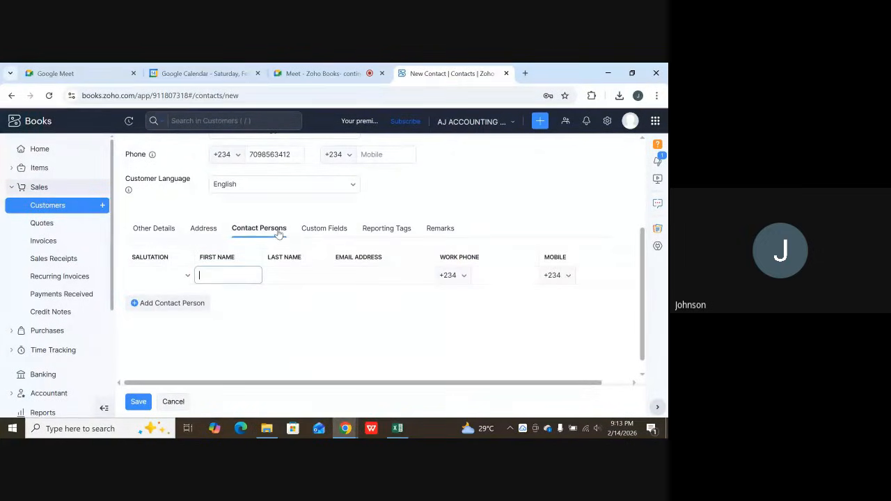
pyautogui.click(337, 238)
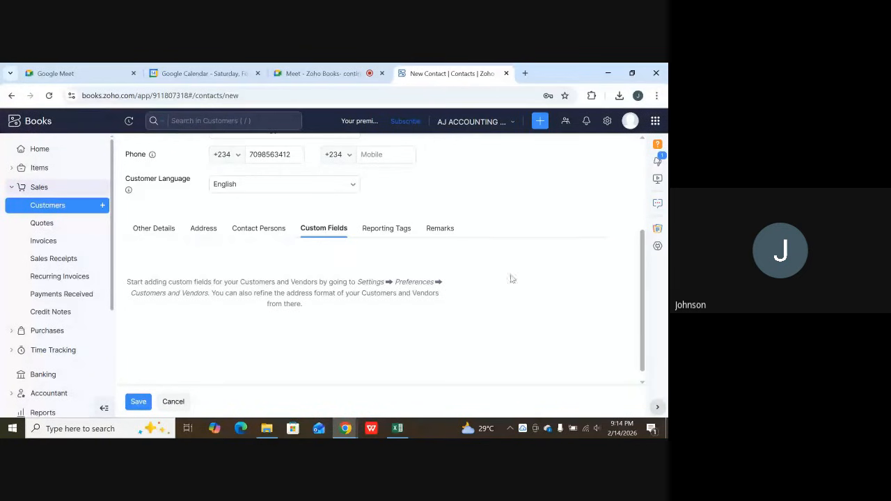
pyautogui.click(577, 429)
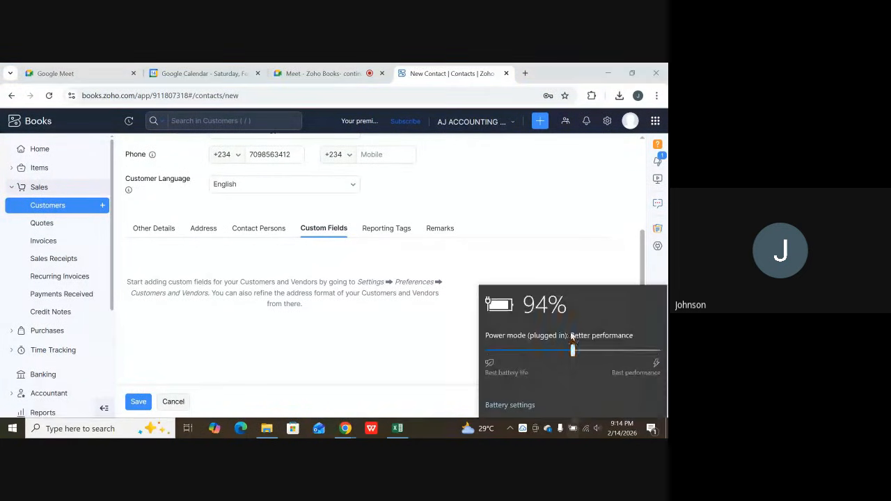
pyautogui.click(561, 246)
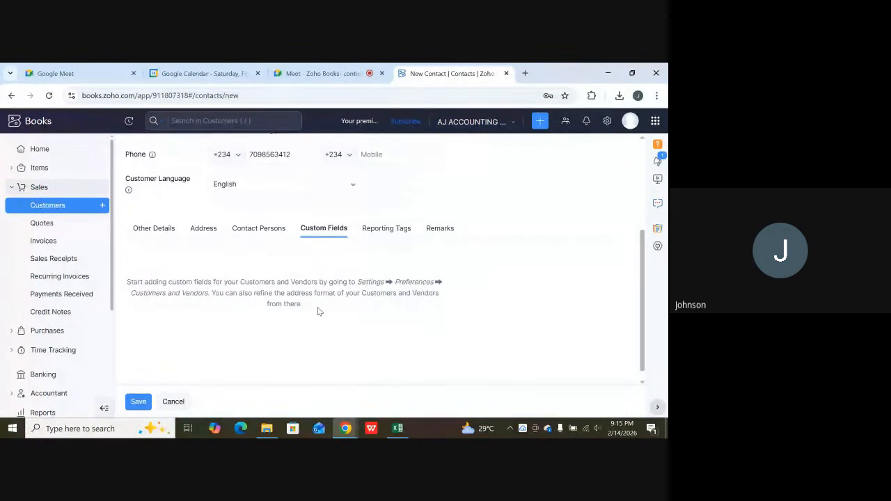
# Review the new customer form, checking the customer type, primary contact, company name, display name, email and phone.
pyautogui.scroll(3, 302, 307)
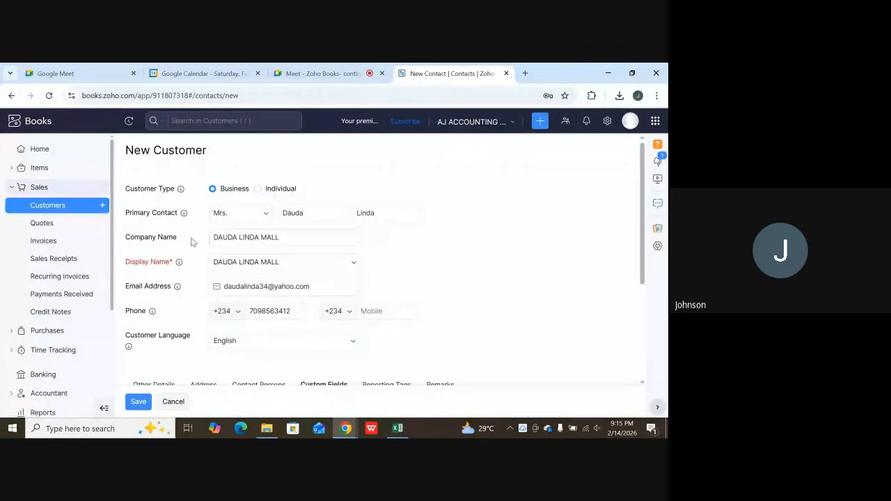
pyautogui.scroll(-2, 287, 289)
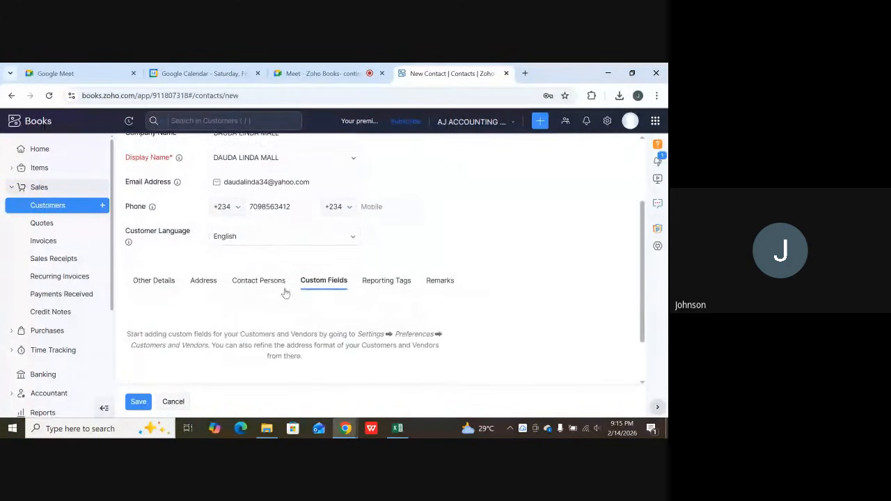
pyautogui.scroll(-1, 272, 300)
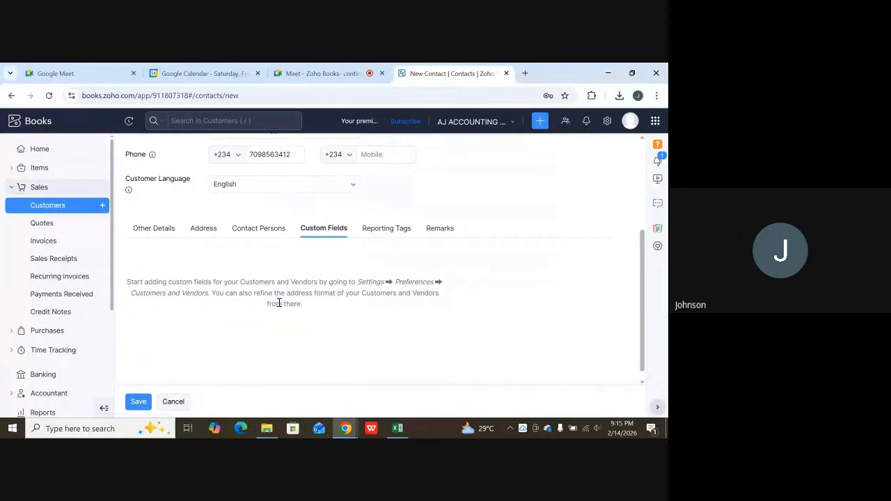
pyautogui.scroll(2, 278, 303)
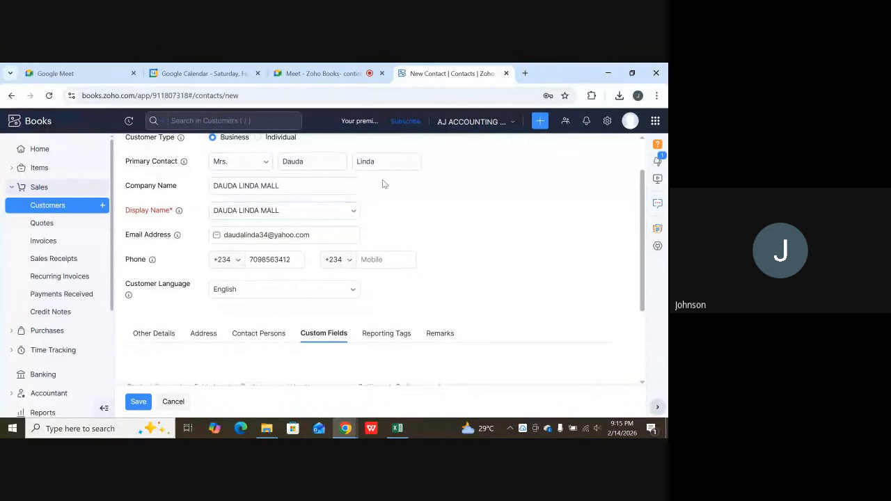
pyautogui.scroll(1, 323, 200)
pyautogui.scroll(-2, 323, 299)
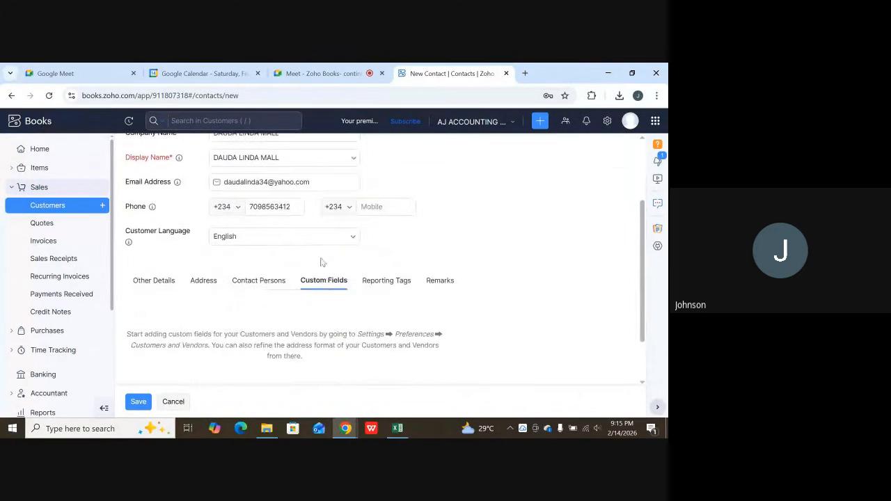
pyautogui.scroll(2, 324, 263)
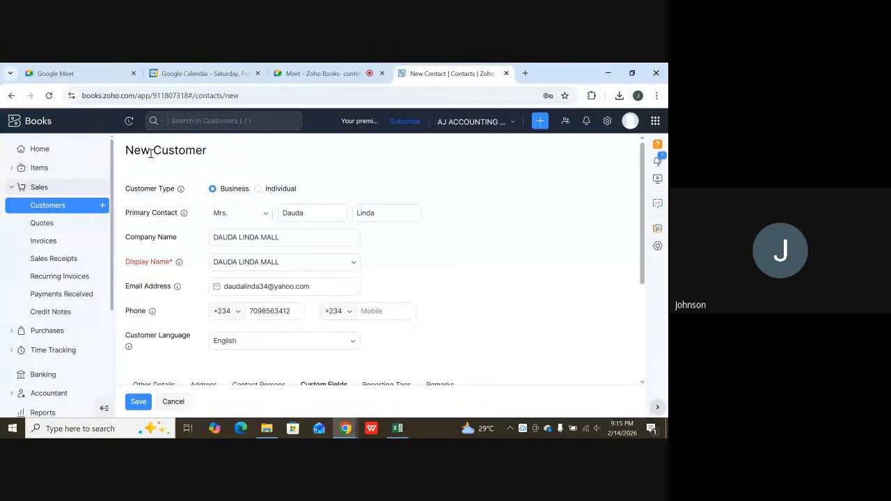
pyautogui.scroll(-2, 300, 218)
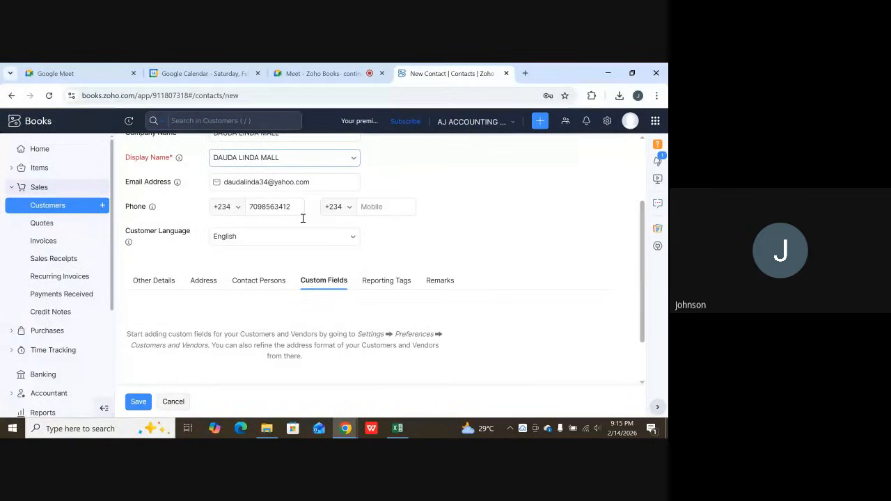
pyautogui.scroll(2, 302, 218)
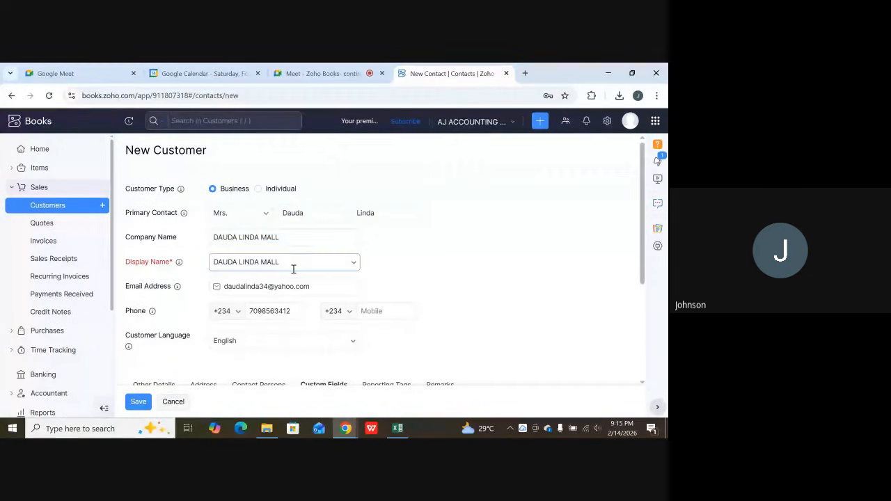
pyautogui.scroll(-3, 313, 259)
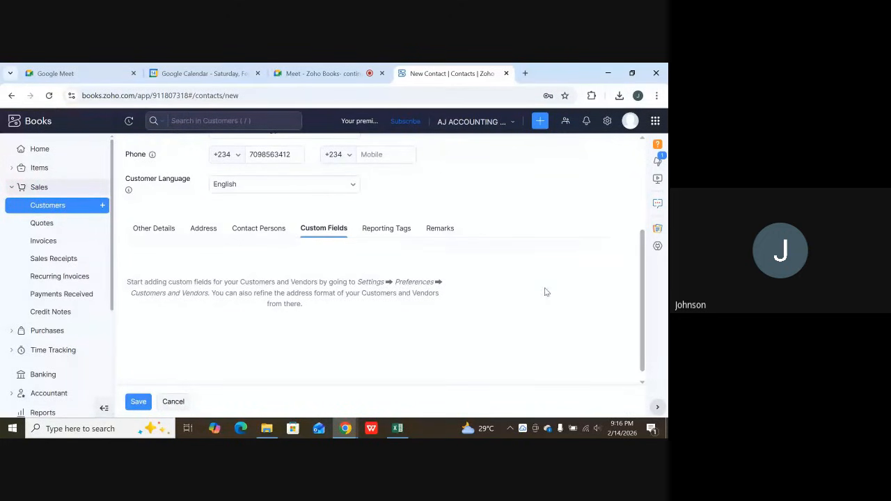
pyautogui.scroll(3, 241, 175)
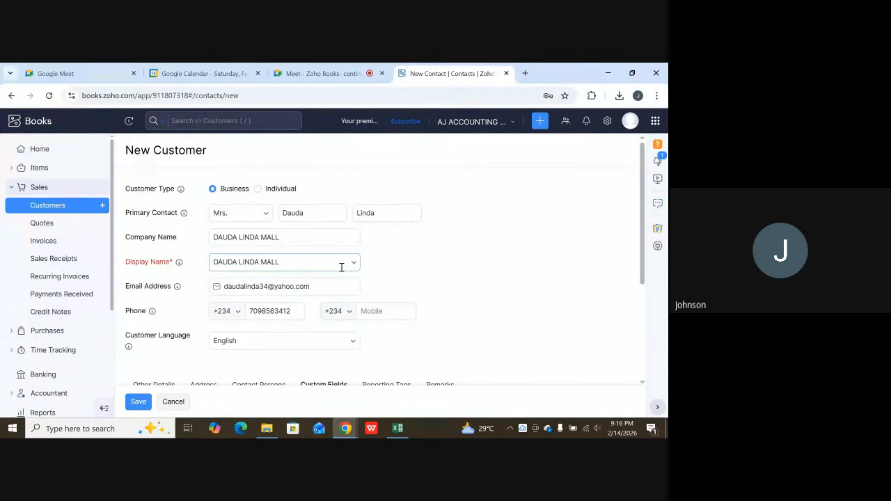
pyautogui.scroll(-3, 335, 262)
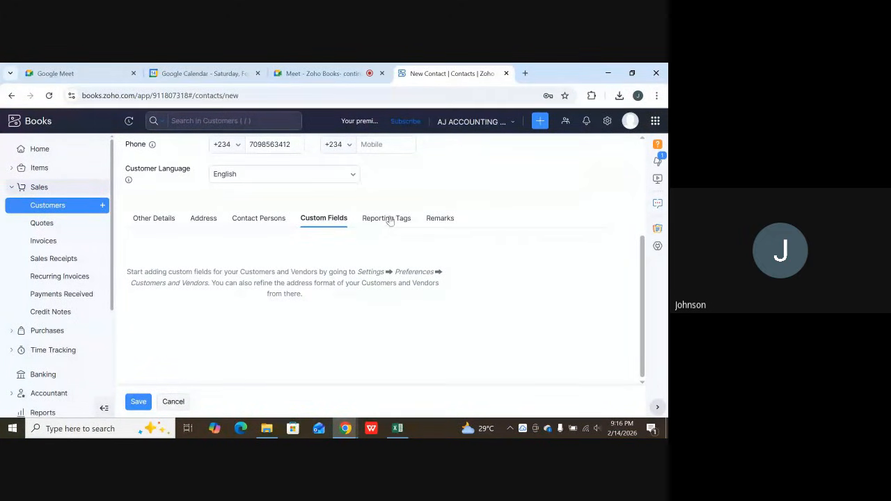
pyautogui.scroll(3, 275, 280)
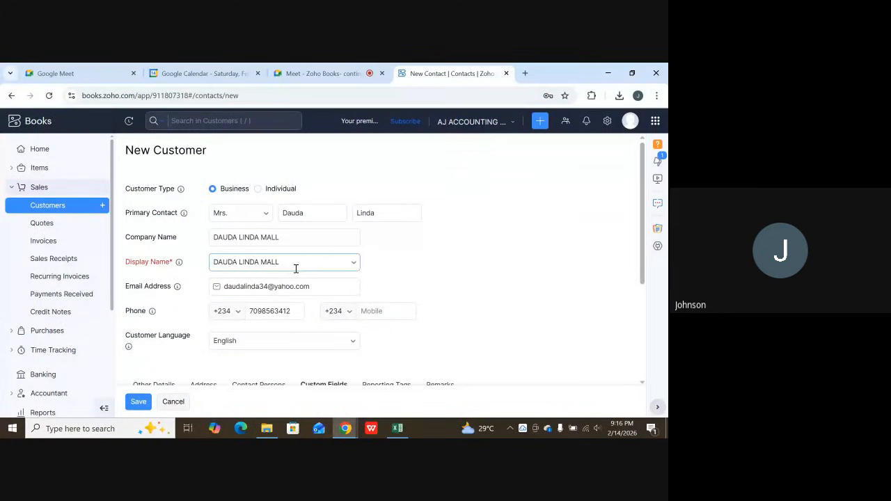
# Save the new business customer.
pyautogui.scroll(-3, 295, 268)
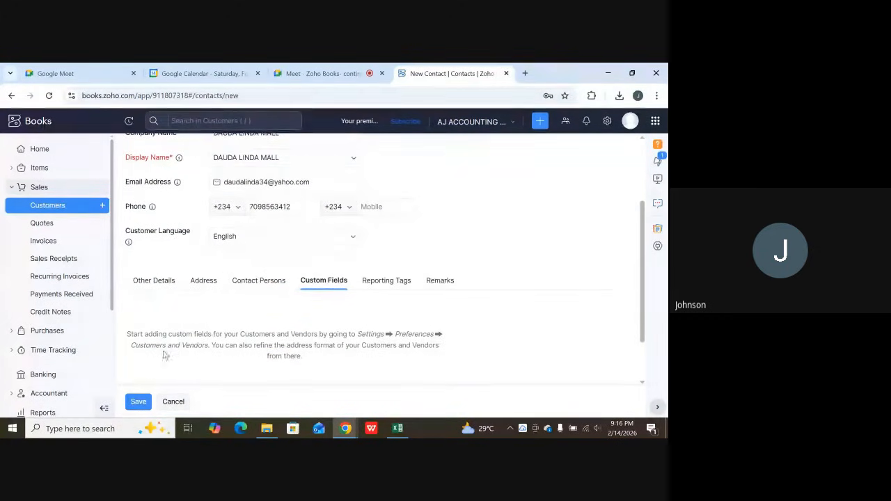
pyautogui.click(137, 403)
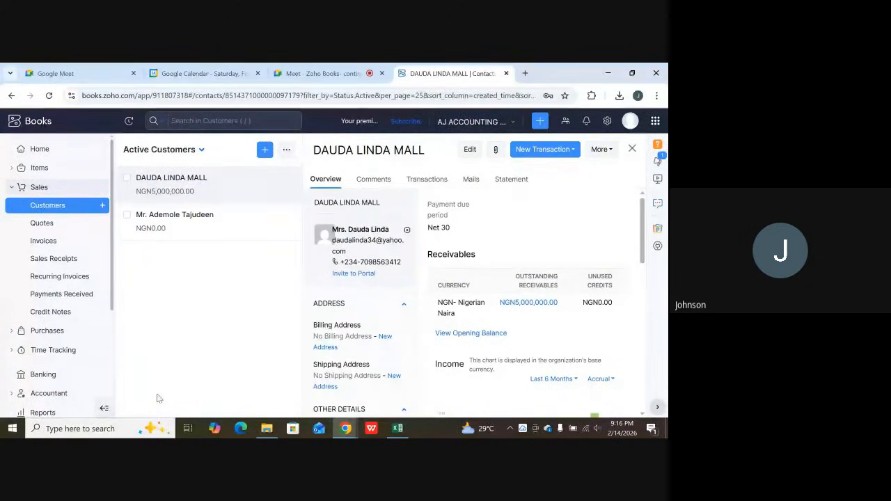
# Open the sales invoices list and start a new invoice.
pyautogui.click(58, 188)
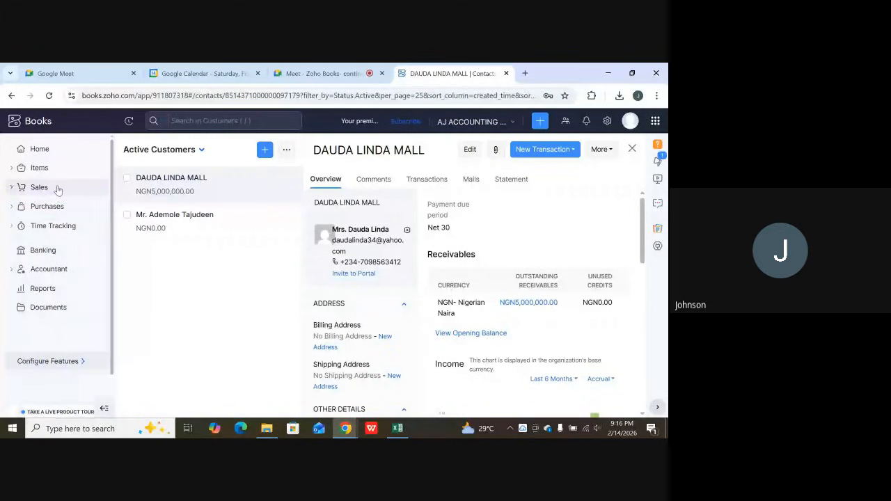
pyautogui.click(58, 188)
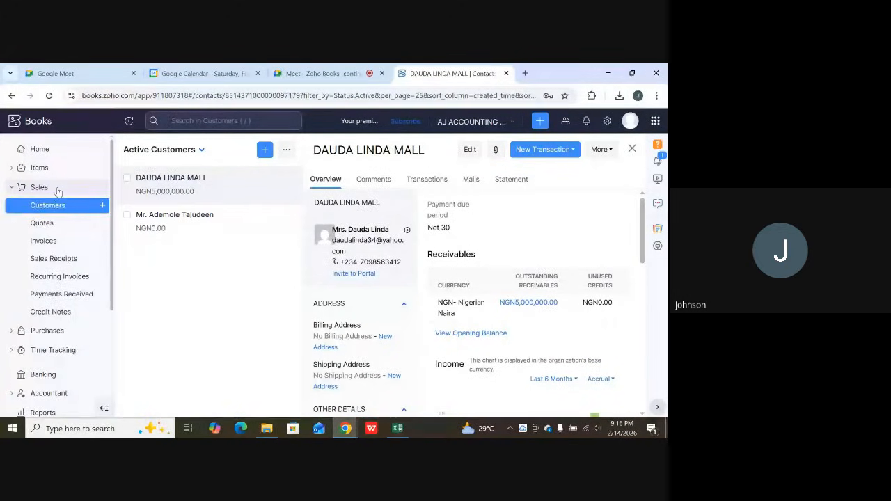
pyautogui.click(43, 241)
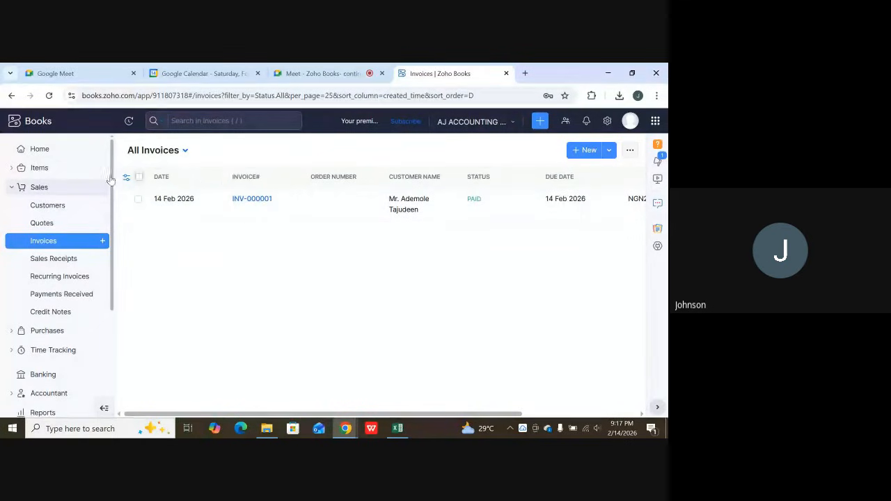
pyautogui.click(592, 151)
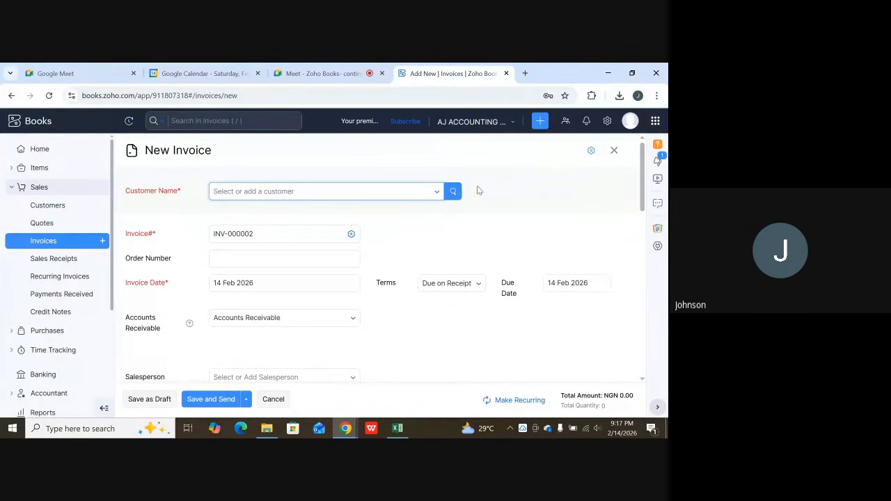
pyautogui.click(428, 191)
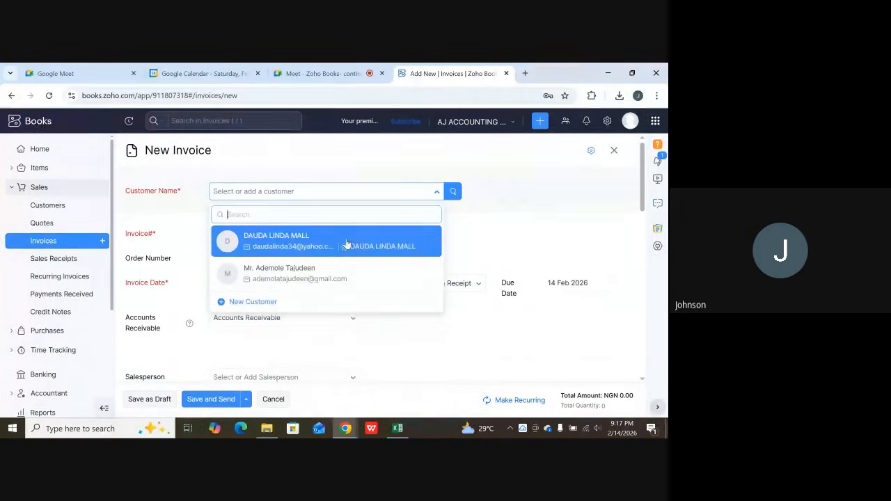
pyautogui.click(451, 193)
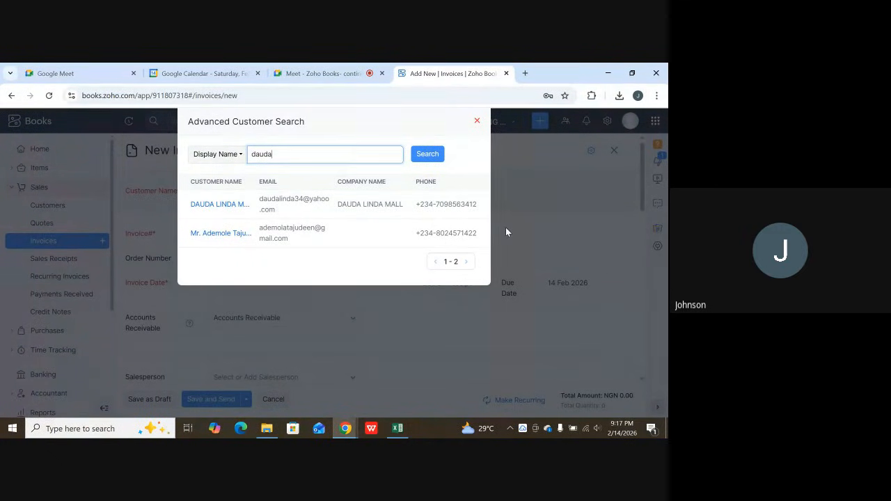
pyautogui.click(439, 155)
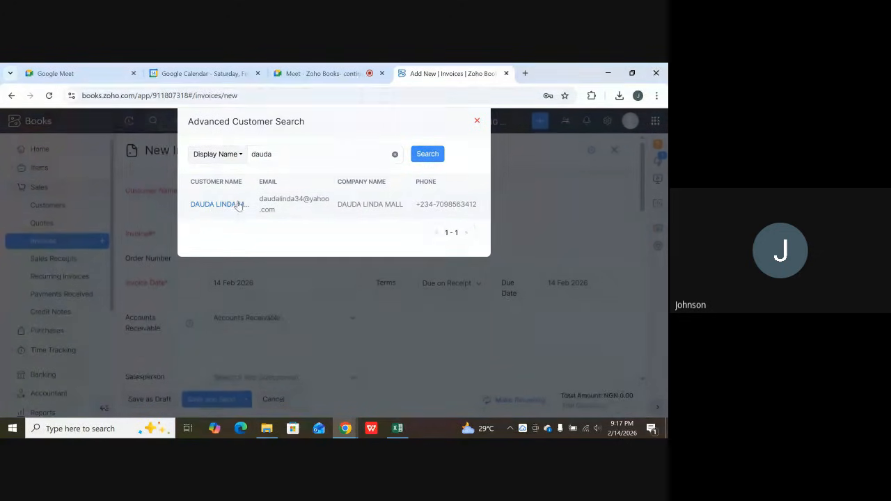
pyautogui.click(294, 199)
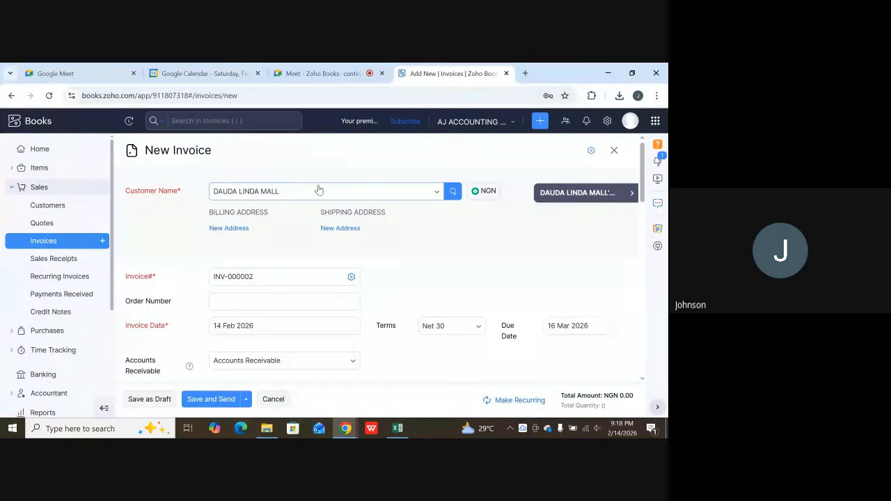
# Review the invoice's number, date, payment terms, due date, receivable account, salesperson and subject fields.
pyautogui.scroll(-1, 345, 203)
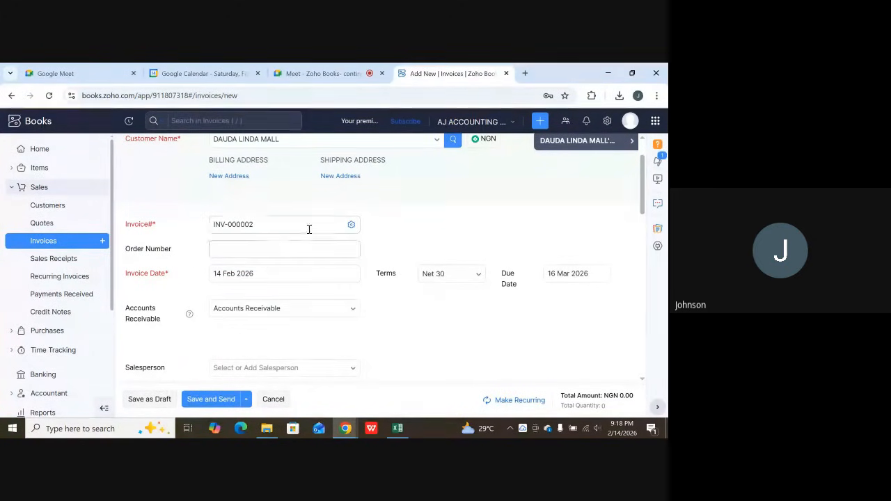
pyautogui.scroll(-1, 325, 224)
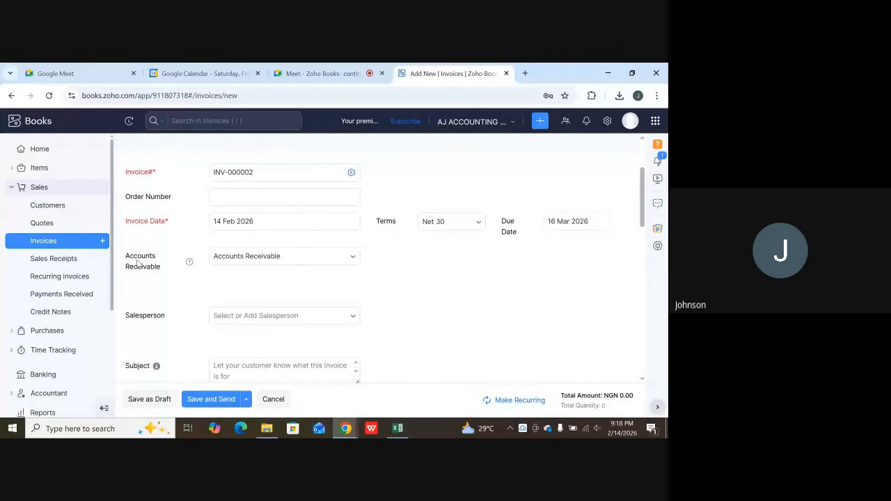
pyautogui.scroll(-2, 296, 251)
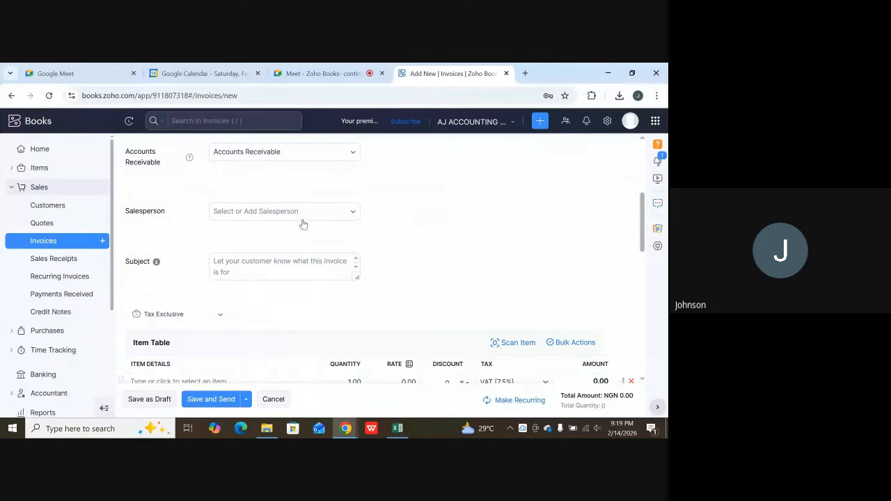
pyautogui.scroll(4, 299, 224)
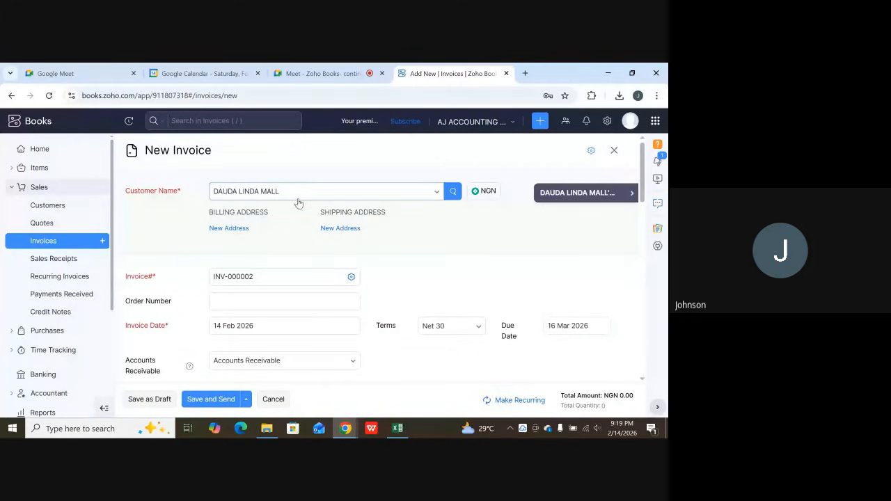
pyautogui.scroll(-3, 291, 240)
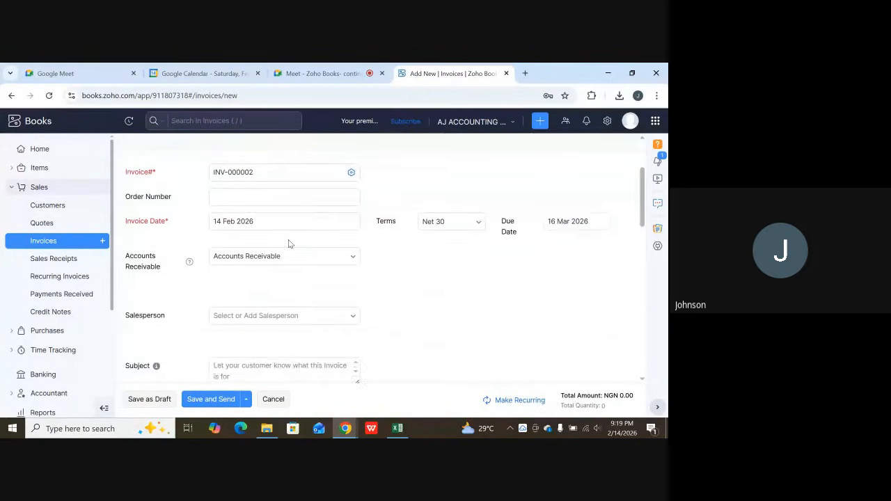
pyautogui.scroll(3, 292, 244)
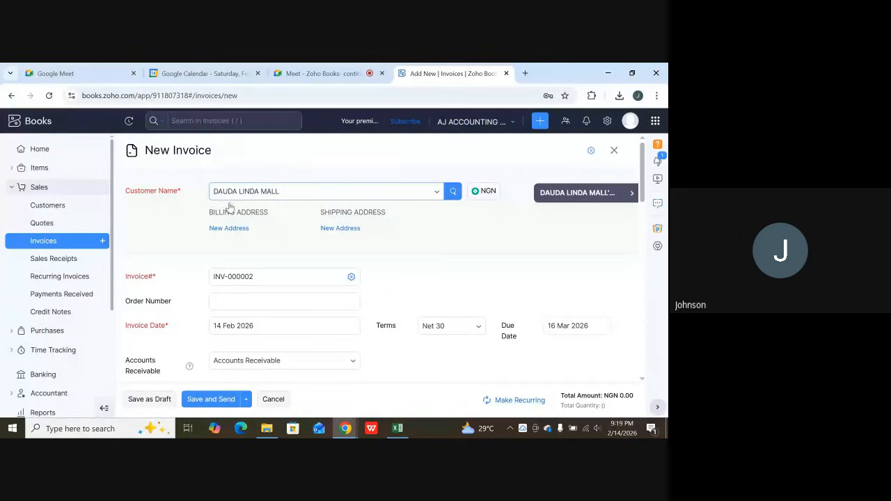
pyautogui.scroll(-3, 301, 245)
pyautogui.scroll(-1, 300, 250)
pyautogui.scroll(1, 169, 200)
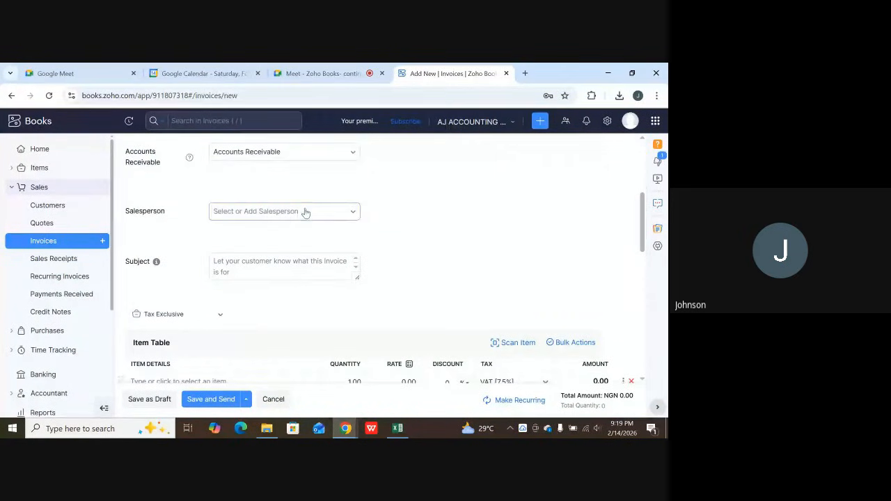
pyautogui.scroll(1, 306, 216)
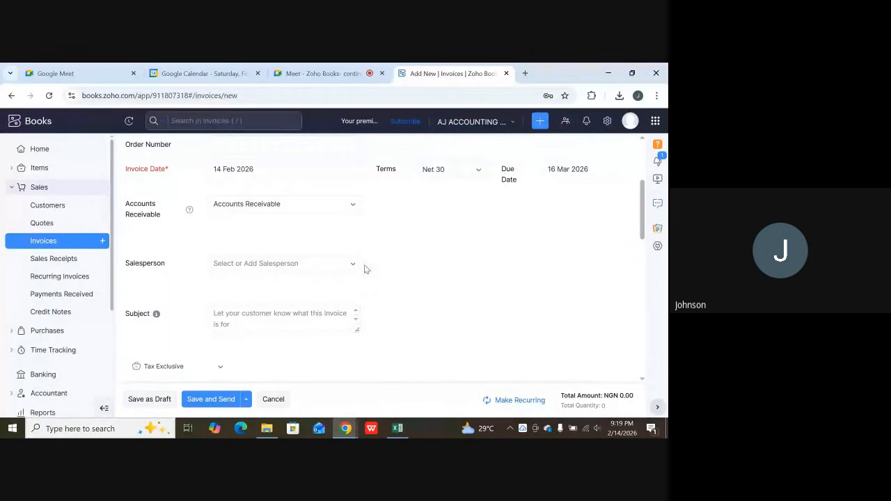
# Create a new salesperson with a name and e-mail address, and assign that salesperson to the invoice.
pyautogui.click(353, 268)
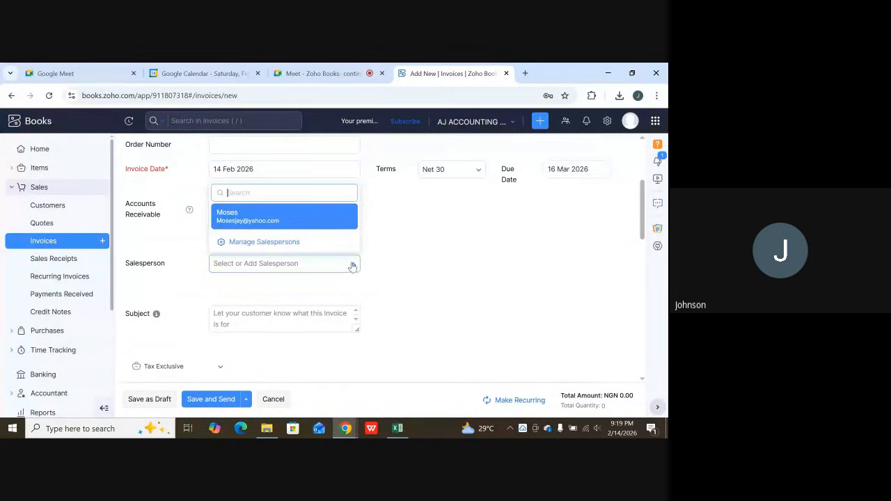
pyautogui.click(265, 242)
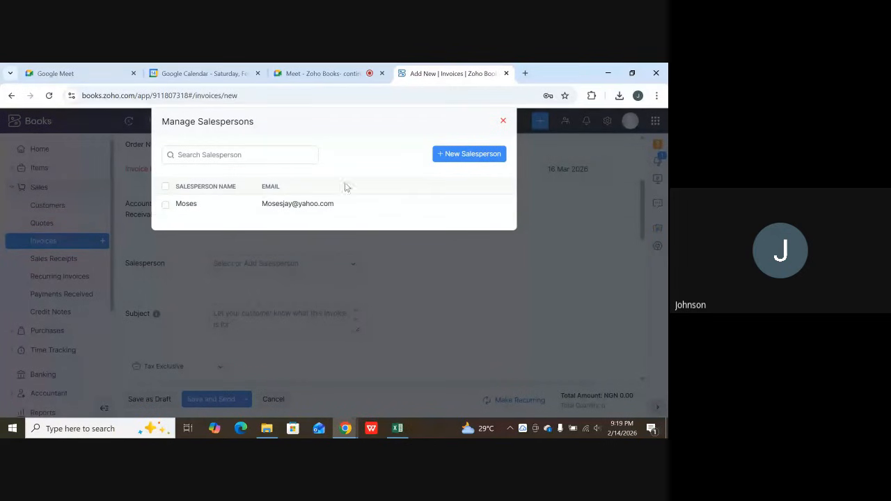
pyautogui.click(461, 153)
pyautogui.click(243, 178)
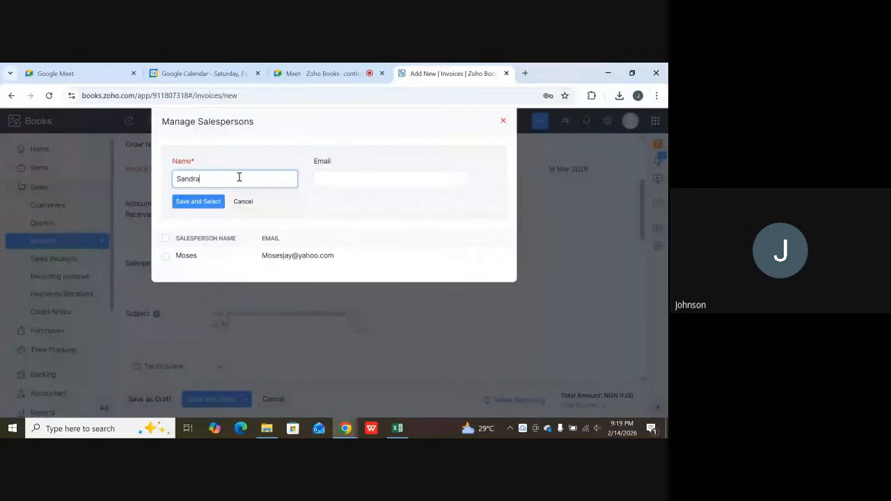
pyautogui.click(370, 186)
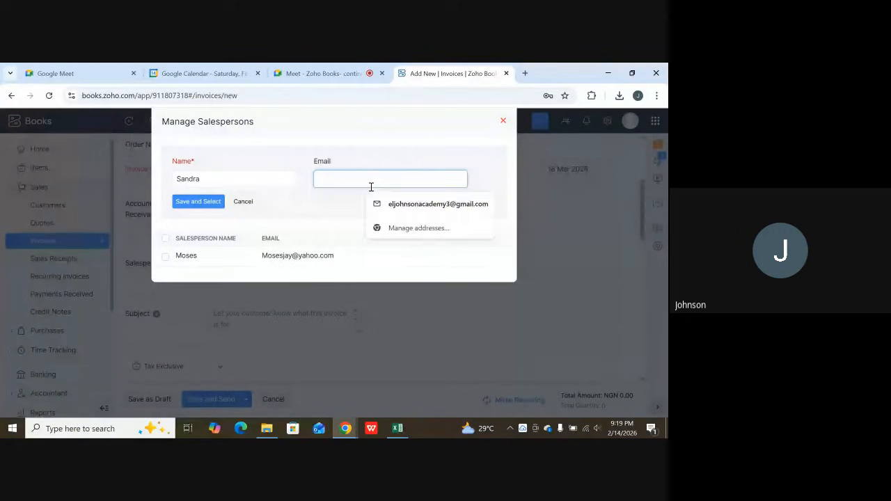
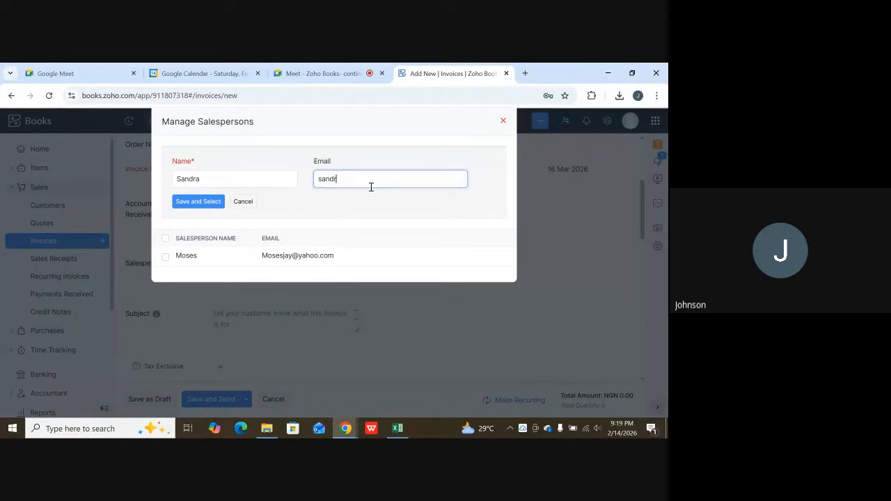
pyautogui.click(201, 204)
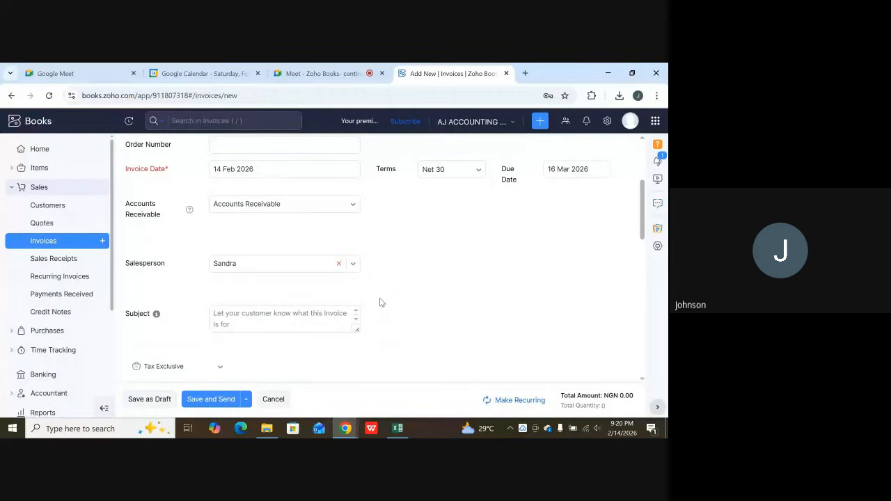
# Enter "Repairs of Jeep" as the invoice's subject.
pyautogui.click(245, 323)
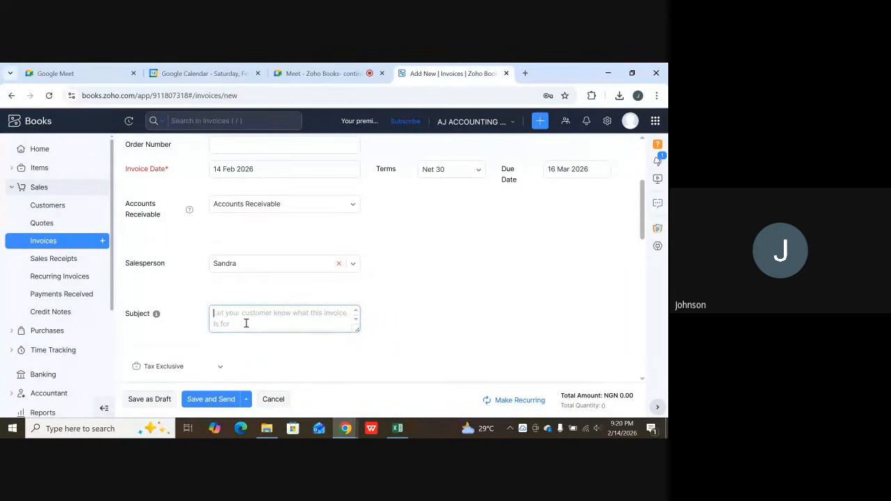
pyautogui.write('Re')
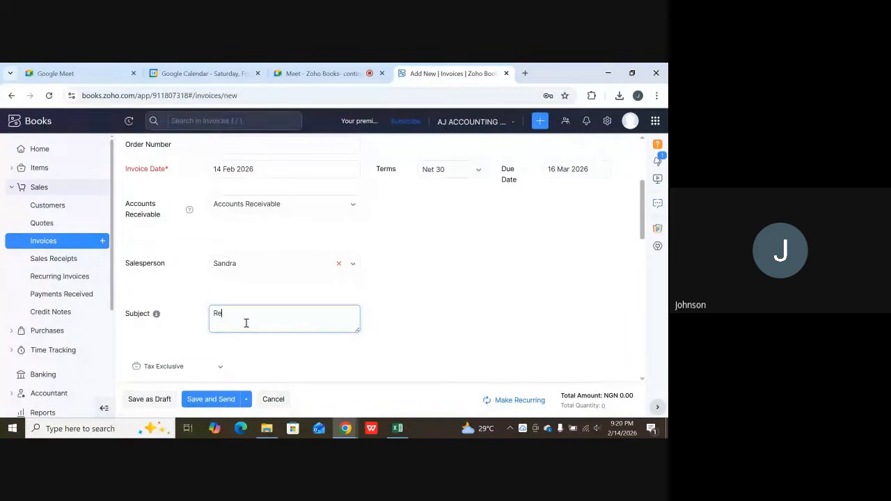
pyautogui.write('pair')
pyautogui.press('BackSpace')
pyautogui.write('s of')
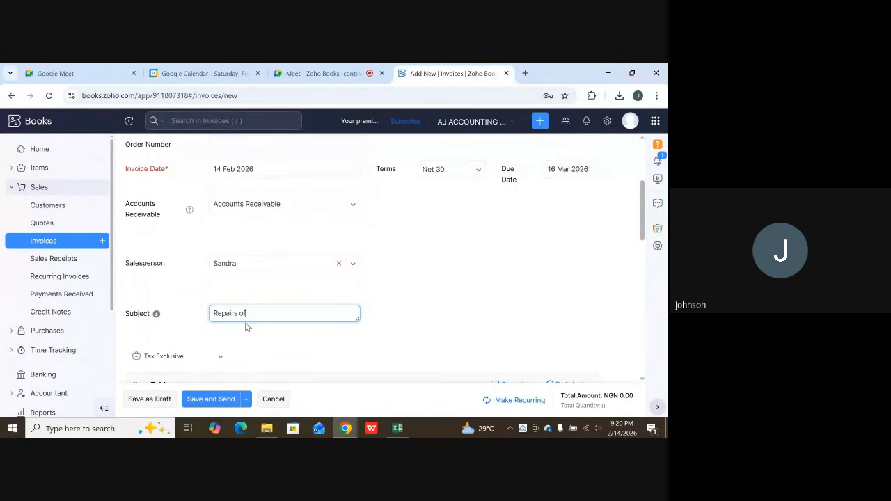
pyautogui.write(' Jeep')
# Add Vehicle Inspection & Diagnosis, Vehicle Spare Parts Income, Alignment & Wheel Balancing, Vehicle Detailing Income, Vulcanizer Service and Vehicle Workshop Income to the invoice in bulk.
pyautogui.scroll(-2, 343, 328)
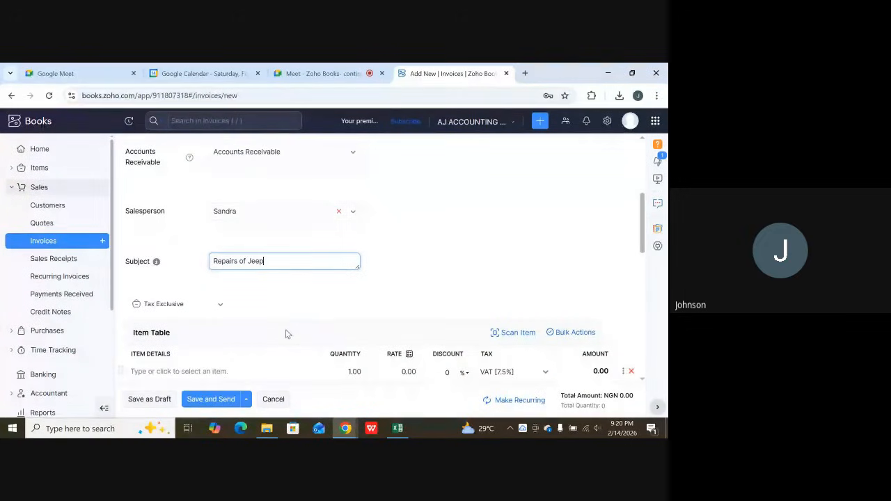
pyautogui.scroll(-3, 288, 334)
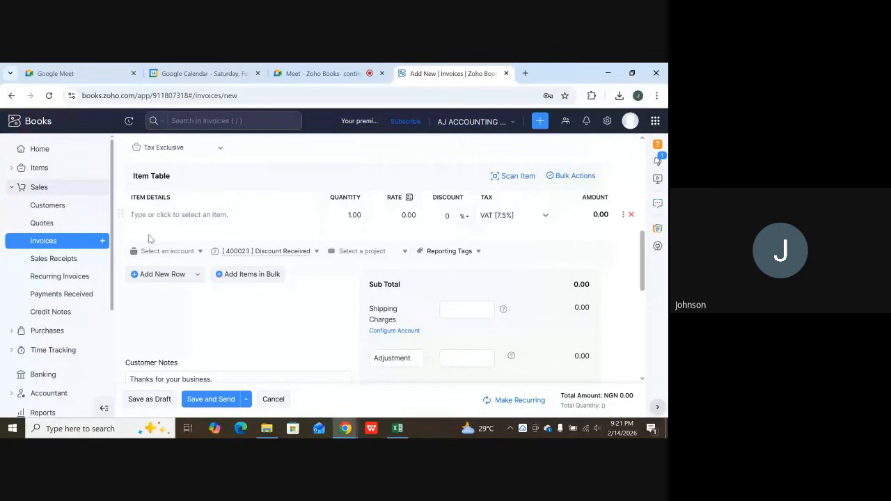
pyautogui.click(244, 275)
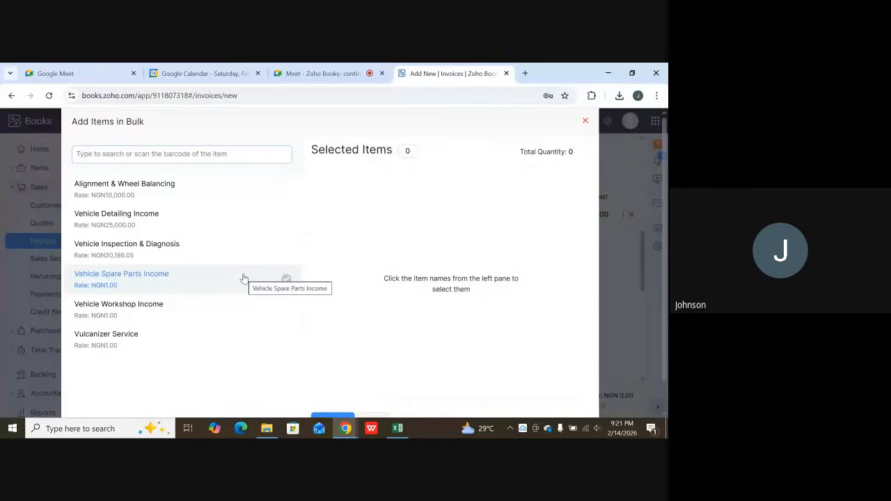
pyautogui.press('F11')
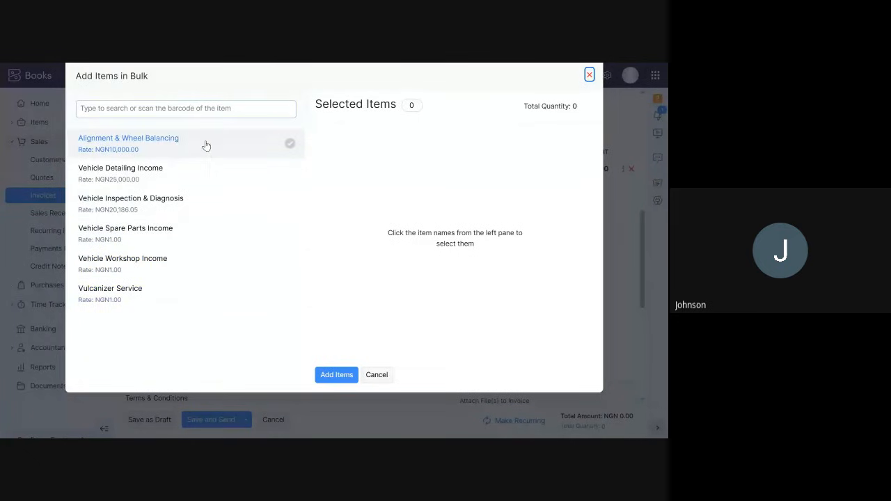
pyautogui.click(126, 206)
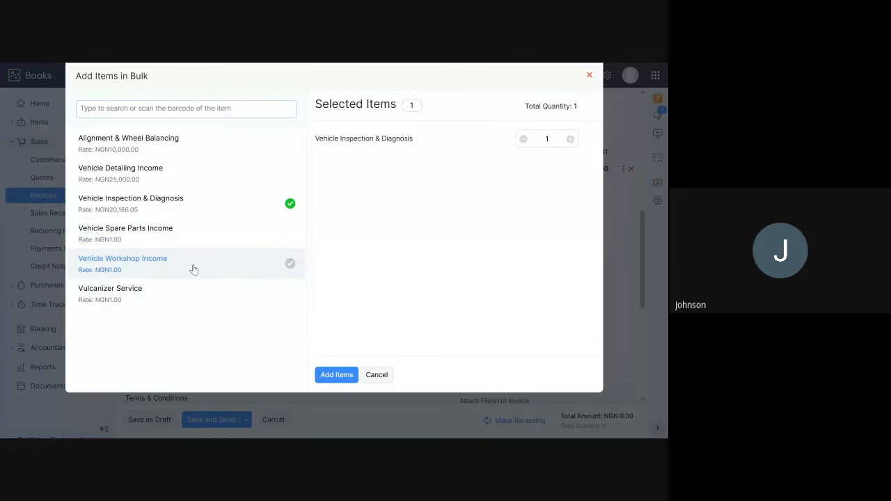
pyautogui.click(160, 237)
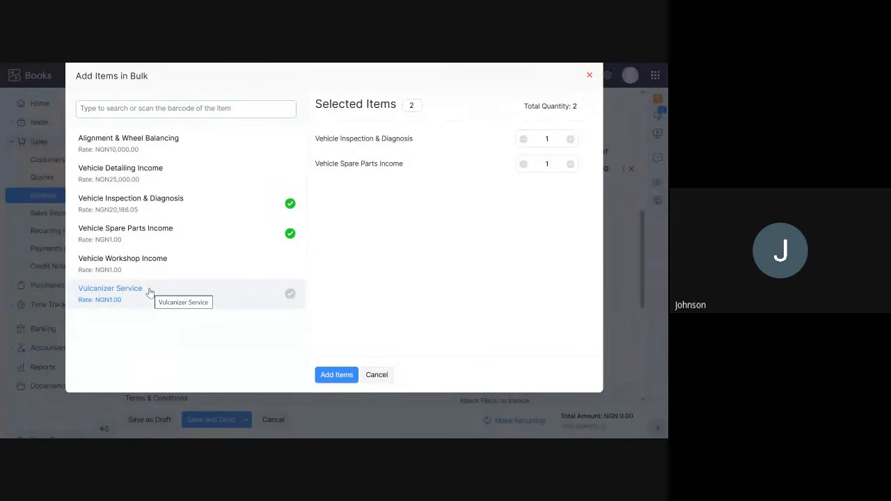
pyautogui.click(133, 138)
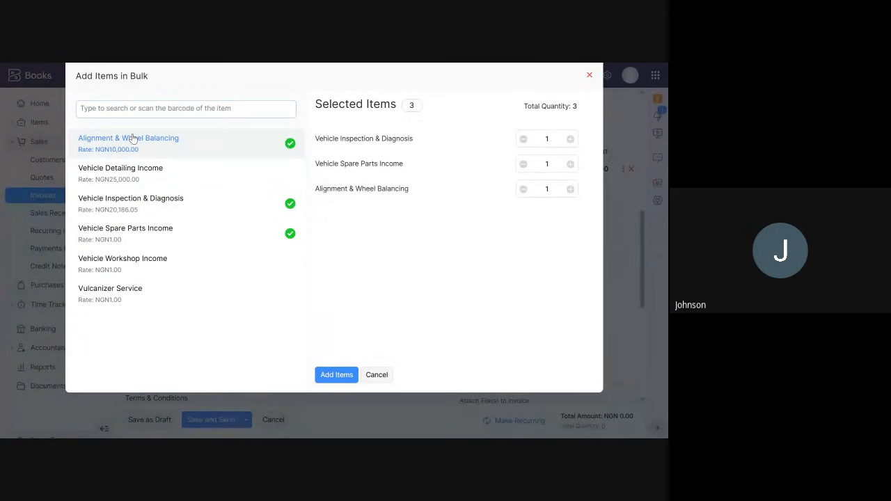
pyautogui.click(153, 181)
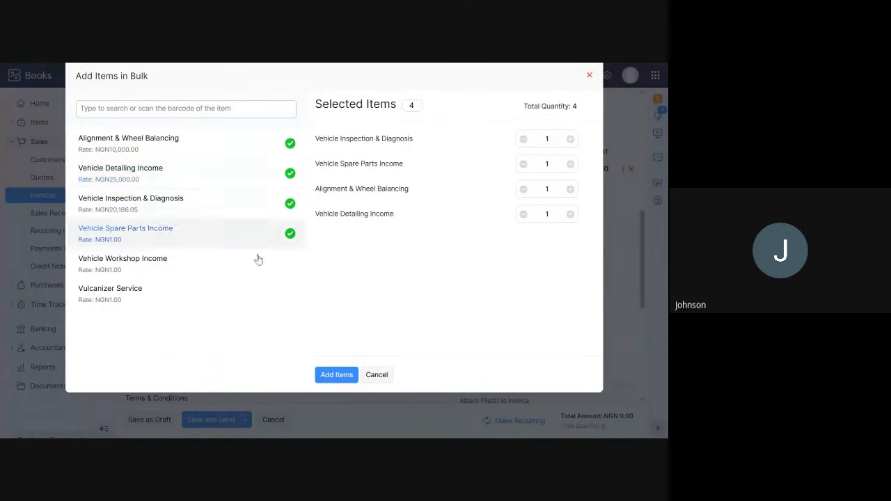
pyautogui.click(122, 290)
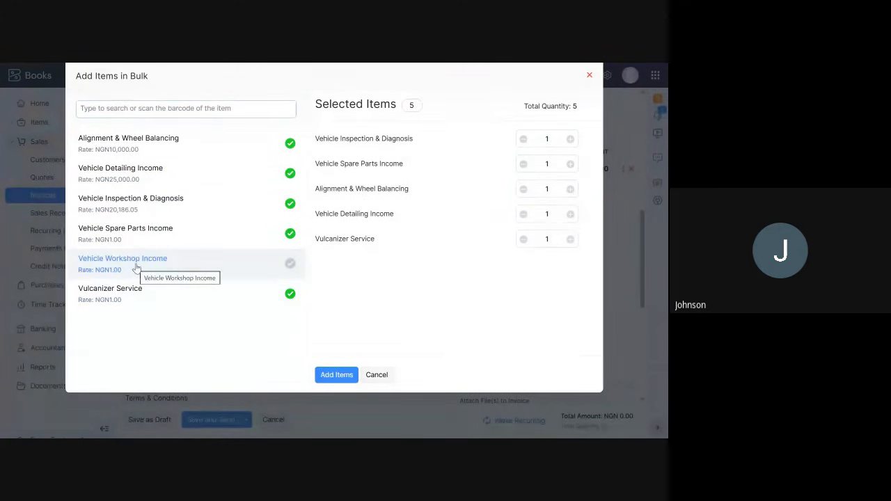
pyautogui.moveTo(135, 258); pyautogui.dragTo(141, 258)
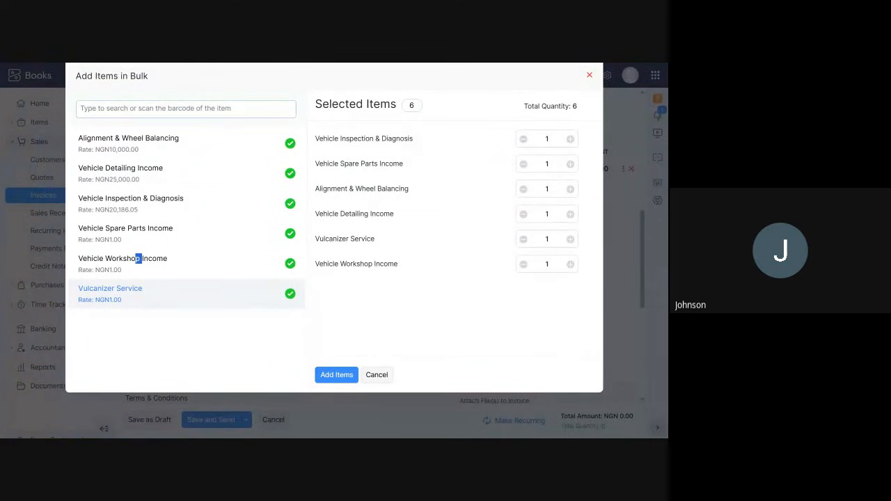
pyautogui.click(331, 376)
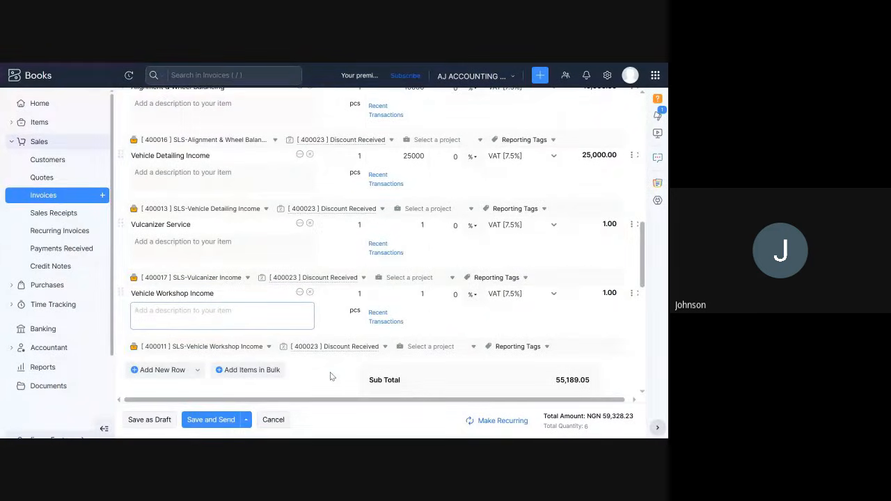
# Review the added lines in the item table, checking the description and rate of Vehicle Inspection & Diagnosis.
pyautogui.scroll(5, 285, 272)
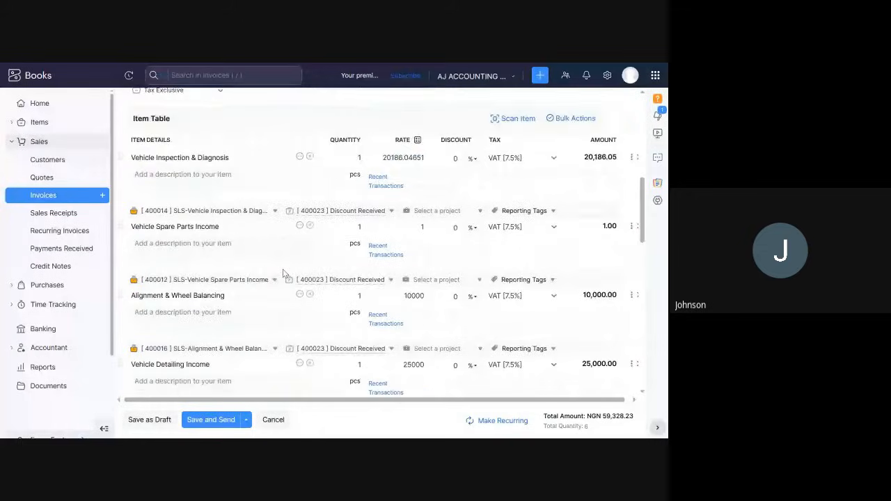
pyautogui.scroll(3, 284, 274)
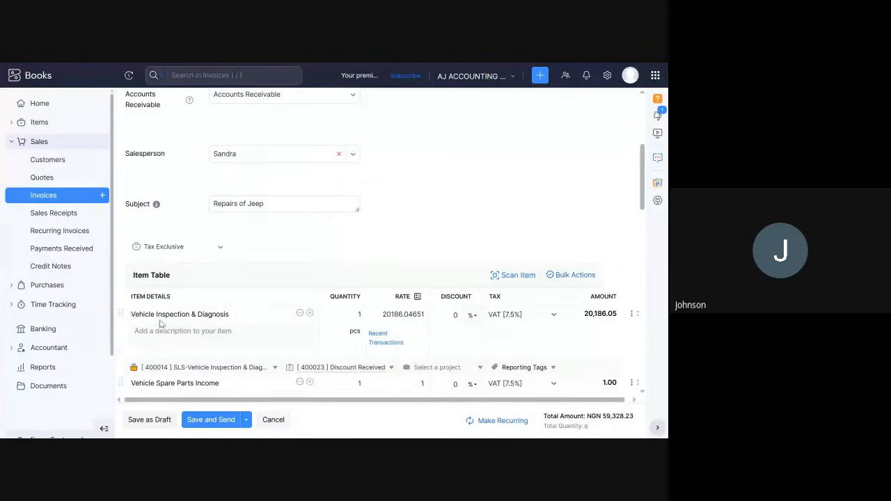
pyautogui.click(186, 325)
pyautogui.click(406, 314)
pyautogui.scroll(-1, 471, 313)
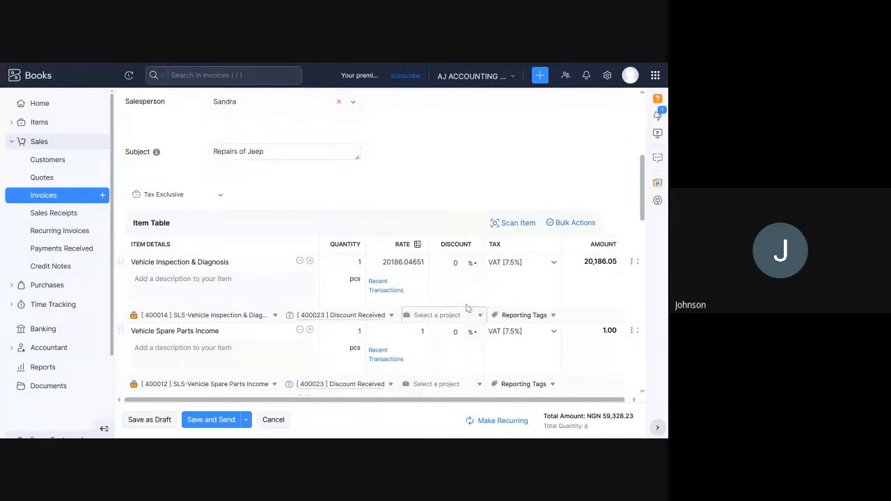
# Set the rate of the Vehicle Spare Parts Income line to 700000.
pyautogui.scroll(-1, 356, 323)
pyautogui.click(140, 299)
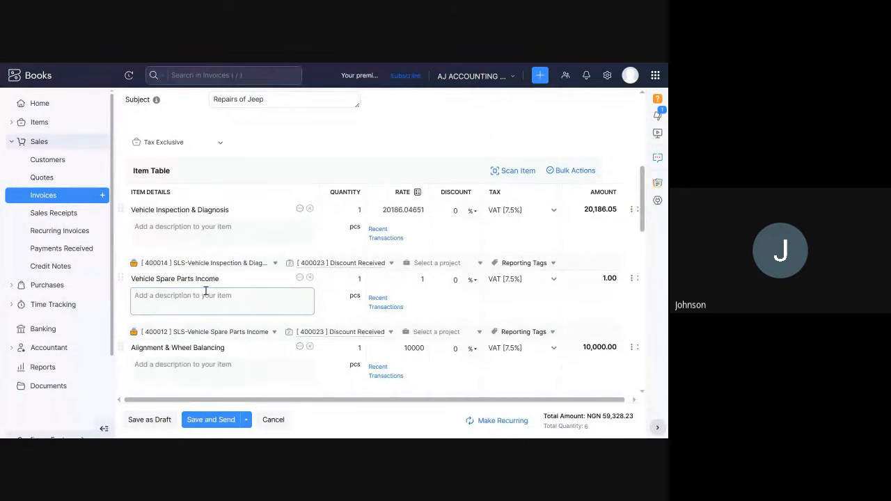
pyautogui.click(356, 280)
pyautogui.click(408, 279)
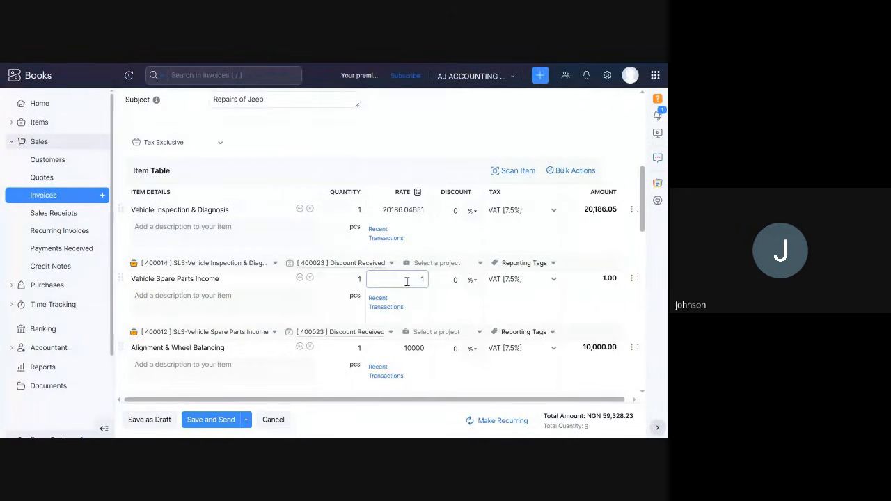
pyautogui.write('1')
pyautogui.write('00000')
pyautogui.scroll(-2, 418, 292)
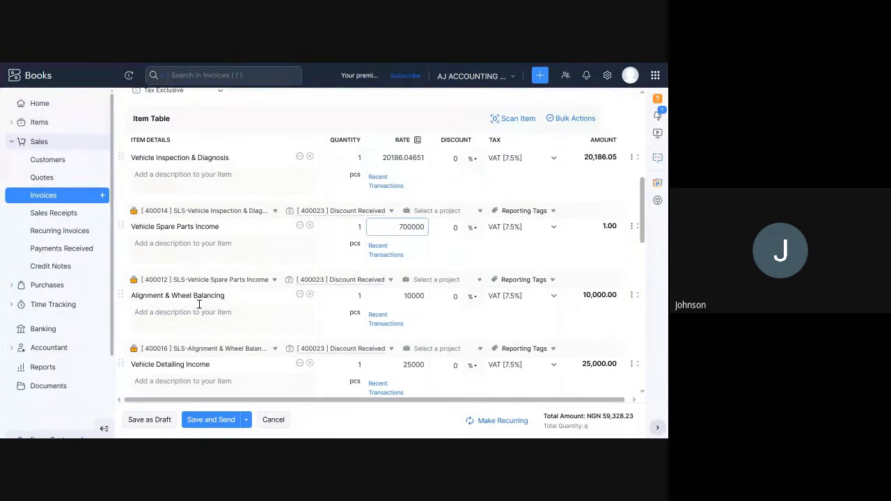
pyautogui.click(345, 325)
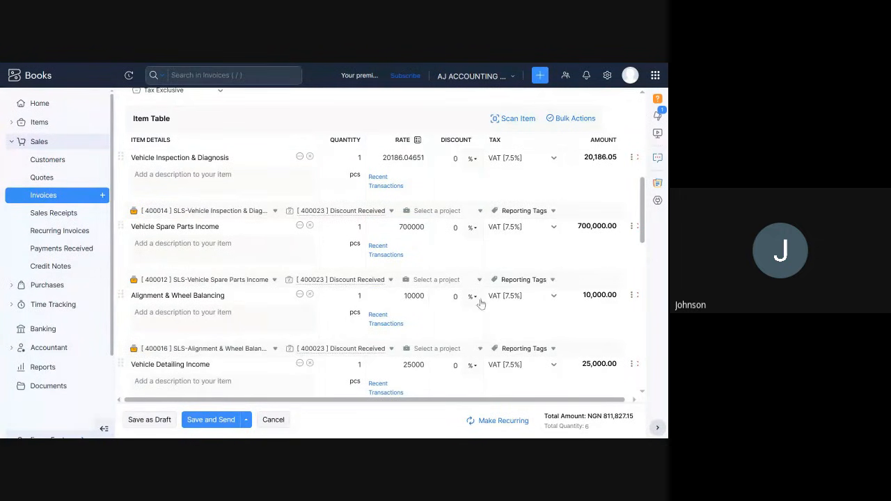
# Set the rate of the Vulcanizer Service line to 5000.
pyautogui.scroll(-1, 527, 300)
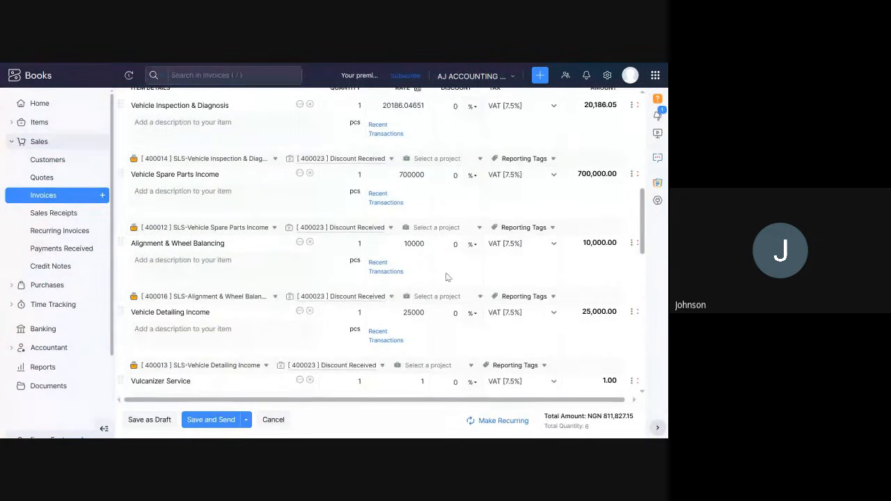
pyautogui.scroll(-1, 442, 277)
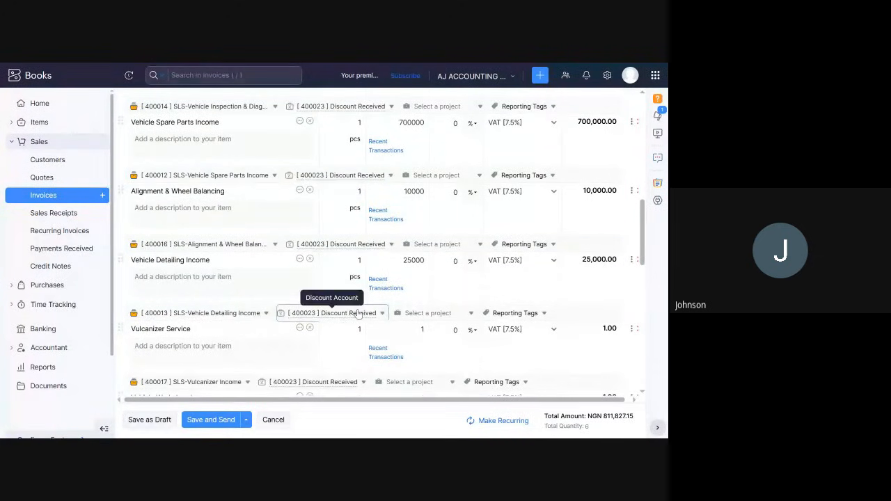
pyautogui.scroll(-2, 480, 269)
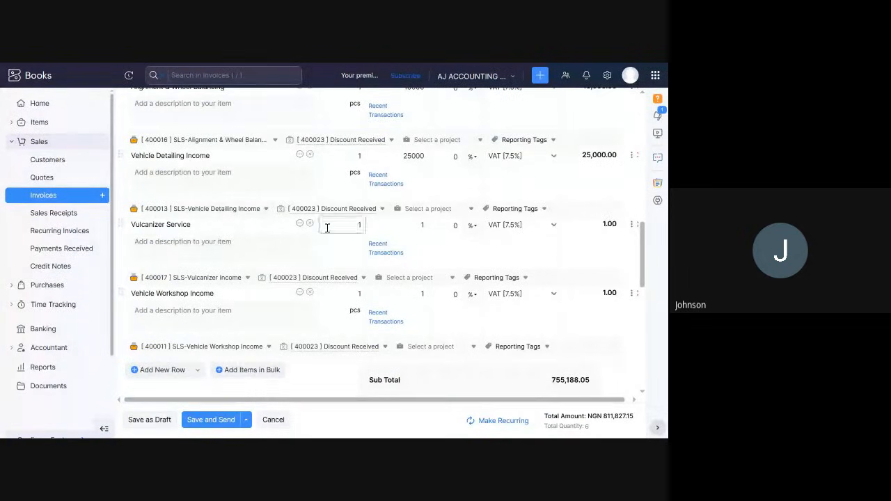
pyautogui.click(419, 227)
pyautogui.scroll(-2, 239, 281)
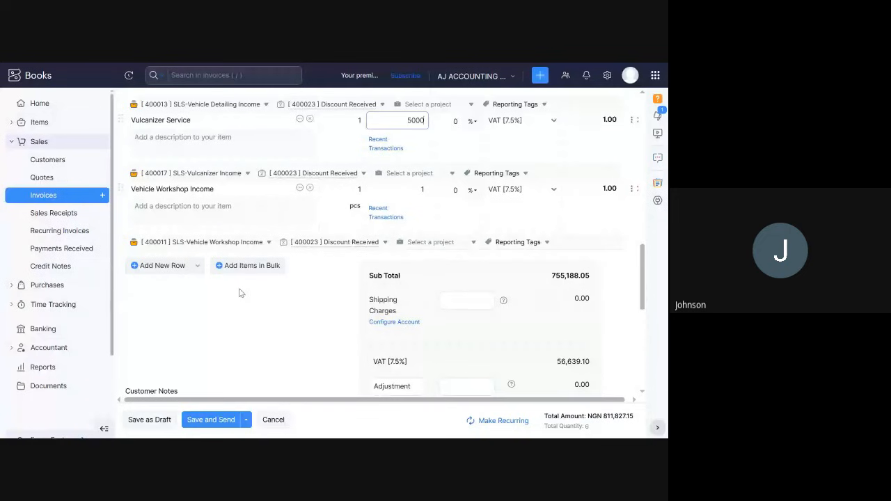
pyautogui.scroll(2, 239, 303)
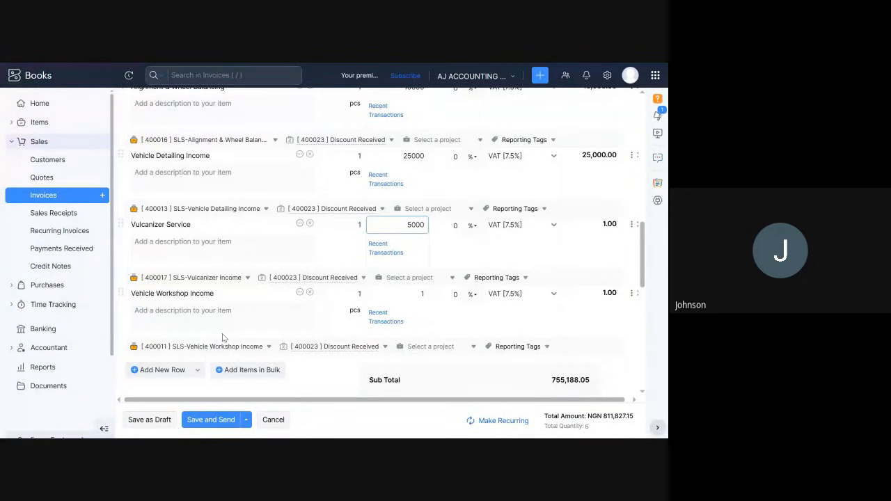
# Set the rate of the Vehicle Workshop Income line to 350000.
pyautogui.click(388, 297)
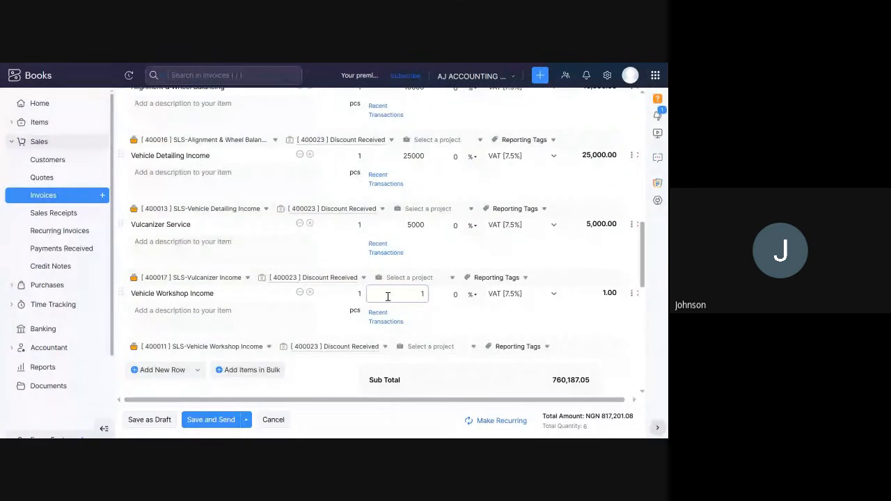
pyautogui.write('50000')
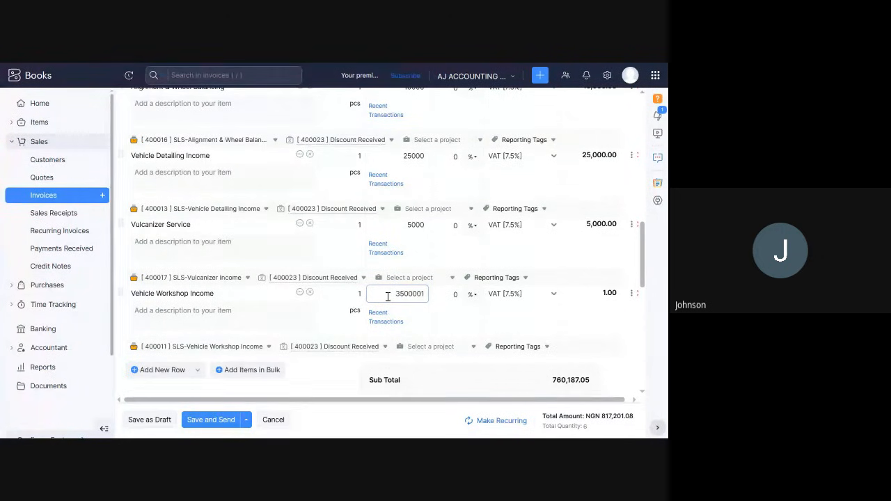
pyautogui.press('Delete')
pyautogui.scroll(-3, 332, 357)
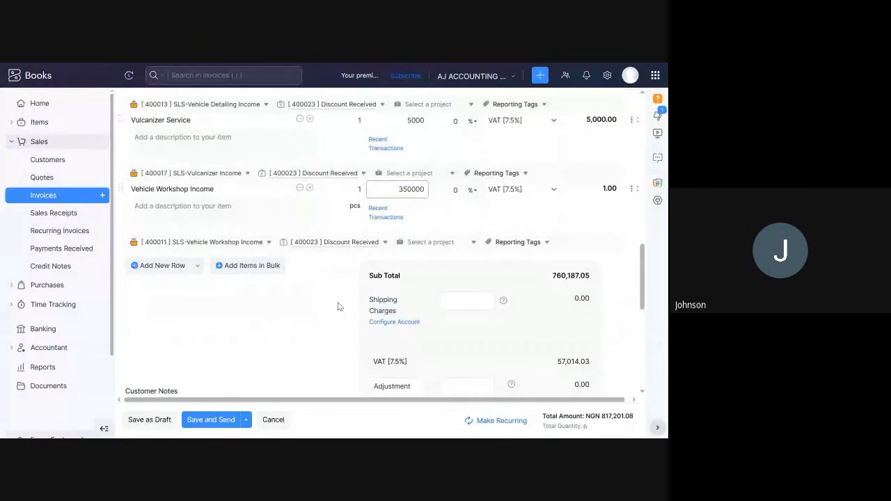
# Review the invoice's customer notes, subtotal, VAT, adjustment and total.
pyautogui.scroll(-3, 337, 303)
pyautogui.scroll(-2, 330, 307)
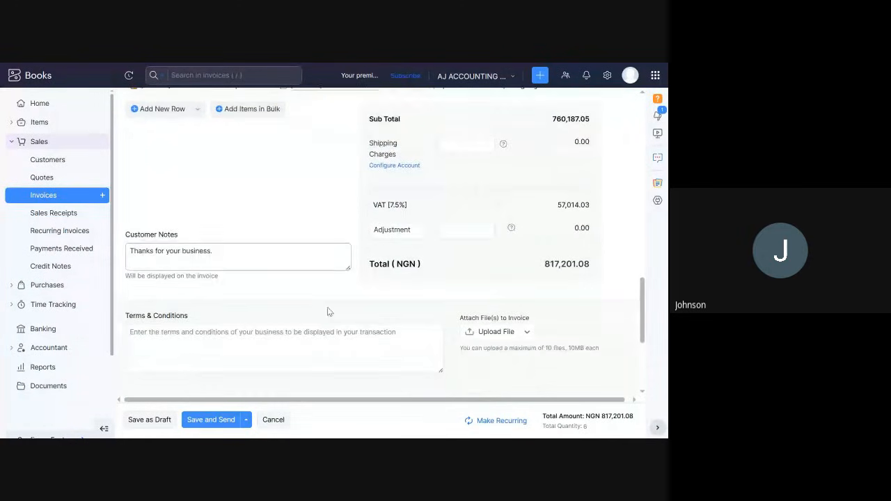
pyautogui.click(151, 257)
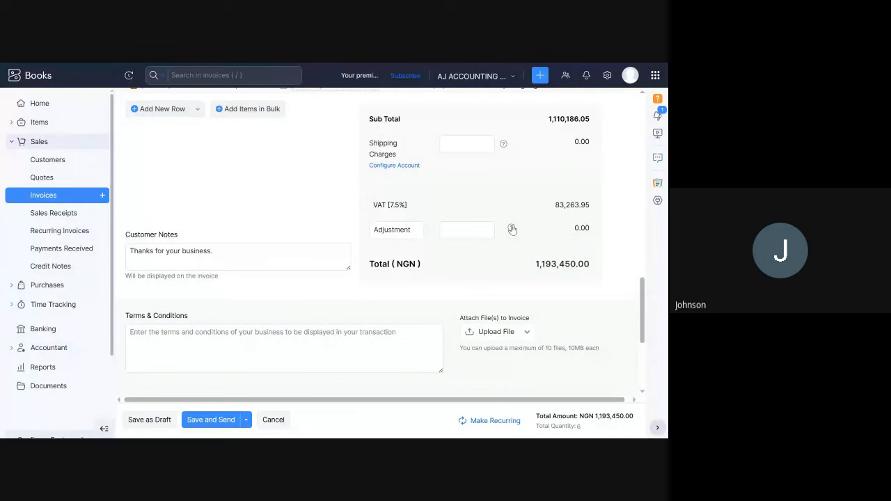
pyautogui.click(453, 232)
pyautogui.scroll(3, 470, 221)
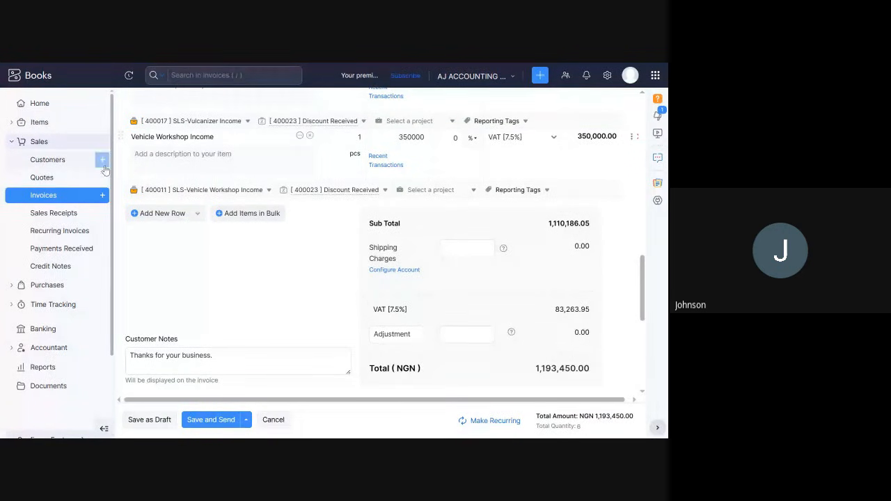
pyautogui.scroll(2, 275, 240)
pyautogui.scroll(-2, 375, 348)
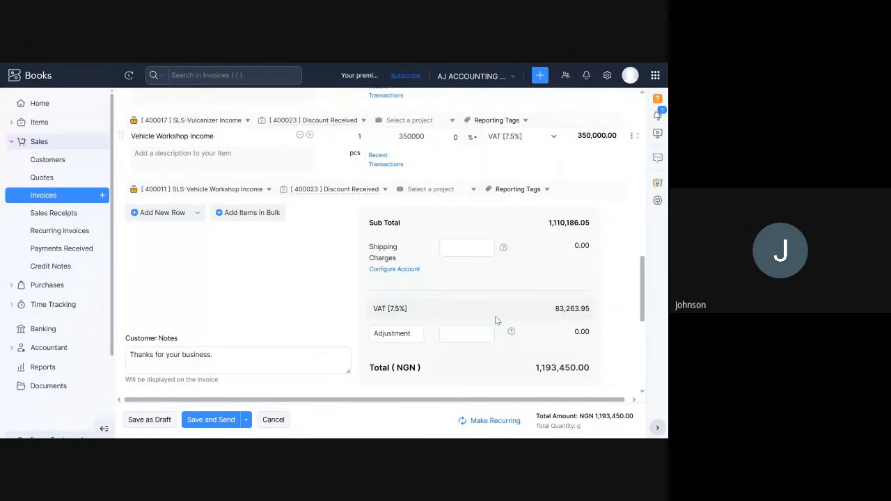
pyautogui.scroll(-5, 496, 321)
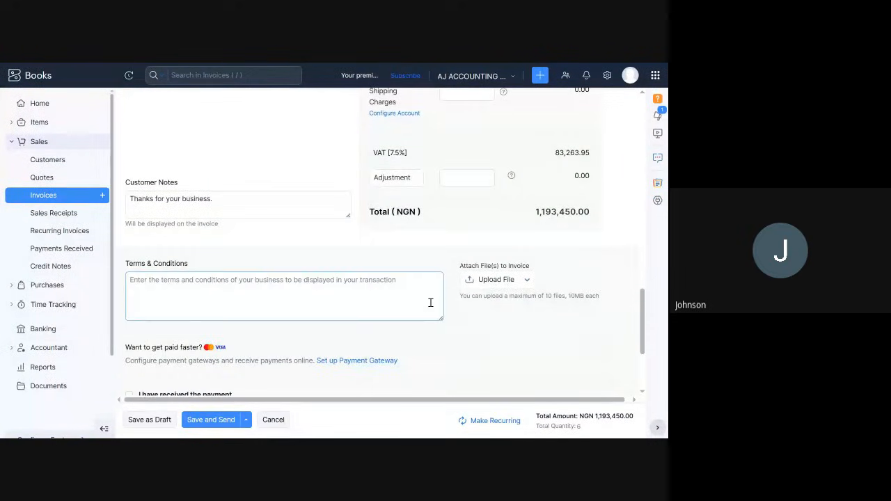
# Enter "All services rendered in good condition are Non- Refundable" as the invoice's terms and conditions.
pyautogui.click(132, 280)
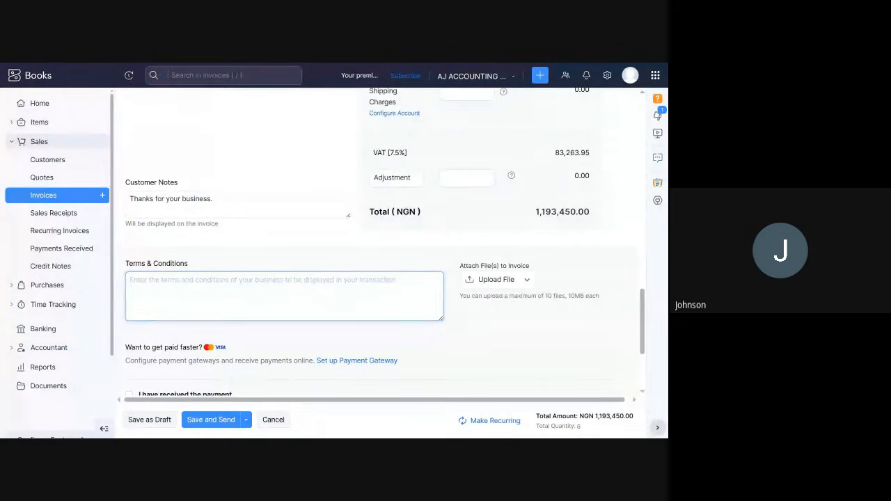
pyautogui.write('A')
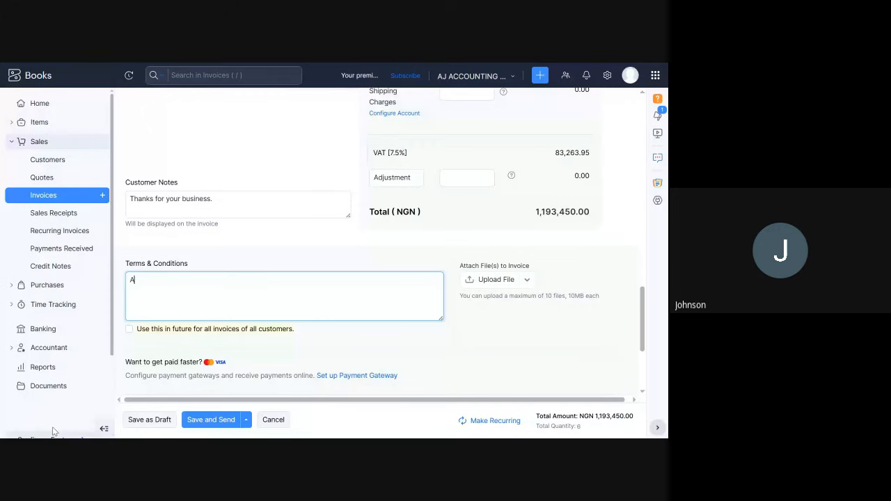
pyautogui.write('ll services rendered in good condit')
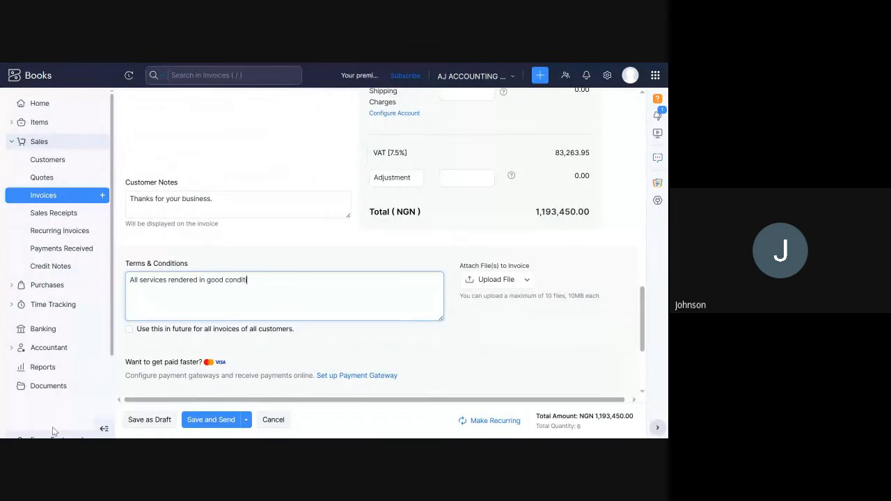
pyautogui.write('ion are')
pyautogui.write(' n')
pyautogui.write('N')
pyautogui.write('on')
pyautogui.write('- Refun')
pyautogui.write('dable')
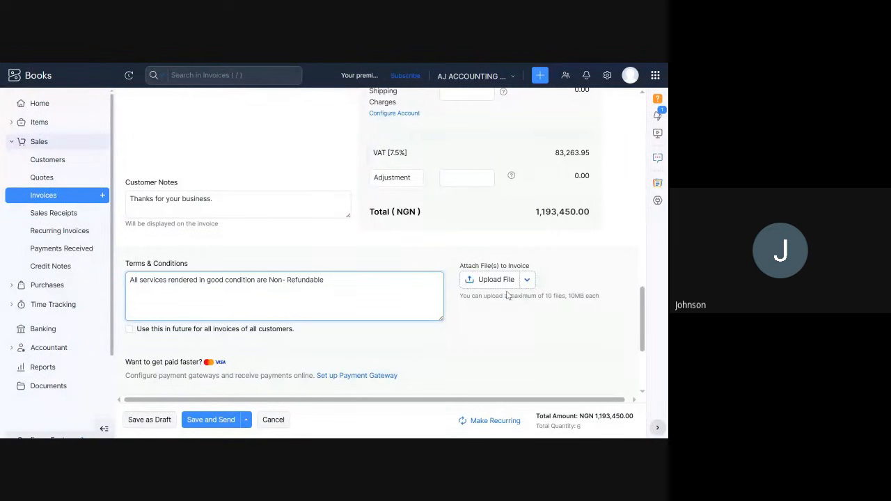
# Set the terms and conditions to be used in future for all invoices of all customers.
pyautogui.scroll(-1, 320, 317)
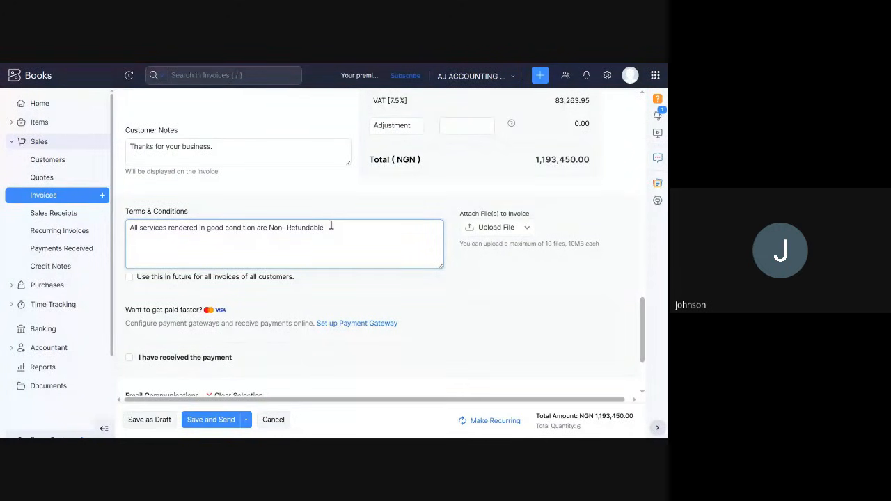
pyautogui.moveTo(331, 225); pyautogui.dragTo(129, 223)
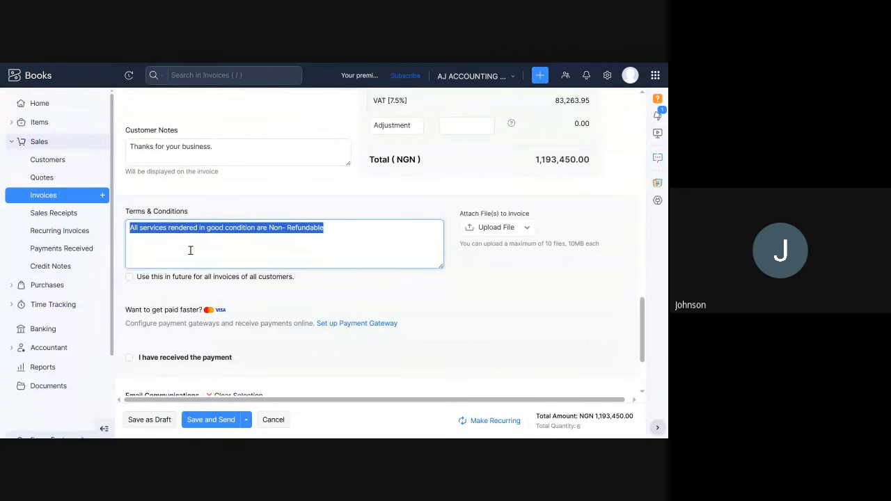
pyautogui.click(130, 277)
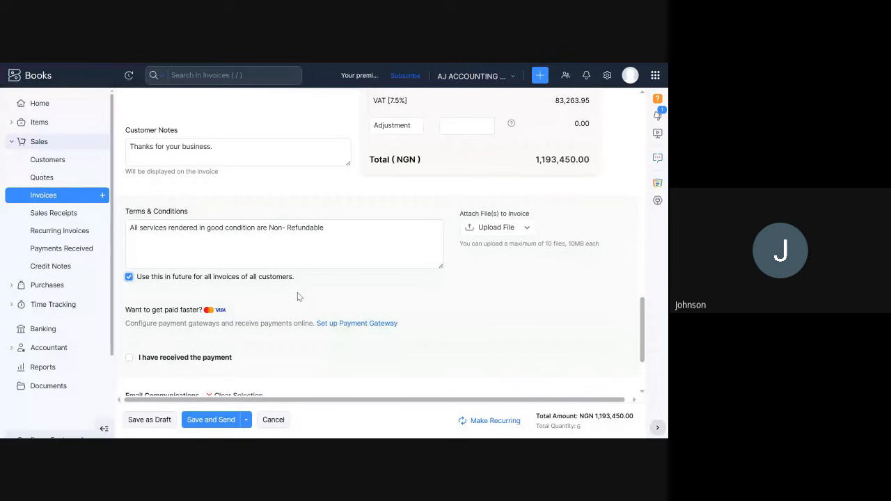
# Replace the terms and conditions with "Full payment is due upon receipt of invoice unless otherwise agreed in writing".
pyautogui.click(325, 228)
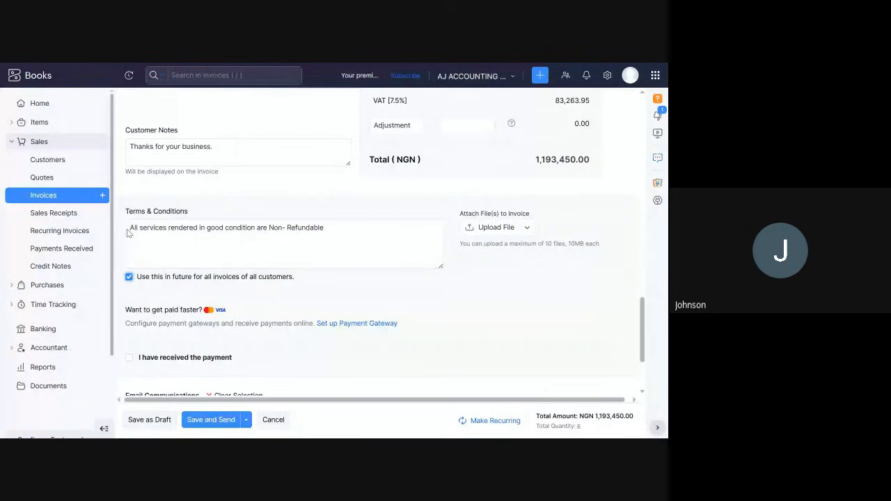
pyautogui.tripleClick(331, 227)
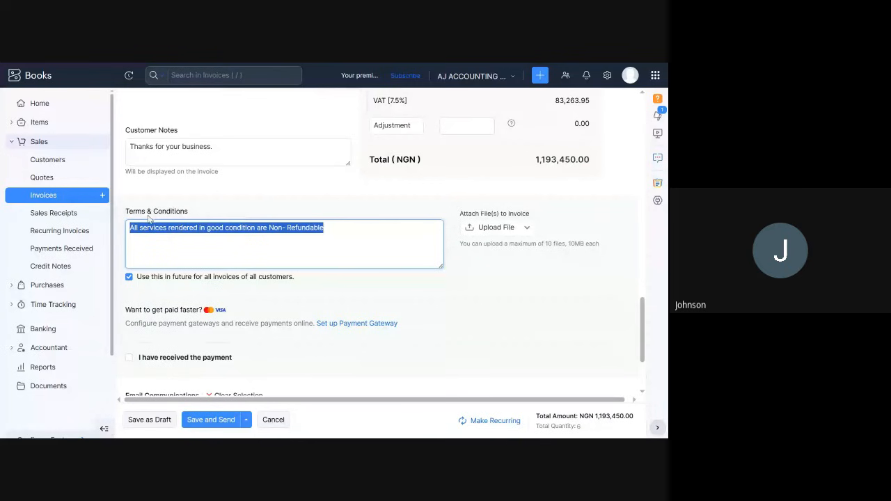
pyautogui.press('BackSpace')
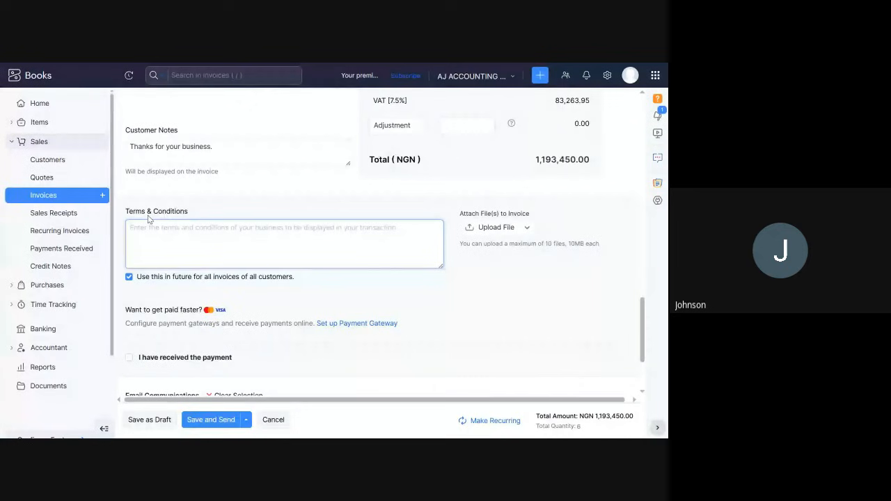
pyautogui.write('Ful')
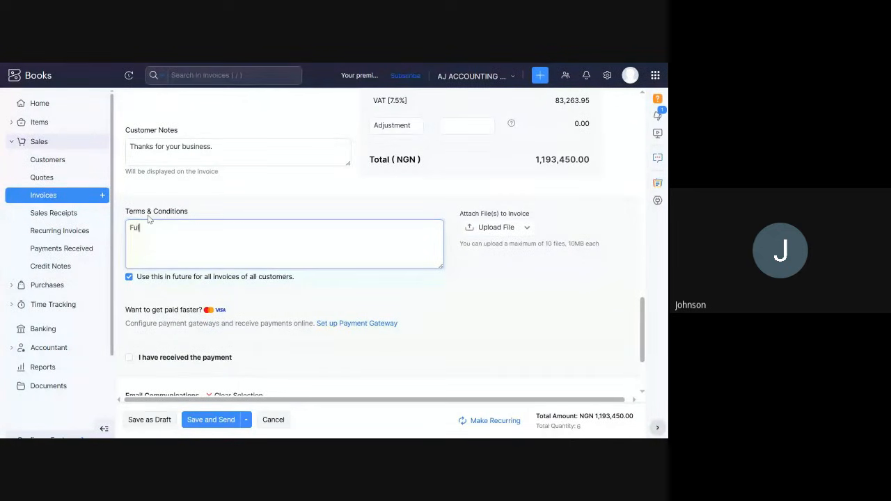
pyautogui.write('l payment is due ')
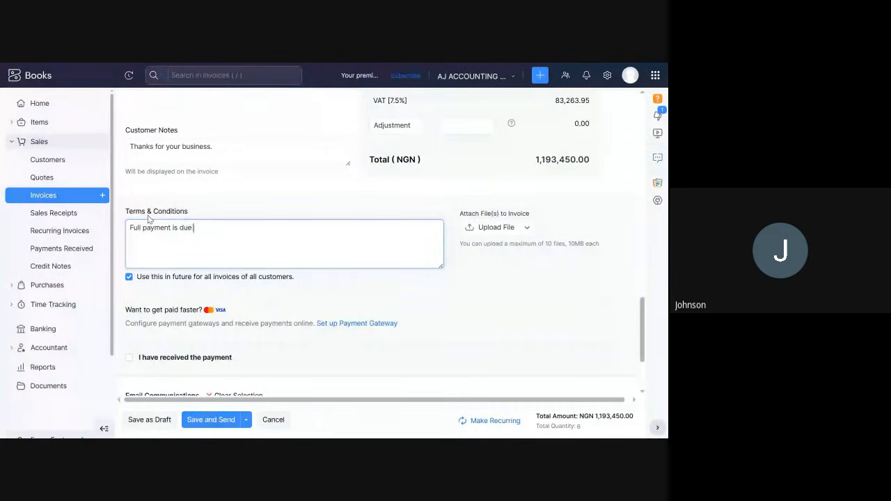
pyautogui.write('upon ')
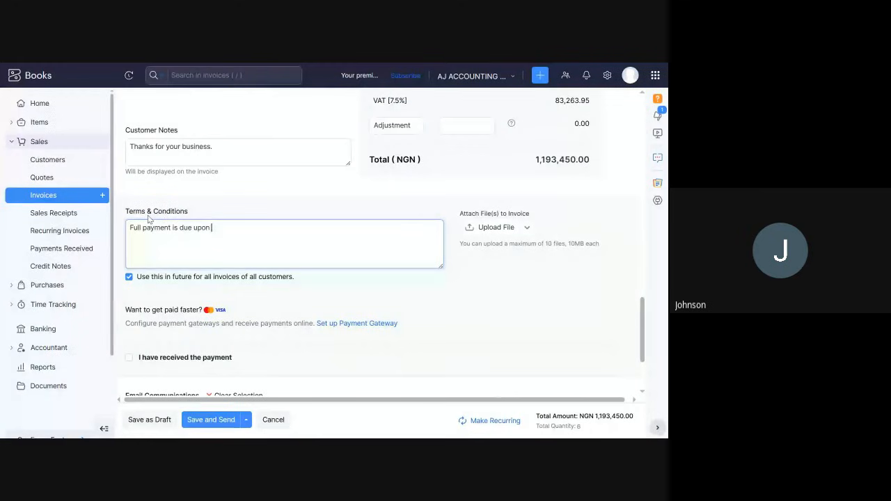
pyautogui.write('receipt of in')
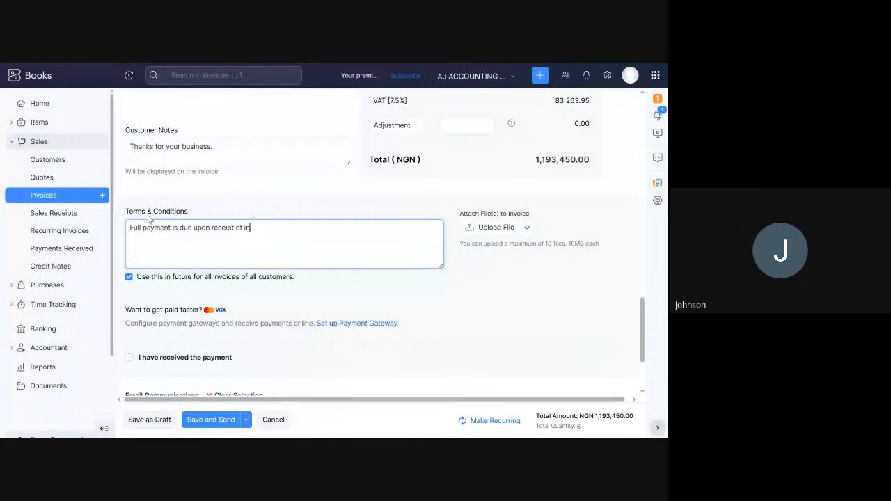
pyautogui.write('voice ')
pyautogui.write('unless ')
pyautogui.write('other')
pyautogui.write('wise')
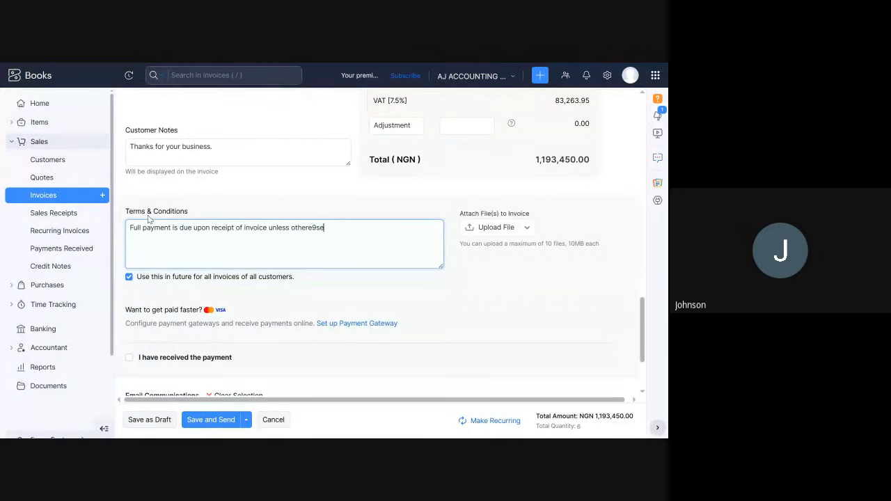
pyautogui.press('BackSpace')
pyautogui.press('BackSpace')
pyautogui.press('BackSpace')
pyautogui.press('BackSpace')
pyautogui.write('wise agreed')
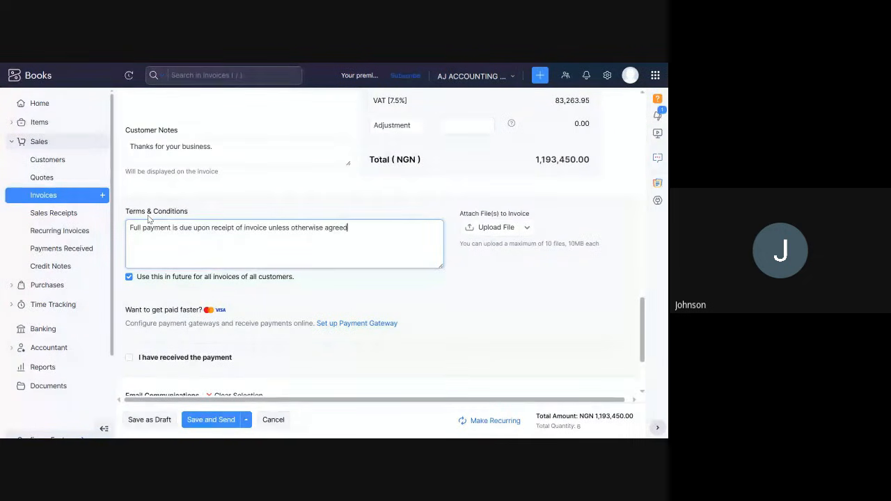
pyautogui.write(' in w')
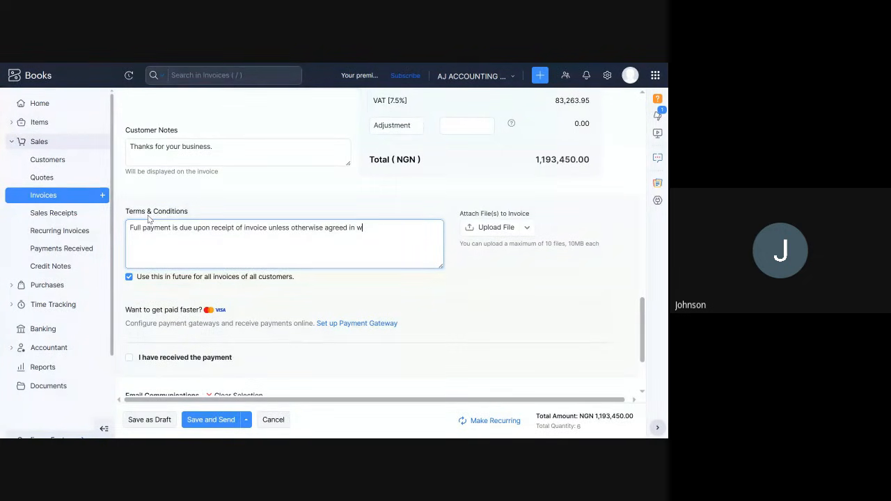
pyautogui.write('riting')
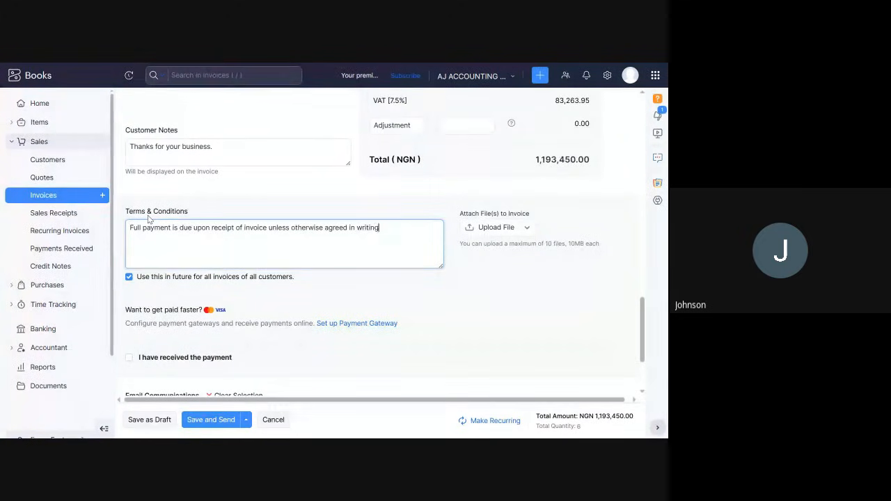
pyautogui.write('.')
# Add the line "For special orders and imported parts, a minimum 70% deposit is required" to the invoice's terms and conditions.
pyautogui.write('ecial ')
pyautogui.write('orders n')
pyautogui.write('ame')
pyautogui.press('BackSpace')
pyautogui.press('BackSpace')
pyautogui.press('BackSpace')
pyautogui.press('BackSpace')
pyautogui.write('AND')
pyautogui.press('BackSpace')
pyautogui.press('BackSpace')
pyautogui.press('BackSpace')
pyautogui.press('BackSpace')
pyautogui.write('and imported parts, a minu')
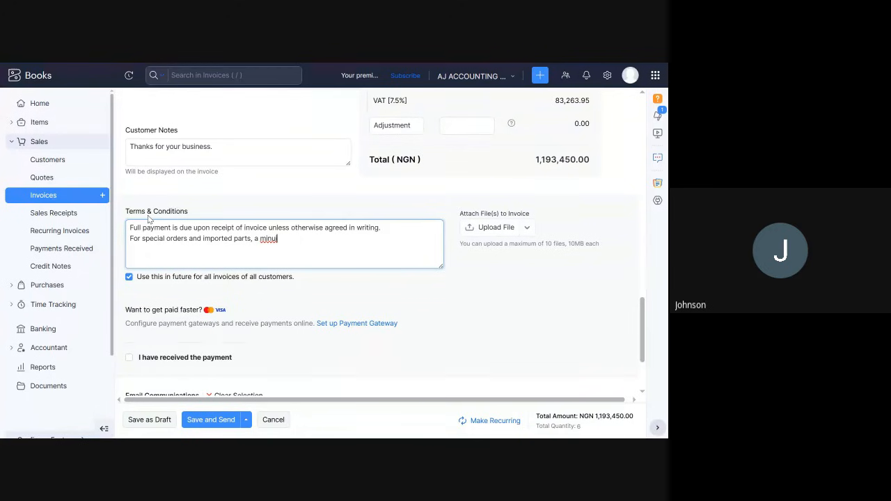
pyautogui.press('BackSpace')
pyautogui.write('imum 70% depo')
pyautogui.write('sit is require')
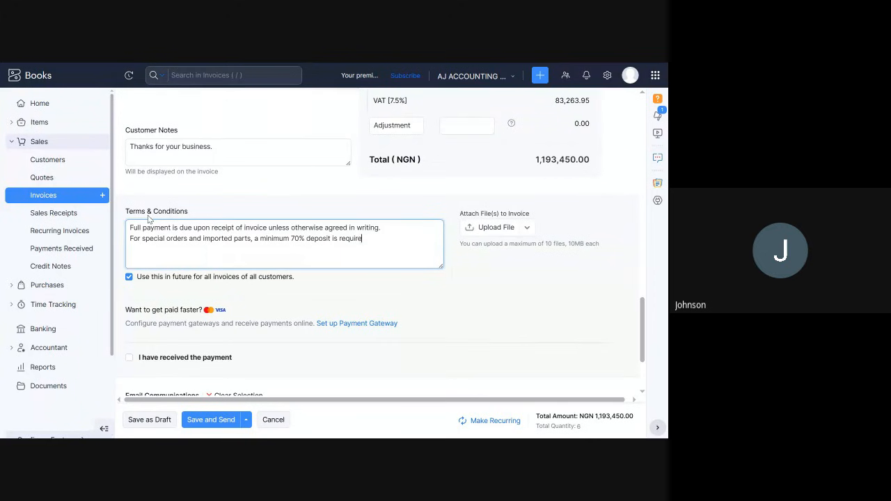
pyautogui.write('d')
pyautogui.press('F11')
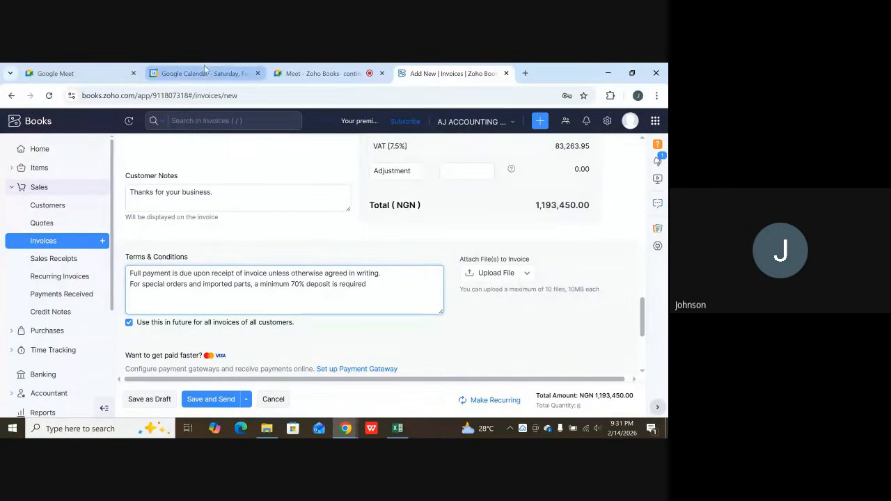
pyautogui.moveTo(312, 68)
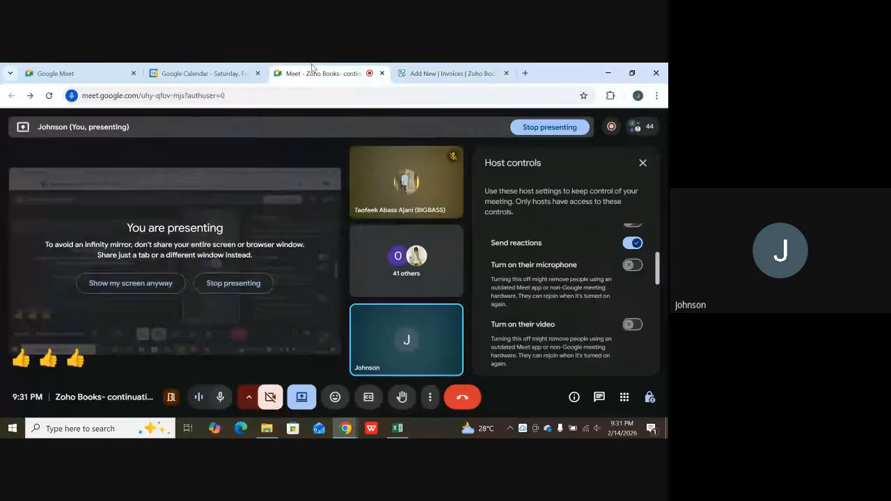
pyautogui.click(312, 68)
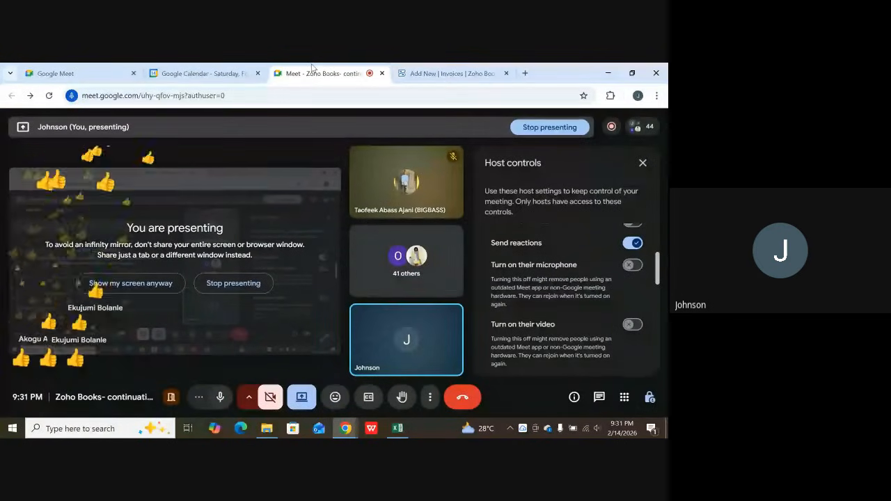
pyautogui.click(408, 68)
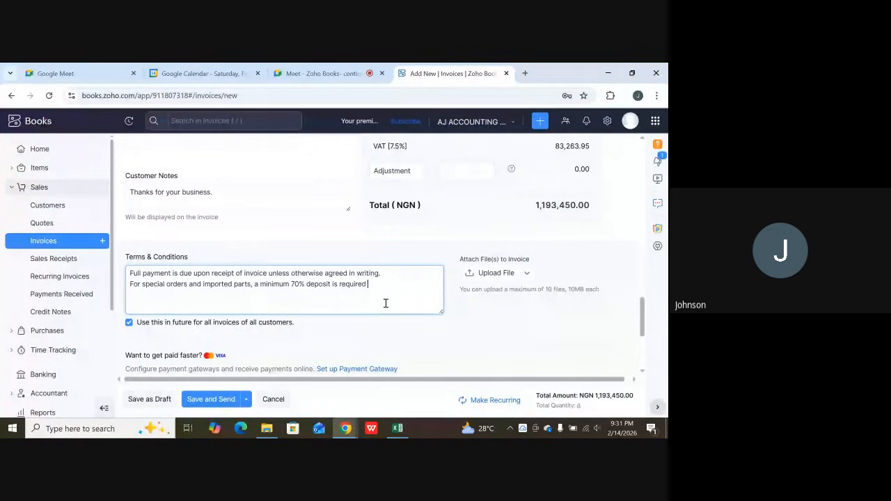
# Complete the deposit sentence in the terms and conditions with "before procurement.".
pyautogui.write('before procurement.')
# Add the line "Balance must be paid before delivery or vehicle release." to the terms and conditions.
pyautogui.press('Return')
pyautogui.write('Balance must be paid')
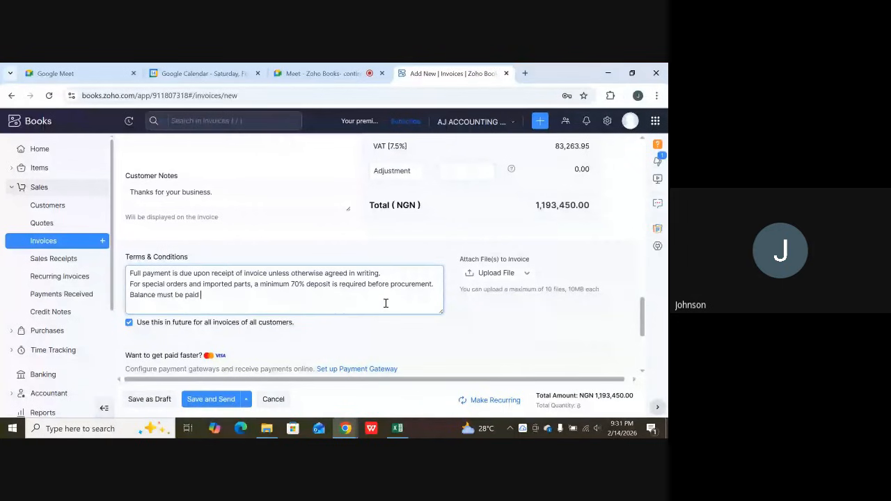
pyautogui.write(' befre')
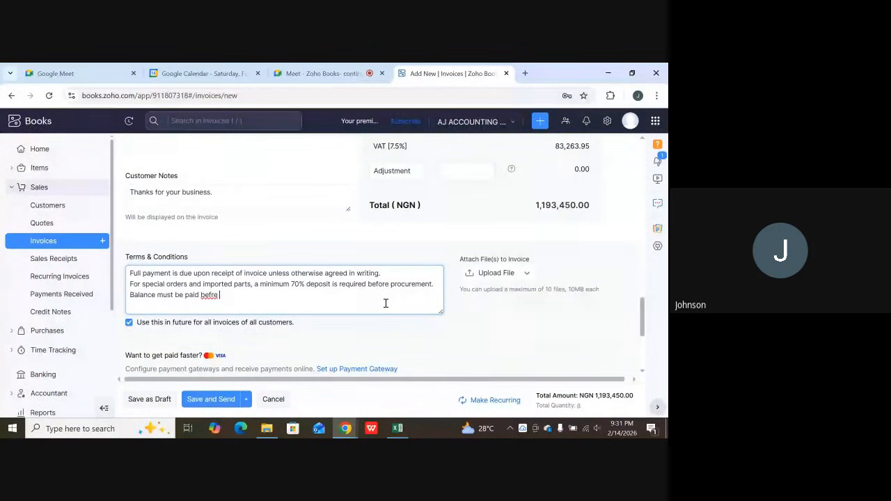
pyautogui.press('BackSpace')
pyautogui.press('BackSpace')
pyautogui.press('BackSpace')
pyautogui.write('ore del')
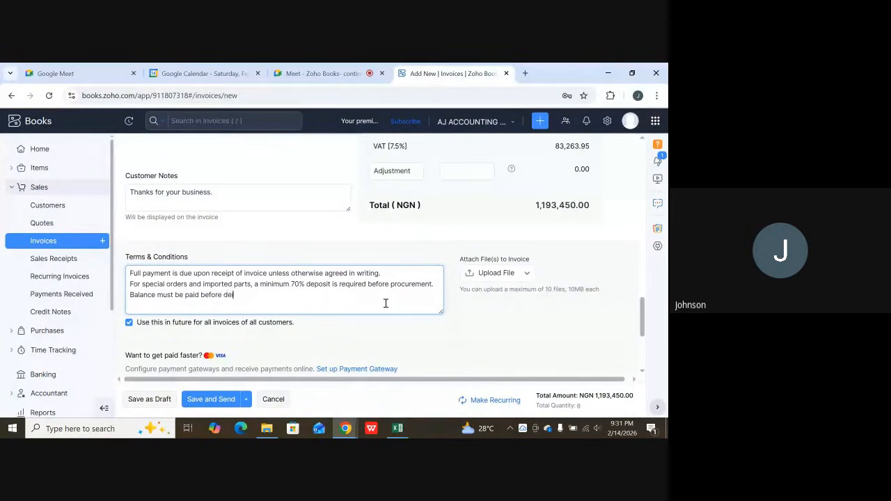
pyautogui.write('ivery or vehicle release.')
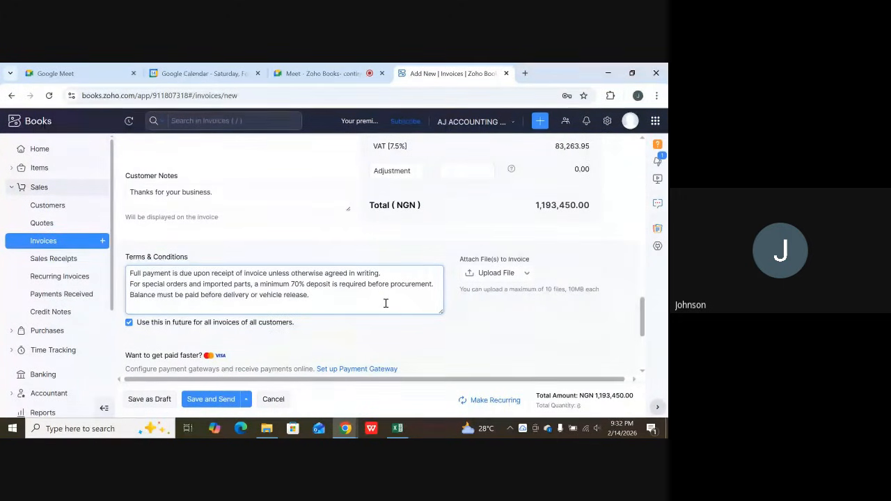
# Add "Late payments may attract a 5% monthly interest charge on outstanding balances" after a blank line in the terms and conditions, correcting its spelling.
pyautogui.press('Return')
pyautogui.press('Return')
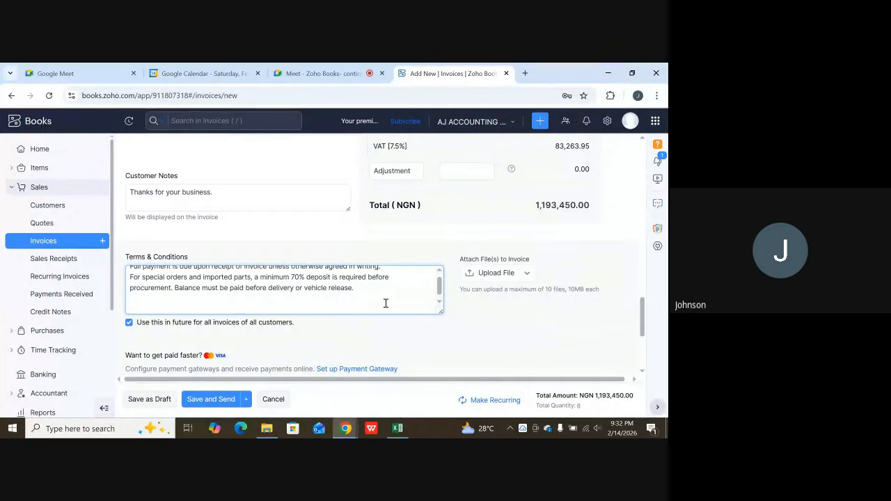
pyautogui.write('Late payments may attra')
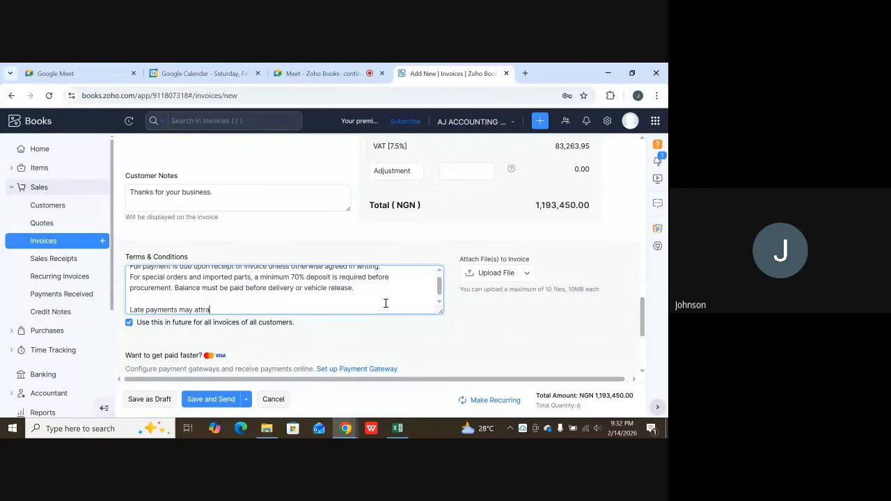
pyautogui.write('ct')
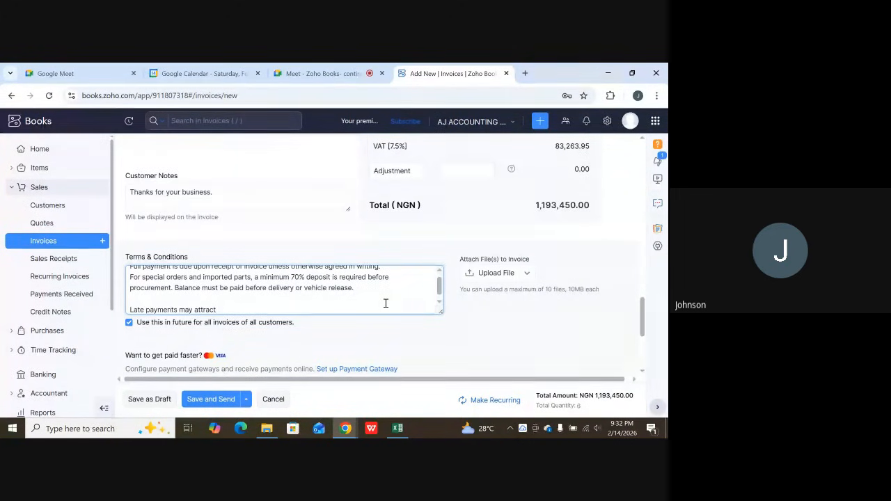
pyautogui.write(' a 5% mo')
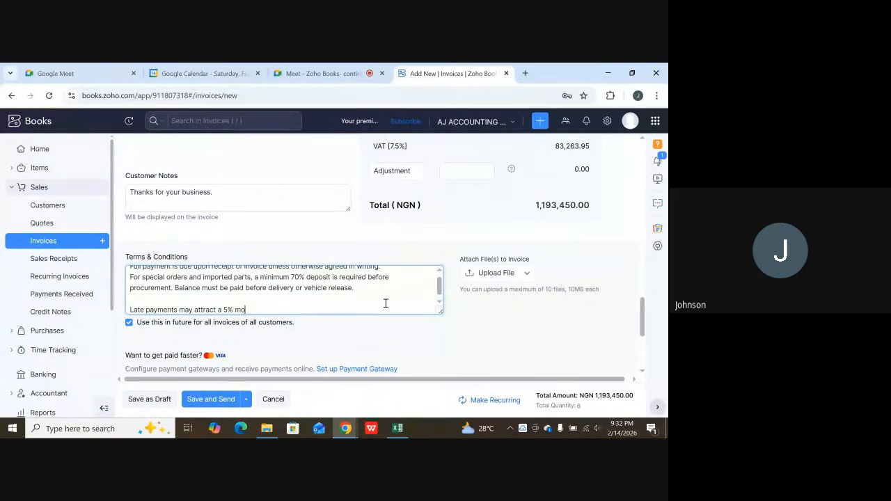
pyautogui.write('nthly')
pyautogui.write('interest')
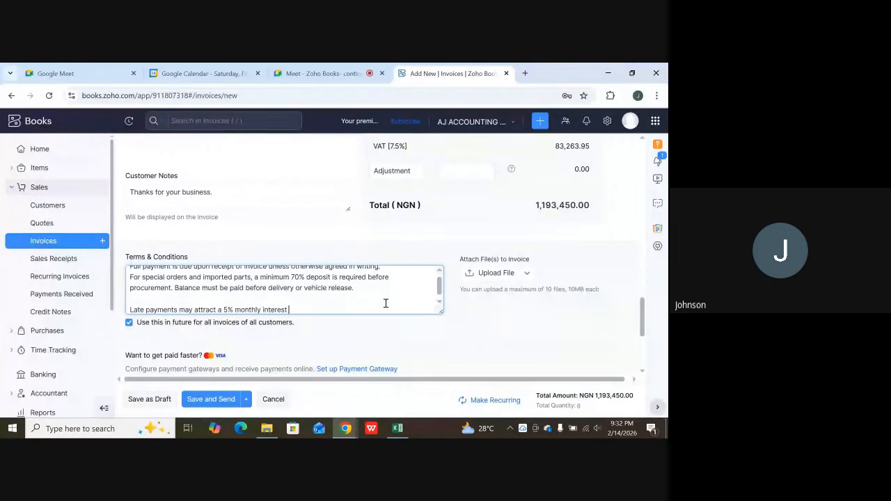
pyautogui.write(' char')
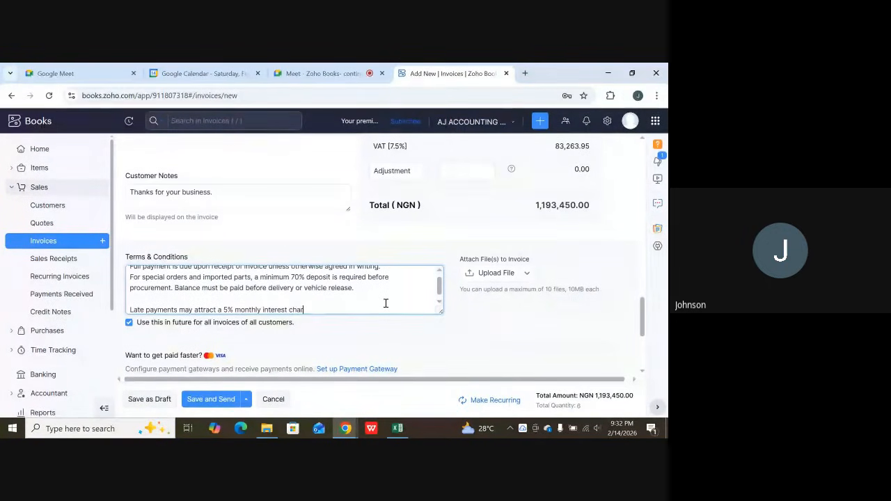
pyautogui.write('tge o')
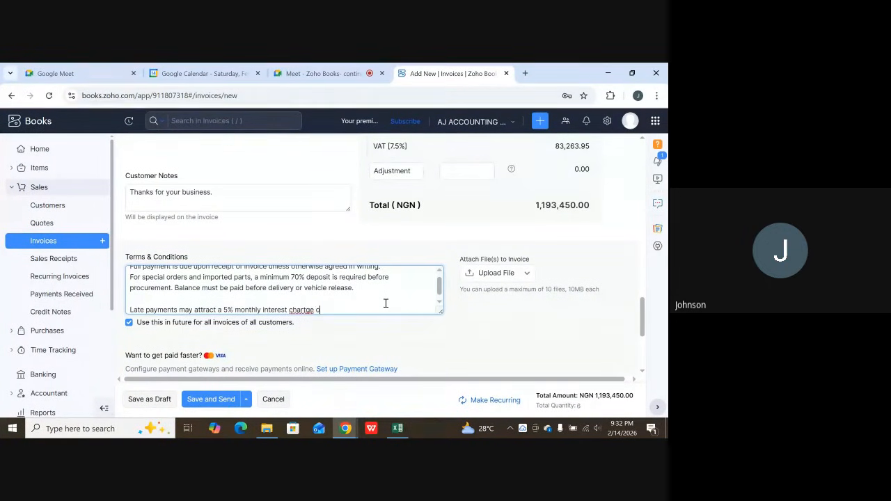
pyautogui.write('n outstanding bal')
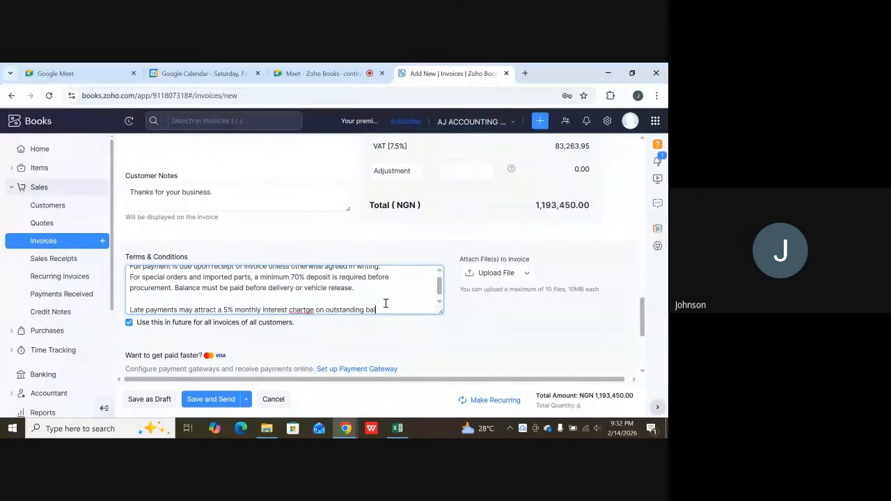
pyautogui.write('ances')
pyautogui.rightClick(292, 311)
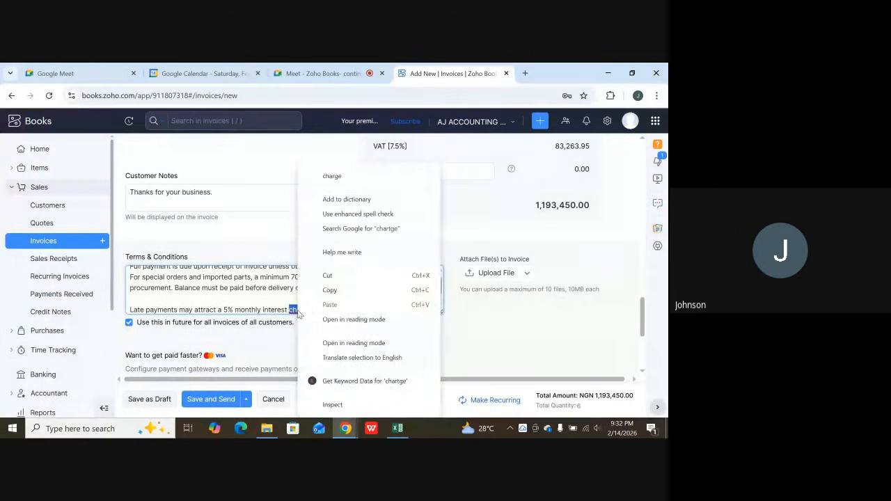
pyautogui.click(327, 176)
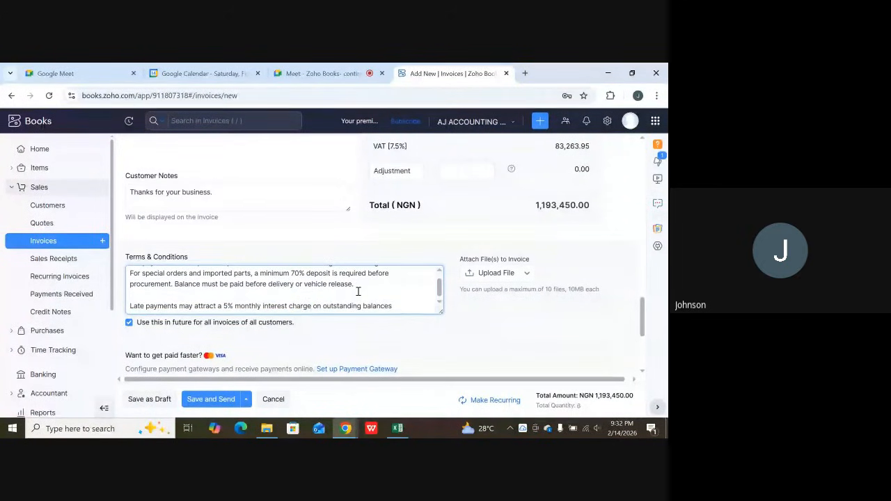
# Mark the invoice's payment as received, with Bank Transfer as the payment mode and Petty Cash as the deposit account.
pyautogui.scroll(1, 358, 291)
pyautogui.scroll(-1, 358, 293)
pyautogui.scroll(-3, 418, 328)
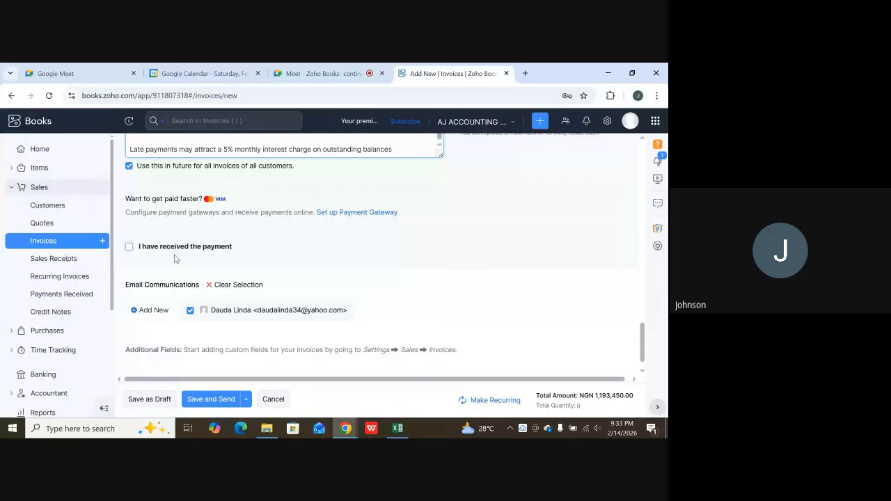
pyautogui.scroll(2, 333, 278)
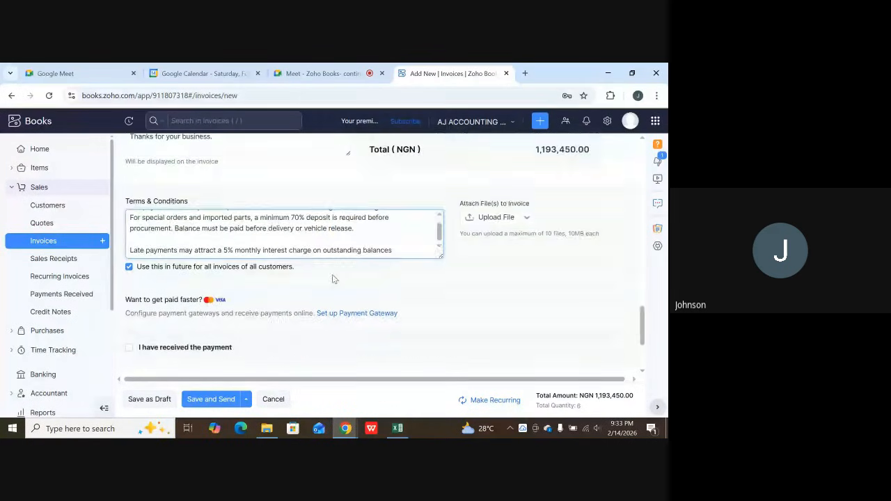
pyautogui.scroll(1, 401, 256)
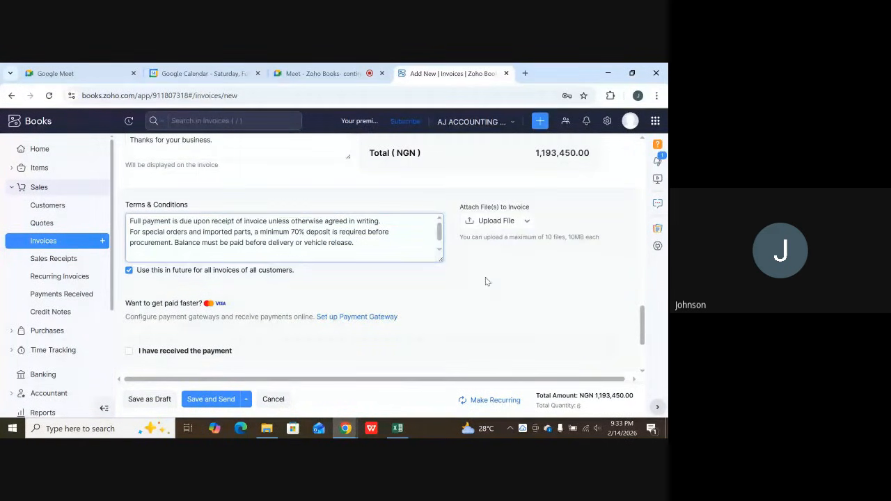
pyautogui.scroll(-2, 486, 277)
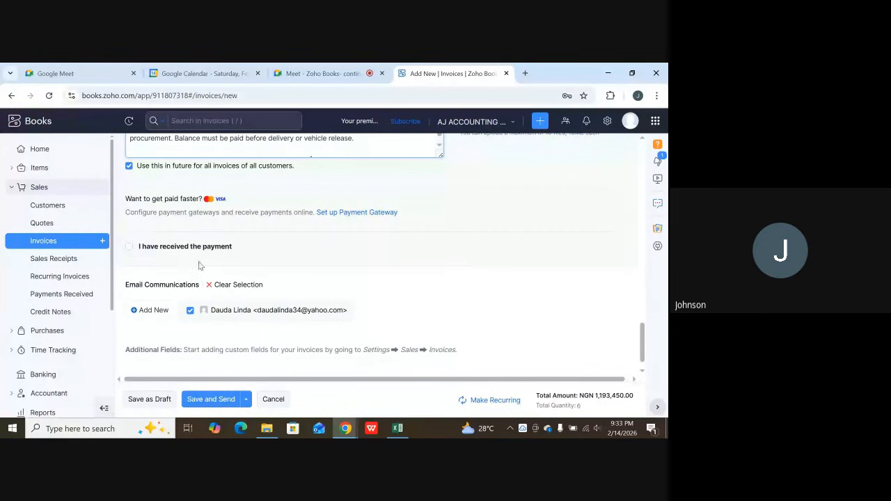
pyautogui.click(128, 248)
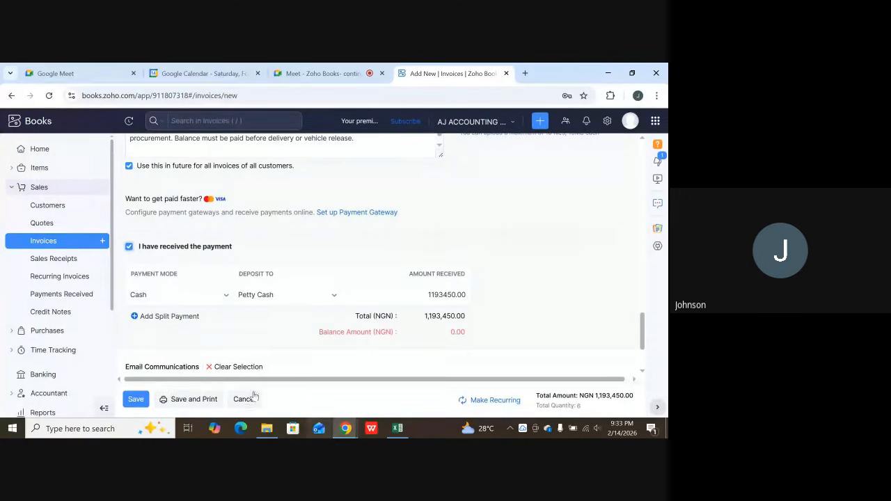
pyautogui.click(195, 294)
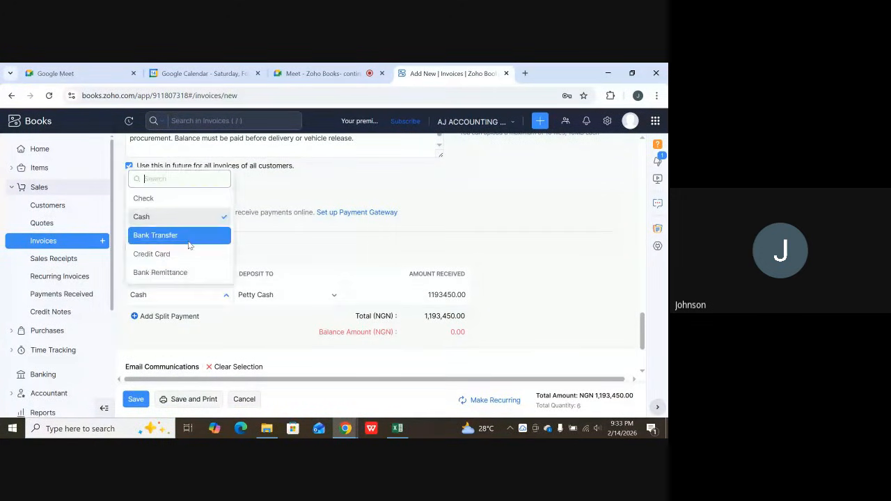
pyautogui.click(185, 234)
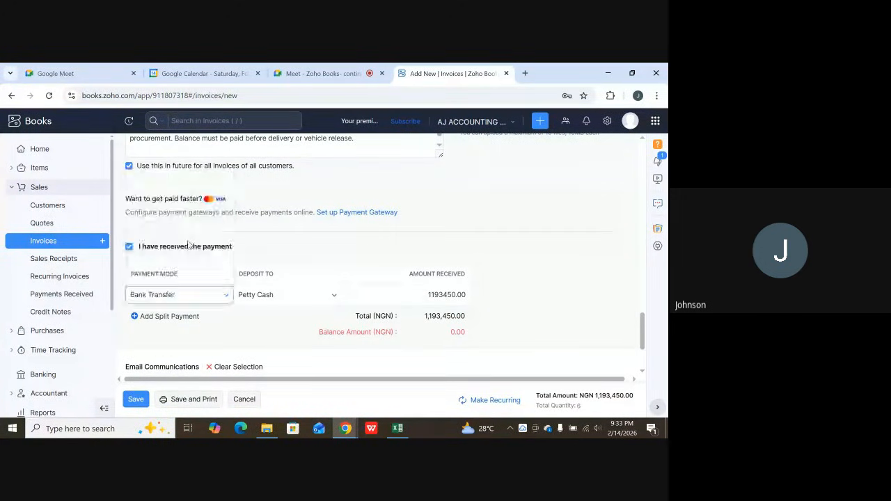
pyautogui.click(293, 296)
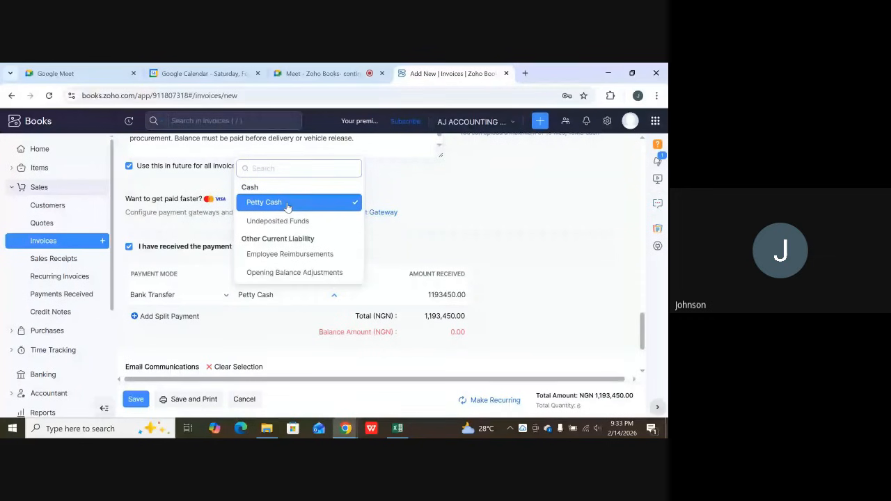
pyautogui.click(268, 312)
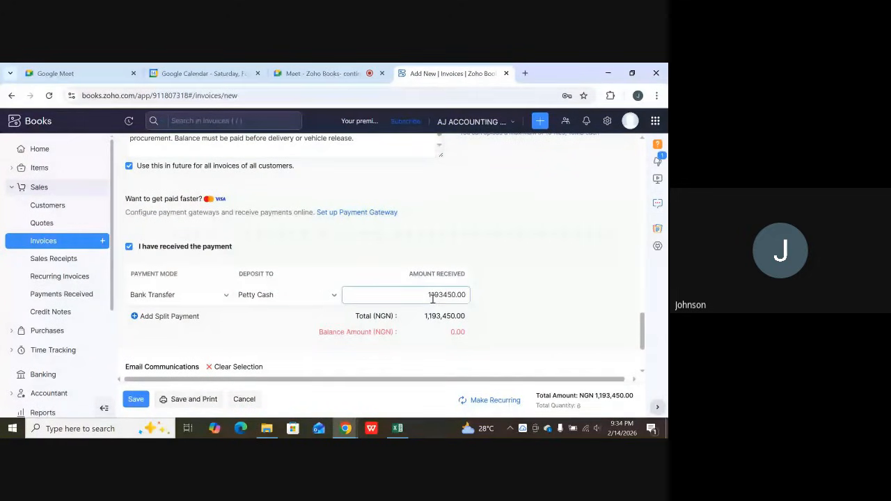
# Set the amount received to 1000000 and try to save the invoice with this partial payment.
pyautogui.scroll(-1, 432, 298)
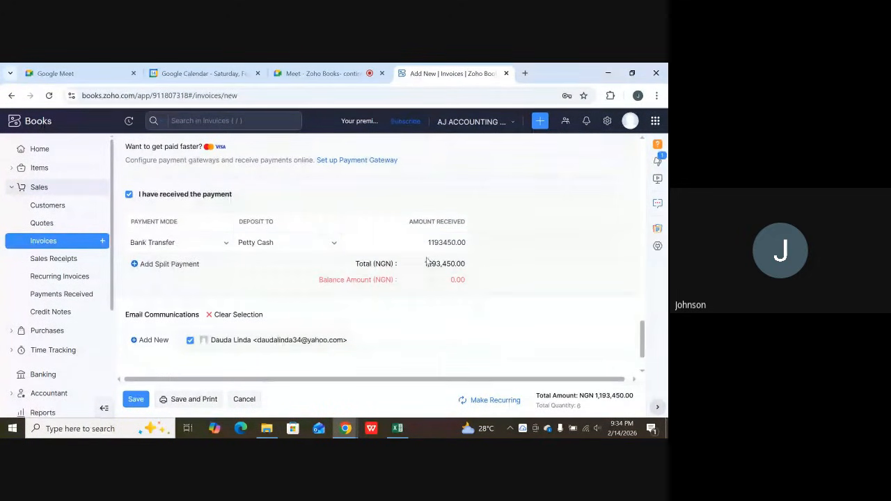
pyautogui.scroll(1, 293, 227)
pyautogui.scroll(1, 294, 226)
pyautogui.scroll(-2, 417, 244)
pyautogui.click(431, 244)
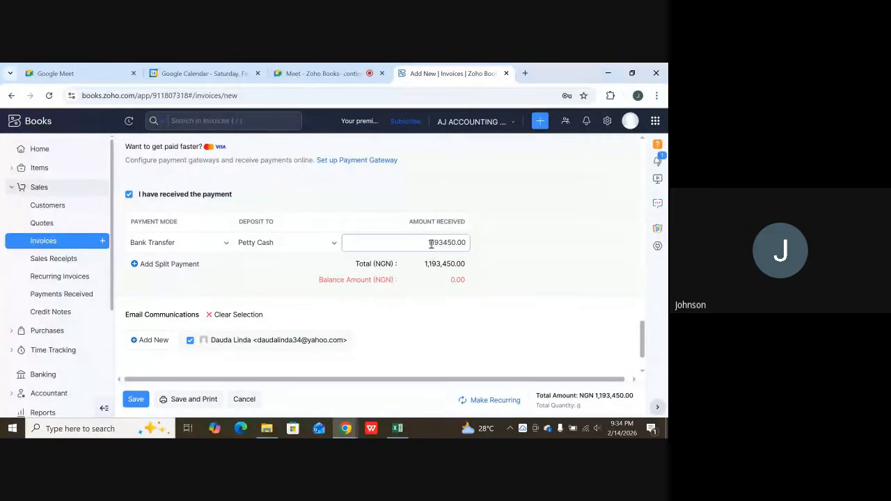
pyautogui.moveTo(428, 242); pyautogui.dragTo(506, 256)
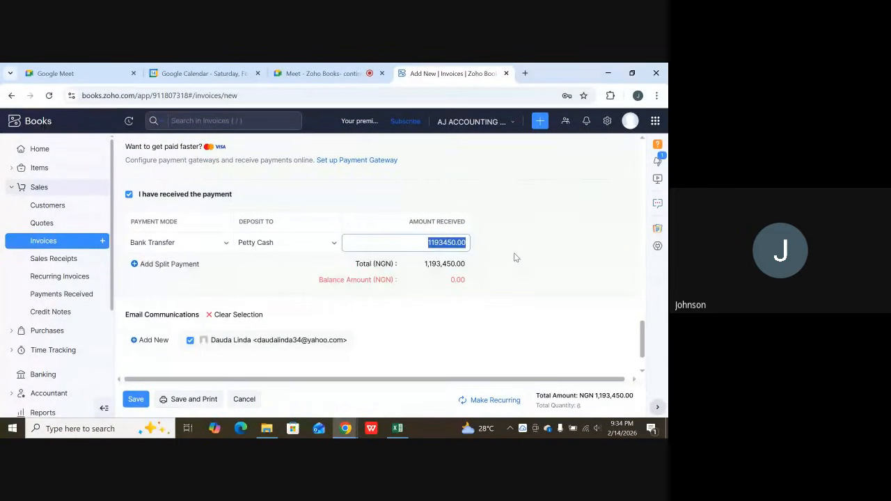
pyautogui.press('BackSpace')
pyautogui.write('1000')
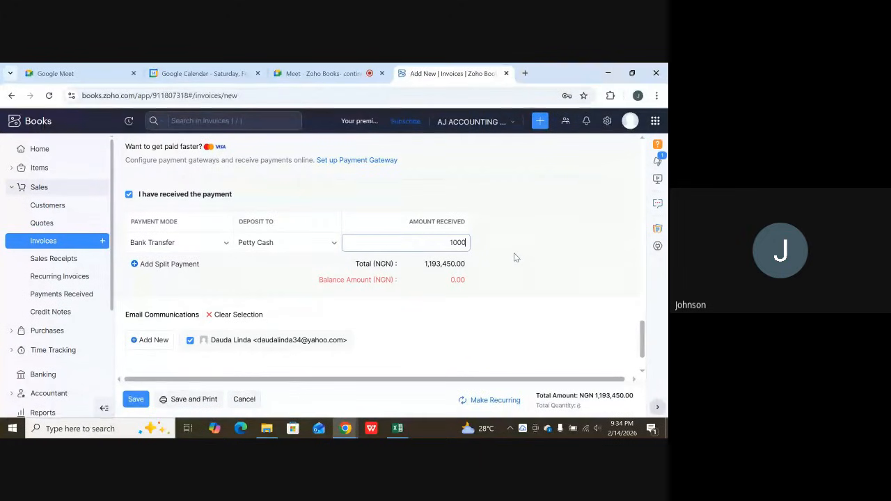
pyautogui.write('000')
pyautogui.scroll(-1, 489, 261)
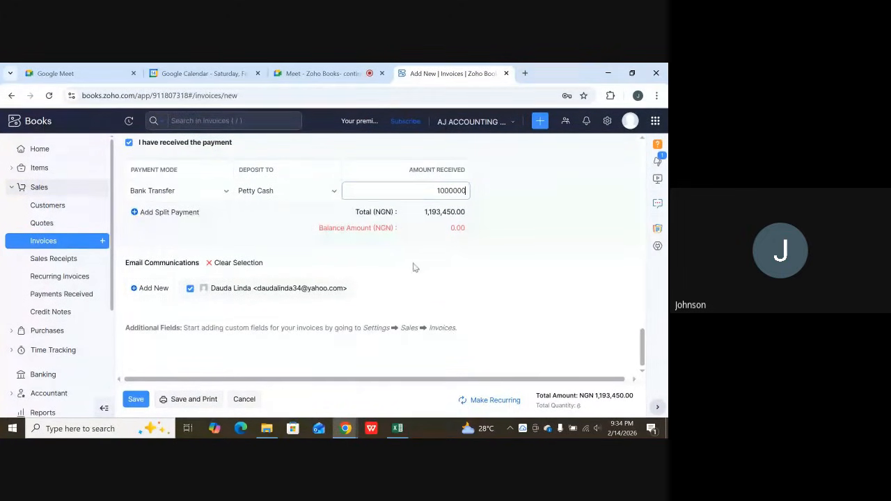
pyautogui.click(134, 401)
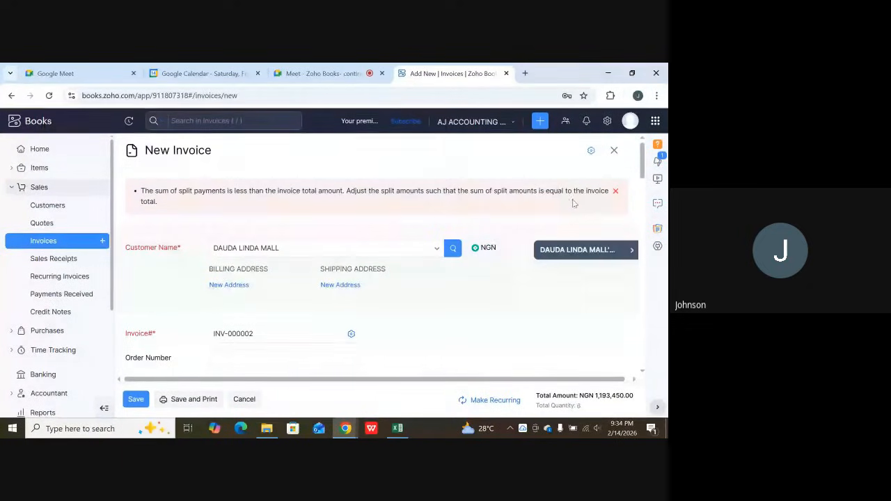
# Dismiss the split-payment error and clear the payment-received option on the new invoice.
pyautogui.click(615, 190)
pyautogui.scroll(-20, 433, 247)
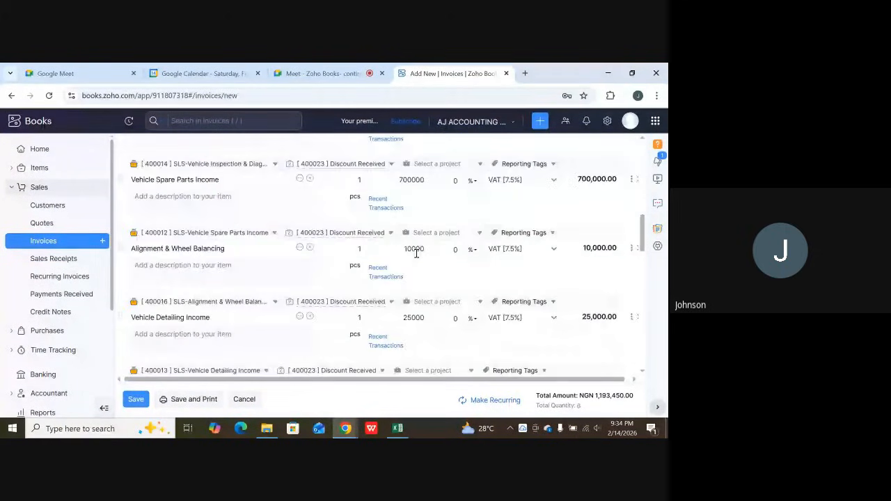
pyautogui.scroll(-5, 416, 259)
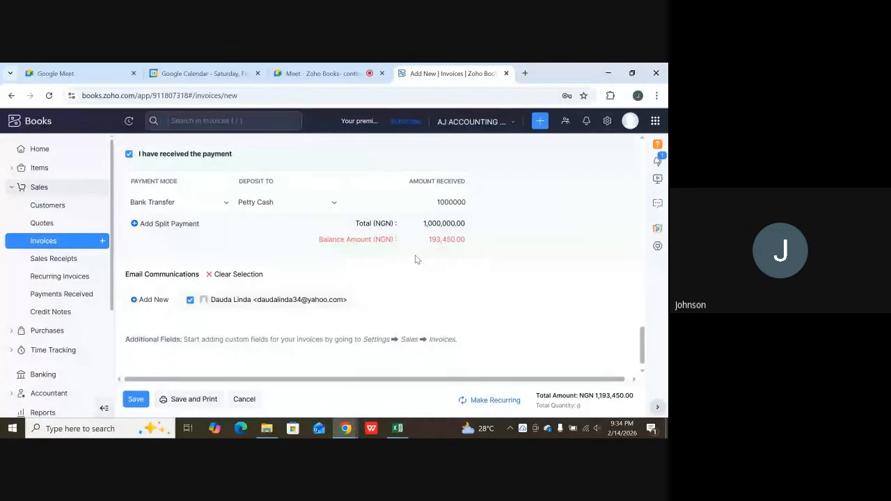
pyautogui.scroll(-1, 416, 259)
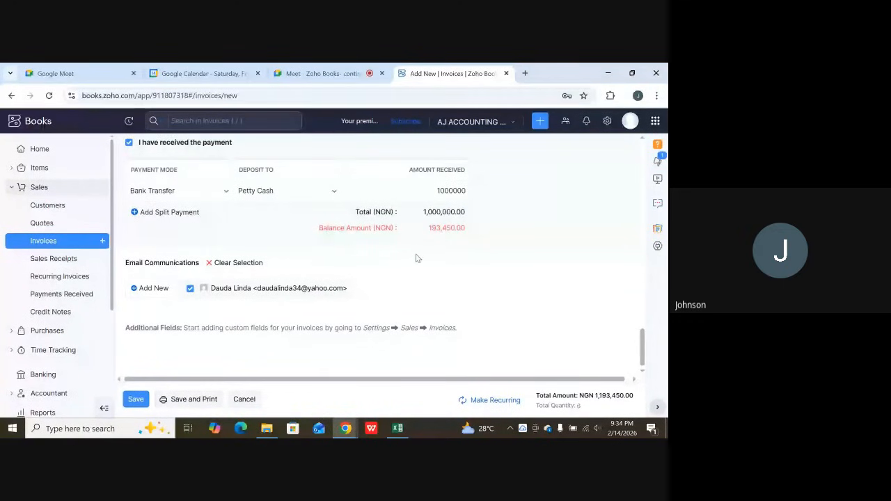
pyautogui.scroll(1, 420, 248)
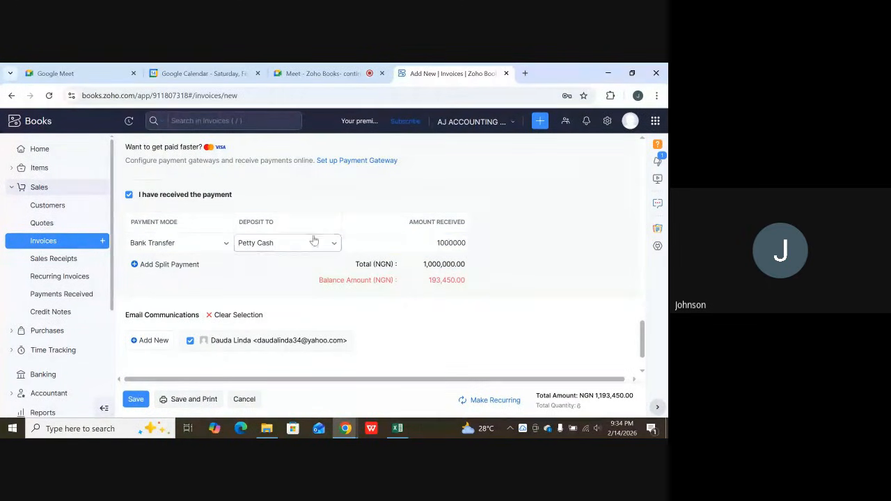
pyautogui.click(129, 195)
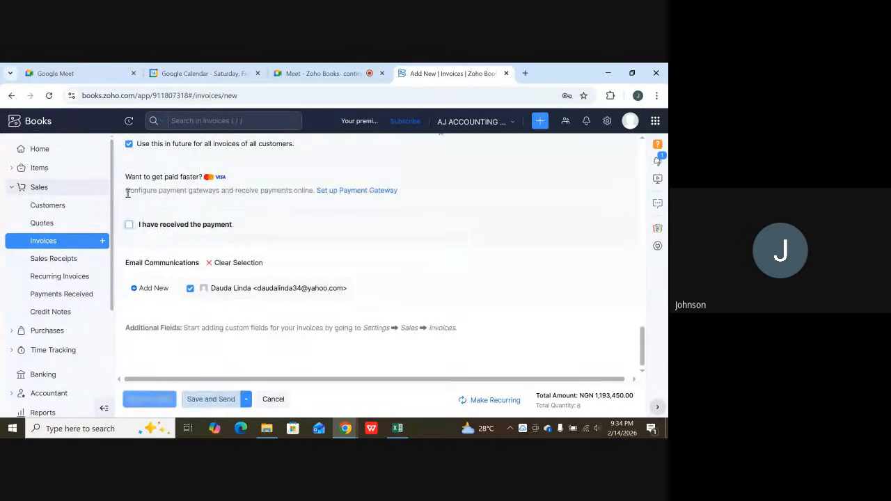
pyautogui.scroll(10, 194, 221)
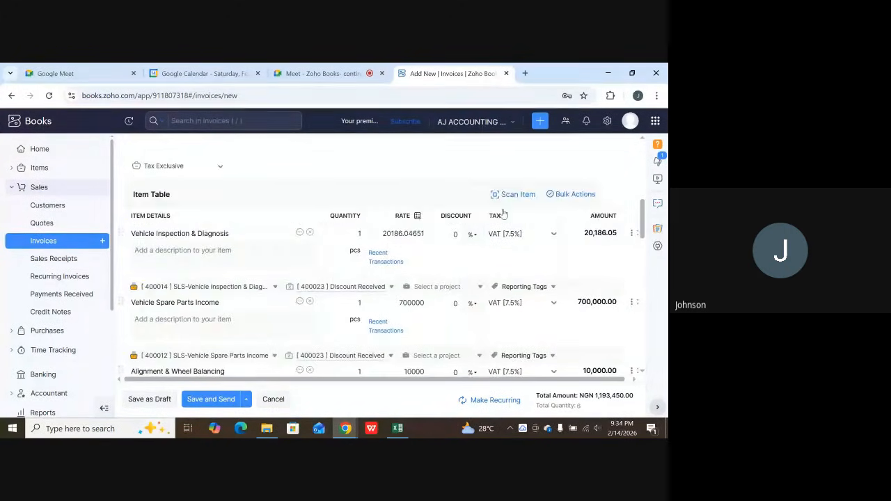
pyautogui.scroll(-15, 378, 226)
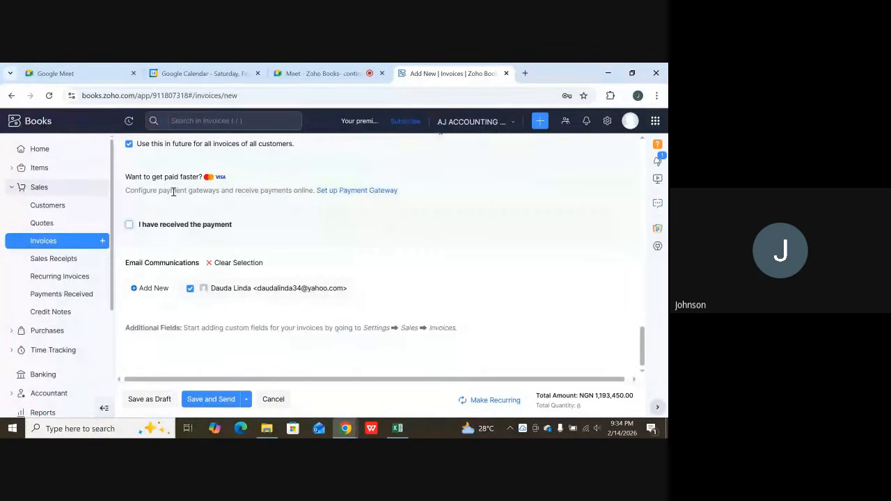
pyautogui.click(129, 226)
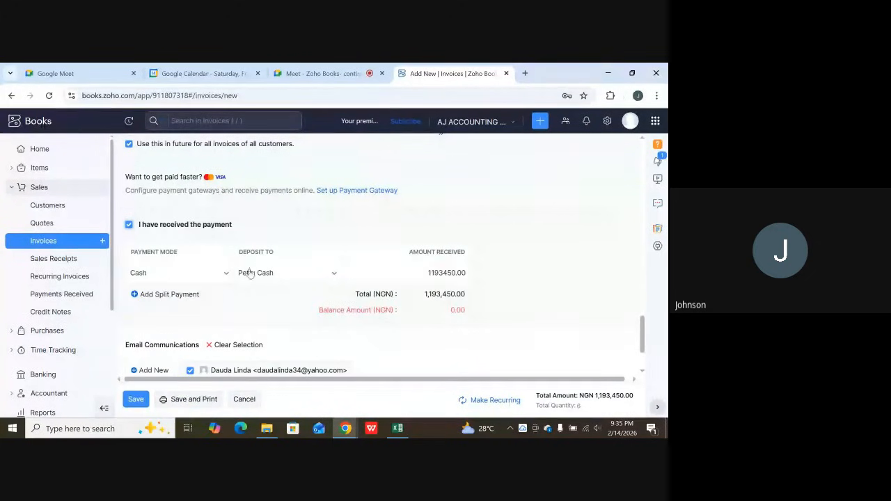
pyautogui.click(178, 276)
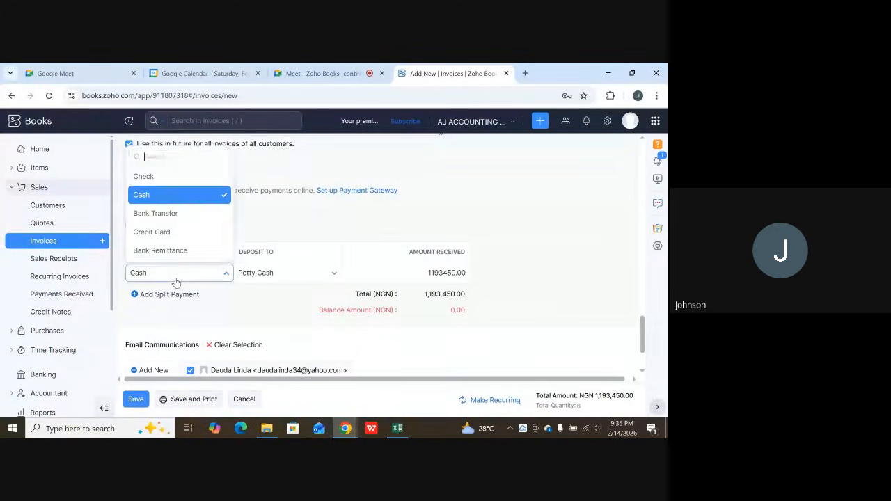
pyautogui.click(178, 213)
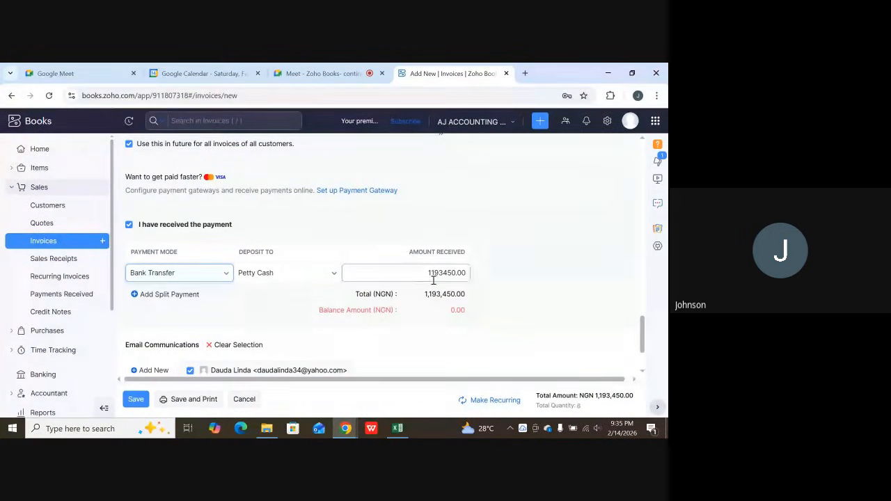
pyautogui.scroll(-2, 387, 313)
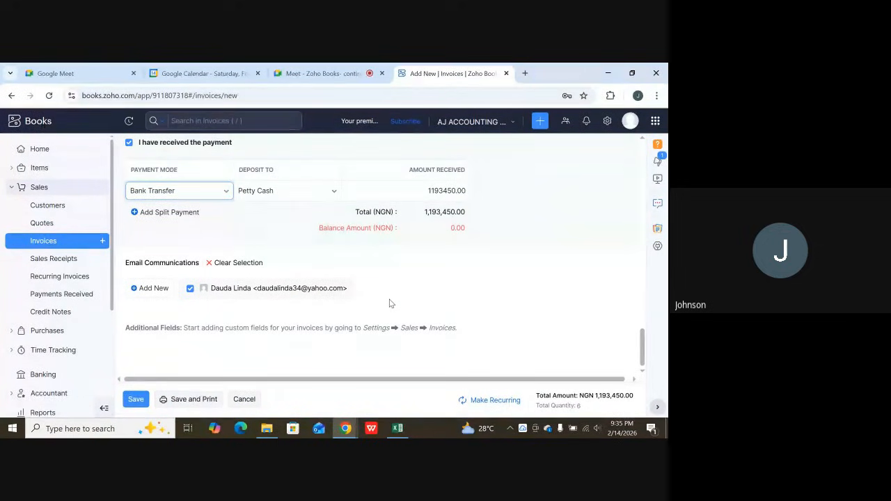
pyautogui.scroll(3, 386, 303)
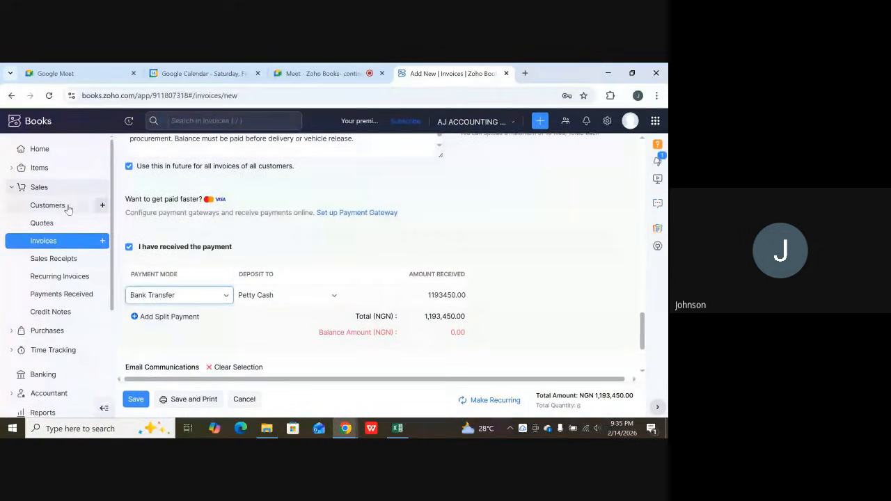
pyautogui.click(128, 247)
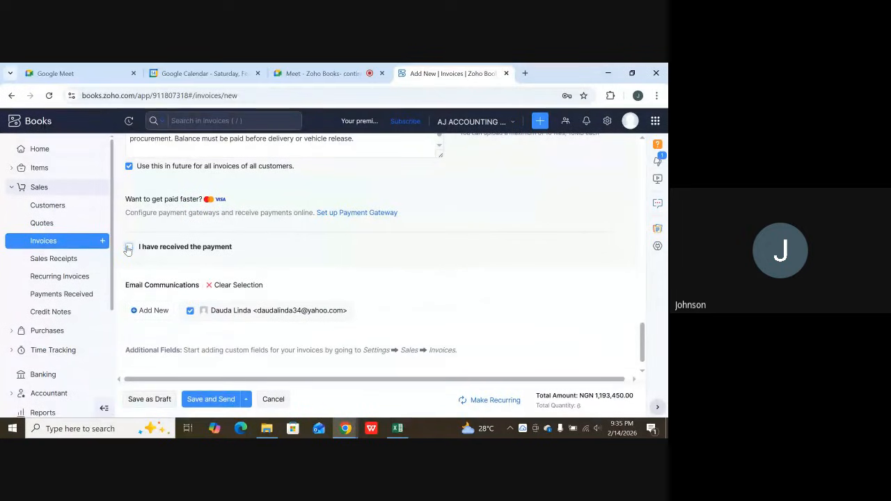
# Save the invoice as a draft and mark it as sent.
pyautogui.scroll(-1, 275, 289)
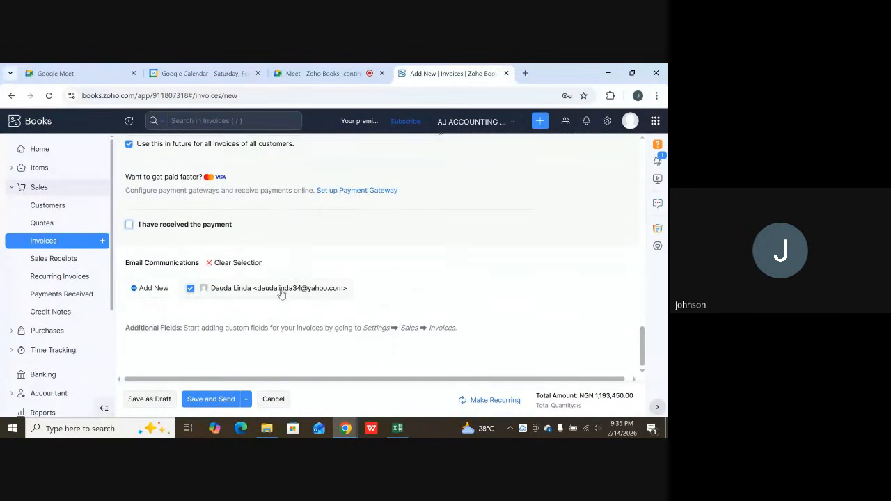
pyautogui.click(142, 401)
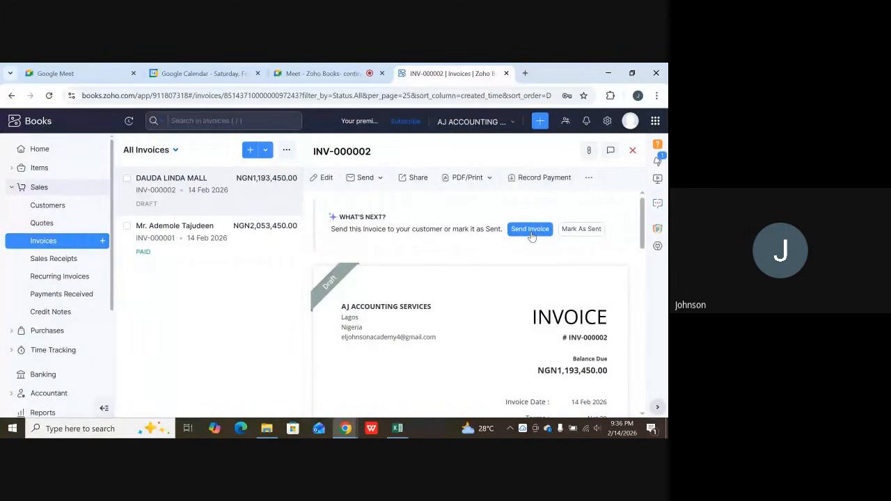
pyautogui.click(581, 230)
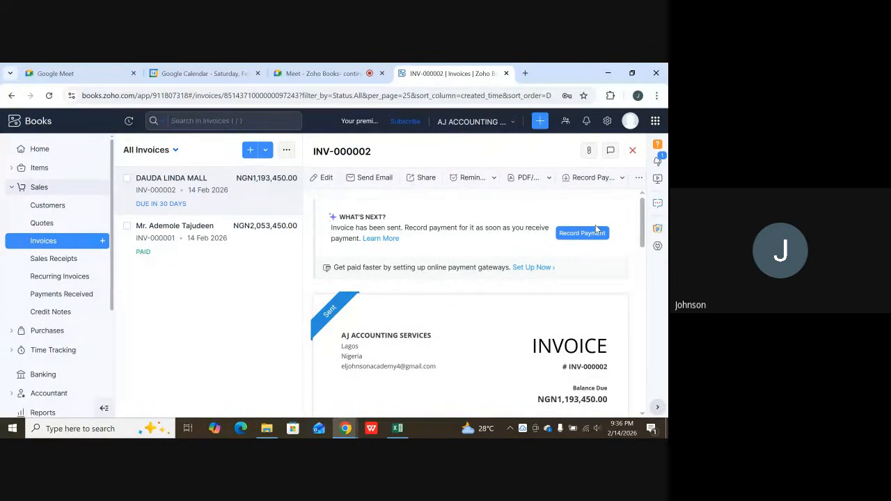
# Examine the sent invoice's terms, additional information and journal entries, including the Accounts Receivable debit and the income account credits.
pyautogui.scroll(-10, 571, 258)
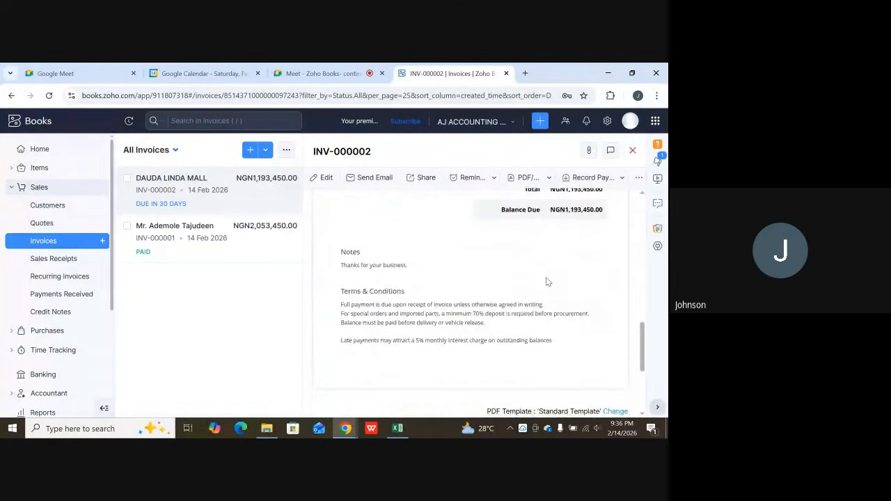
pyautogui.scroll(-5, 547, 282)
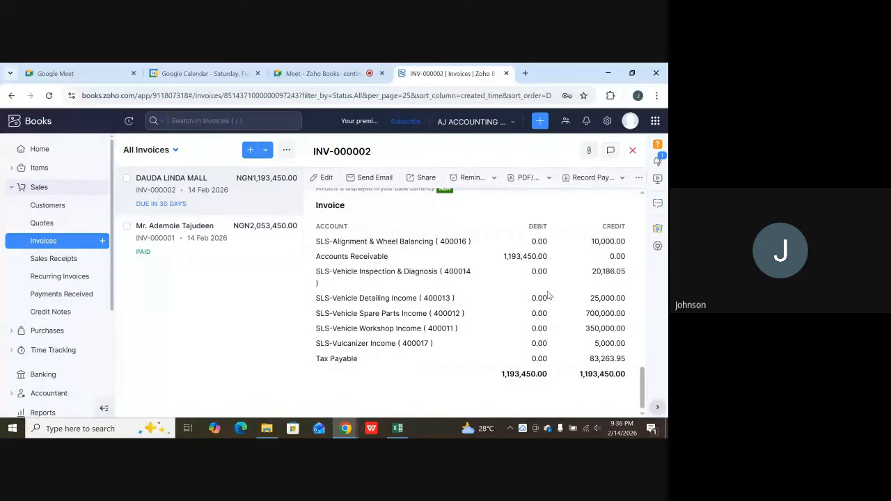
pyautogui.scroll(3, 547, 296)
pyautogui.scroll(-3, 550, 299)
pyautogui.scroll(3, 558, 315)
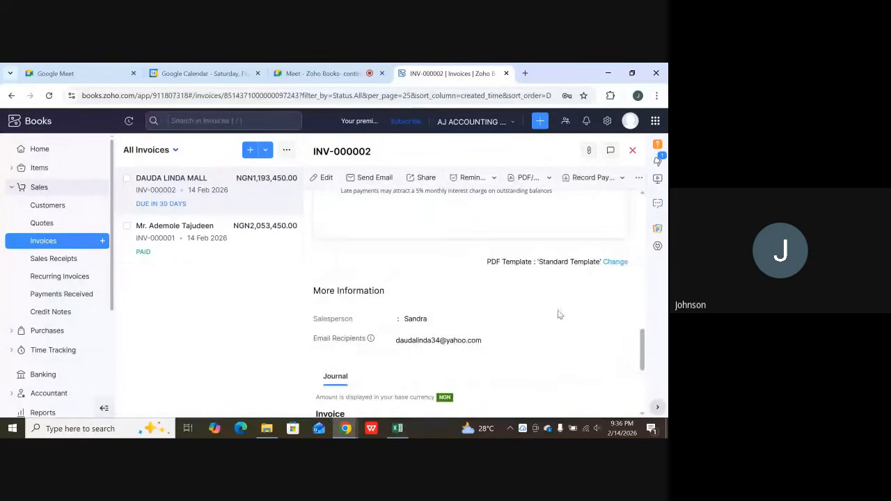
pyautogui.scroll(-4, 559, 314)
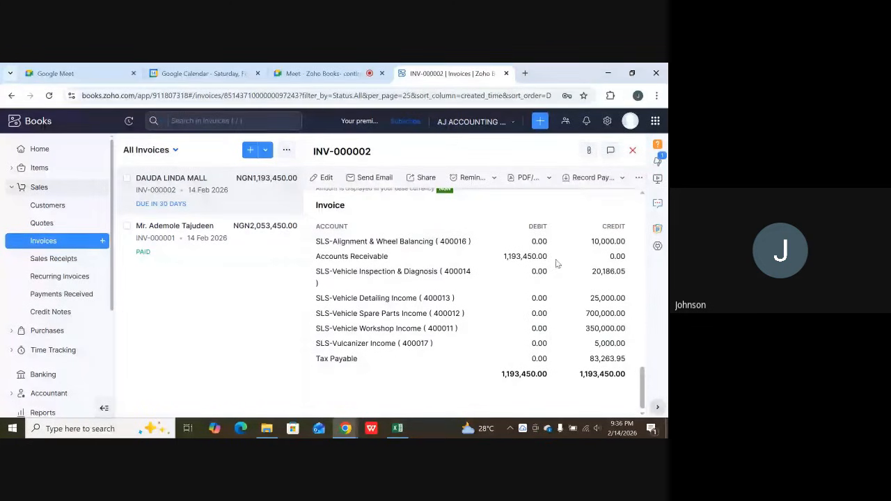
pyautogui.moveTo(554, 259); pyautogui.dragTo(227, 314)
# Open the form for recording a payment against the sent invoice.
pyautogui.scroll(15, 501, 228)
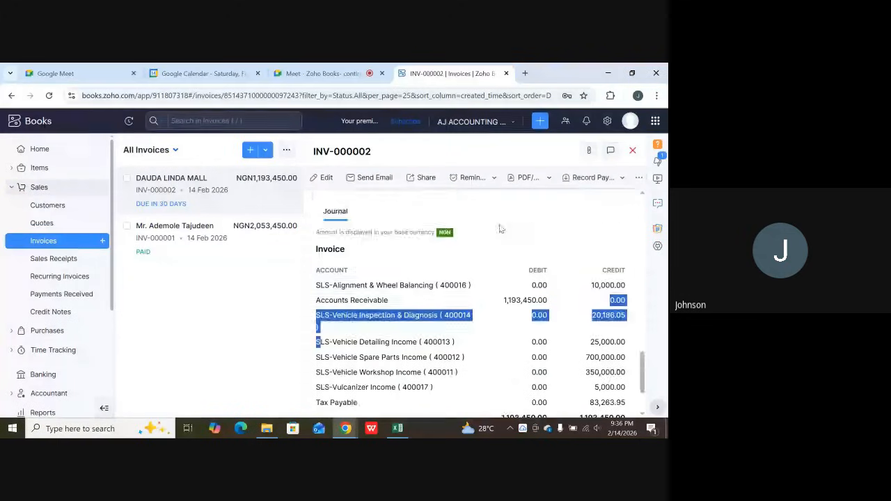
pyautogui.scroll(3, 533, 246)
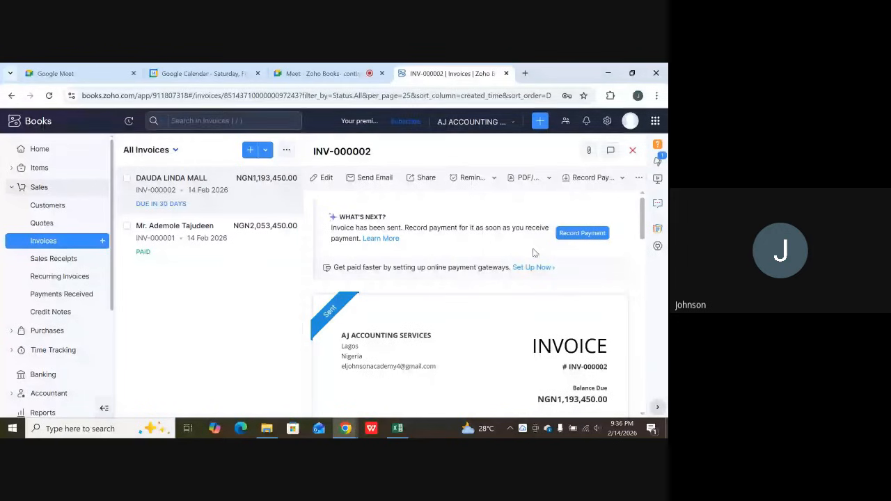
pyautogui.click(581, 234)
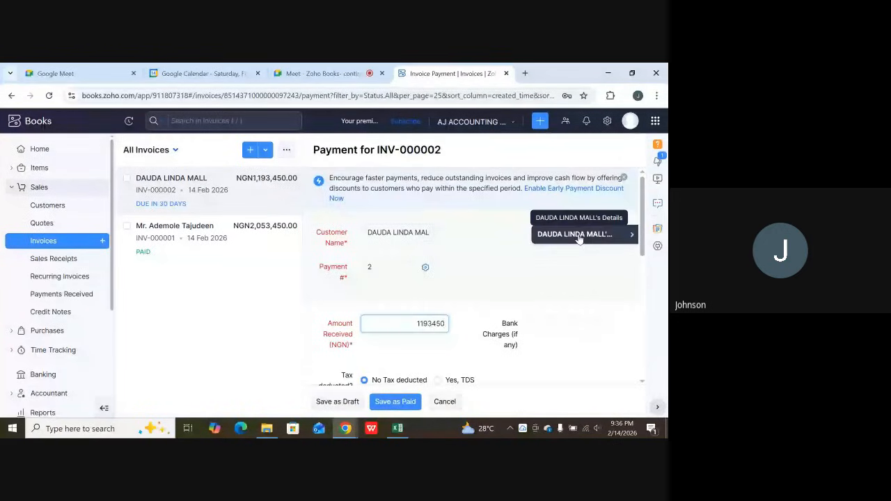
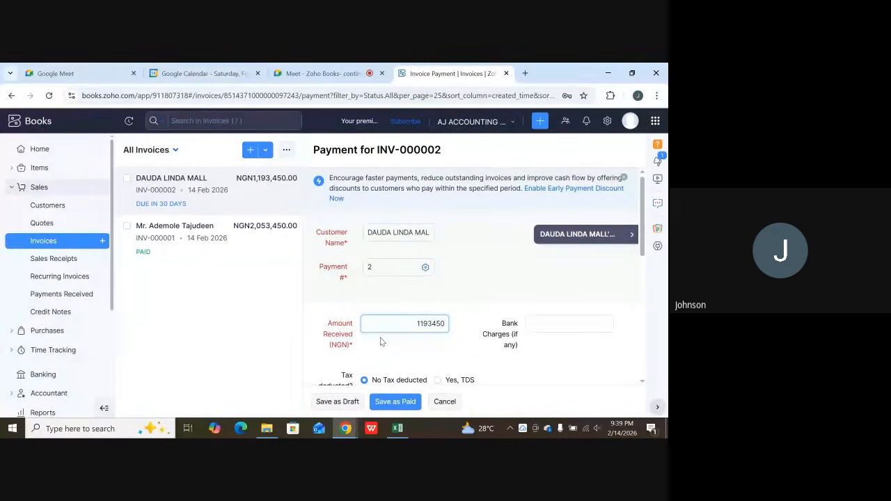
# Set the amount received for the INV-000002 payment to 1000000 NGN.
pyautogui.doubleClick(420, 325)
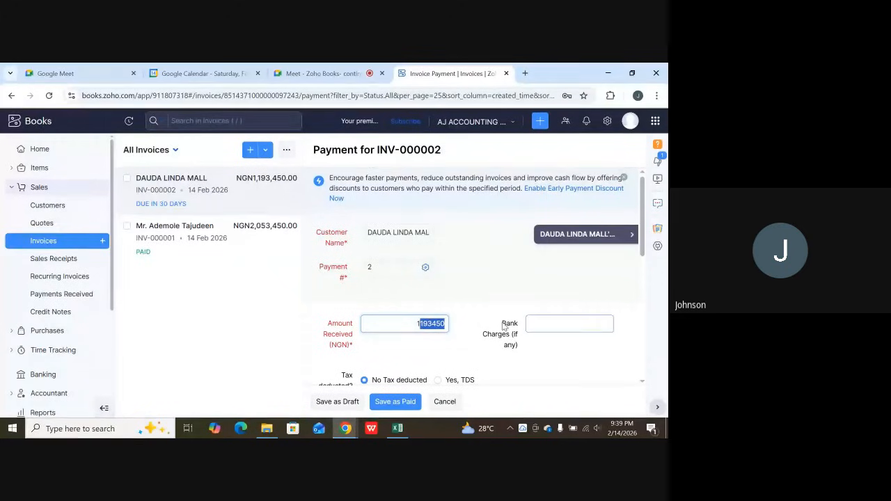
pyautogui.write('1000000')
# Mark the payment as having TDS tax deducted and enter 119345 as the amount withheld.
pyautogui.scroll(-2, 504, 326)
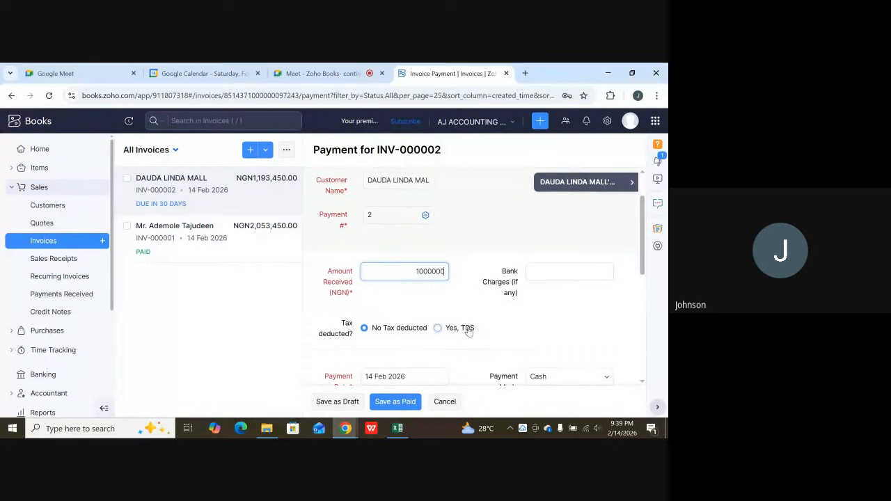
pyautogui.scroll(-1, 446, 331)
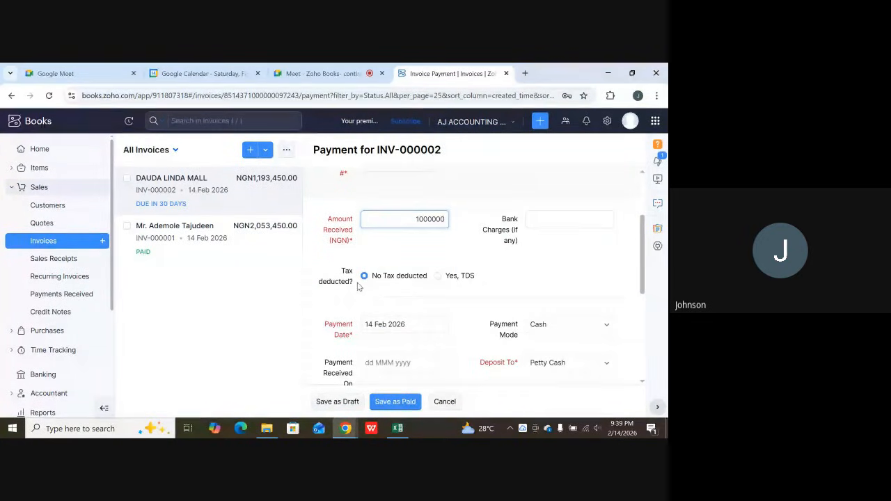
pyautogui.click(437, 276)
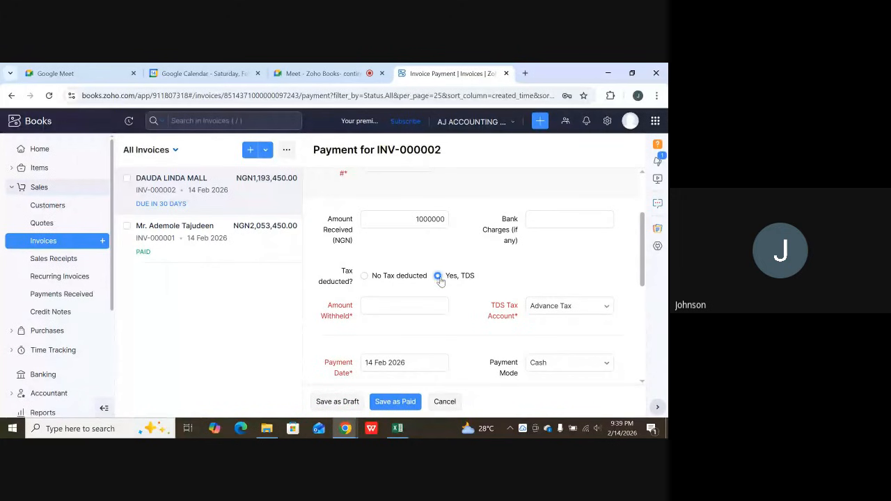
pyautogui.scroll(-1, 433, 282)
pyautogui.click(388, 255)
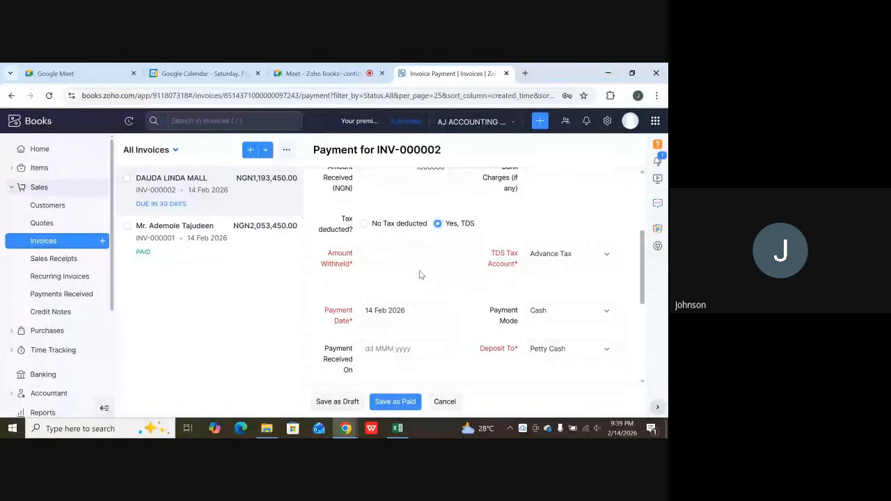
pyautogui.click(395, 252)
pyautogui.write('1')
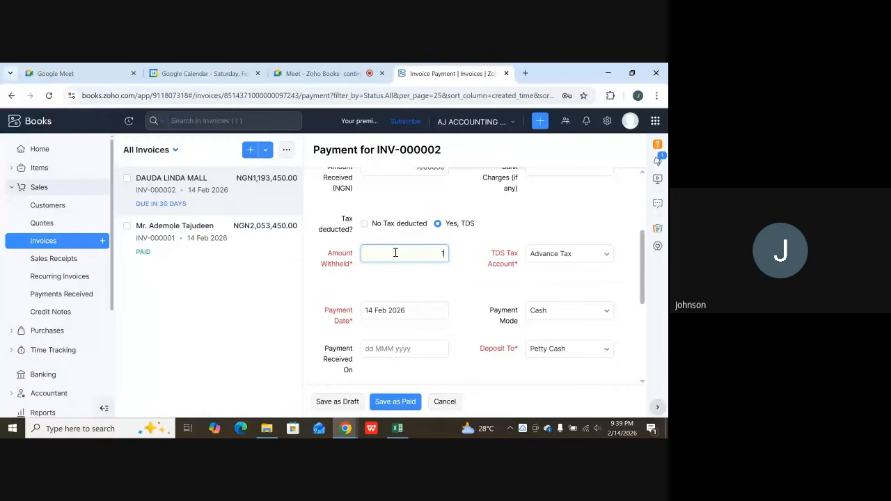
pyautogui.write('19')
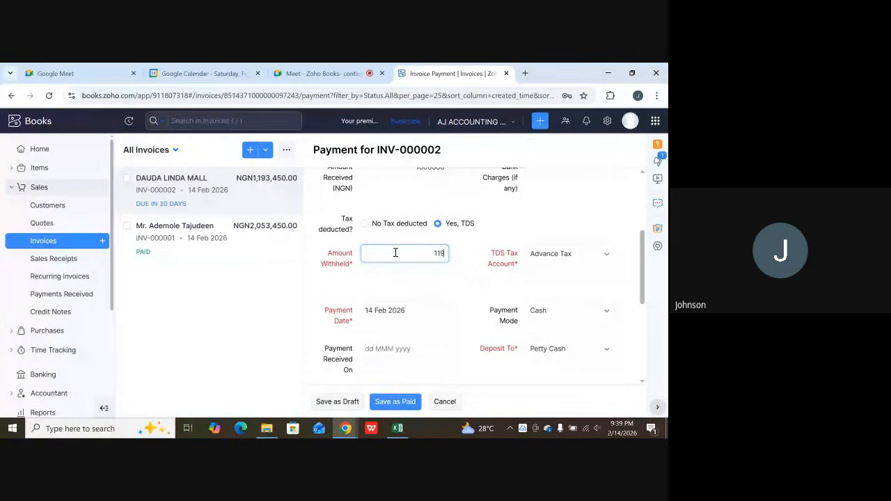
pyautogui.write('345')
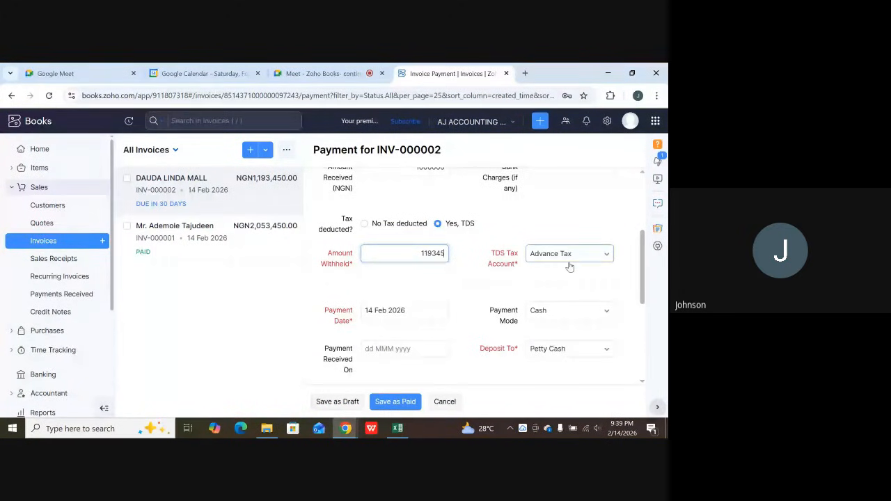
# Set the payment mode of the invoice payment to Bank Transfer.
pyautogui.scroll(-3, 448, 255)
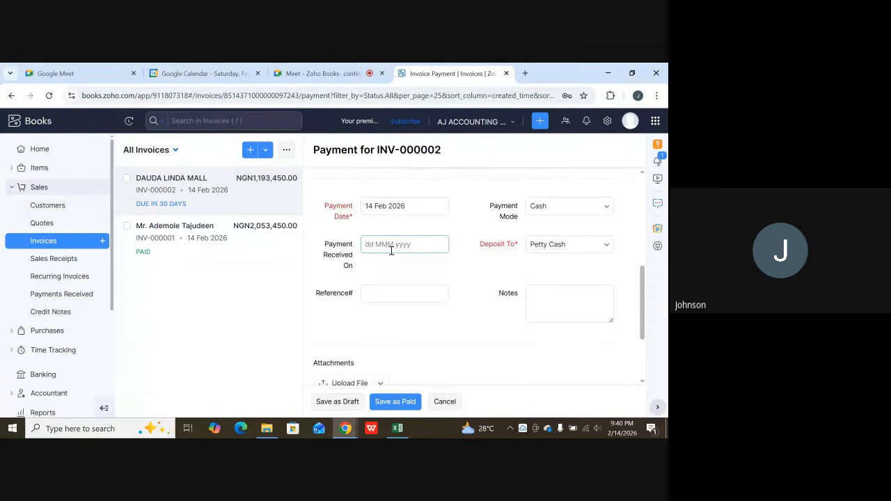
pyautogui.scroll(2, 473, 252)
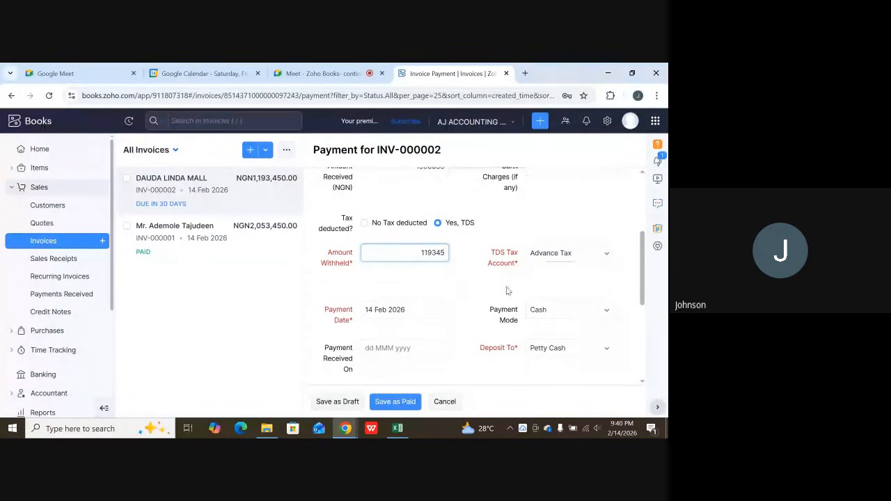
pyautogui.scroll(-1, 507, 291)
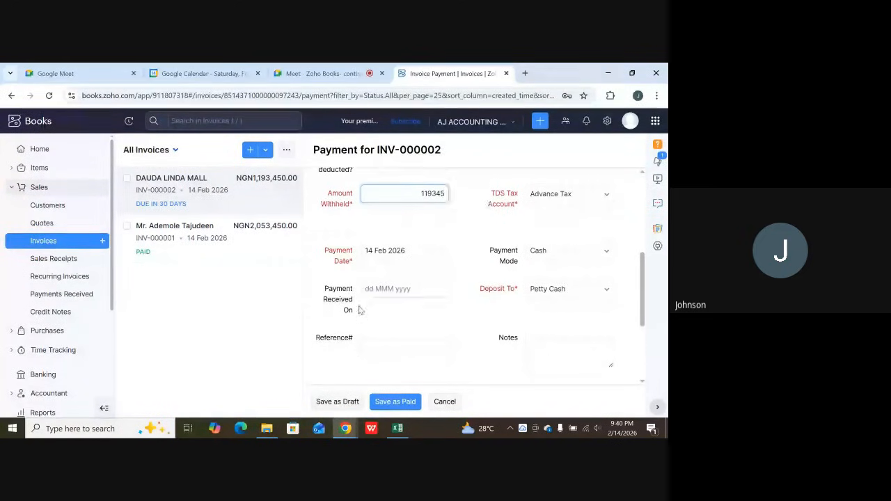
pyautogui.scroll(-1, 358, 305)
pyautogui.scroll(1, 357, 306)
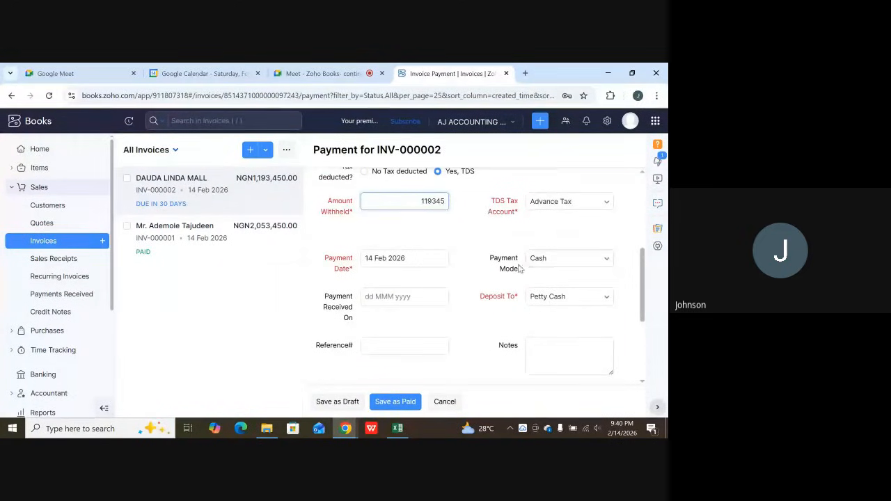
pyautogui.click(545, 260)
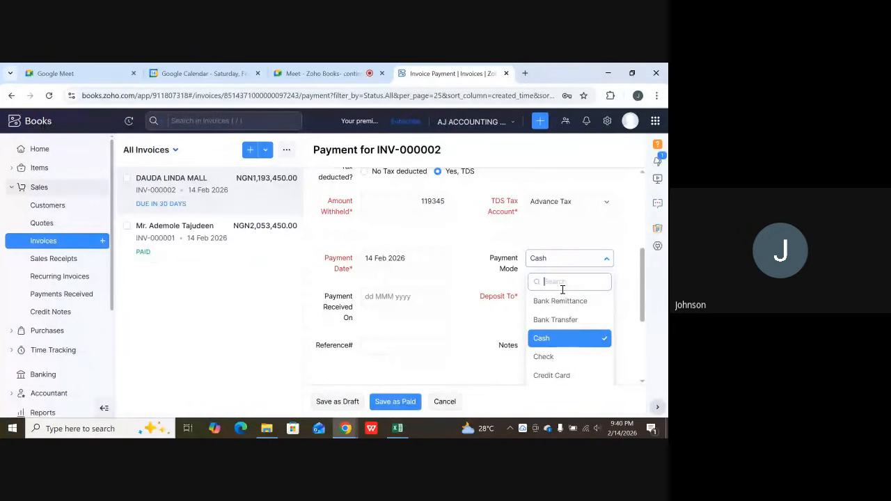
pyautogui.click(567, 318)
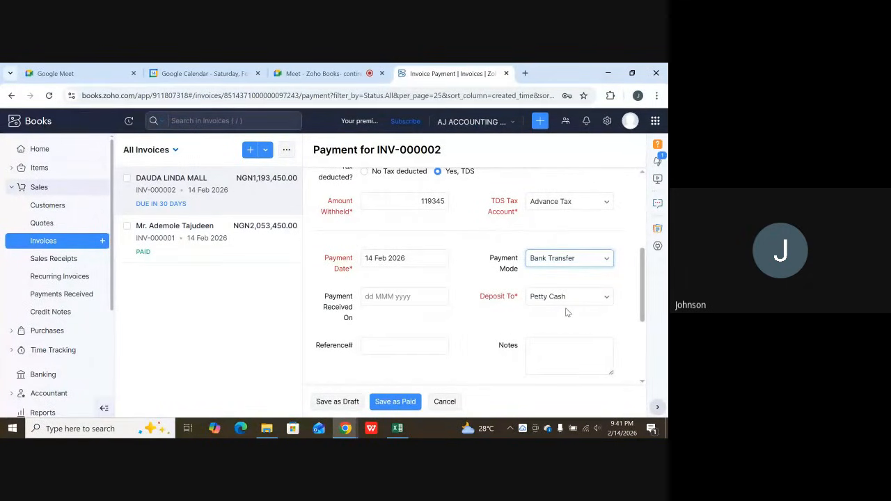
# Save the payment for INV-000002 as paid, keeping the thank-you note to the customer enabled.
pyautogui.scroll(-2, 449, 367)
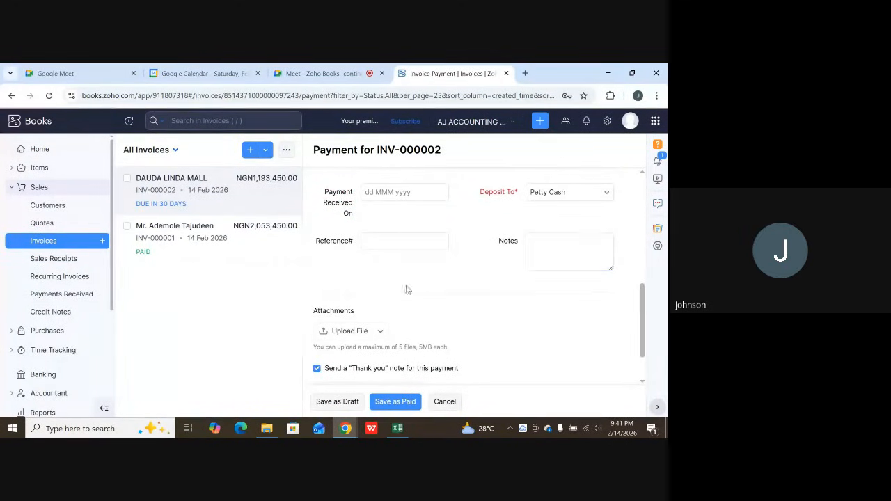
pyautogui.scroll(-1, 448, 315)
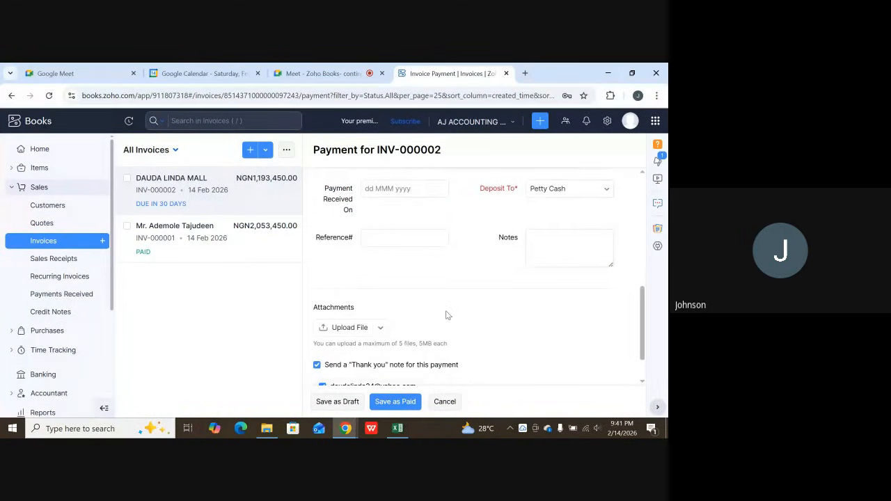
pyautogui.scroll(-1, 448, 315)
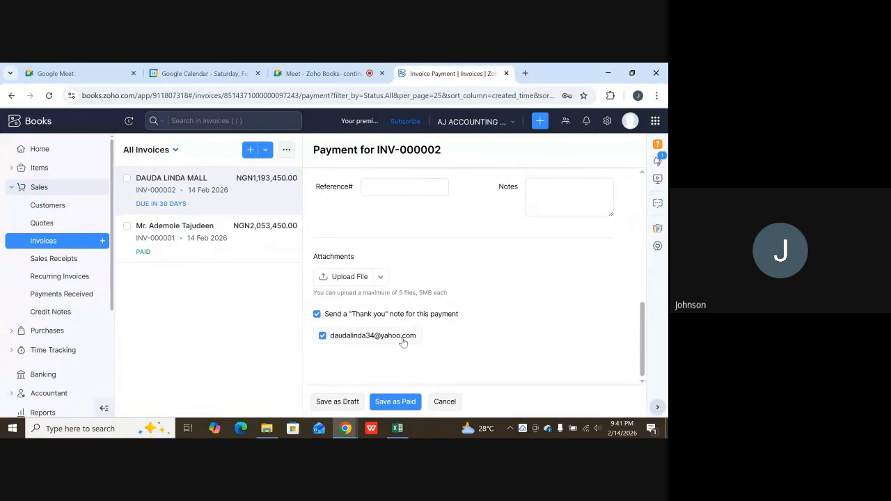
pyautogui.click(395, 402)
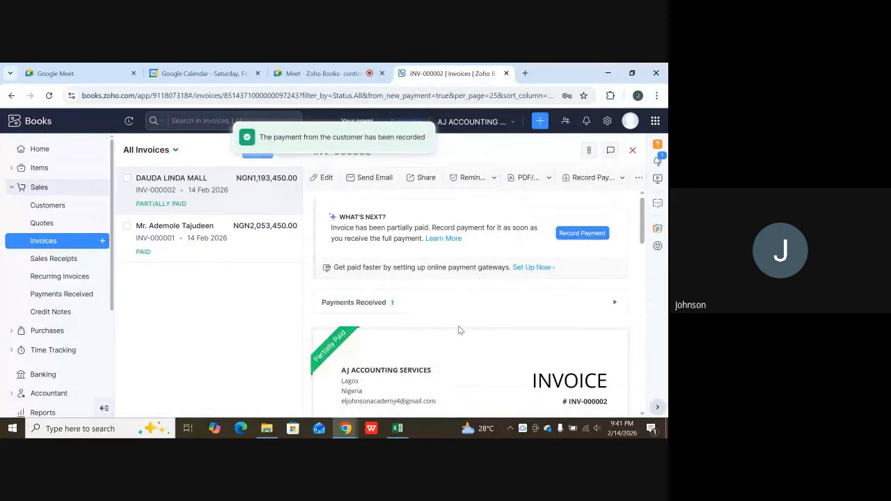
# Examine the line items and totals of INV-000002, including the payment made, amount withheld and balance due.
pyautogui.scroll(-7, 445, 333)
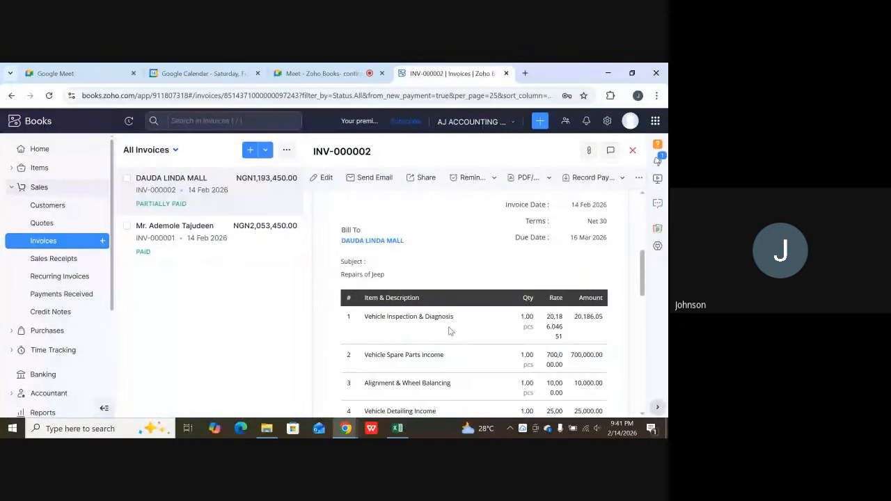
pyautogui.scroll(-2, 498, 301)
pyautogui.scroll(-4, 498, 301)
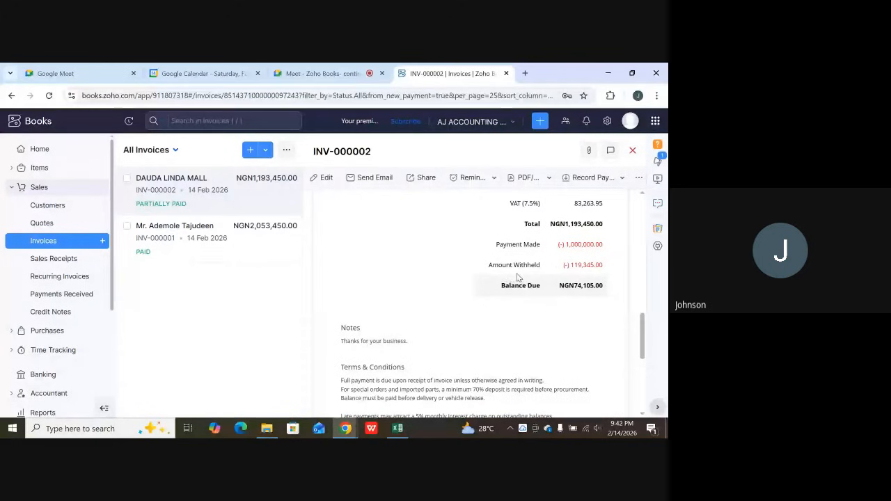
pyautogui.moveTo(572, 267); pyautogui.dragTo(627, 265)
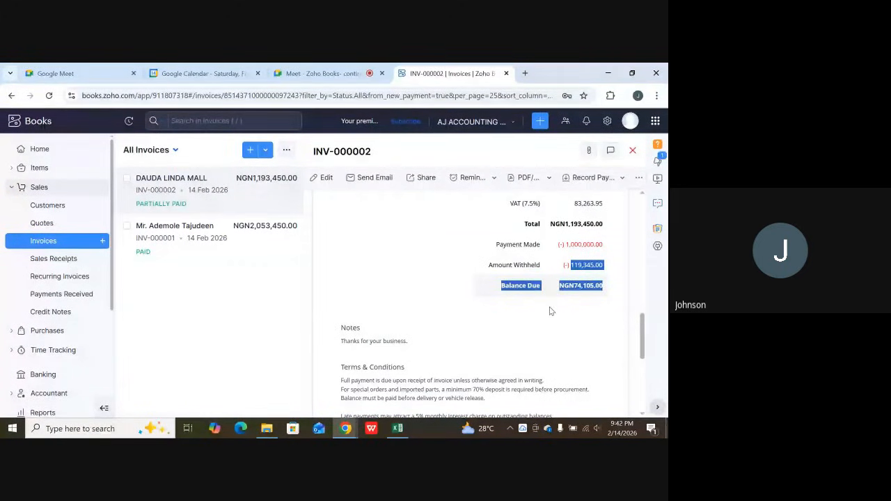
pyautogui.click(517, 316)
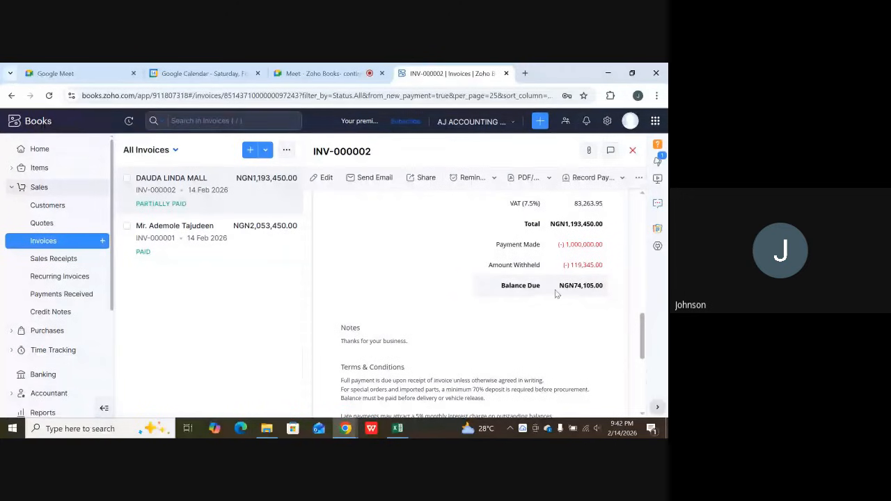
pyautogui.moveTo(557, 286); pyautogui.dragTo(607, 301)
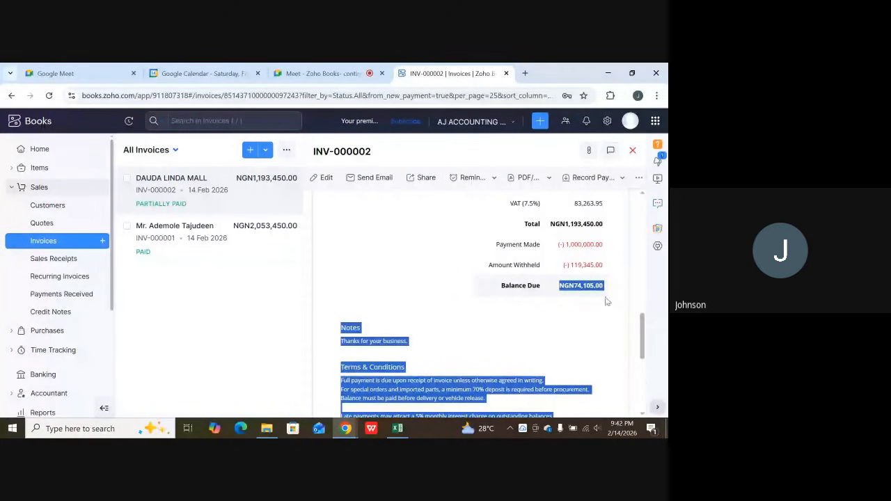
pyautogui.click(559, 321)
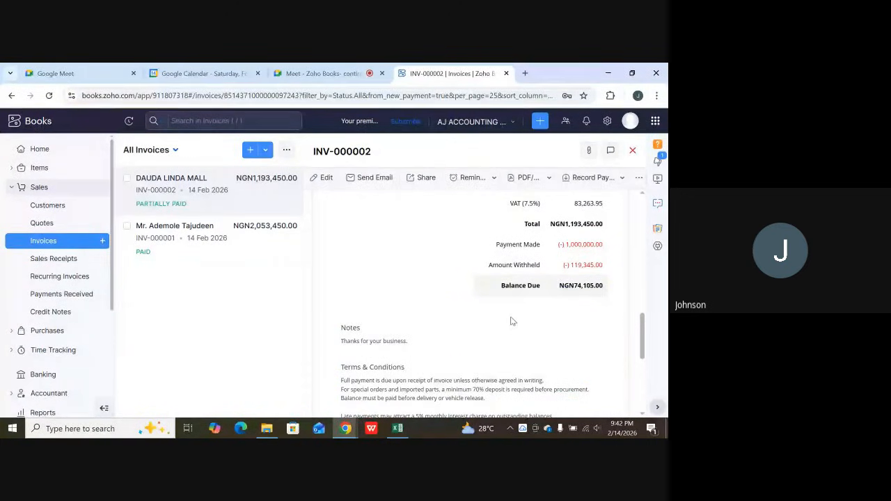
pyautogui.scroll(2, 547, 310)
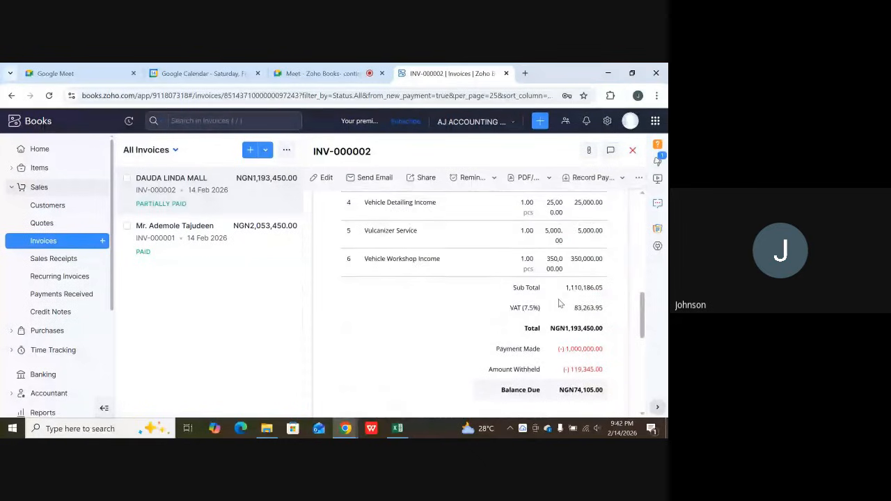
pyautogui.scroll(-3, 554, 296)
pyautogui.scroll(1, 554, 293)
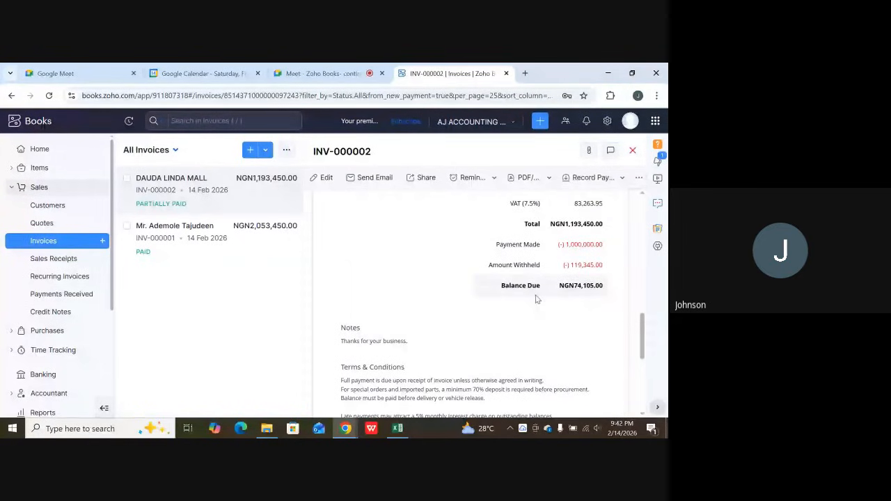
pyautogui.moveTo(485, 269); pyautogui.dragTo(616, 267)
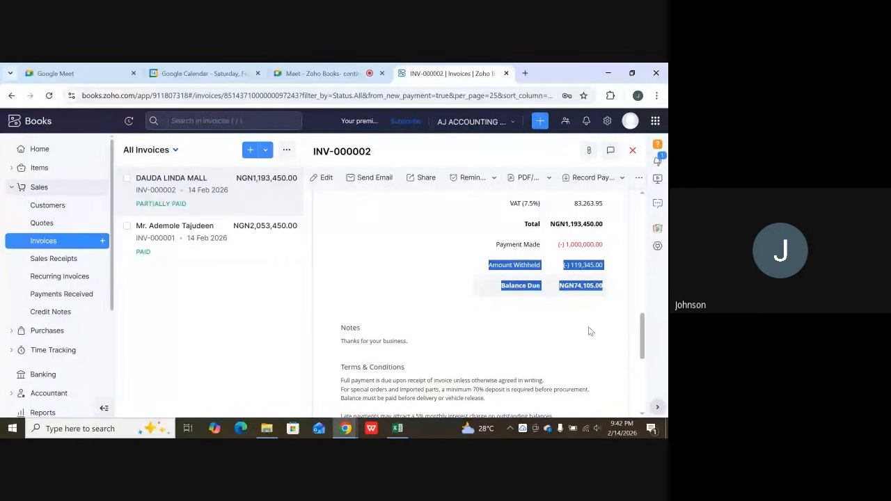
pyautogui.click(535, 284)
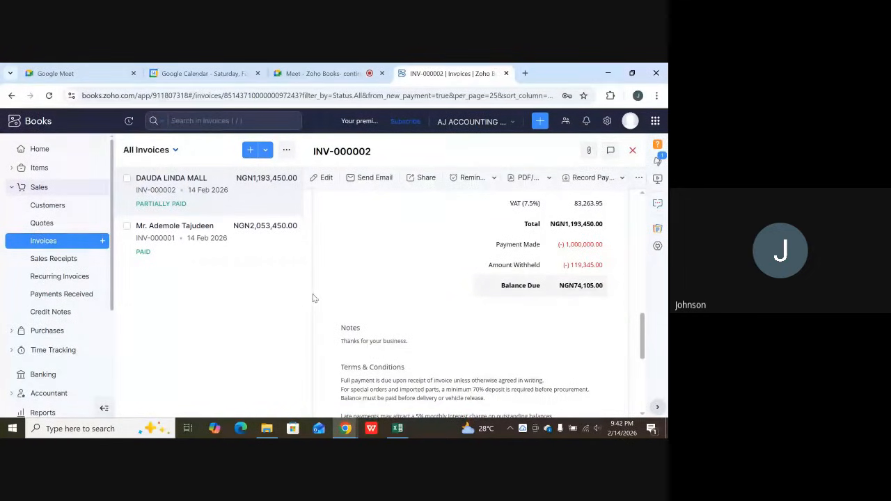
pyautogui.scroll(-1, 313, 294)
pyautogui.scroll(2, 320, 276)
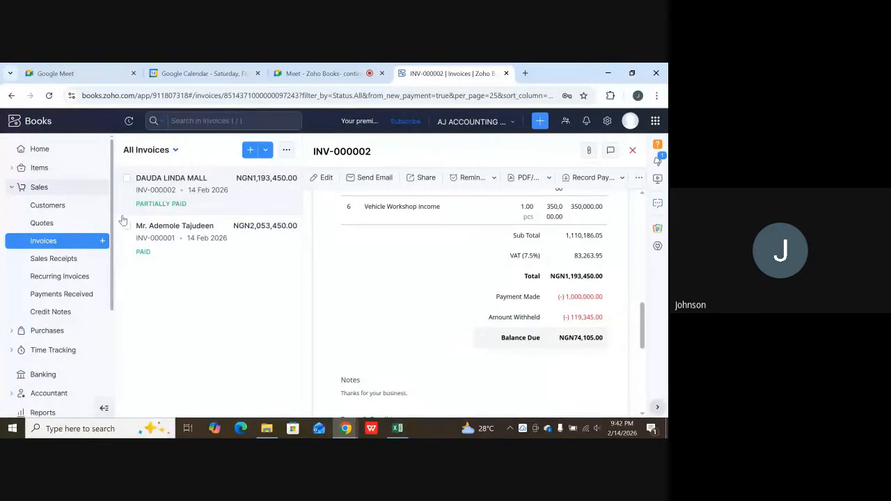
# Open the active customers list and show its additional options, including Export.
pyautogui.click(48, 206)
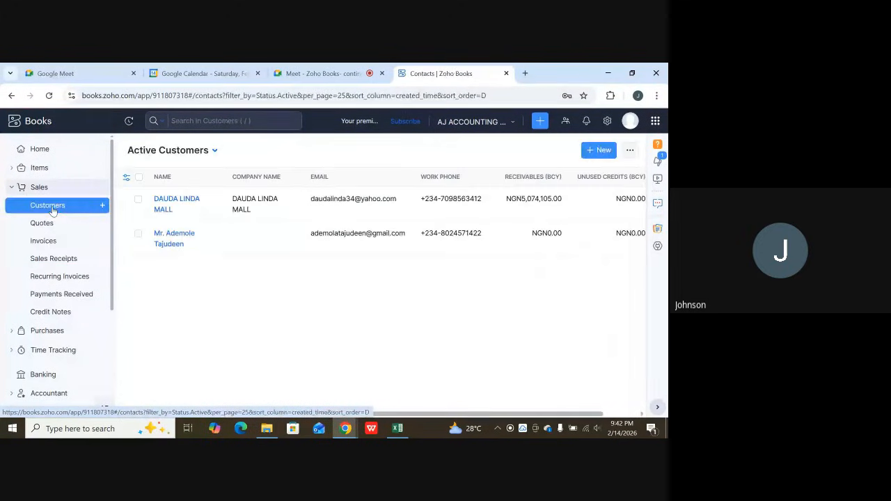
pyautogui.click(631, 154)
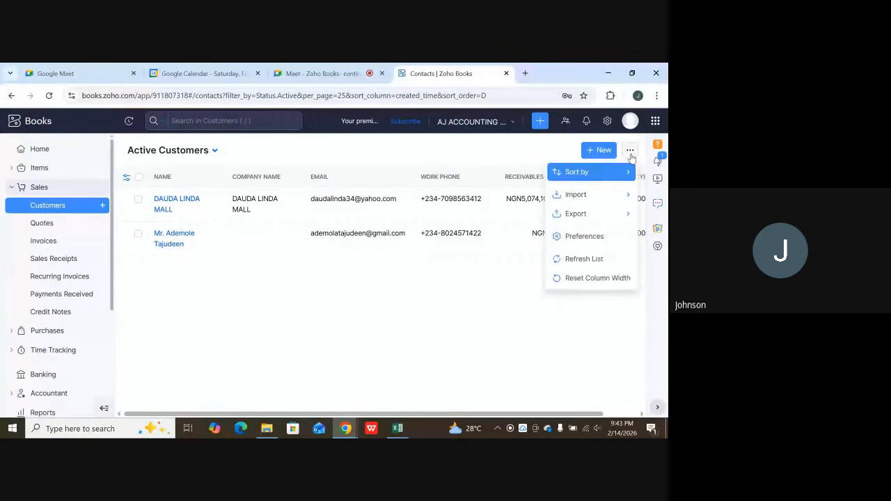
pyautogui.moveTo(590, 214)
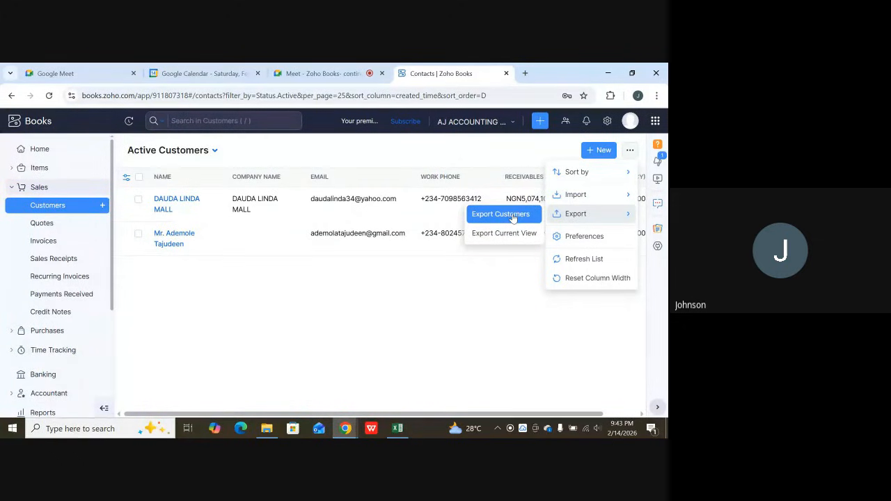
# Switch to the exported Contacts (2) workbook in Excel and examine the contact's fields from Created Time through Accounts Receivable.
pyautogui.click(398, 429)
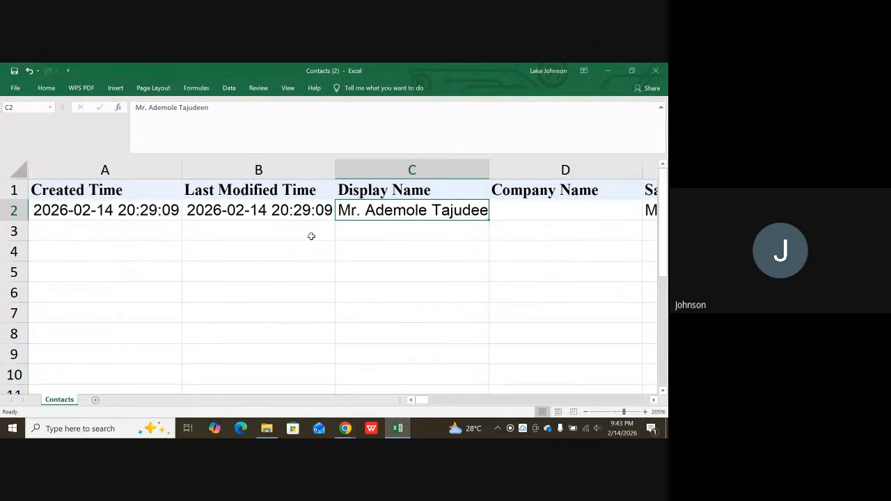
pyautogui.click(78, 213)
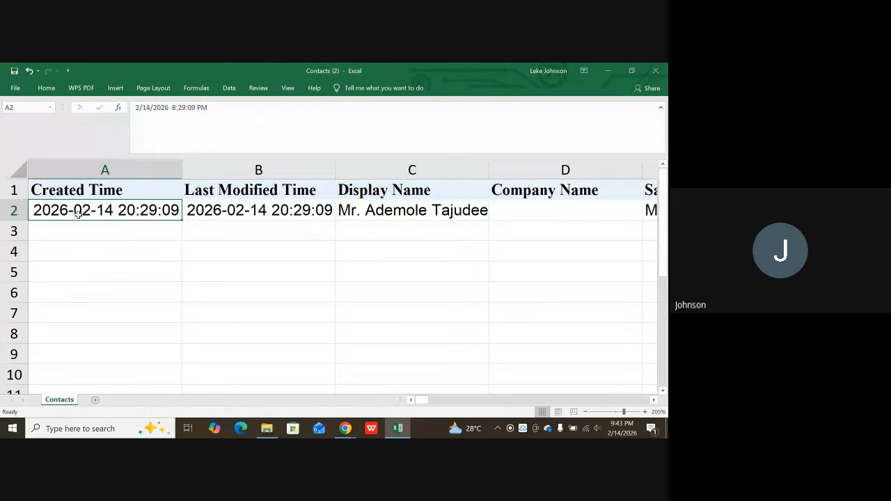
pyautogui.press('Right')
pyautogui.press('Right')
pyautogui.press('Right')
pyautogui.press('Right')
pyautogui.press('Right')
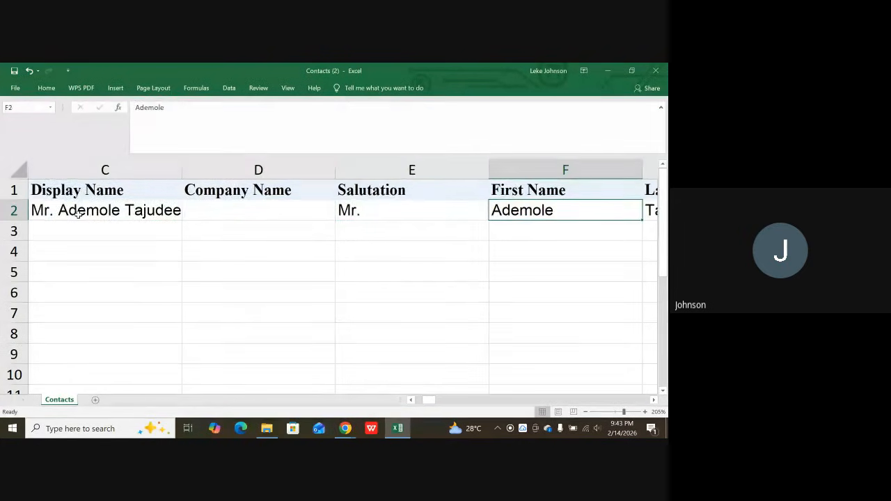
pyautogui.press('Right')
pyautogui.press('Right')
pyautogui.press('Right')
pyautogui.press('Right')
pyautogui.press('Right')
pyautogui.press('Right')
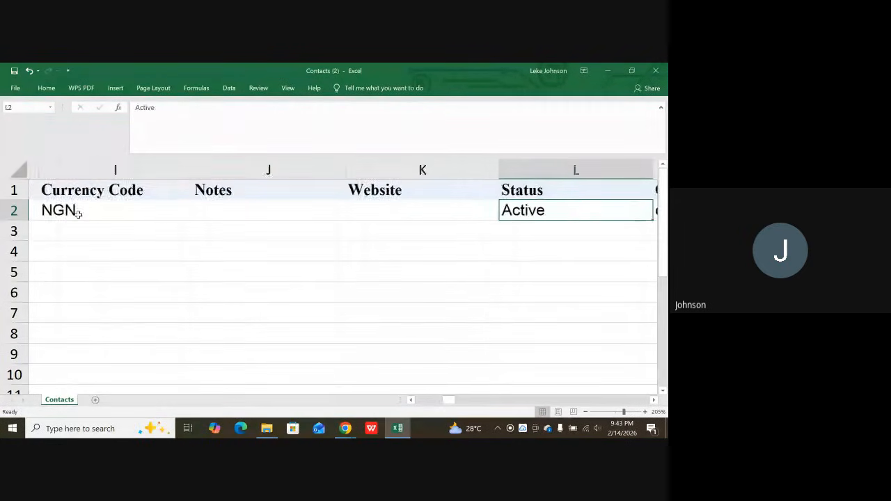
pyautogui.press('Right')
pyautogui.press('Right')
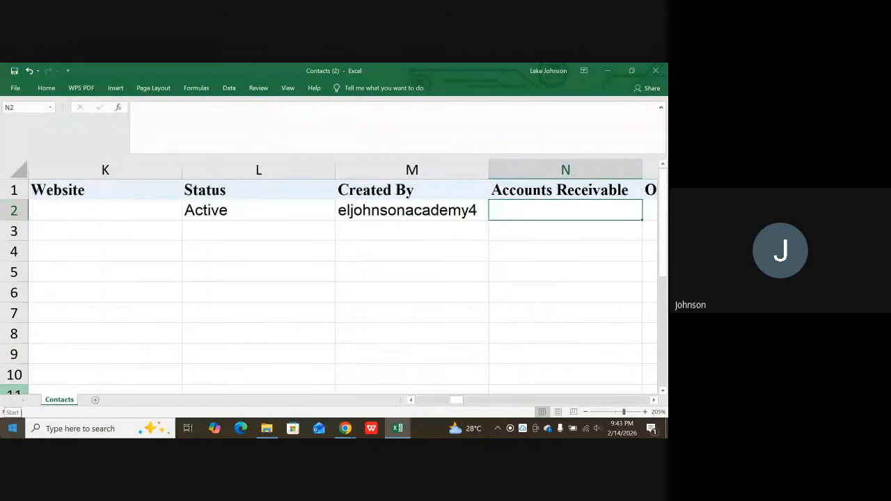
pyautogui.press('Left')
pyautogui.press('Left')
pyautogui.press('Left')
pyautogui.press('Left')
pyautogui.press('Left')
pyautogui.press('Left')
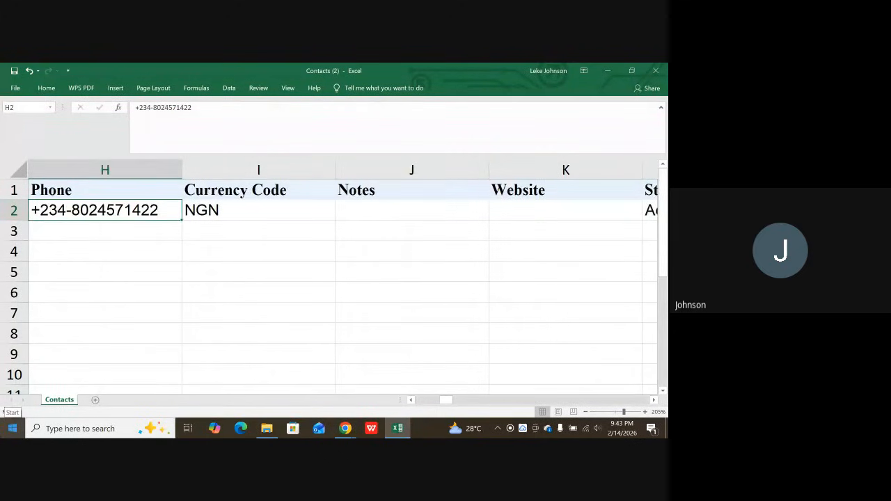
pyautogui.press('Left')
pyautogui.press('Left')
pyautogui.press('Left')
pyautogui.press('Left')
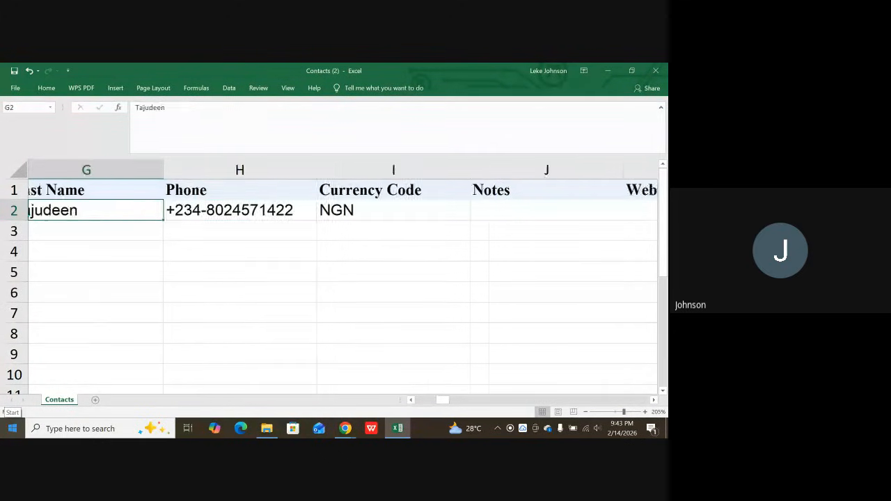
pyautogui.press('Left')
pyautogui.press('Left')
pyautogui.press('Left')
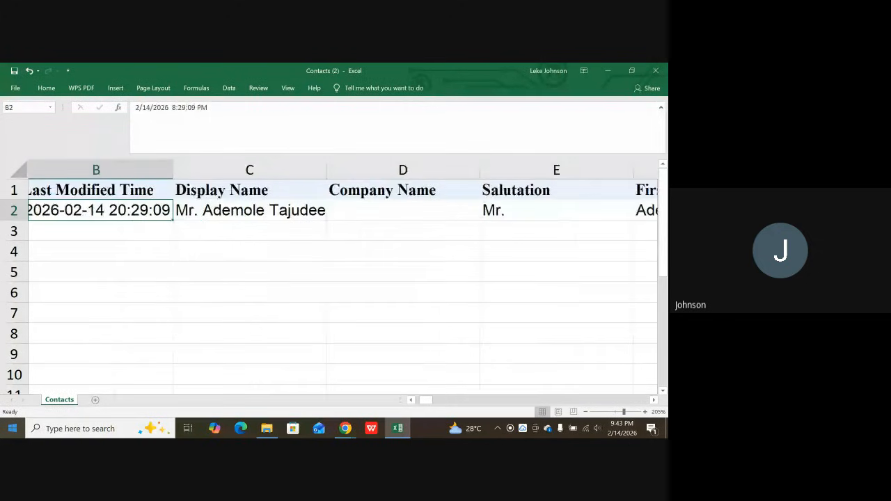
pyautogui.press('Right')
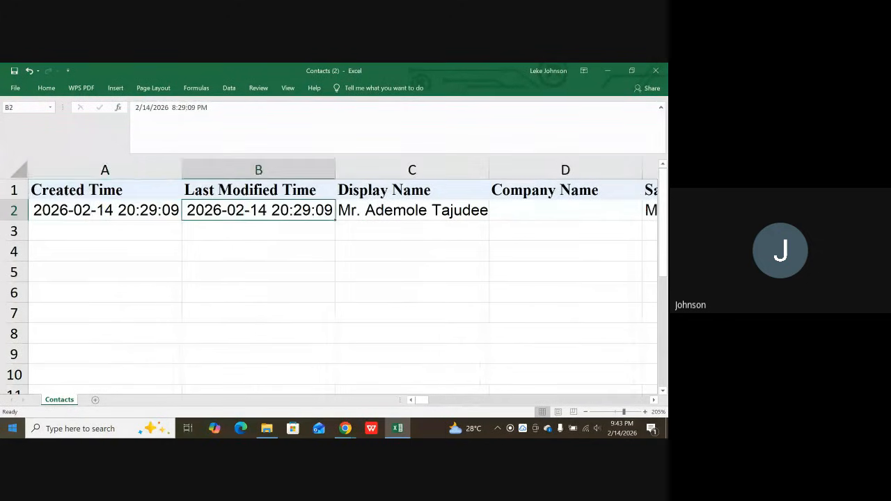
pyautogui.press('Left')
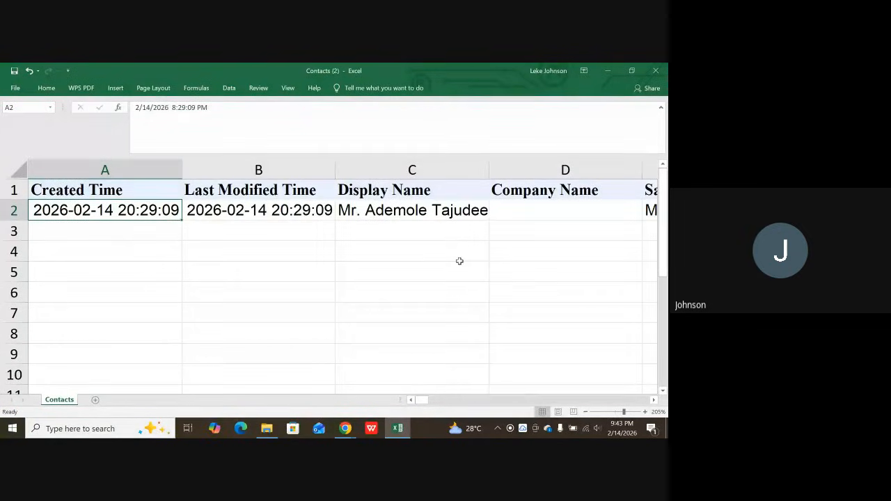
pyautogui.scroll(-20, 459, 261)
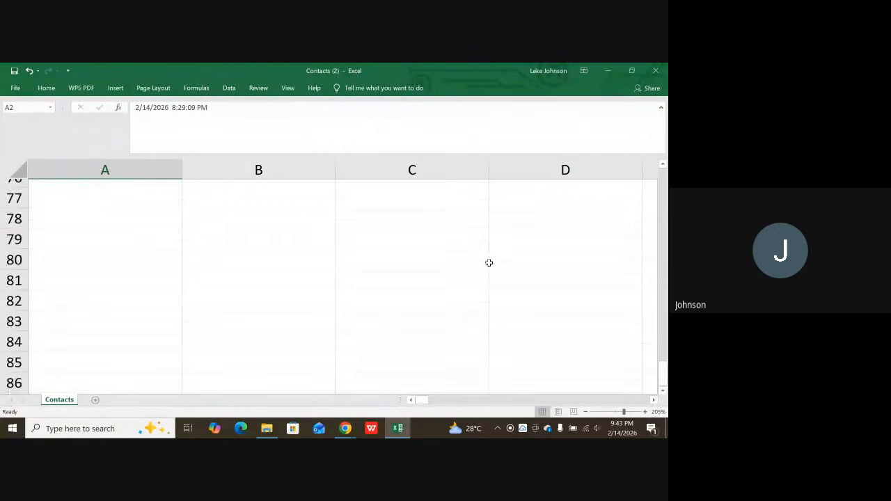
pyautogui.scroll(17, 489, 263)
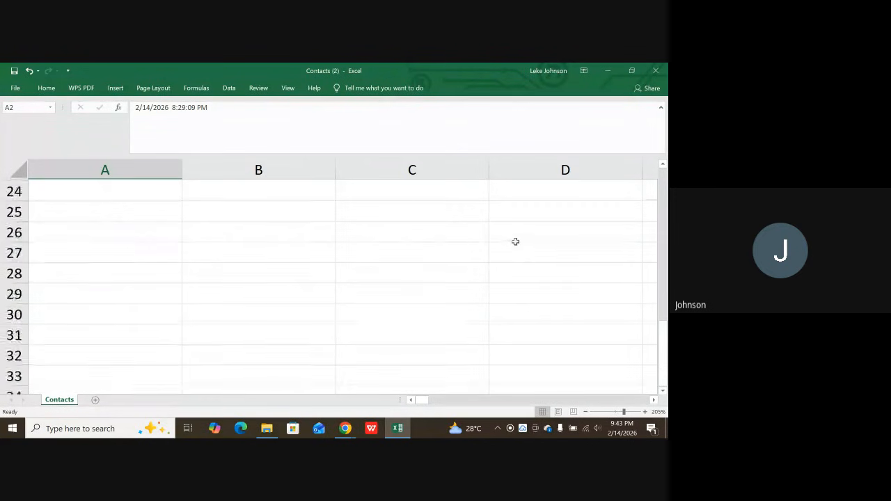
pyautogui.scroll(8, 515, 241)
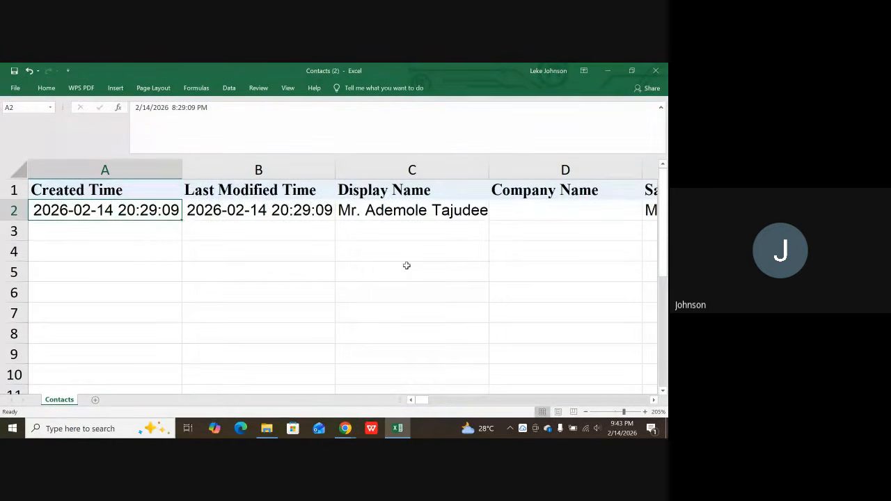
pyautogui.scroll(-6, 461, 283)
pyautogui.scroll(6, 461, 293)
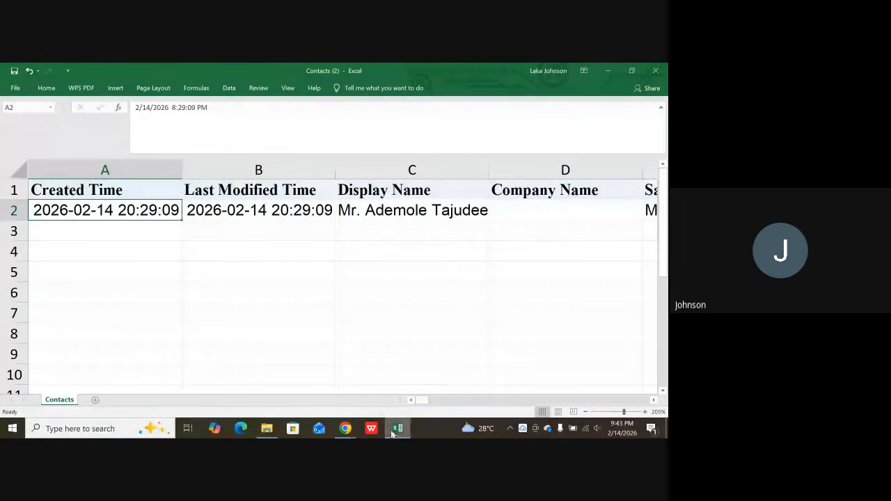
# Return to the active customers list in Zoho Books, view its Import option and close the additional options.
pyautogui.click(347, 430)
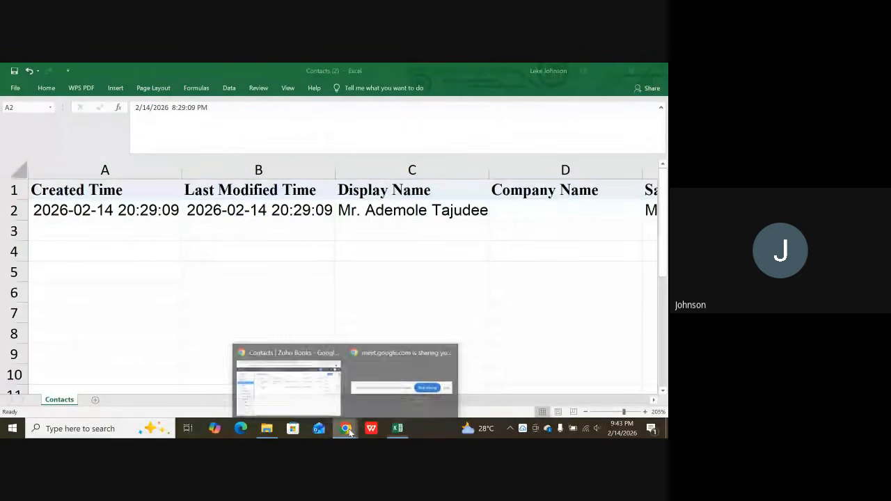
pyautogui.click(301, 382)
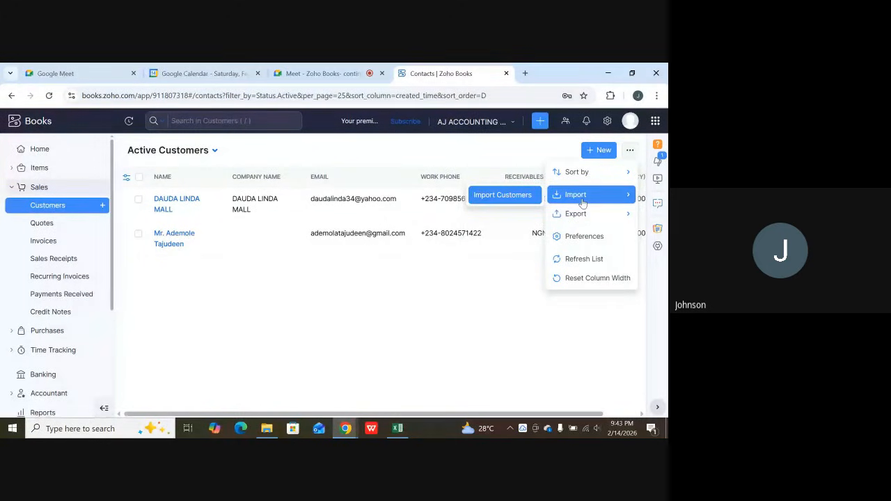
pyautogui.click(440, 304)
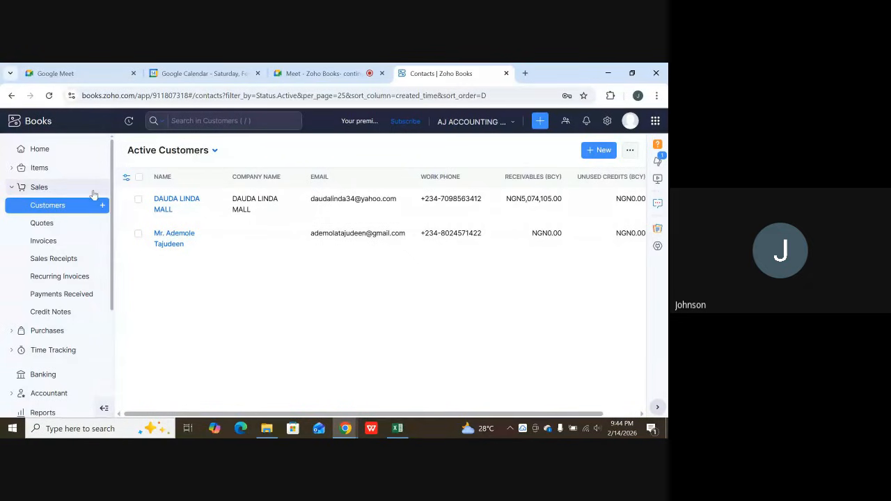
# Look through the Purchases modules, view the All Vendor Credits page, and show the Sales modules again.
pyautogui.click(43, 186)
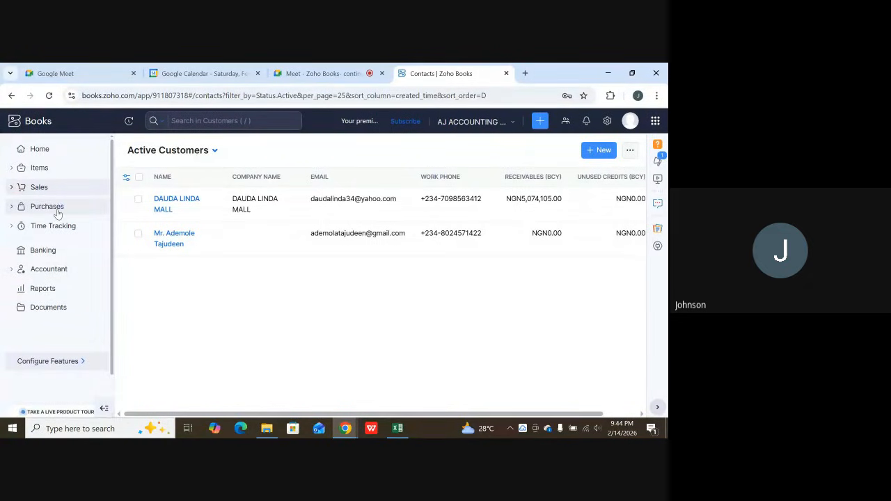
pyautogui.click(58, 209)
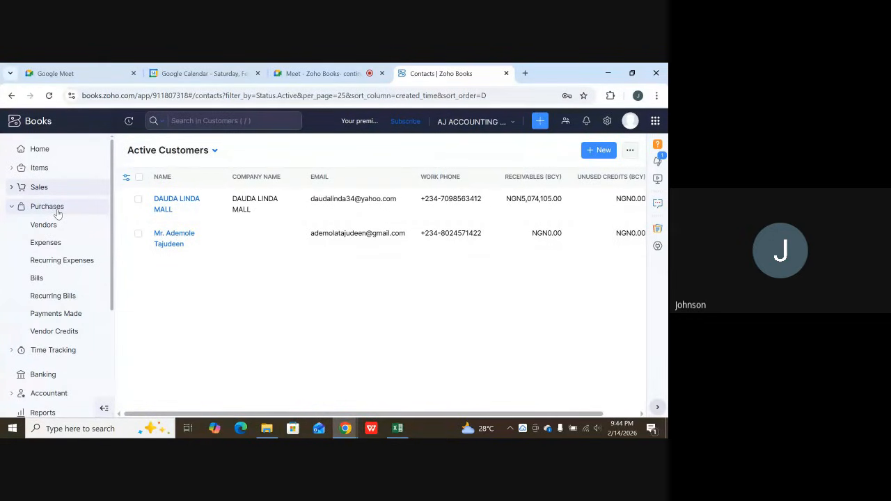
pyautogui.click(53, 332)
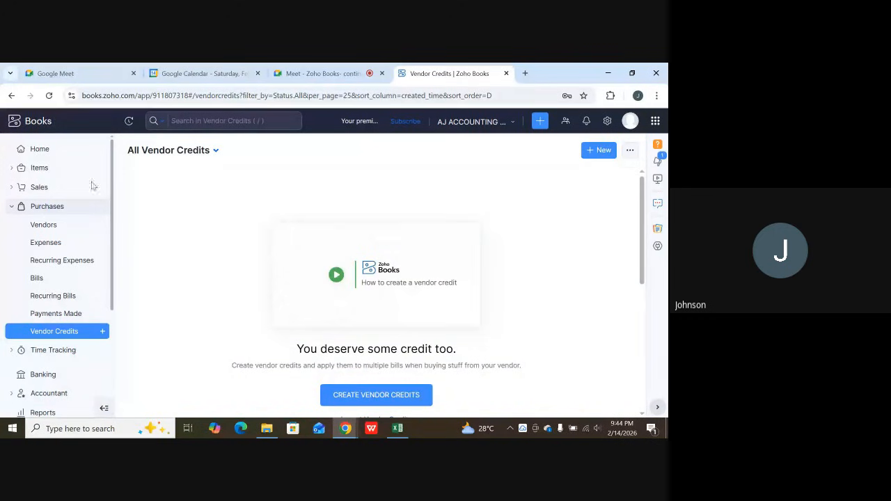
pyautogui.click(42, 206)
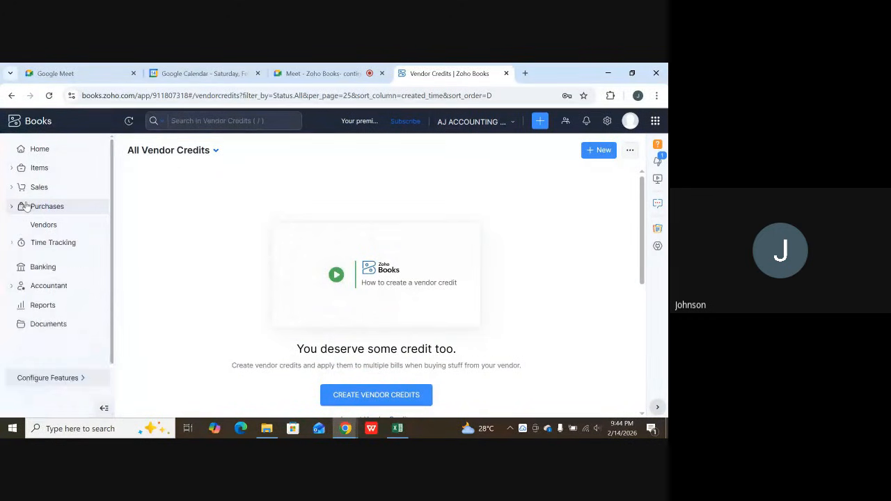
pyautogui.click(38, 187)
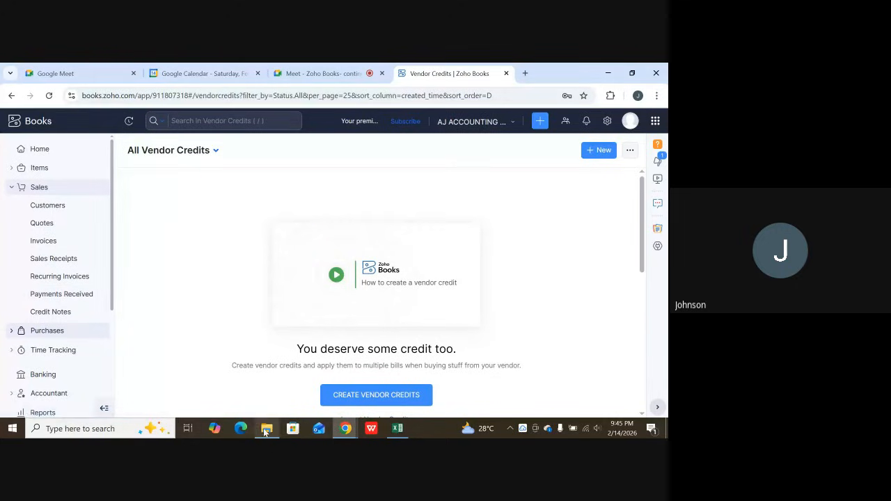
# Switch to the Google Meet call, close its host controls and show them again.
pyautogui.moveTo(344, 428)
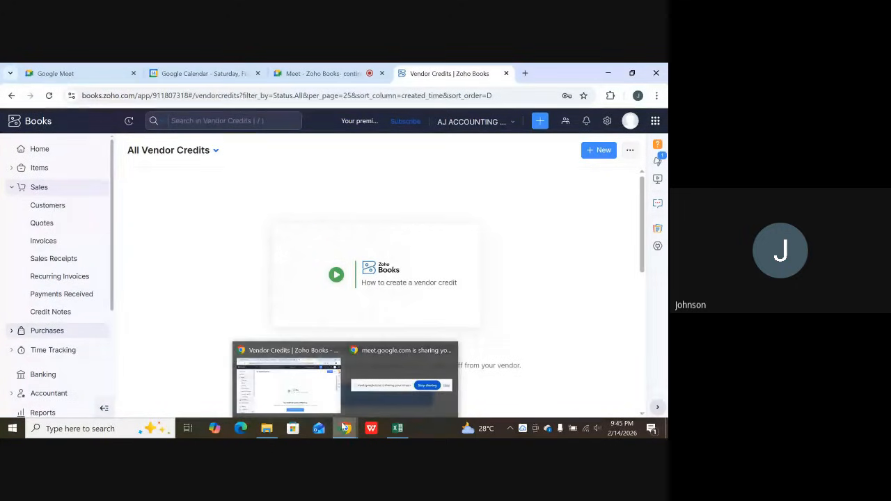
pyautogui.click(318, 71)
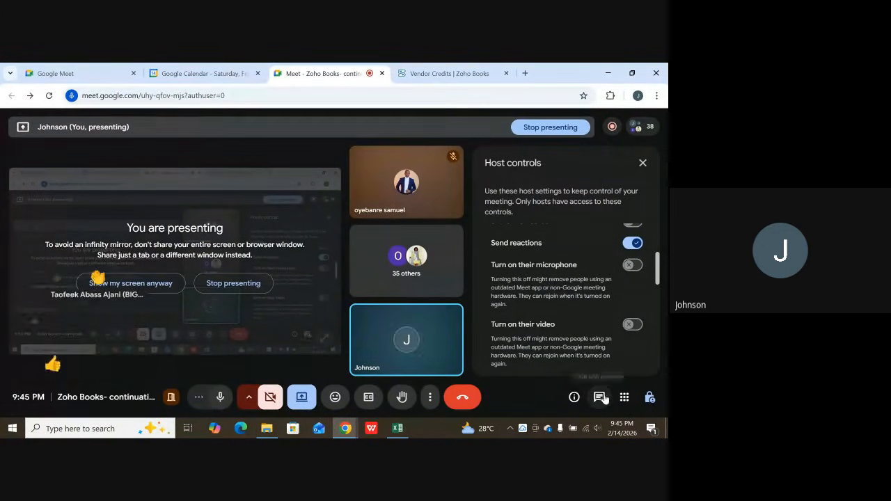
pyautogui.click(650, 398)
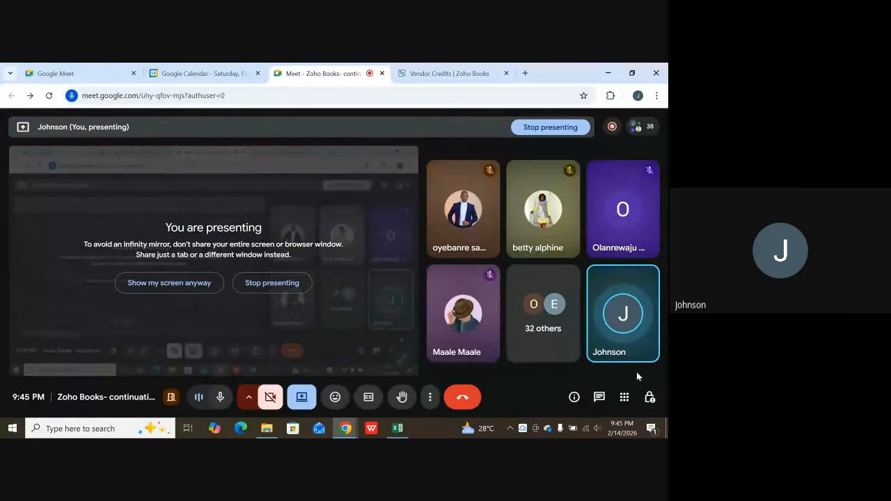
pyautogui.click(649, 398)
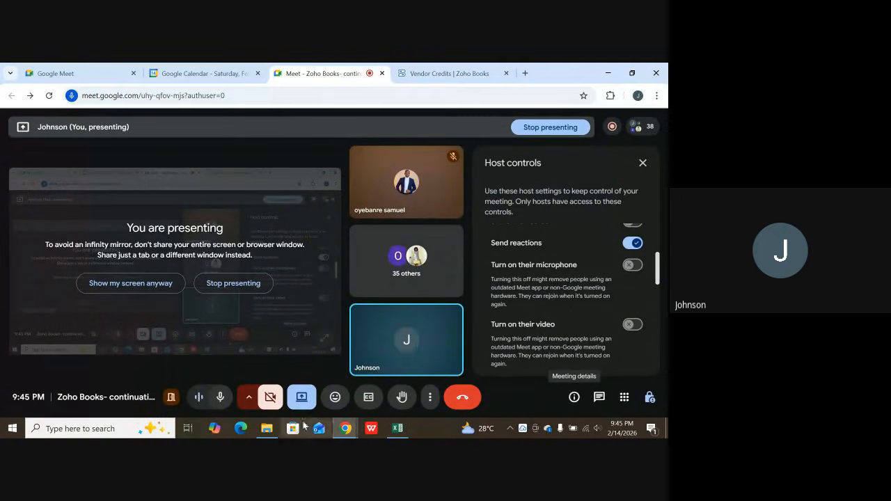
pyautogui.click(398, 428)
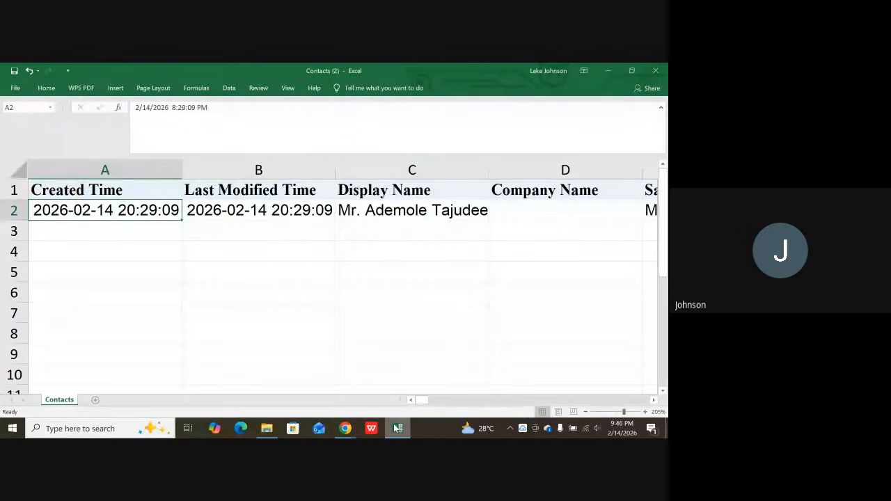
pyautogui.moveTo(346, 429)
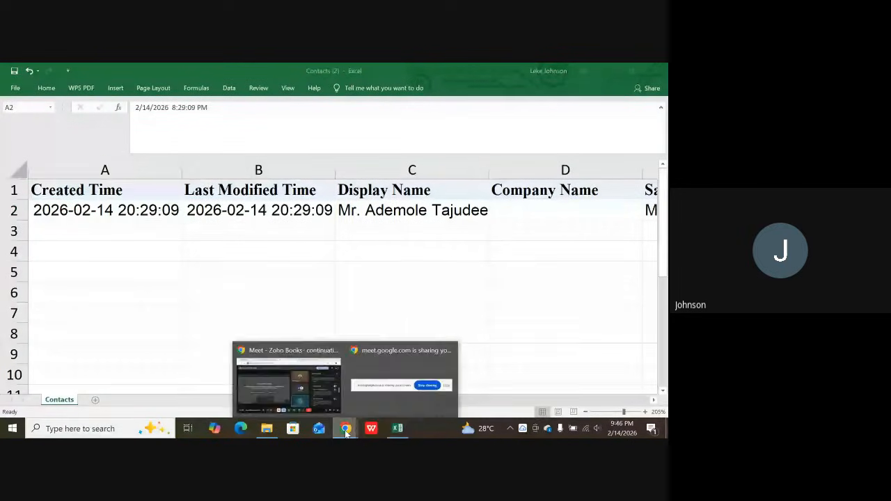
pyautogui.click(288, 378)
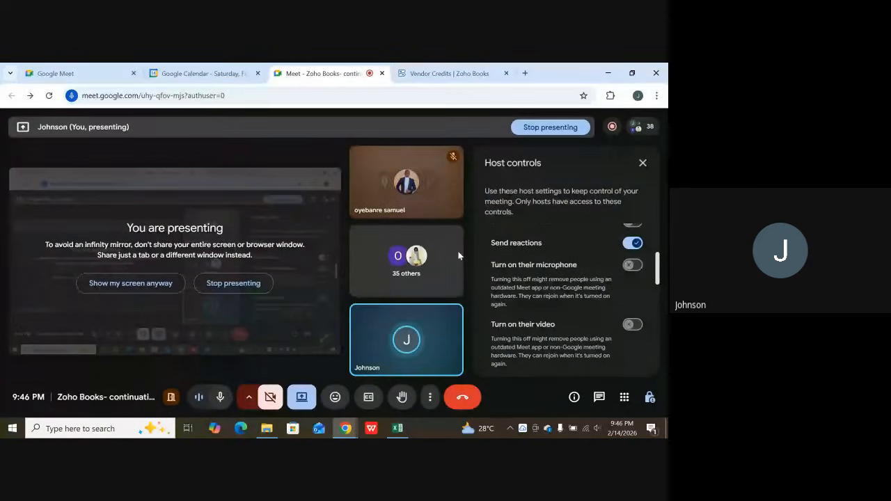
# Return to Zoho Books and open the All Vendors list within Purchases.
pyautogui.click(457, 70)
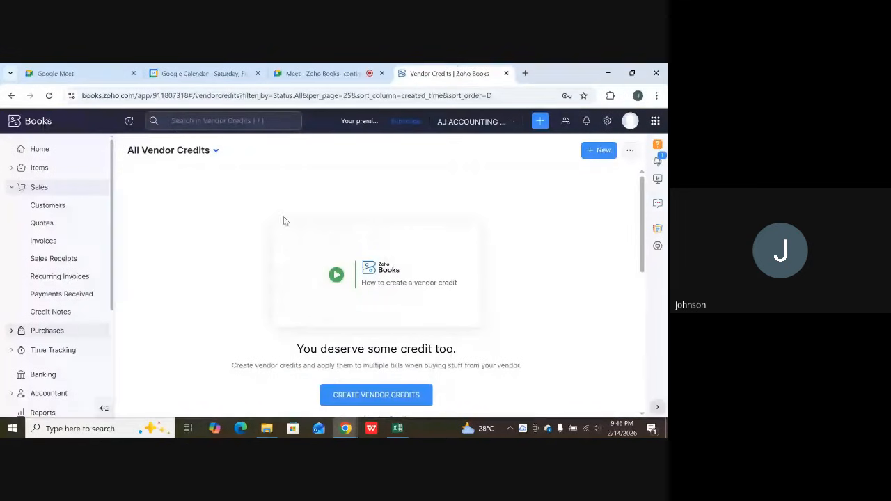
pyautogui.click(48, 194)
pyautogui.click(49, 193)
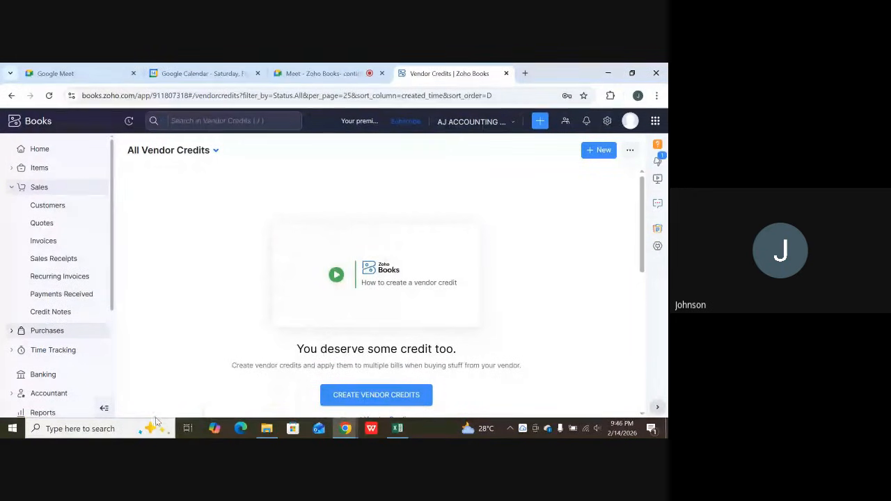
pyautogui.click(67, 337)
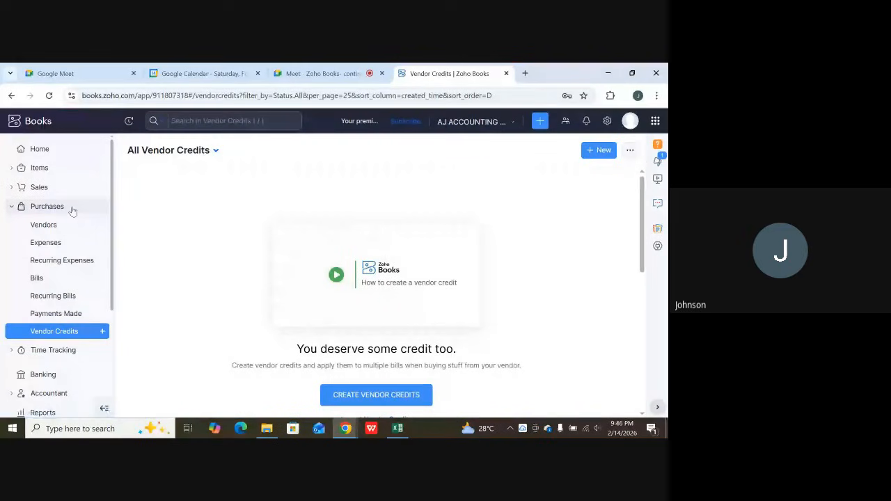
pyautogui.click(53, 228)
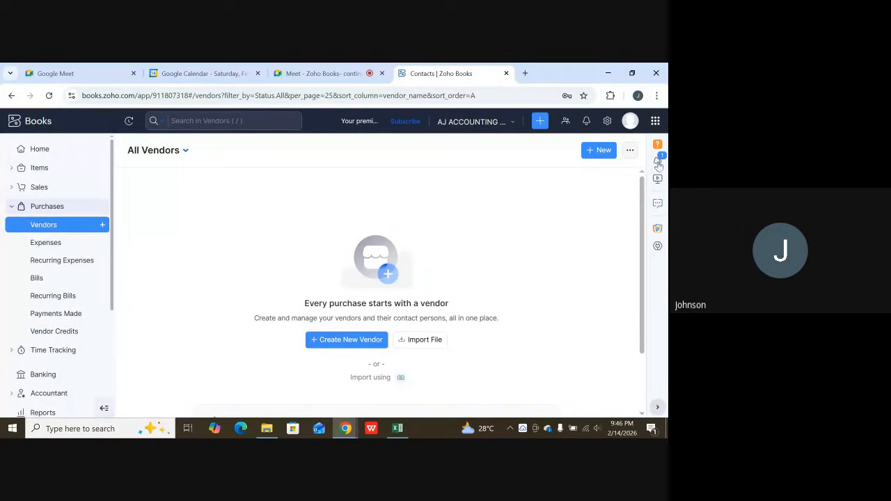
# Start a new vendor and enter the primary contact with salutation Mr. and the vendor's first and last name.
pyautogui.click(602, 150)
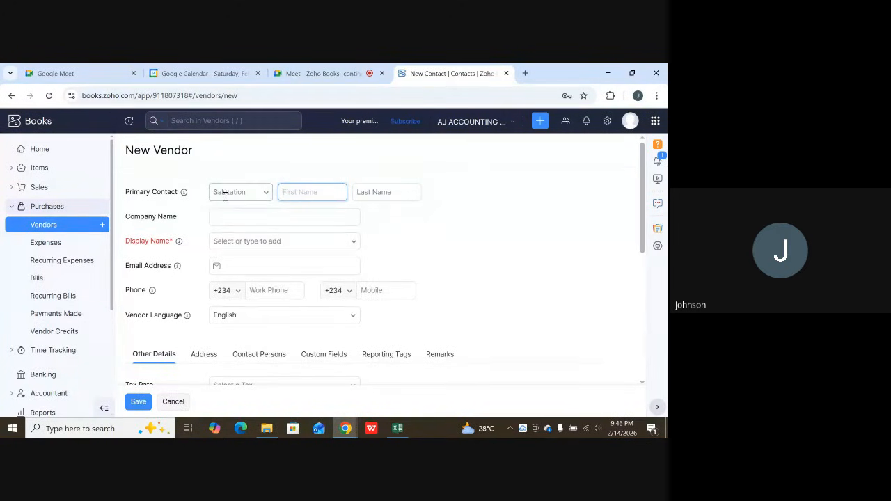
pyautogui.click(235, 193)
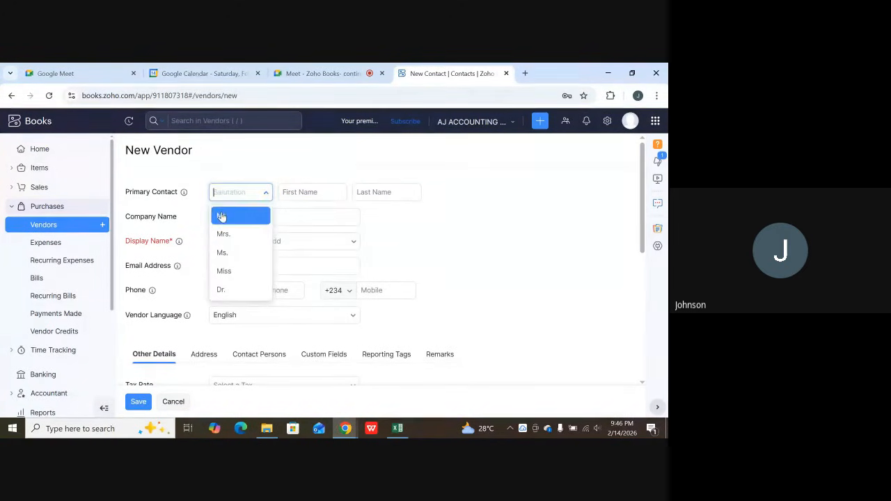
pyautogui.click(221, 217)
pyautogui.click(298, 191)
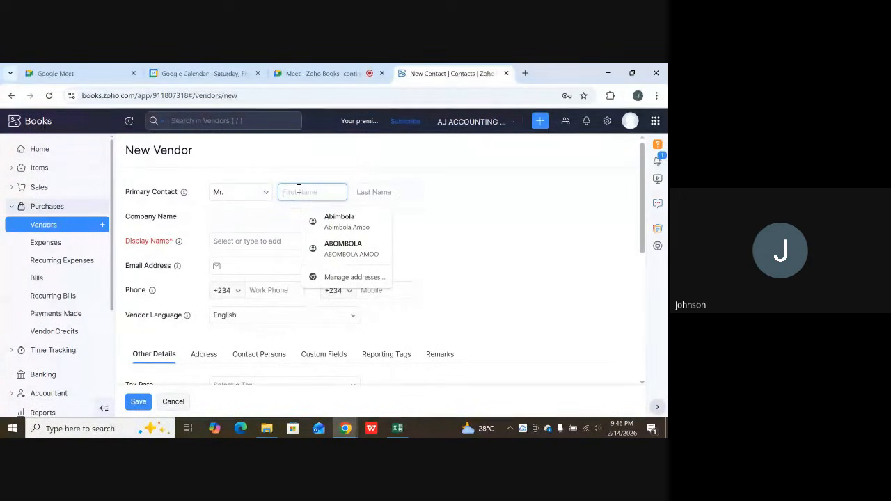
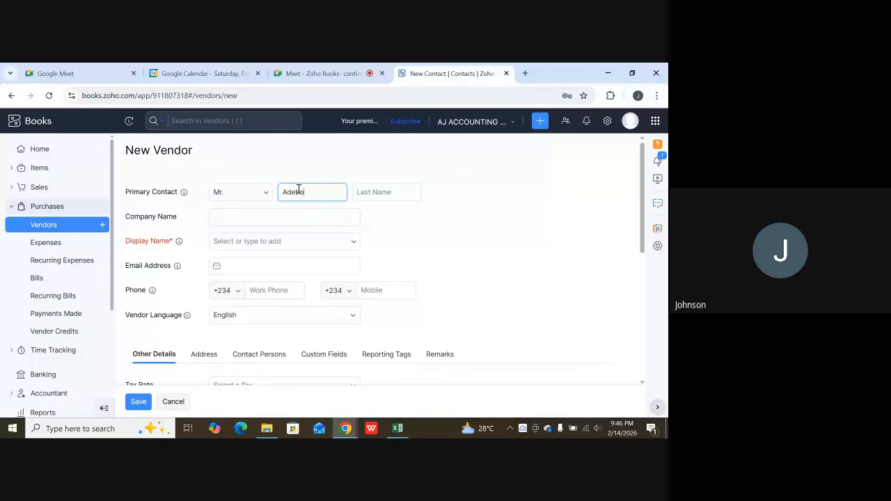
pyautogui.press('Tab')
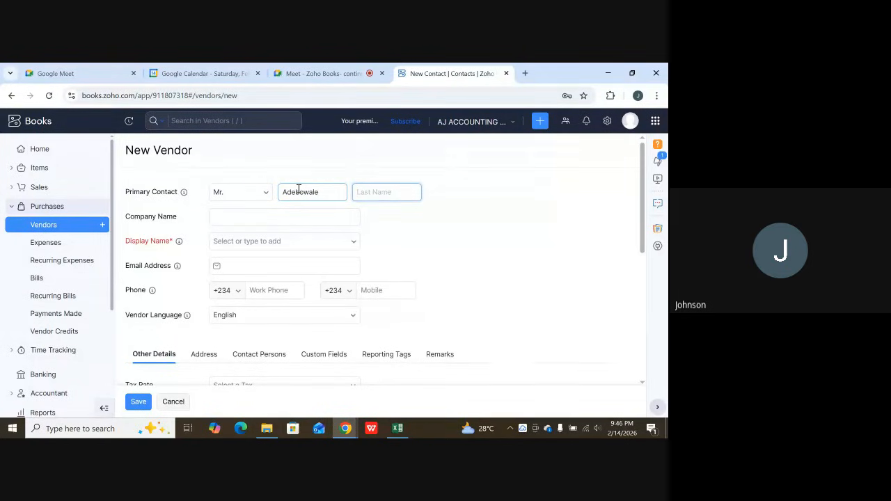
# Set the vendor's display name to the suggestion combining the salutation, first name and last name.
pyautogui.click(266, 217)
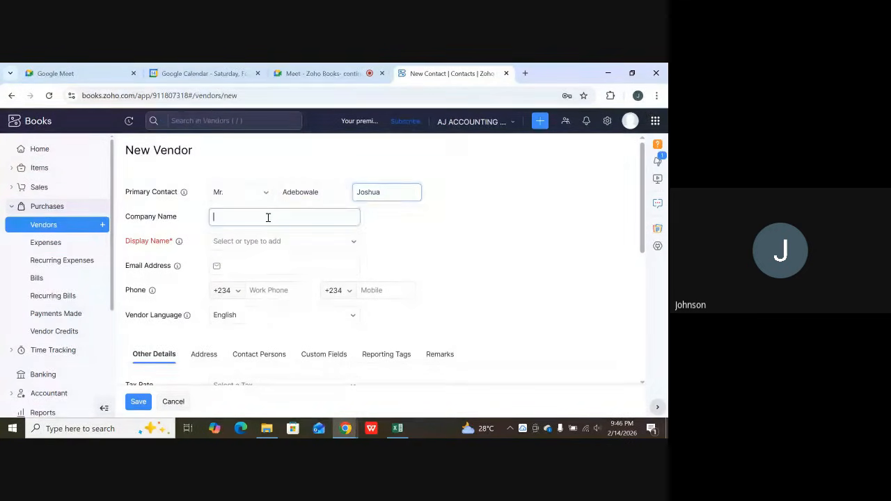
pyautogui.click(238, 241)
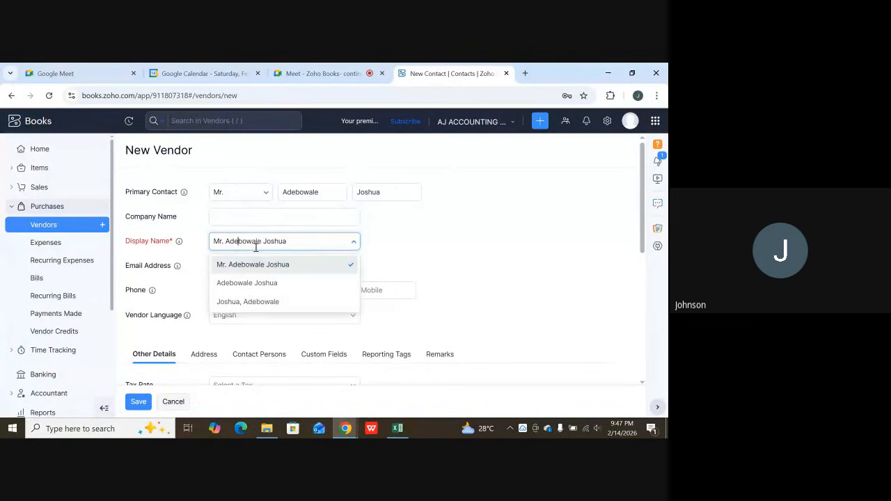
pyautogui.click(261, 265)
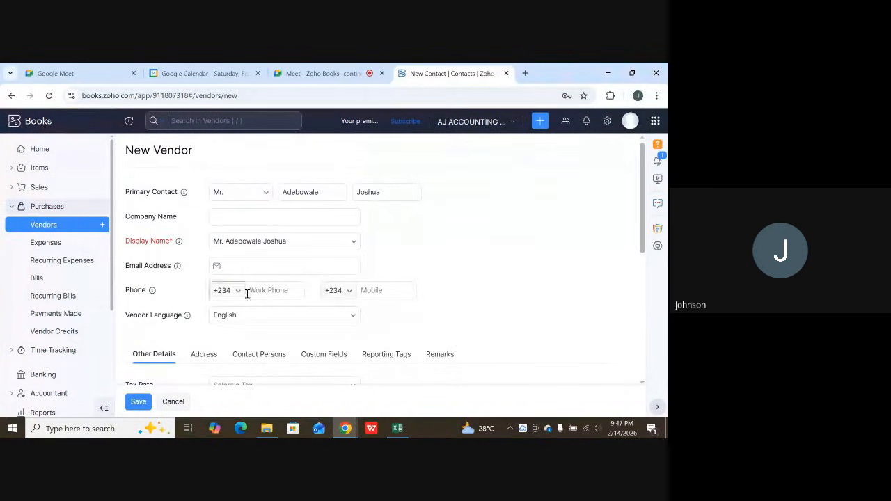
# Look through the available Vendor Language options and close the list without changing the selection.
pyautogui.scroll(-1, 231, 318)
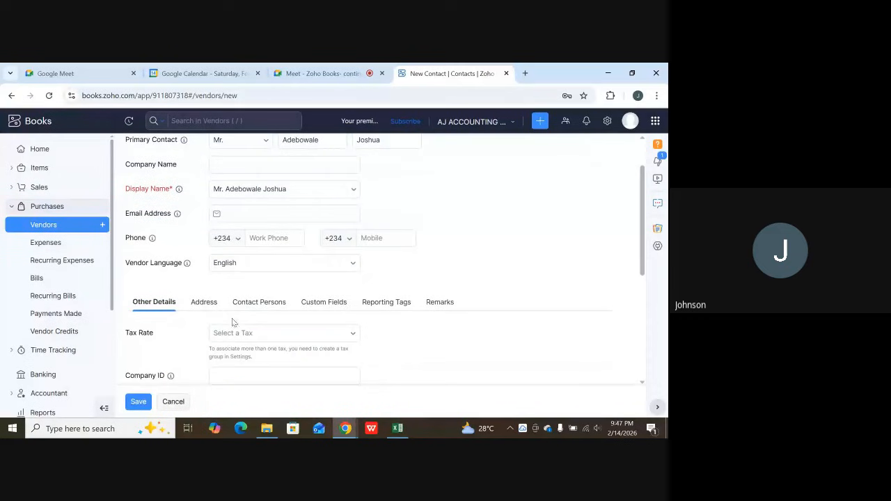
pyautogui.click(353, 263)
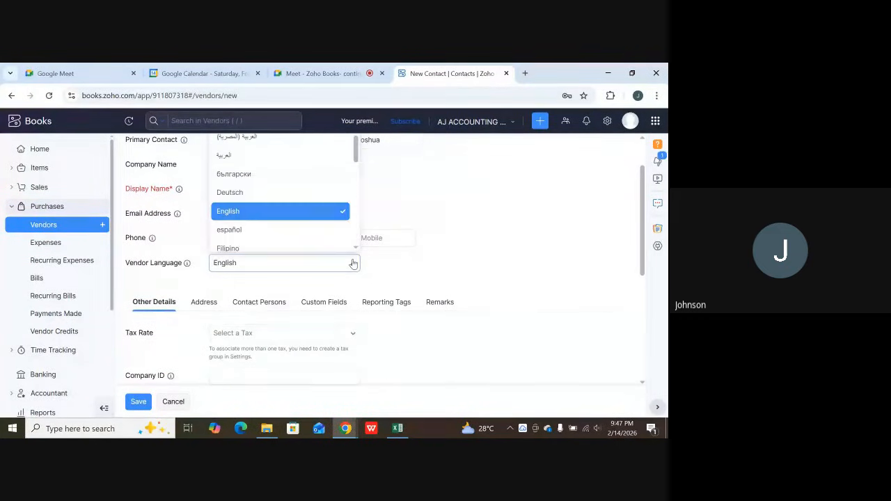
pyautogui.scroll(-1, 348, 239)
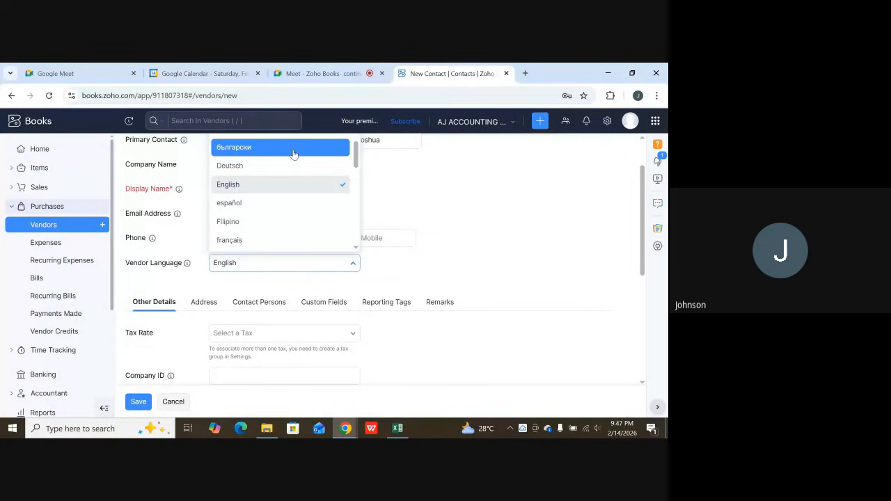
pyautogui.scroll(-2, 294, 181)
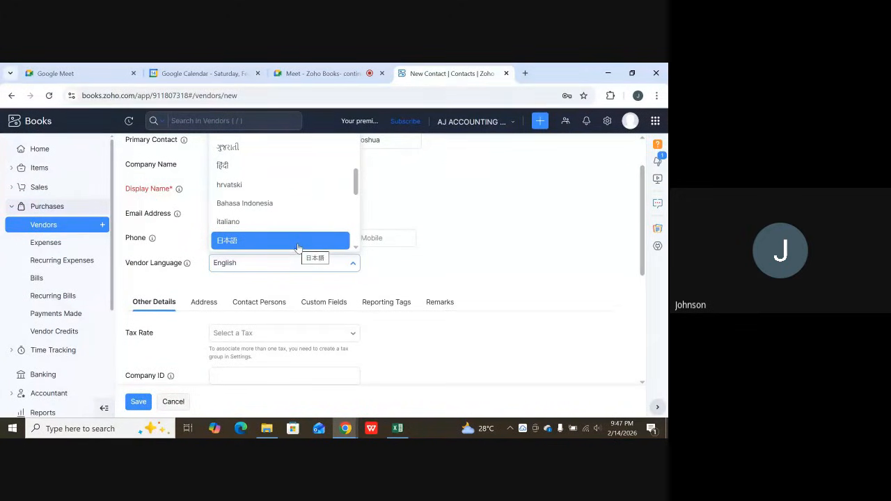
pyautogui.scroll(-1, 300, 244)
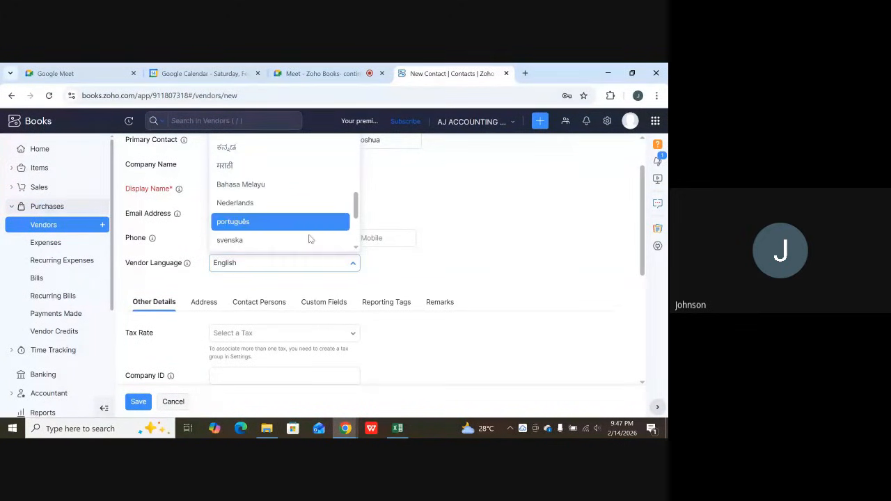
pyautogui.click(417, 256)
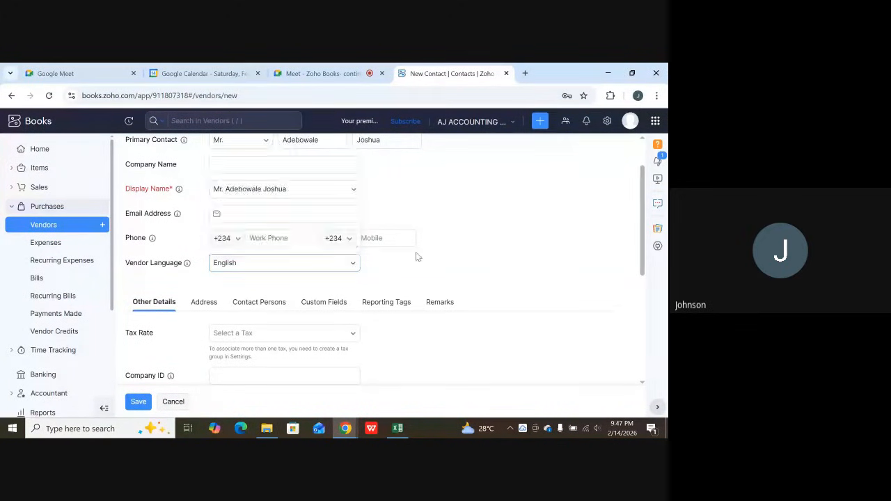
# Set the vendor's tax rate to VAT [7.5%] in the other details.
pyautogui.click(269, 374)
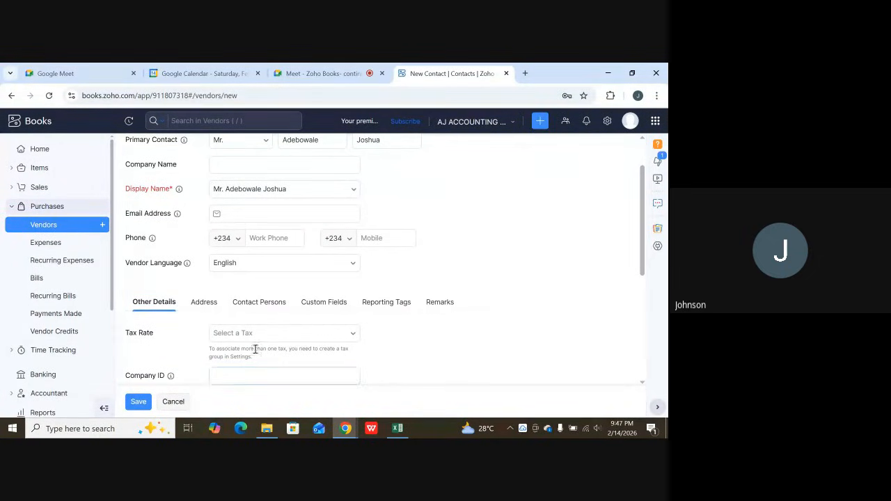
pyautogui.click(283, 339)
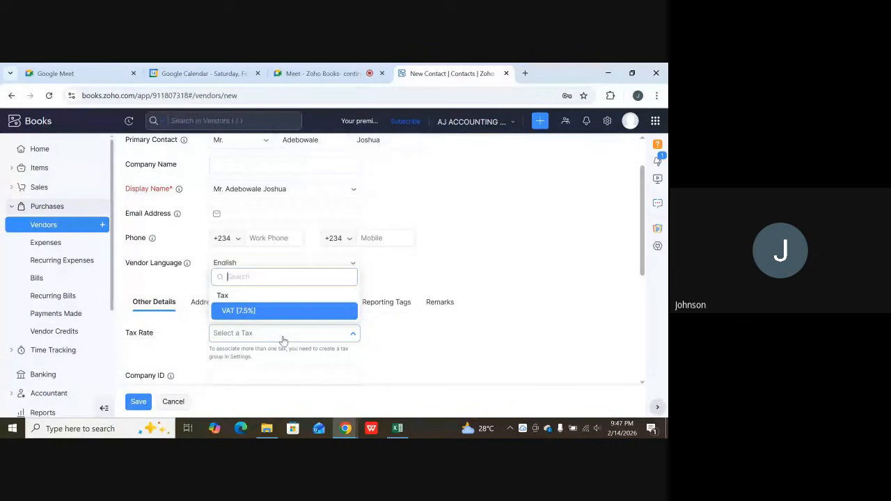
pyautogui.click(252, 313)
pyautogui.scroll(-2, 254, 317)
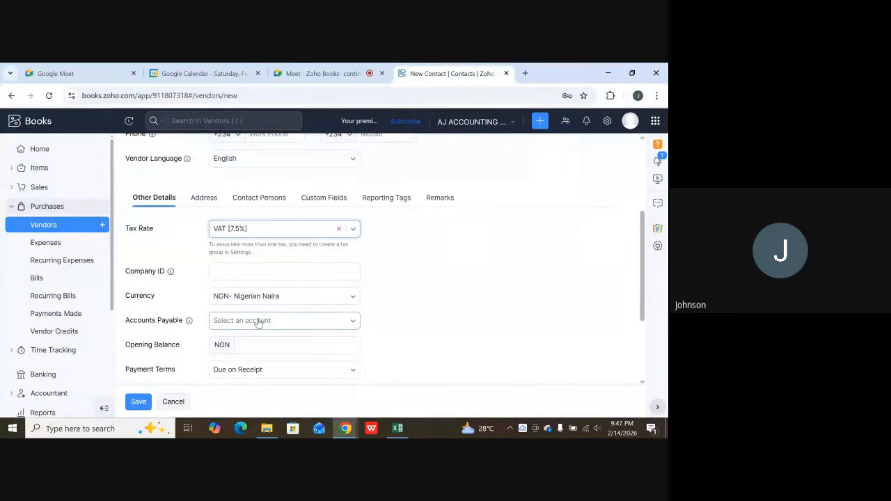
# Set the vendor's payment terms to Net 30 and save the new vendor.
pyautogui.scroll(-2, 259, 321)
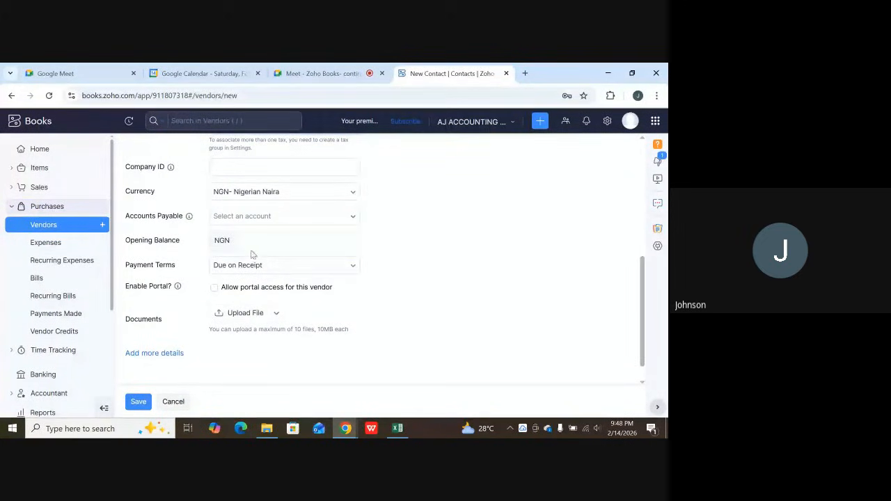
pyautogui.click(251, 241)
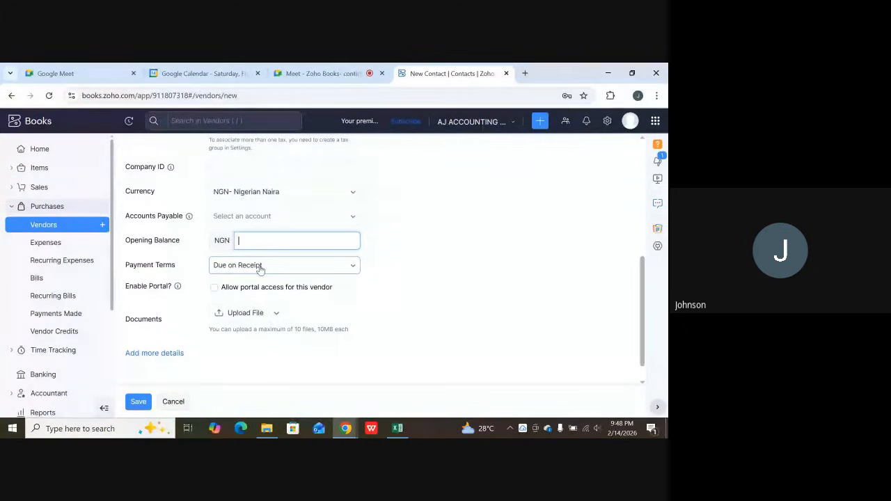
pyautogui.click(259, 269)
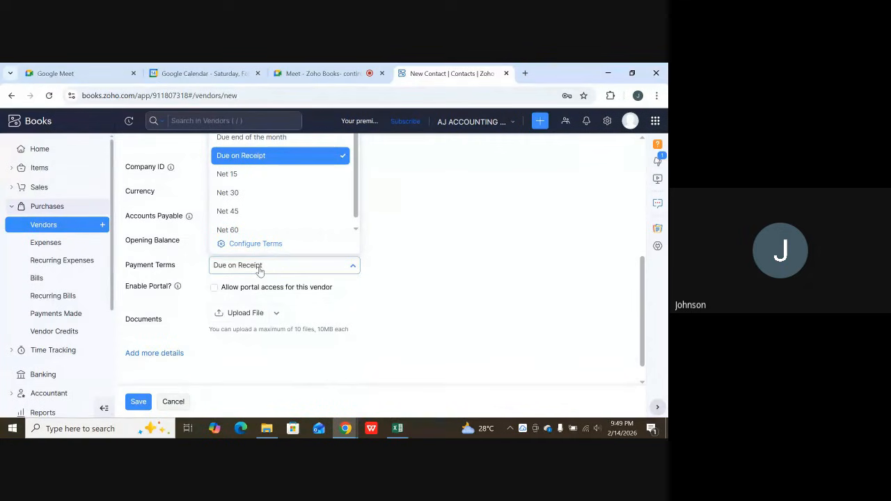
pyautogui.scroll(-1, 249, 188)
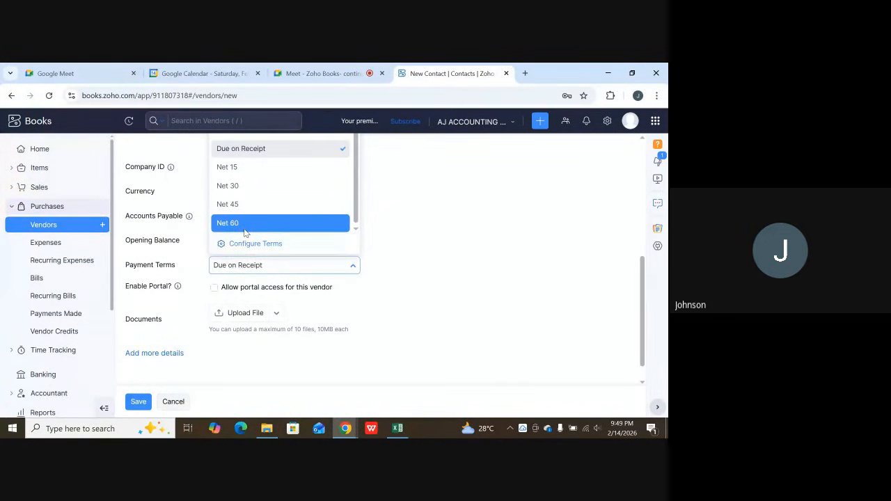
pyautogui.scroll(4, 251, 233)
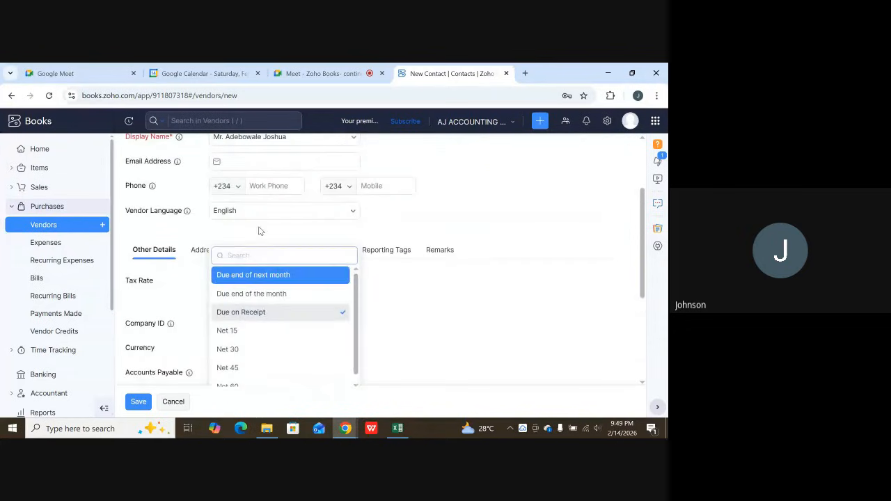
pyautogui.scroll(-1, 262, 291)
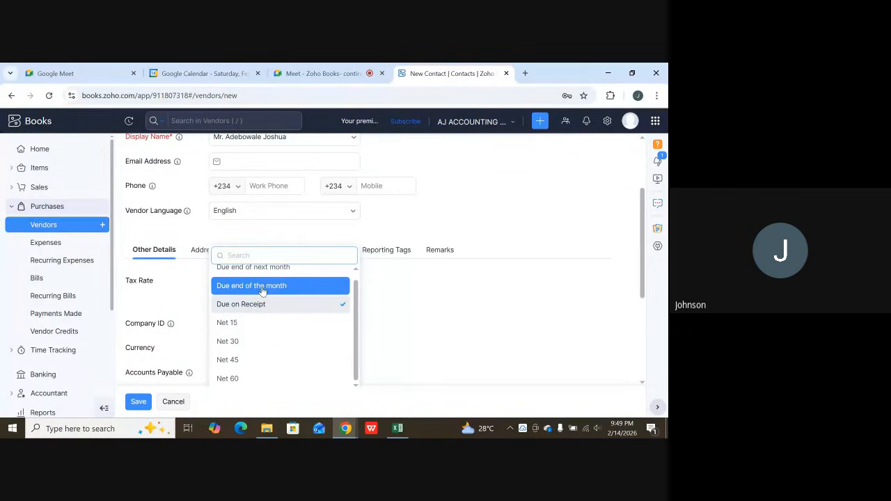
pyautogui.scroll(-1, 263, 291)
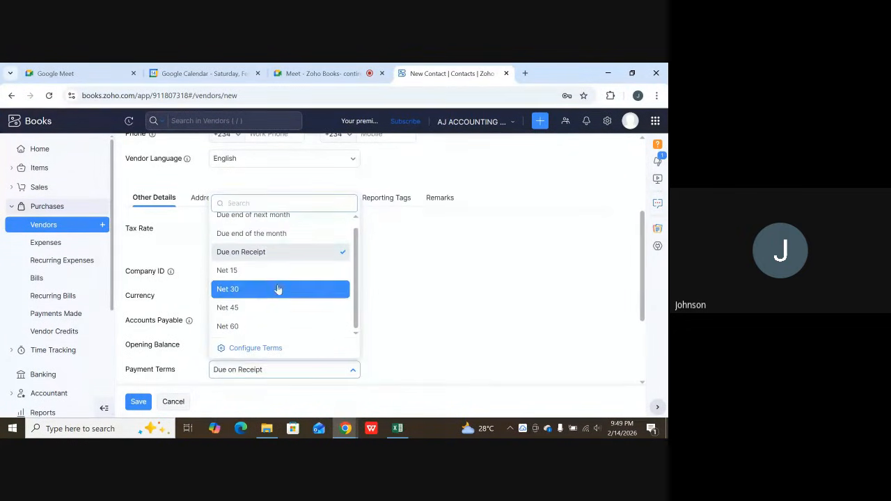
pyautogui.scroll(-1, 277, 289)
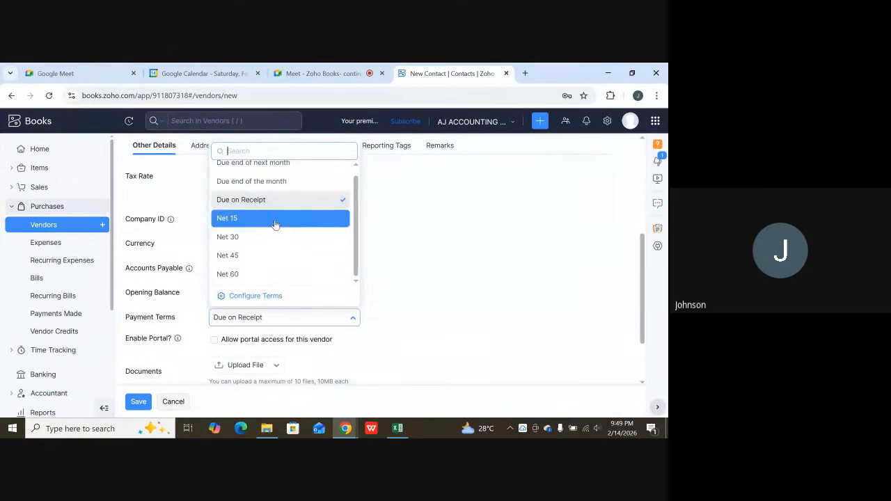
pyautogui.scroll(-1, 271, 228)
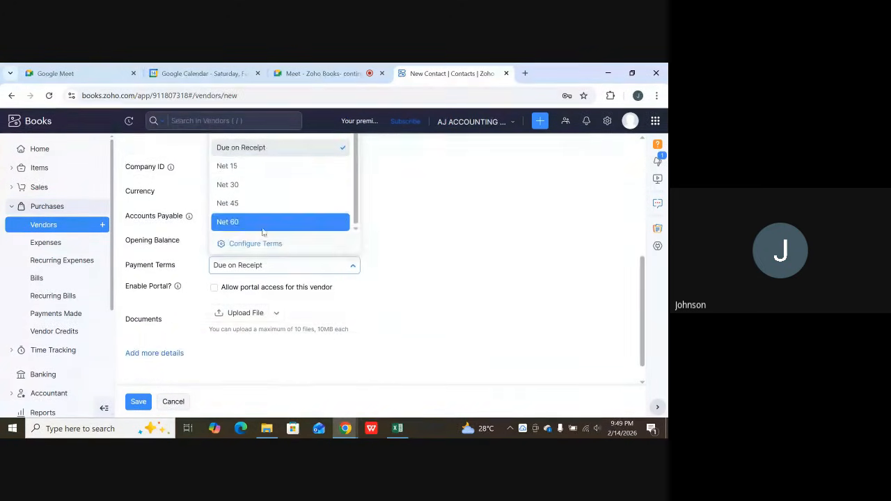
pyautogui.click(253, 187)
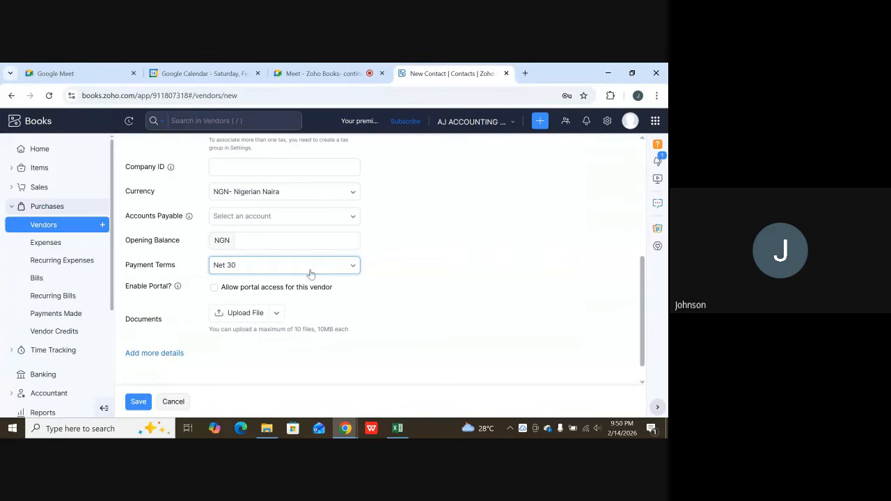
pyautogui.scroll(-1, 274, 285)
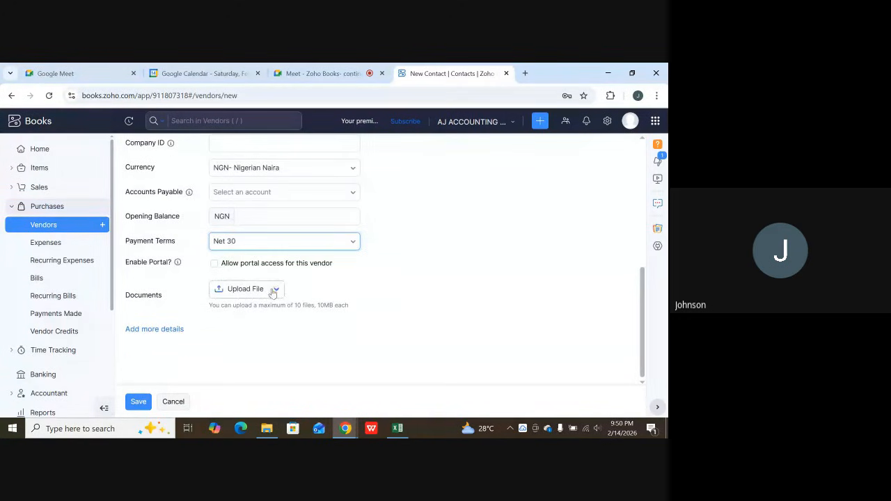
pyautogui.click(142, 402)
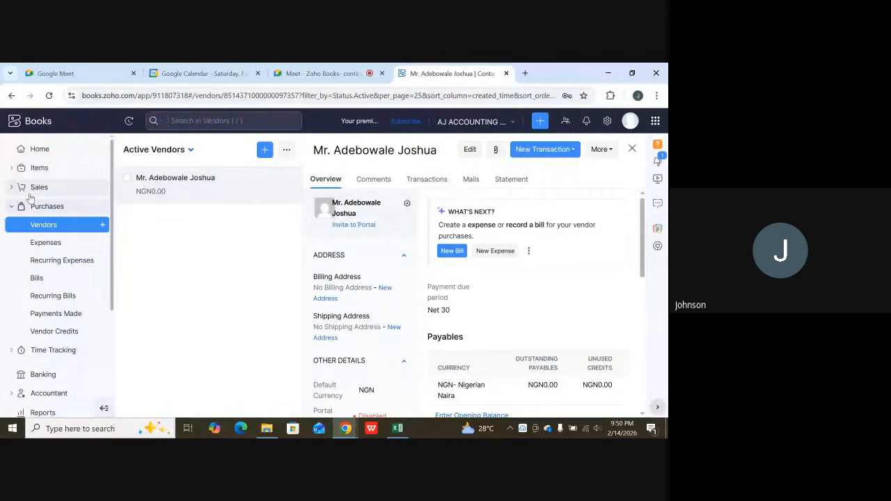
# Collapse and expand the Purchases modules, and open the All Expenses page.
pyautogui.click(44, 206)
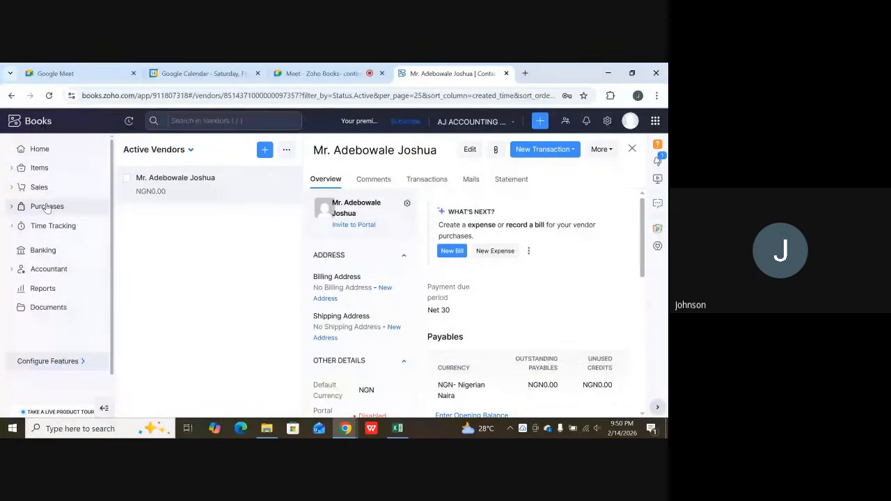
pyautogui.click(52, 203)
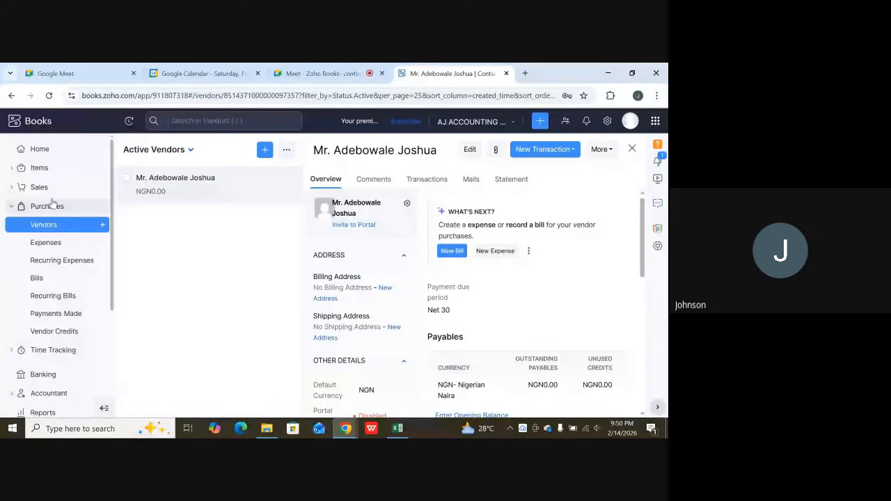
pyautogui.click(45, 244)
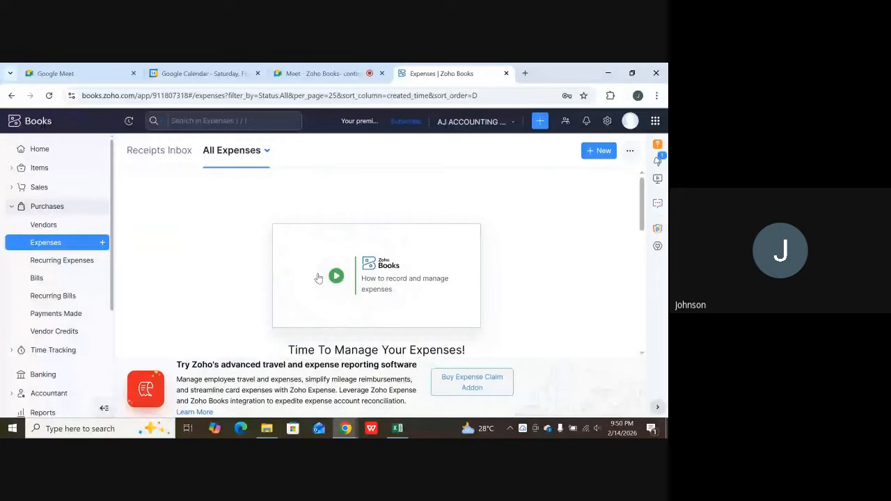
# View the expenses Receipts Inbox, agree to the Autoscan Terms & Conditions without enabling Autoscan, and return to All Expenses.
pyautogui.click(166, 151)
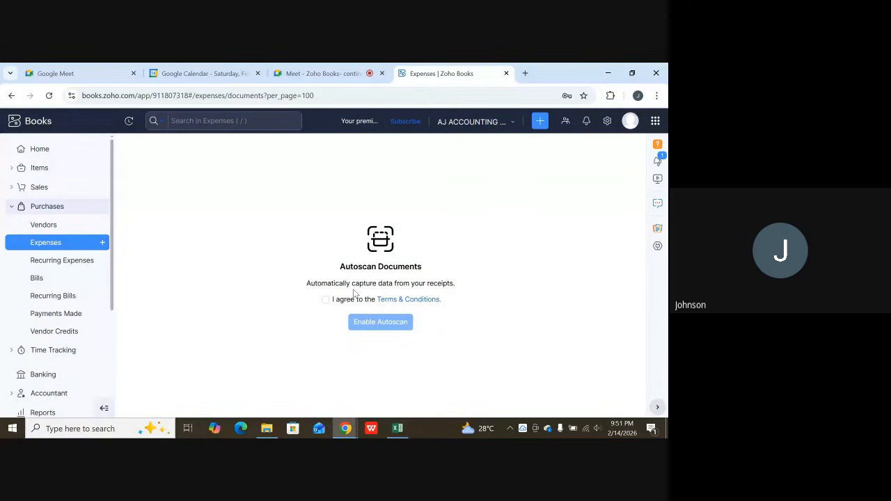
pyautogui.click(325, 299)
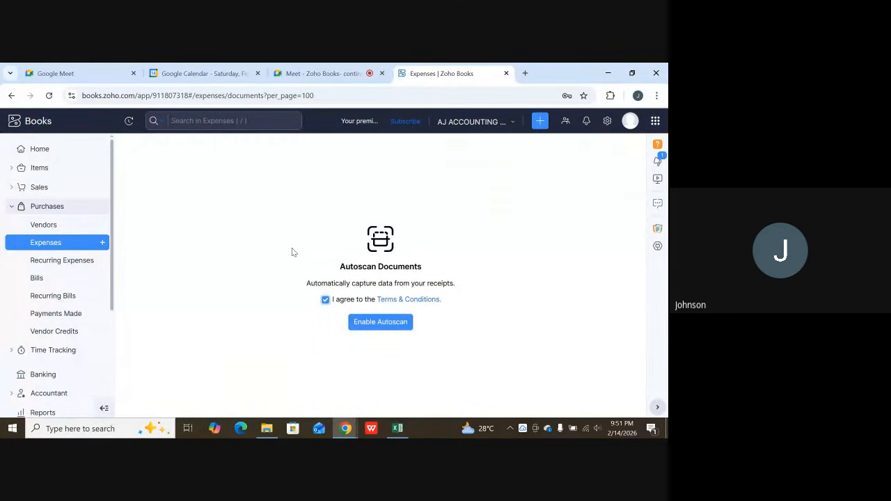
pyautogui.click(75, 245)
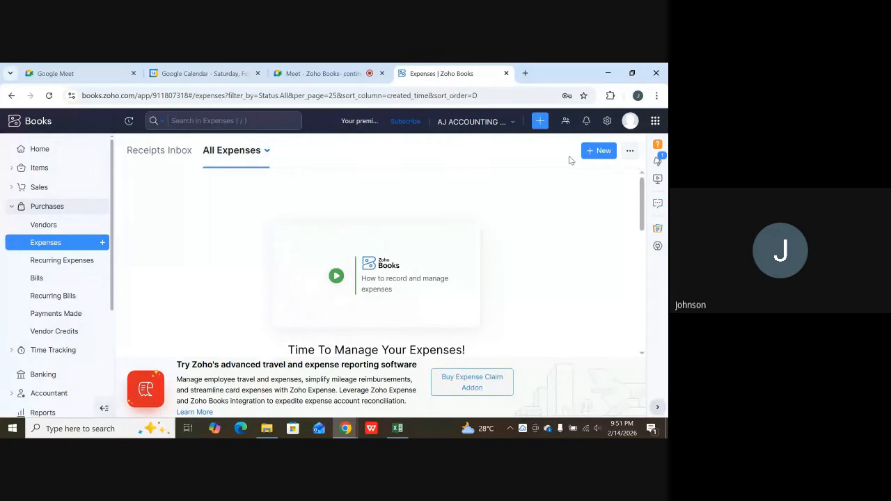
# Start a new expense and set its expense account to [ 500012 ] COS-Vehicle Spare Parts Expenses.
pyautogui.click(603, 151)
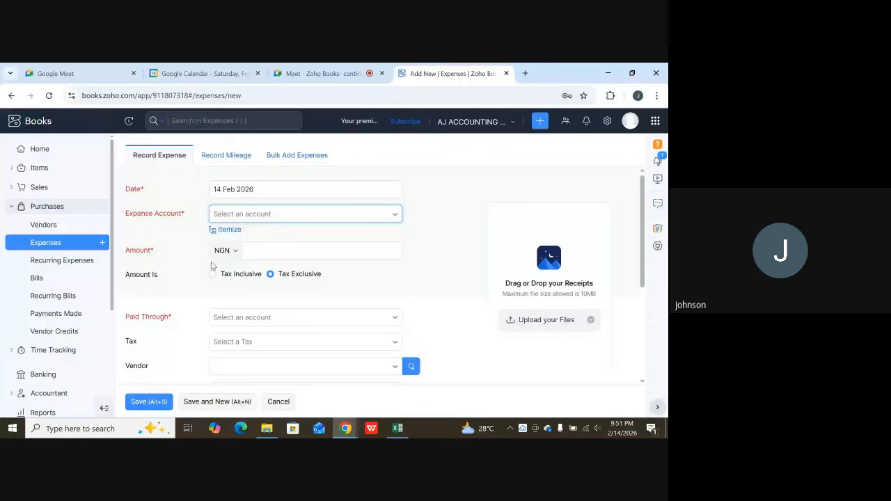
pyautogui.click(290, 215)
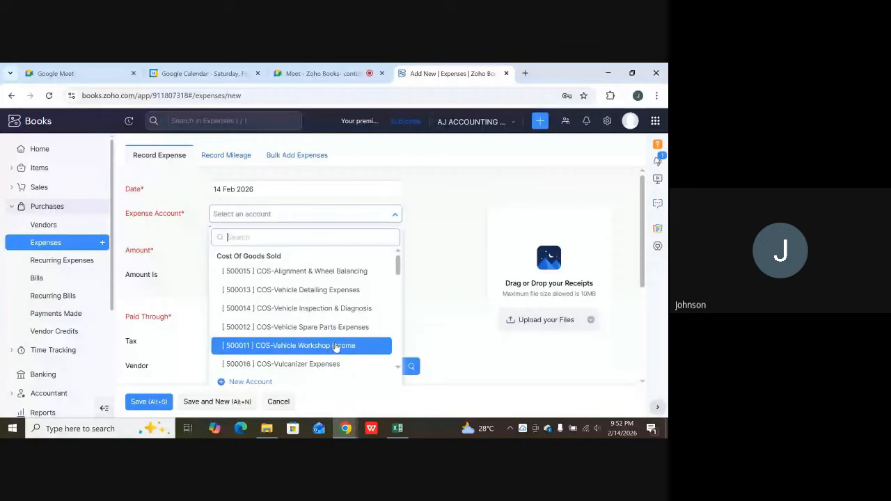
pyautogui.click(324, 333)
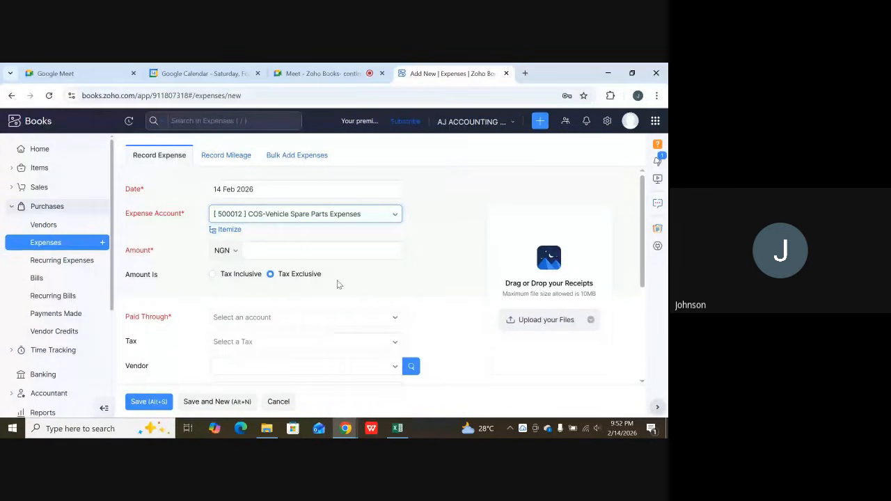
# Set the expense amount to NGN 250000.
pyautogui.click(323, 254)
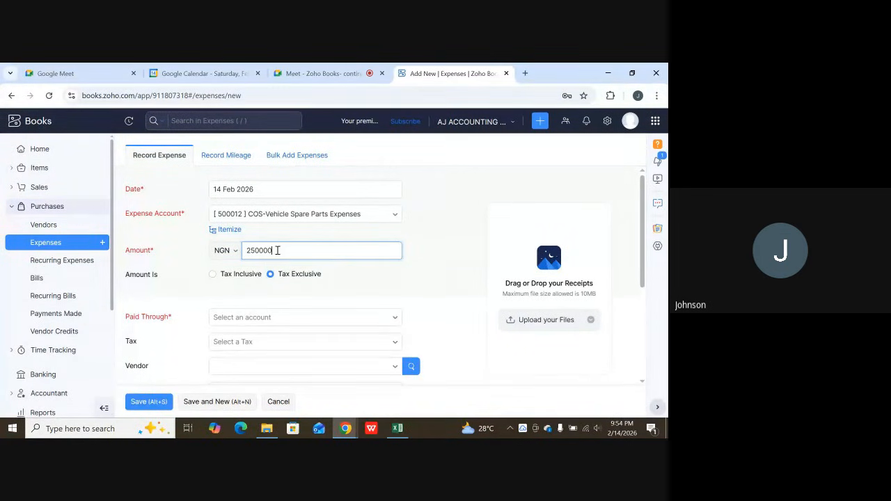
pyautogui.moveTo(277, 251); pyautogui.dragTo(248, 255)
pyautogui.click(283, 251)
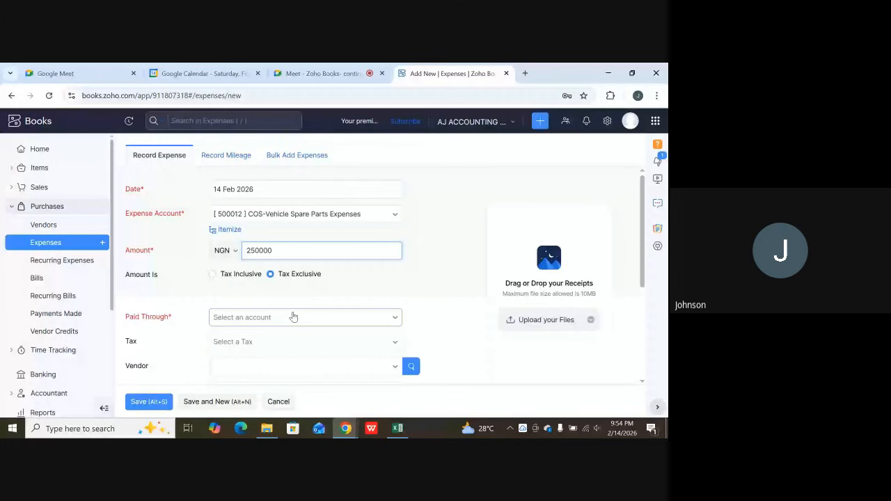
# Set the expense's Paid Through account to Petty Cash.
pyautogui.scroll(-1, 285, 250)
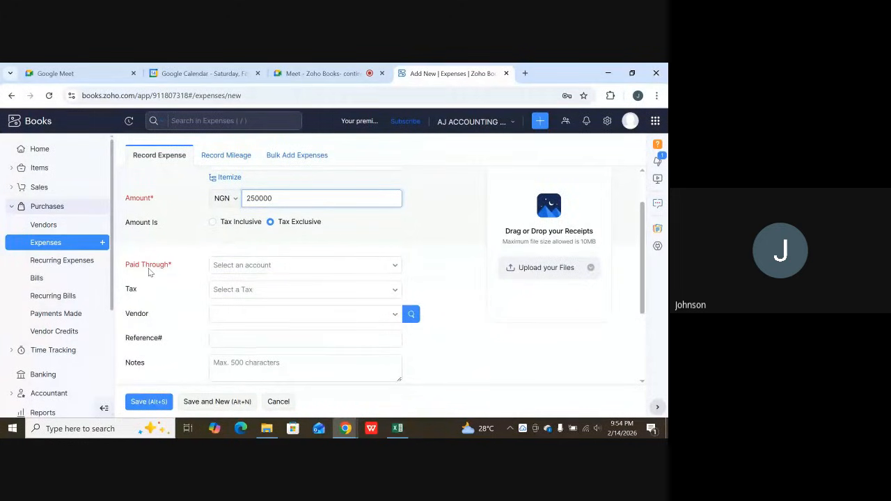
pyautogui.click(374, 266)
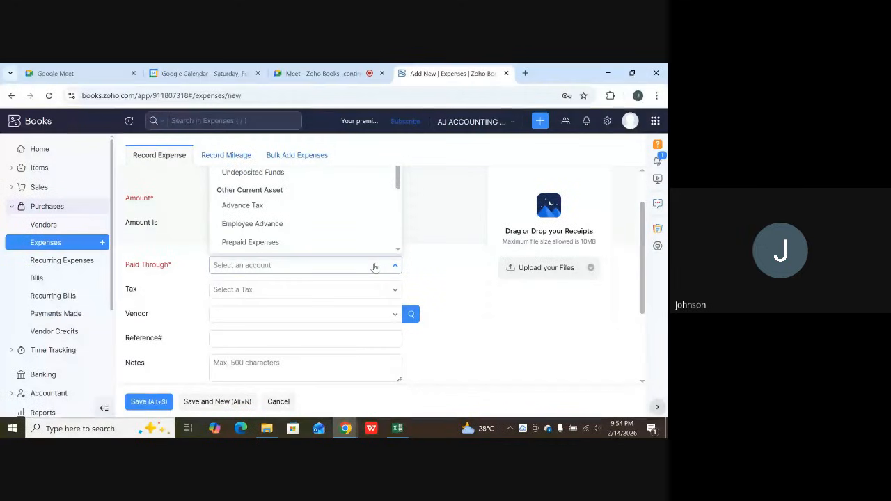
pyautogui.scroll(1, 363, 218)
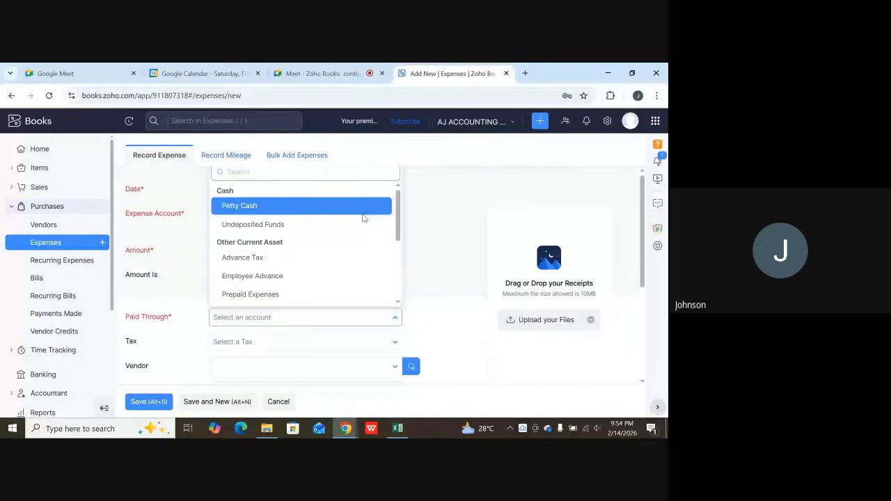
pyautogui.click(280, 214)
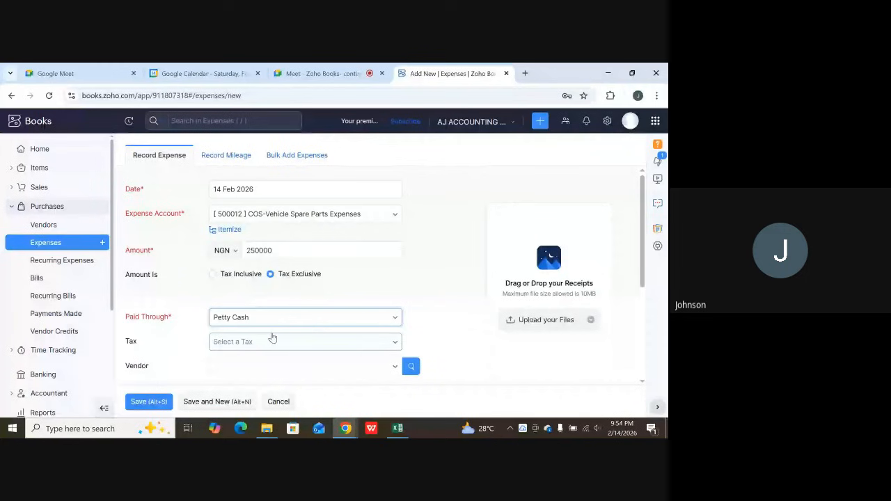
# Select the existing vendor for the expense from the vendor list.
pyautogui.scroll(-1, 335, 318)
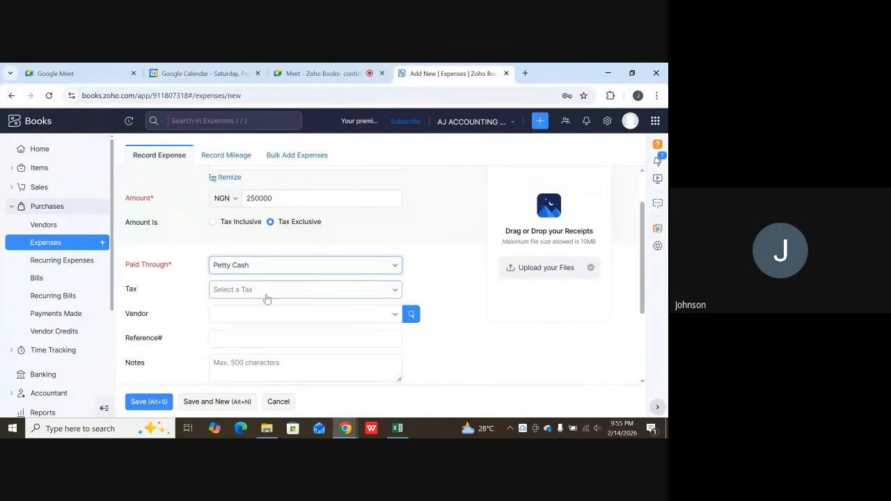
pyautogui.scroll(-1, 203, 312)
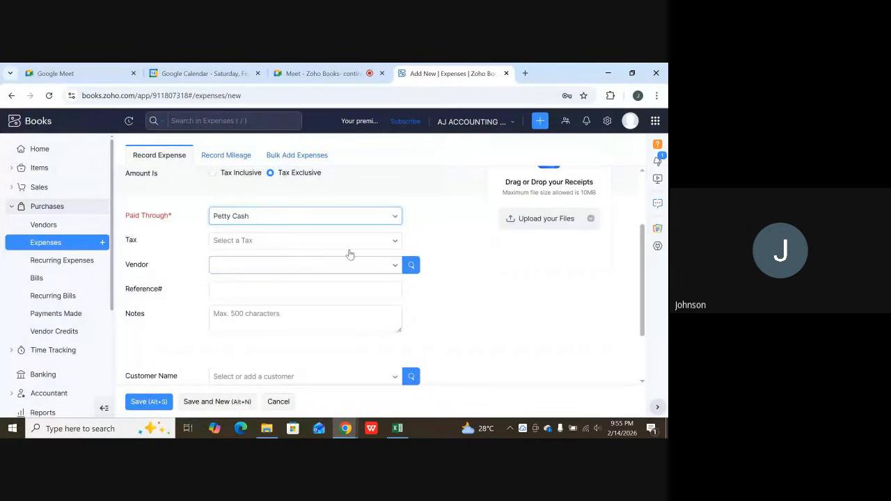
pyautogui.scroll(3, 349, 251)
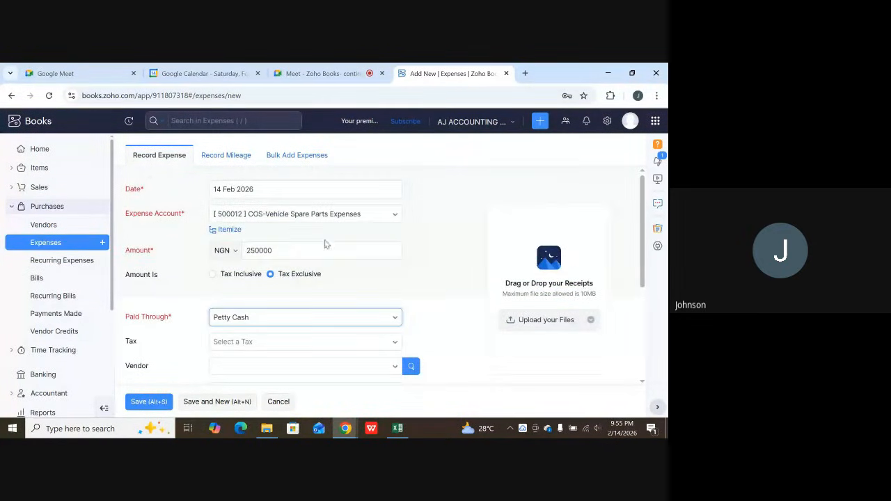
pyautogui.scroll(-2, 324, 244)
pyautogui.scroll(1, 334, 253)
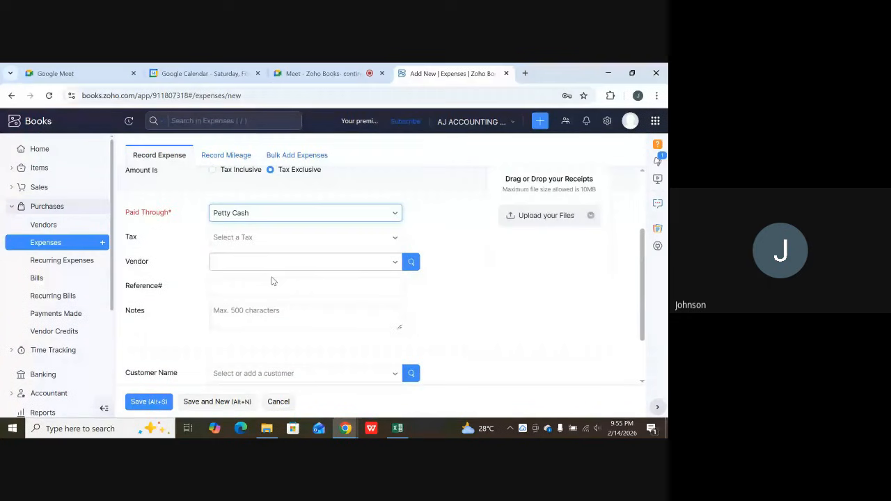
pyautogui.click(395, 262)
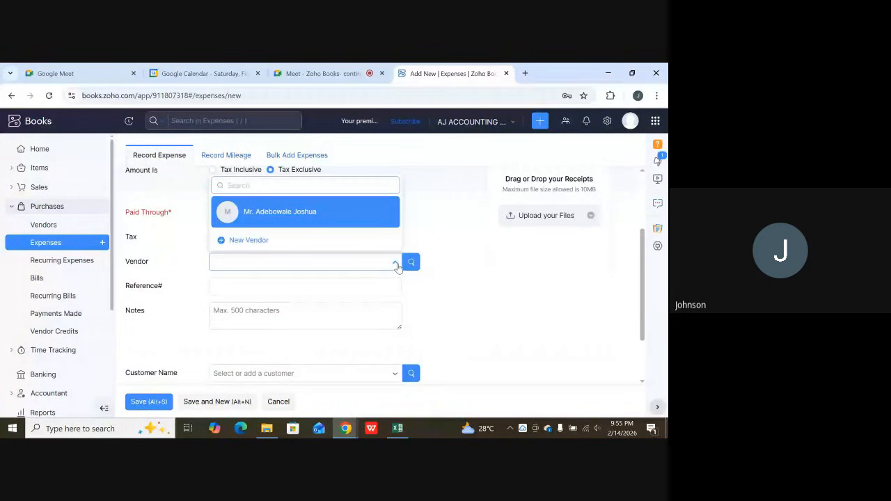
pyautogui.click(294, 213)
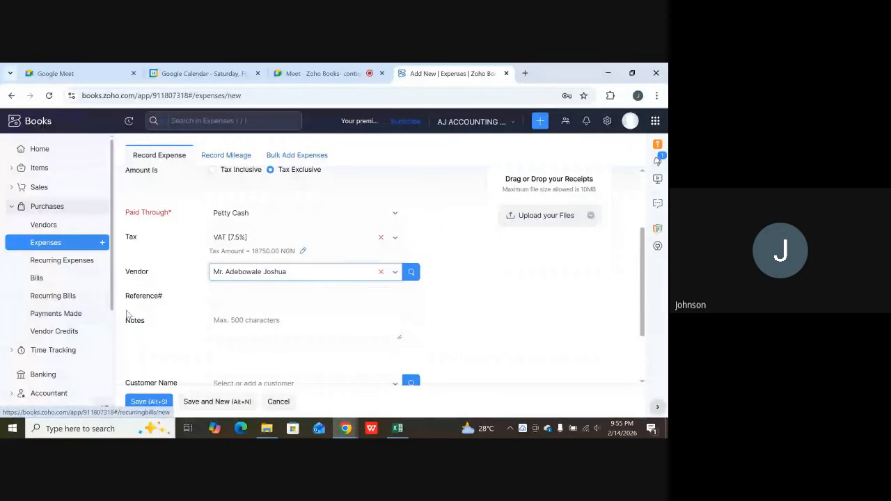
# Assign the second listed customer to the expense using the Advanced Customer Search.
pyautogui.scroll(-1, 265, 327)
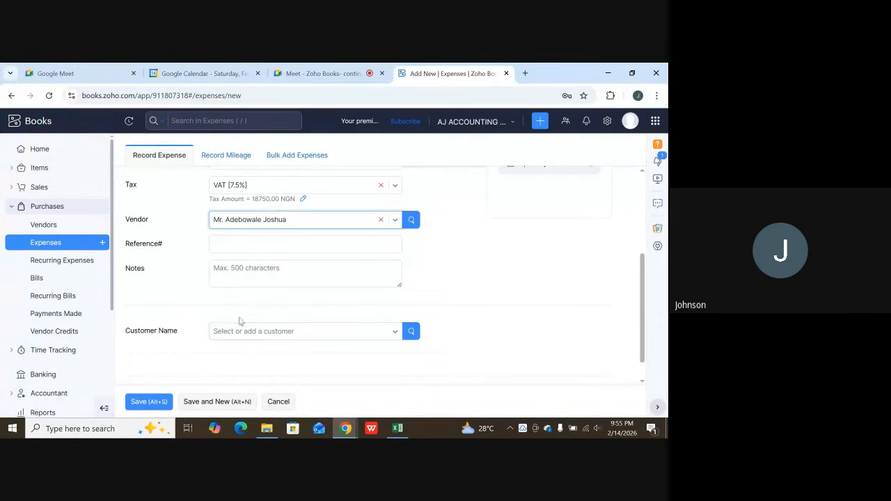
pyautogui.scroll(2, 258, 314)
pyautogui.scroll(-1, 284, 291)
pyautogui.scroll(-1, 287, 296)
pyautogui.click(411, 333)
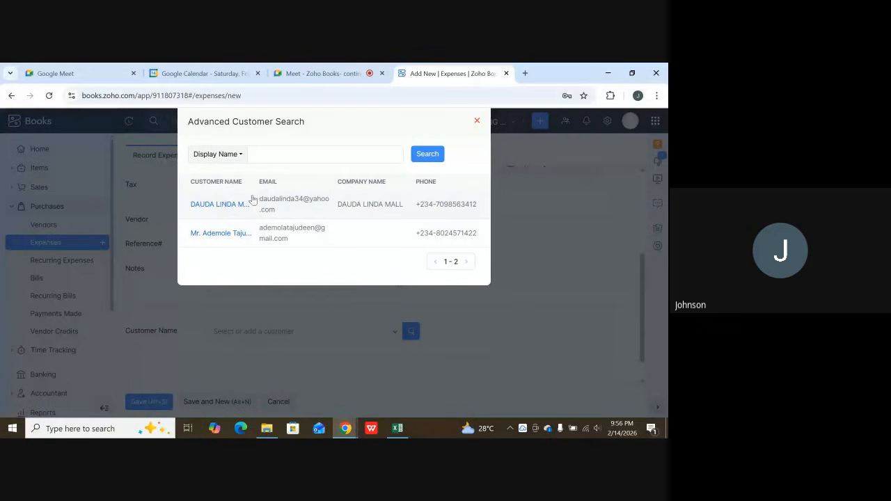
pyautogui.click(277, 237)
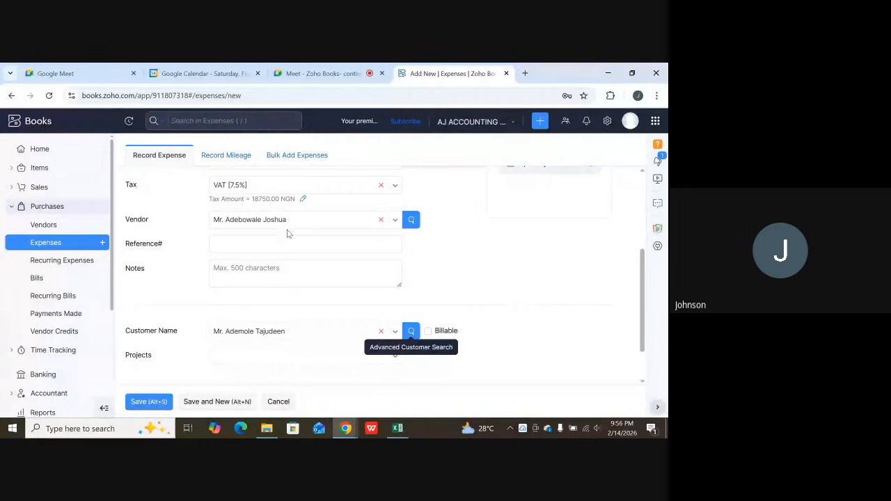
# Review the entered expense details from the date through to the customer and projects fields, and save the expense.
pyautogui.scroll(-1, 299, 250)
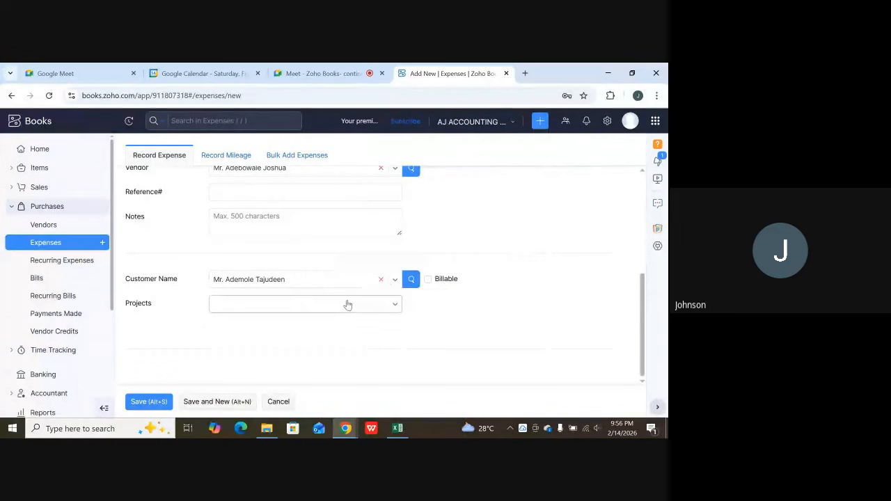
pyautogui.scroll(5, 348, 305)
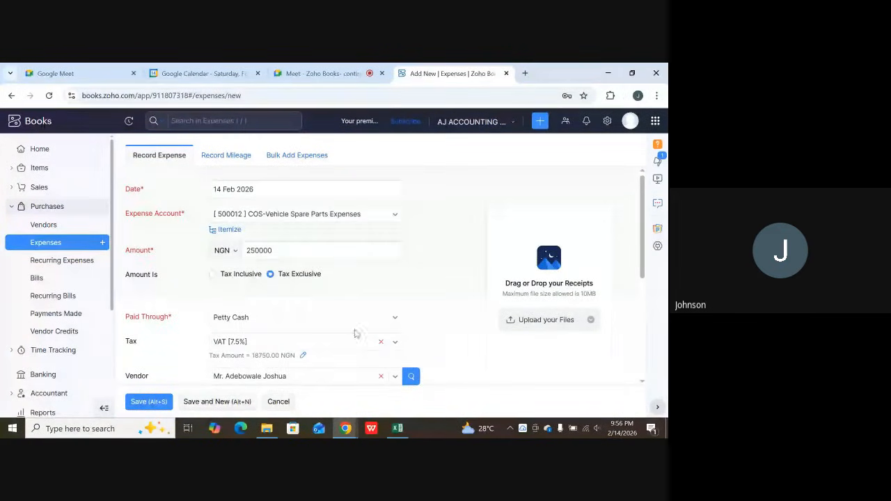
pyautogui.scroll(-2, 359, 341)
pyautogui.scroll(2, 362, 327)
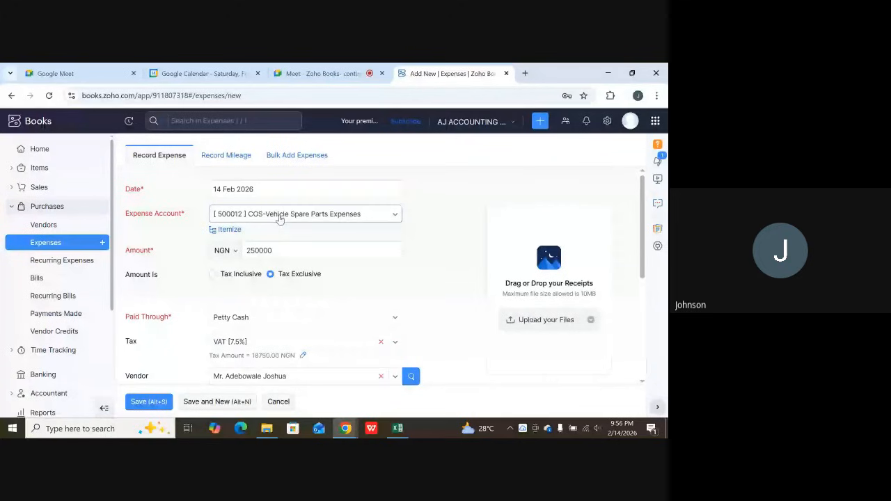
pyautogui.scroll(-2, 353, 302)
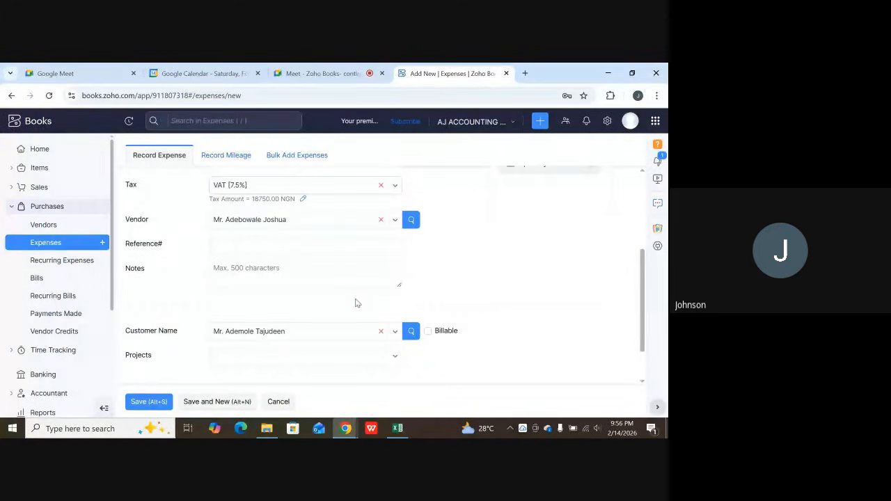
pyautogui.scroll(2, 345, 300)
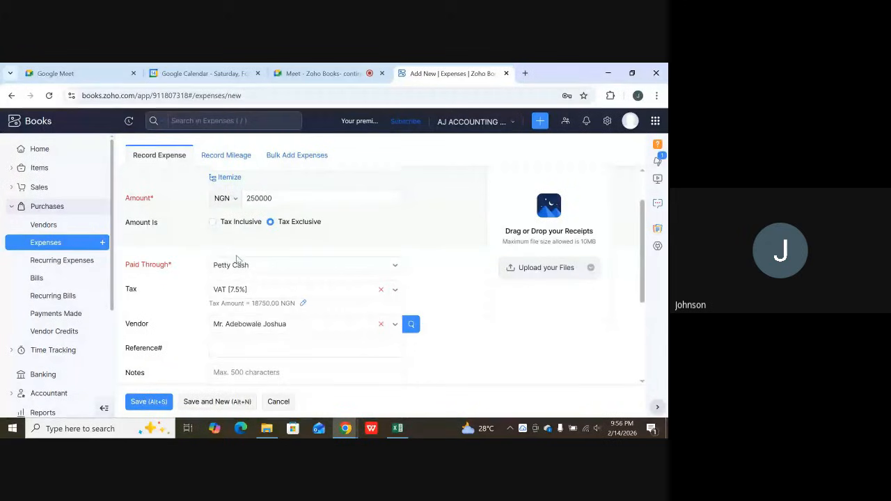
pyautogui.scroll(1, 250, 259)
pyautogui.click(262, 255)
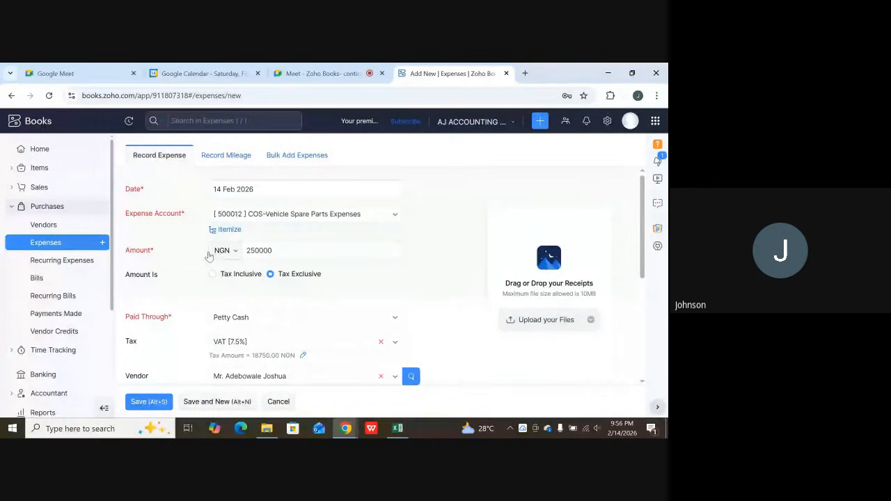
pyautogui.scroll(-3, 188, 275)
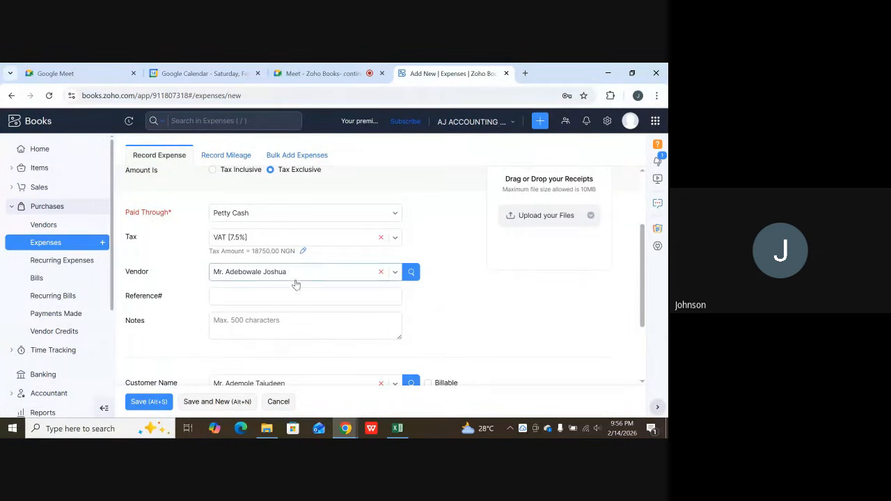
pyautogui.scroll(-3, 295, 284)
pyautogui.scroll(4, 317, 303)
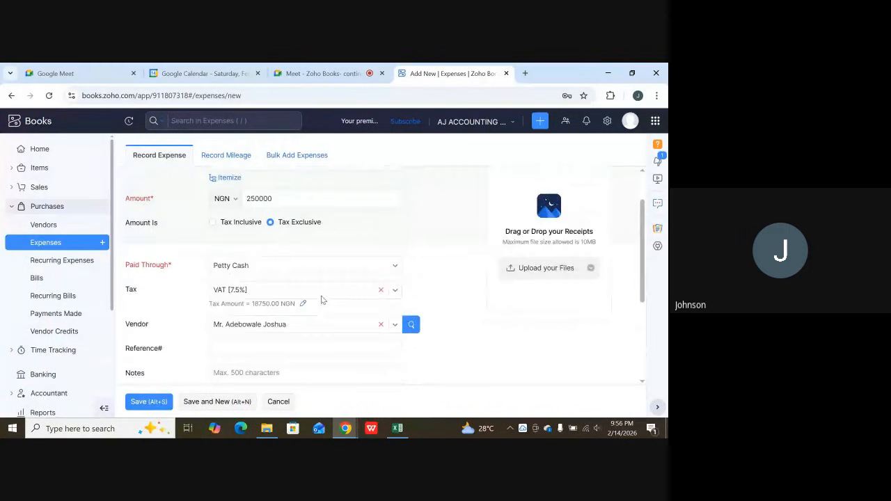
pyautogui.scroll(2, 322, 300)
pyautogui.scroll(-6, 320, 299)
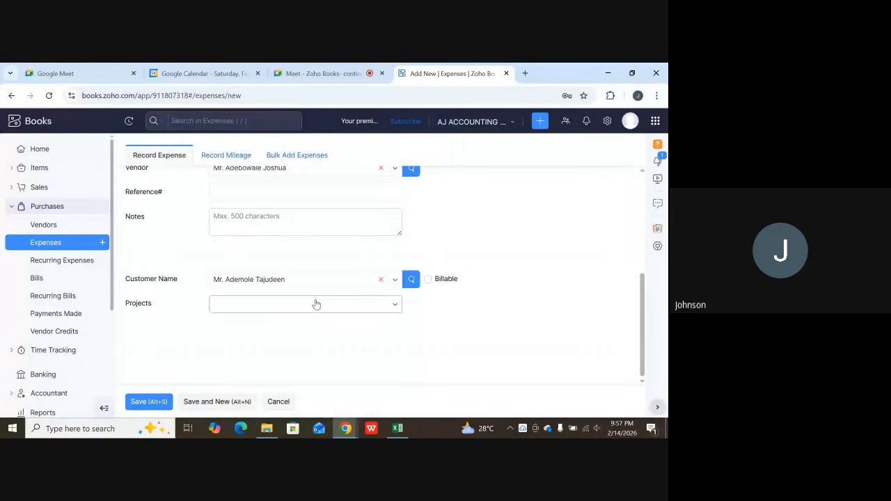
pyautogui.click(155, 402)
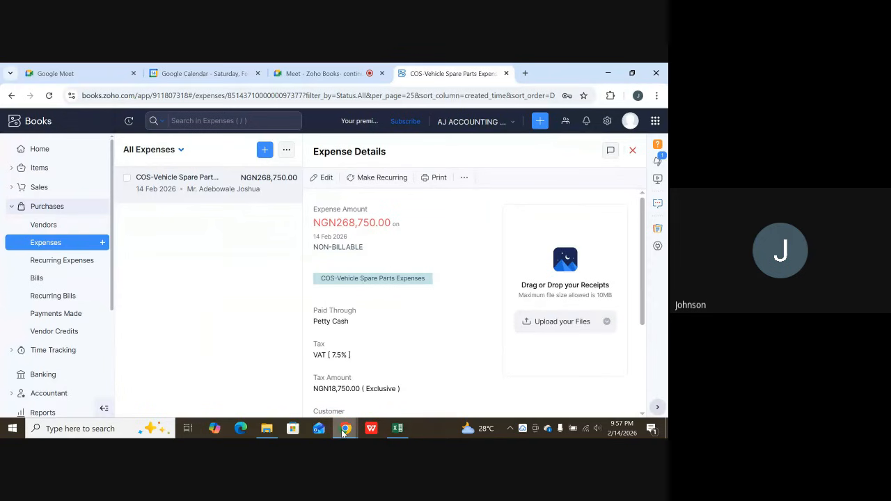
# Switch to the ongoing Google Meet call and view the meeting chat messages.
pyautogui.moveTo(344, 433)
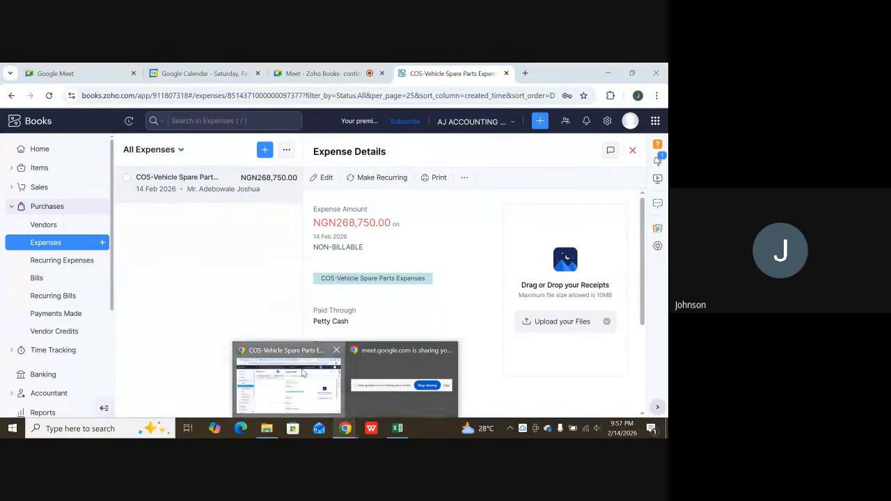
pyautogui.click(333, 75)
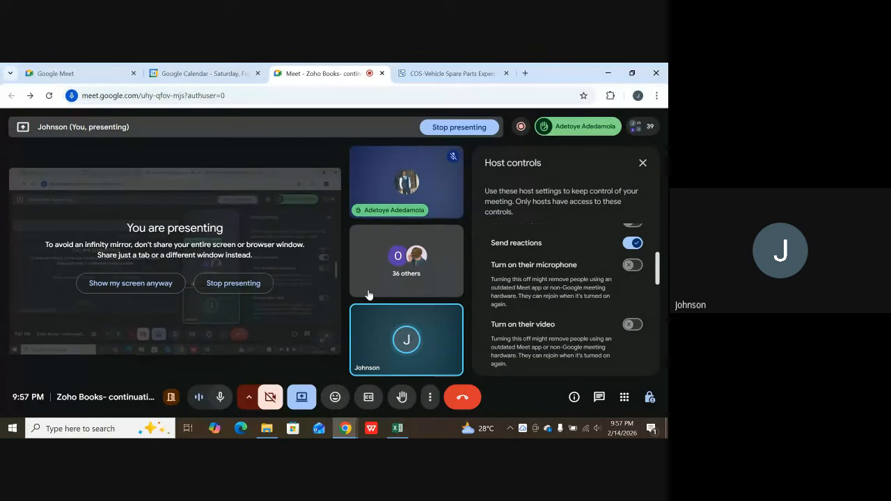
pyautogui.click(599, 397)
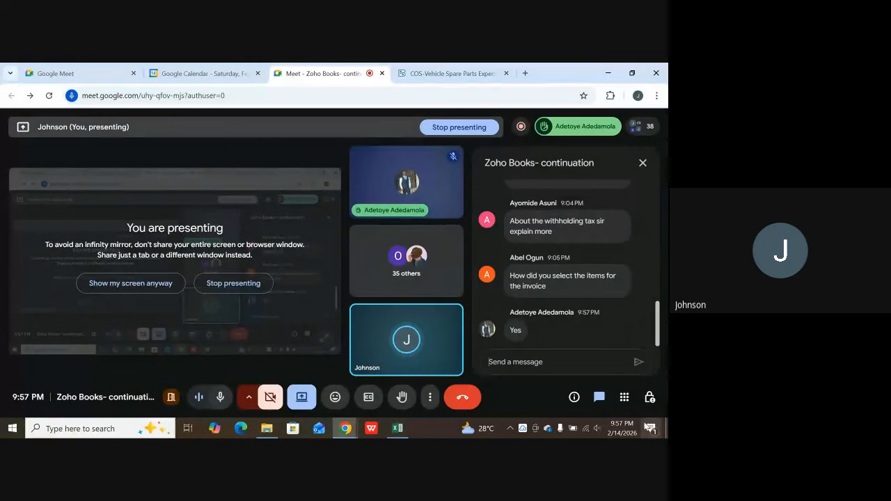
# Allow participants to turn on their microphone in the meeting's host controls.
pyautogui.click(649, 399)
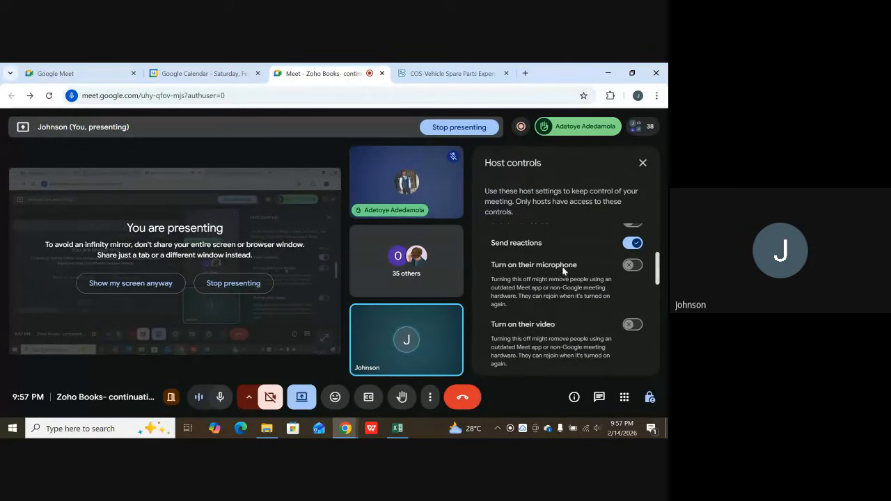
pyautogui.click(630, 266)
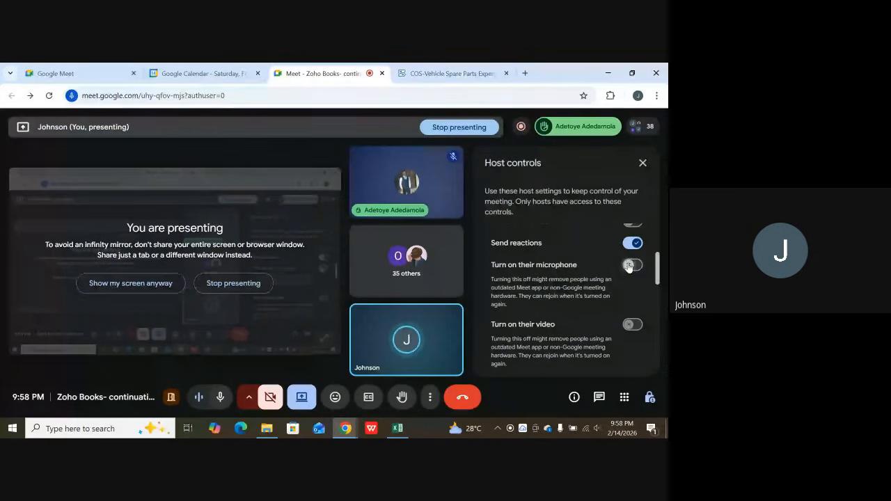
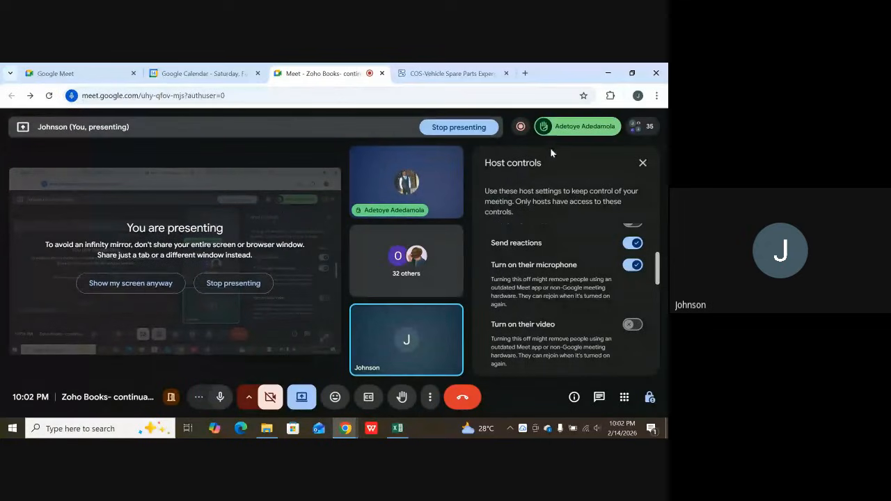
pyautogui.click(592, 124)
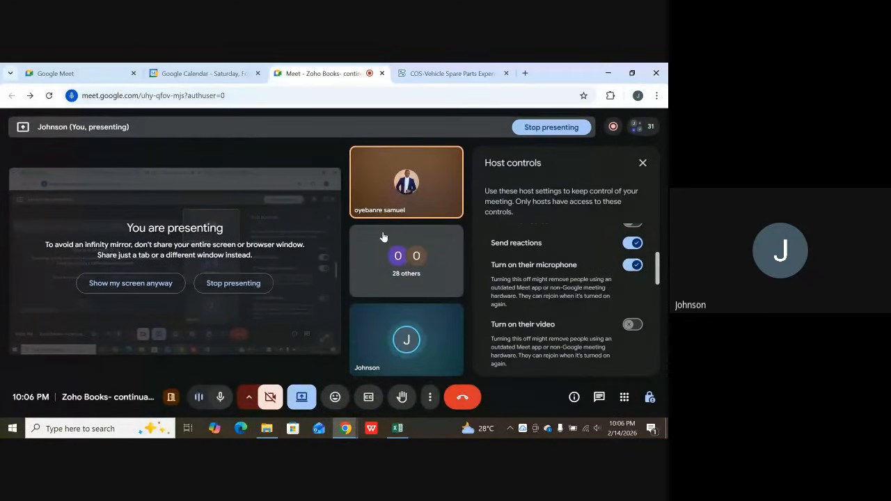
# Switch to the exported Contacts workbook in Excel and examine the contact's columns from Last Modified Time to Opening Balance Exchange Rate.
pyautogui.click(393, 430)
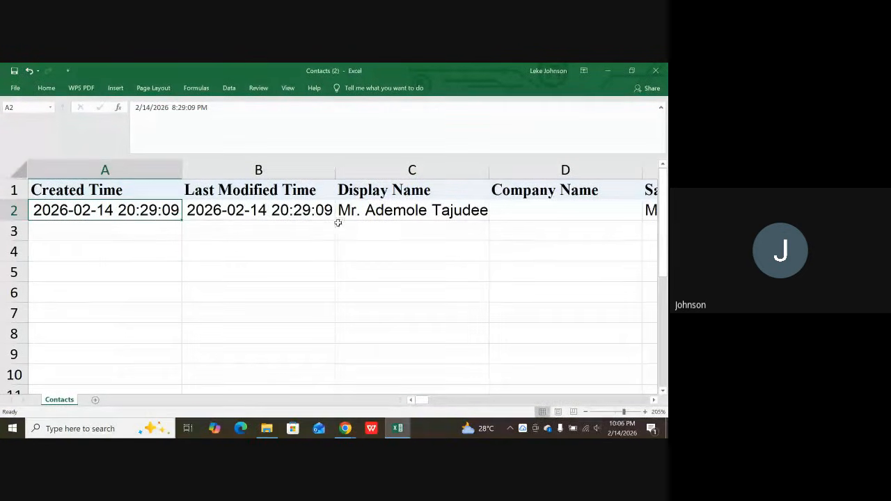
pyautogui.click(269, 214)
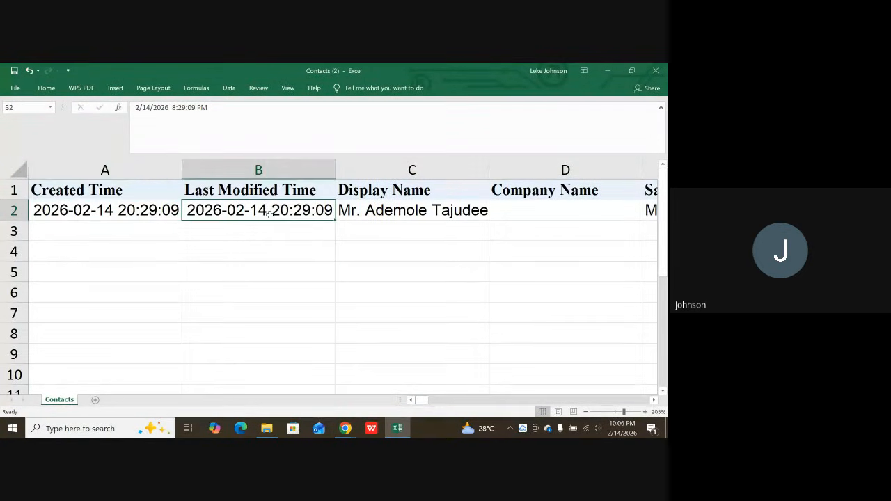
pyautogui.press('Right')
pyautogui.press('Right')
pyautogui.press('Right')
pyautogui.press('Right')
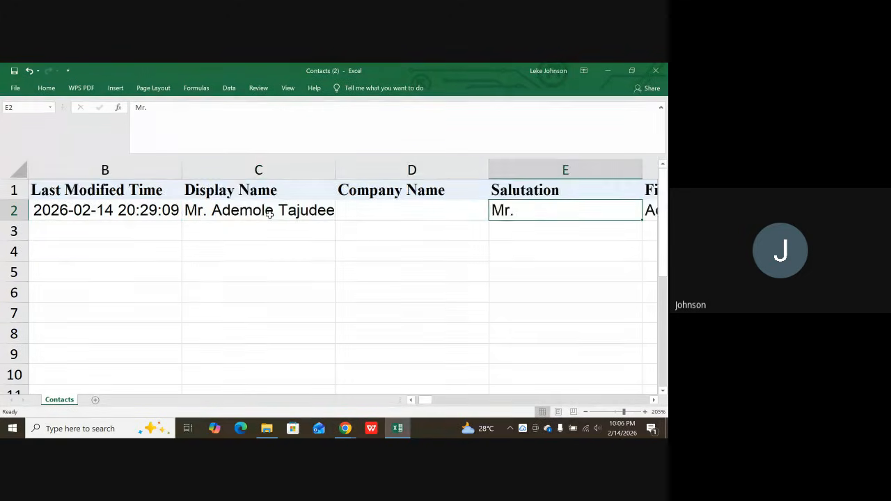
pyautogui.press('Right')
pyautogui.press('Right')
pyautogui.press('Right')
pyautogui.press('Right')
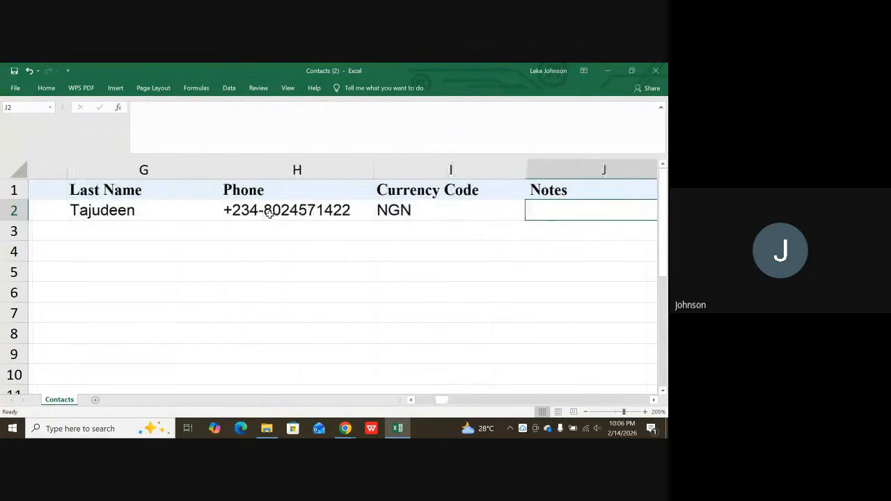
pyautogui.press('Right')
pyautogui.press('Right')
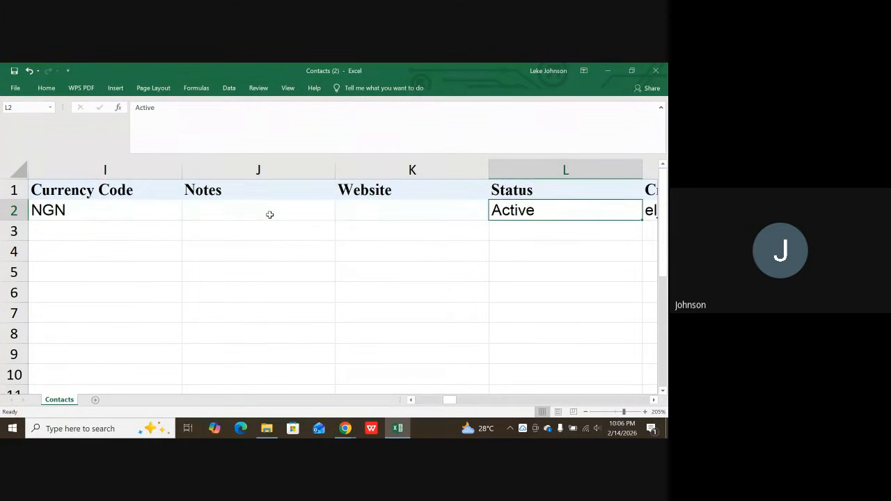
pyautogui.press('Right')
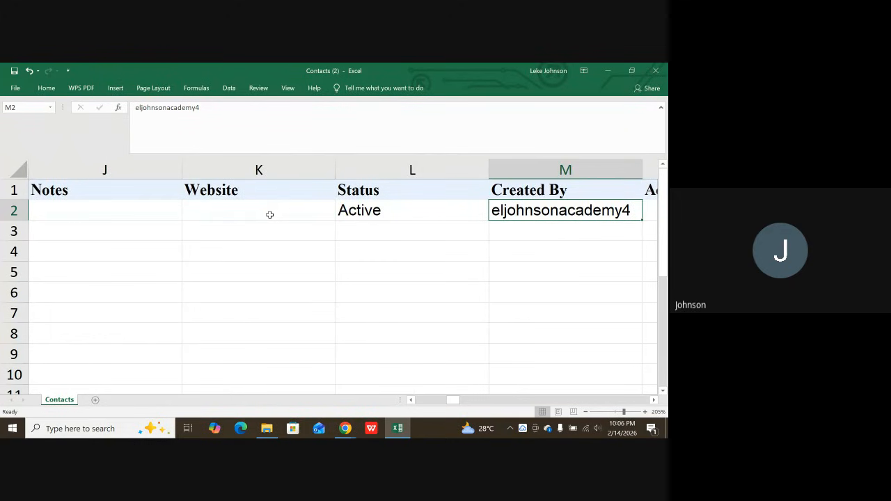
pyautogui.press('Right')
pyautogui.press('Right')
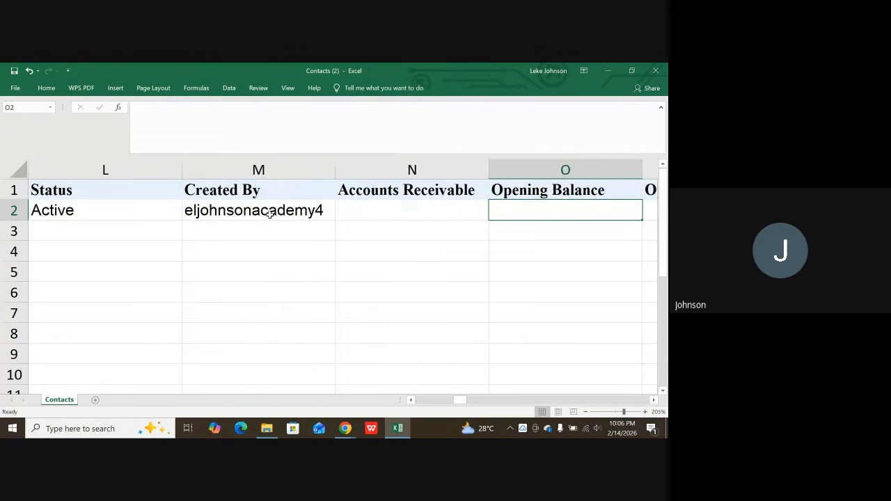
pyautogui.press('Right')
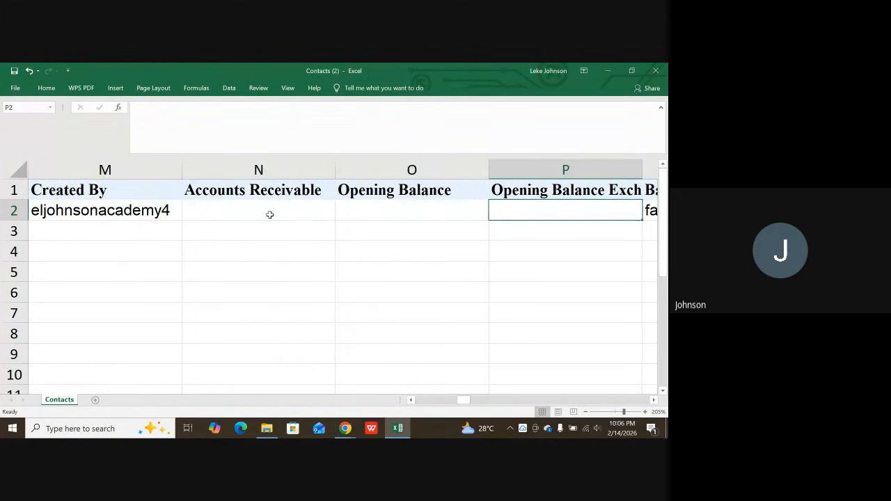
# Check the Opening Balance and Opening Balance Exchange Rate columns, including their full headings.
pyautogui.press('Left')
pyautogui.press('Left')
pyautogui.press('Right')
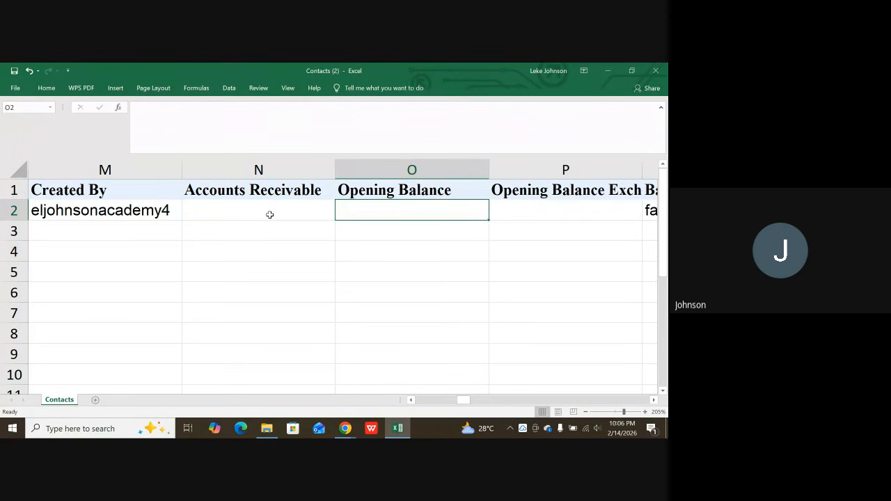
pyautogui.press('Right')
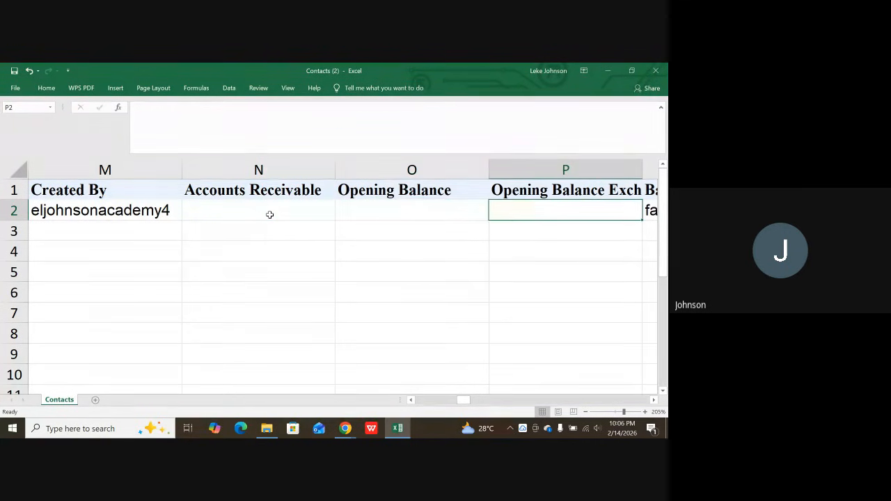
pyautogui.press('Up')
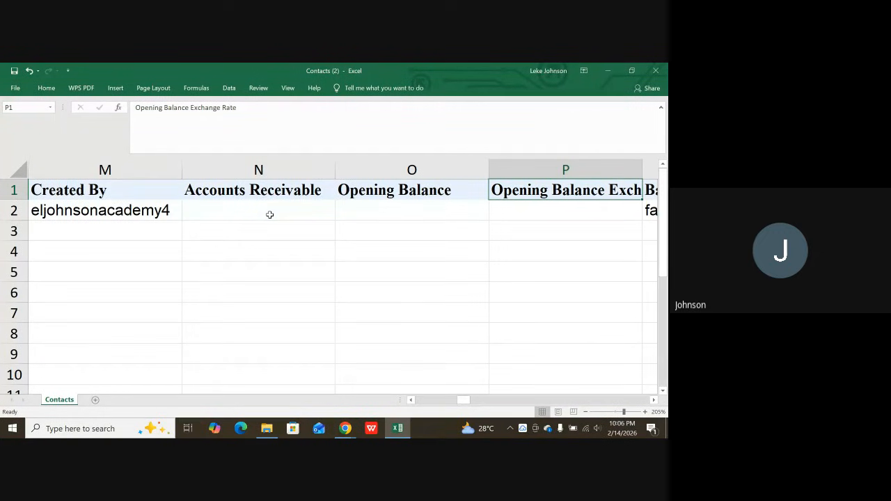
pyautogui.press('Left')
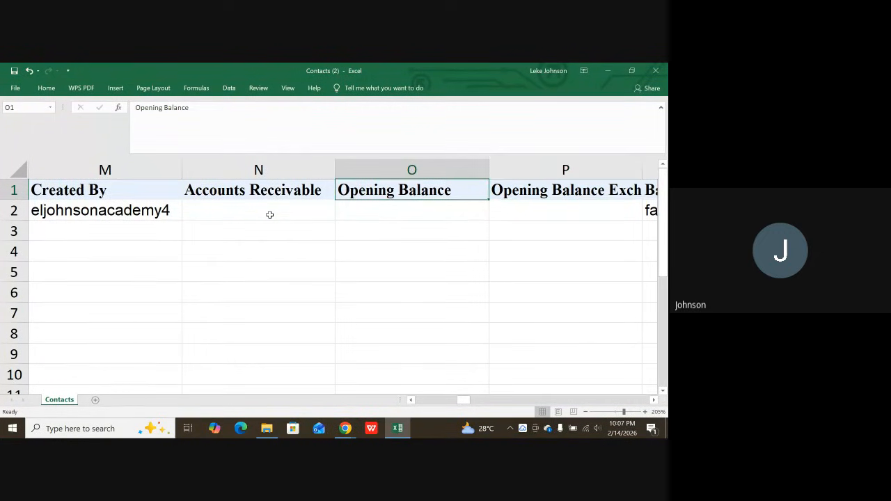
pyautogui.press('Down')
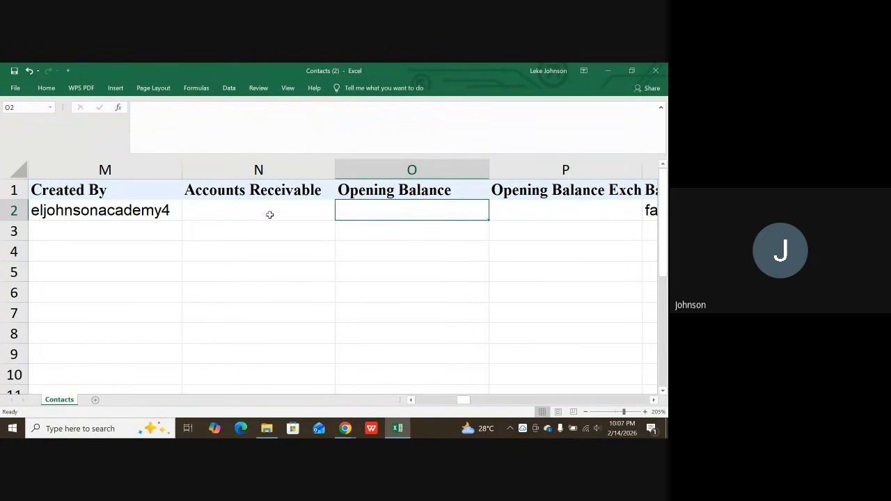
# Examine the contact's bank account payment, Portal Enabled, Credit Limit and Customer Sub Type columns.
pyautogui.press('Right')
pyautogui.press('Right')
pyautogui.press('Right')
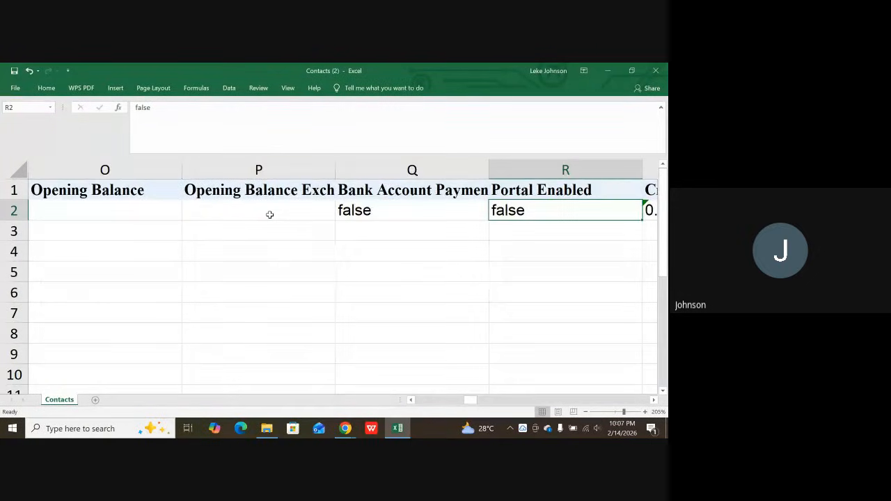
pyautogui.press('Left')
pyautogui.press('Right')
pyautogui.press('Right')
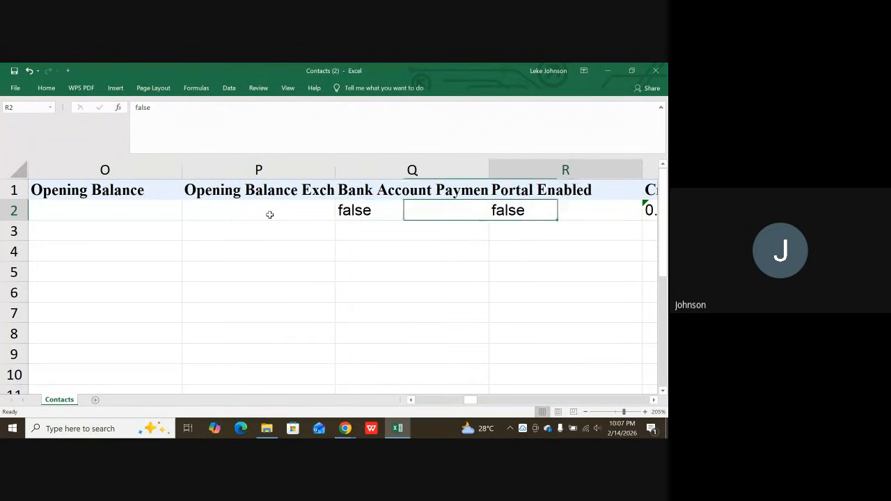
pyautogui.press('Right')
pyautogui.press('Right')
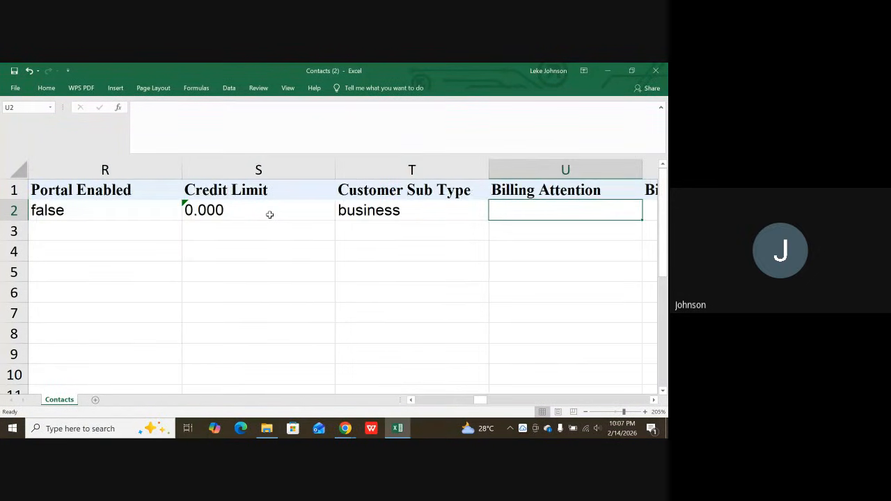
# Examine the billing address columns of the contact export, from Billing Attention to Billing Longitude.
pyautogui.press('Right')
pyautogui.press('Right')
pyautogui.press('Right')
pyautogui.press('Right')
pyautogui.press('Right')
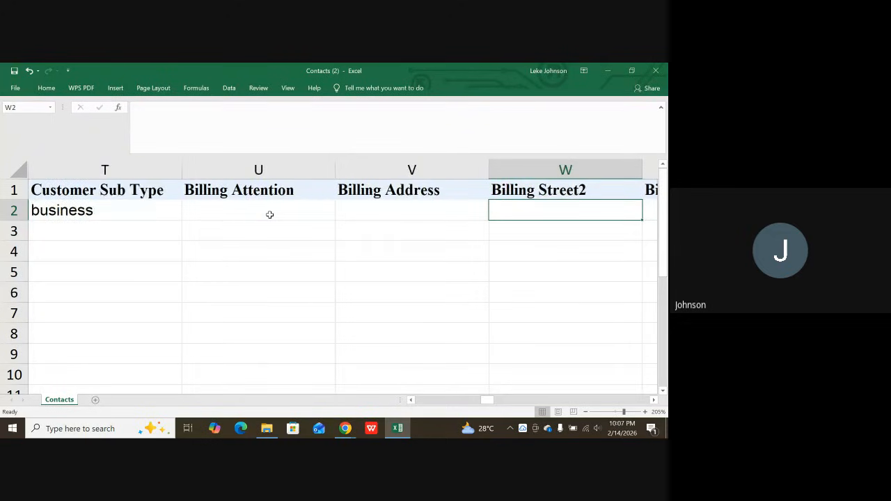
pyautogui.press('Right')
pyautogui.press('Right')
pyautogui.press('Right')
pyautogui.press('Right')
pyautogui.press('Right')
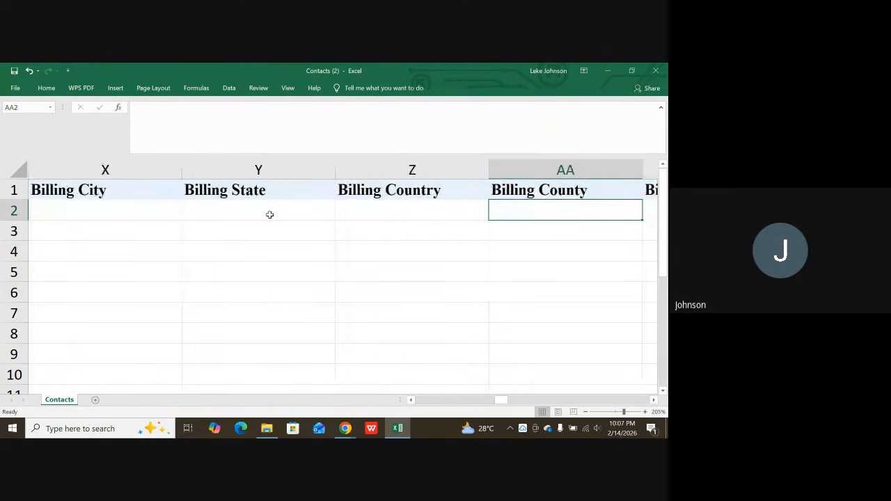
# Examine the shipping columns of the contact export, followed by the Skype Identity and Facebook columns.
pyautogui.press('Right')
pyautogui.press('Right')
pyautogui.press('Right')
pyautogui.press('Right')
pyautogui.press('Right')
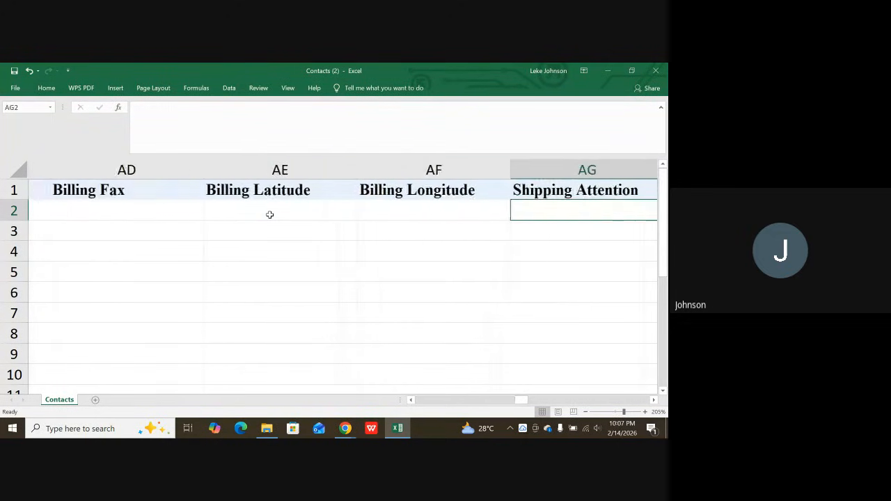
pyautogui.press('Right')
pyautogui.press('Right')
pyautogui.press('Right')
pyautogui.press('Right')
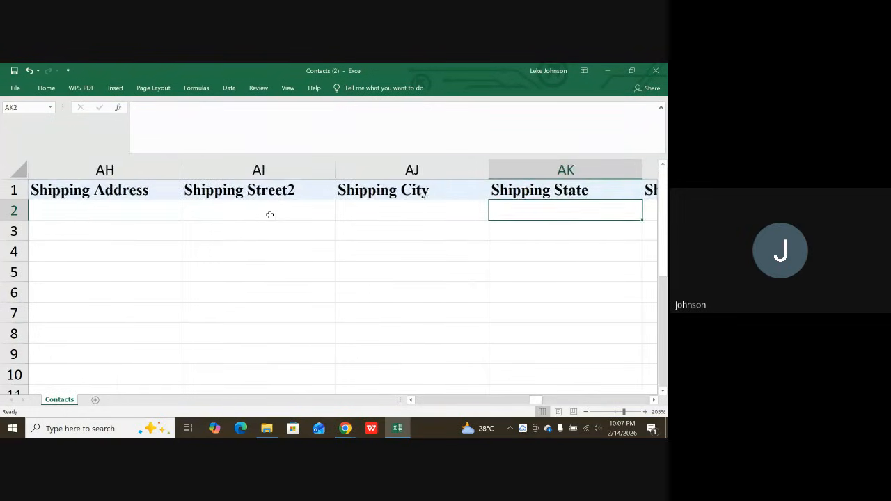
pyautogui.press('Right')
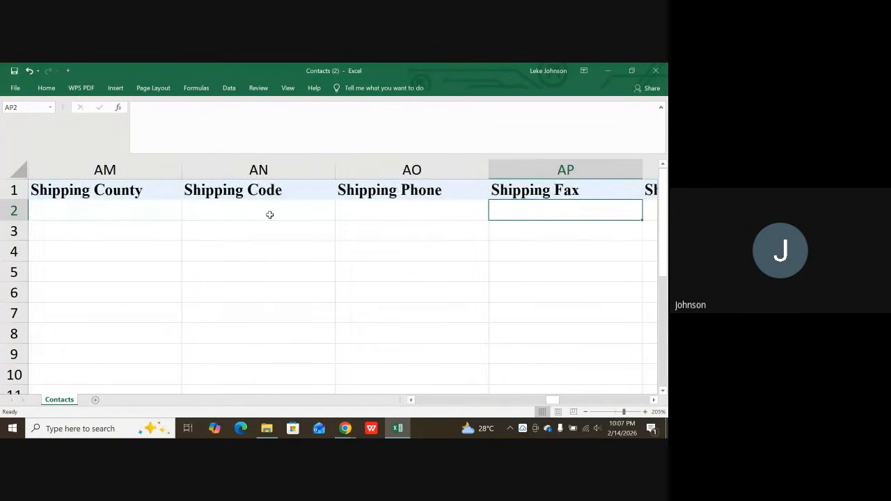
pyautogui.press('Right')
pyautogui.press('Right')
pyautogui.press('Right')
pyautogui.press('Right')
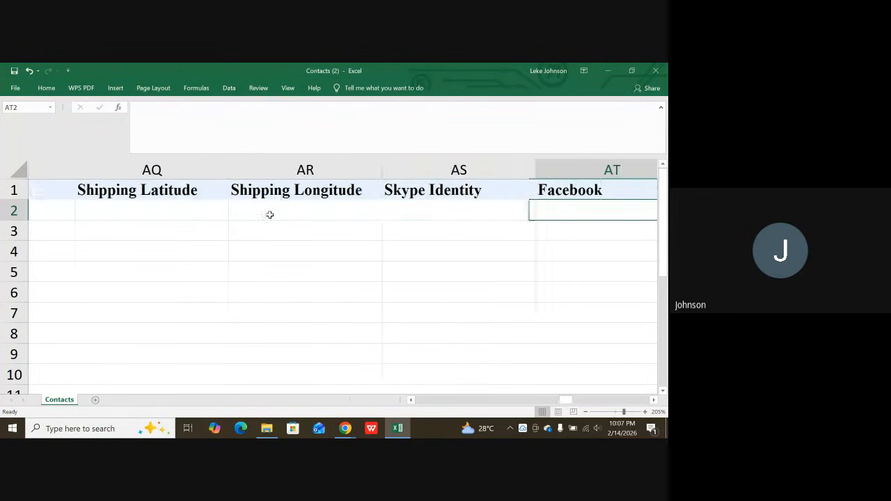
# Examine the remaining contact columns from Twitter and Department through Price List, Payment Terms and Tax Type to Last Sync Time.
pyautogui.press('Right')
pyautogui.press('Right')
pyautogui.press('Right')
pyautogui.press('Right')
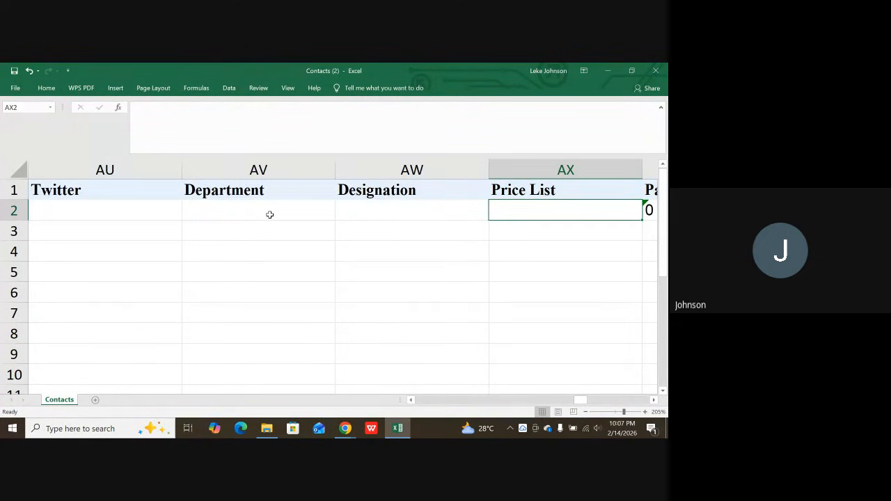
pyautogui.press('Right')
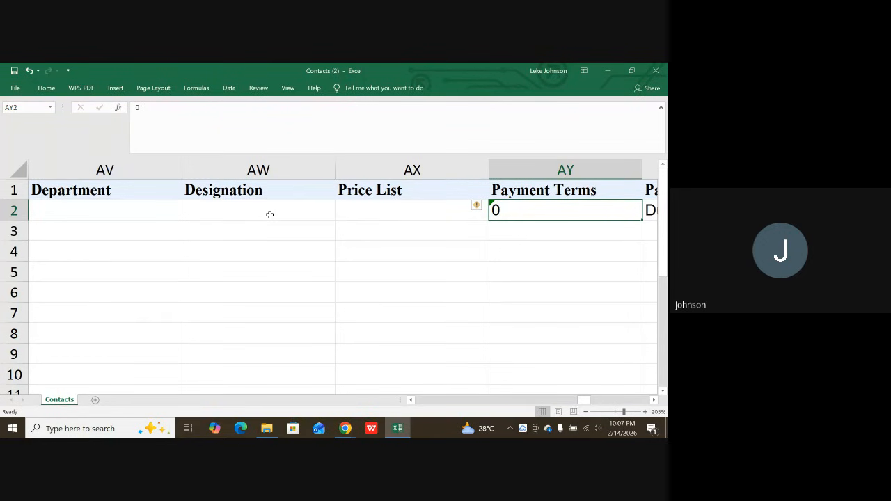
pyautogui.press('Right')
pyautogui.press('Right')
pyautogui.press('Right')
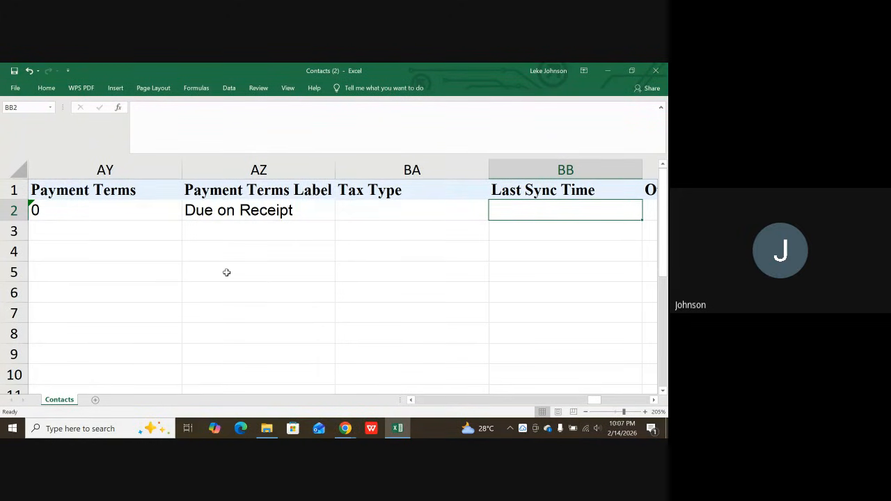
pyautogui.scroll(-1, 264, 260)
pyautogui.scroll(1, 379, 230)
# Switch back to the ongoing Google Meet call.
pyautogui.moveTo(340, 434)
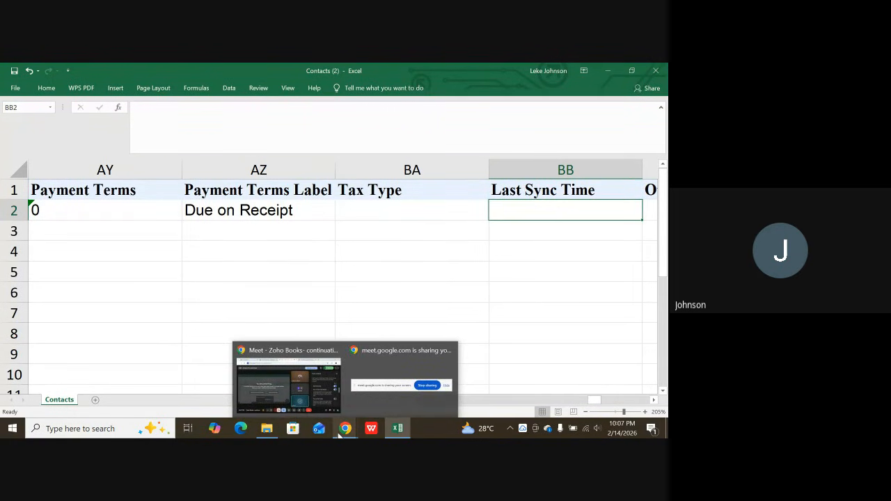
pyautogui.click(283, 376)
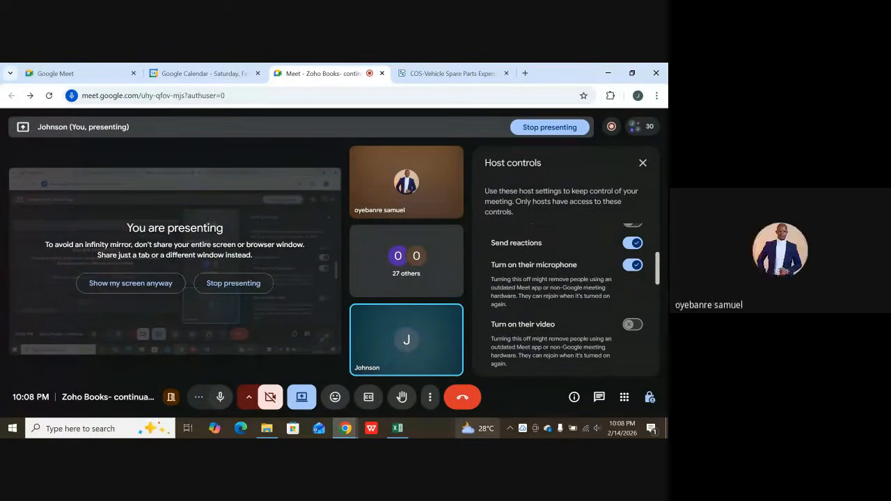
pyautogui.moveTo(478, 428)
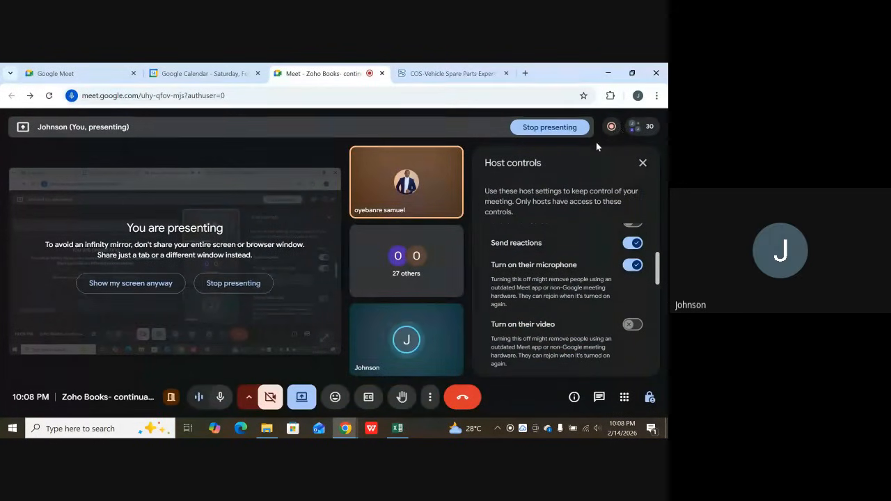
pyautogui.click(612, 126)
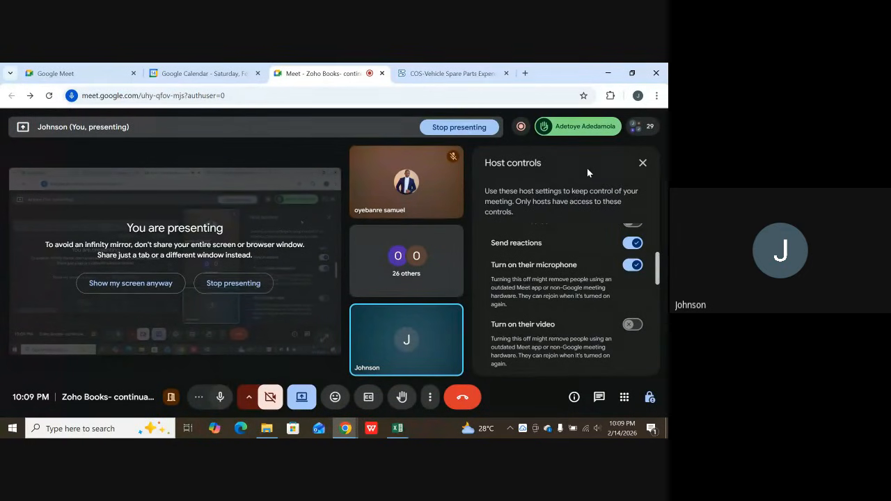
# Review the rest of the meeting's host controls down to the meeting activities, and show the meeting chat messages.
pyautogui.scroll(-3, 626, 292)
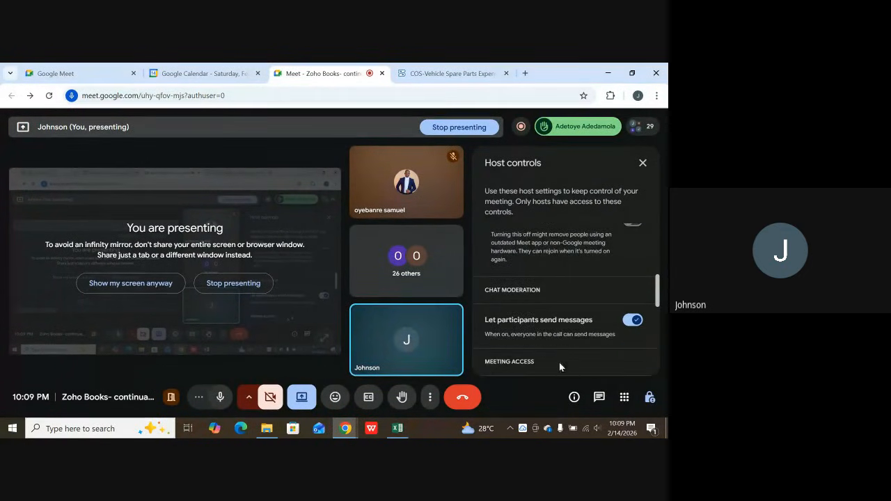
pyautogui.scroll(-3, 559, 364)
pyautogui.scroll(-5, 578, 362)
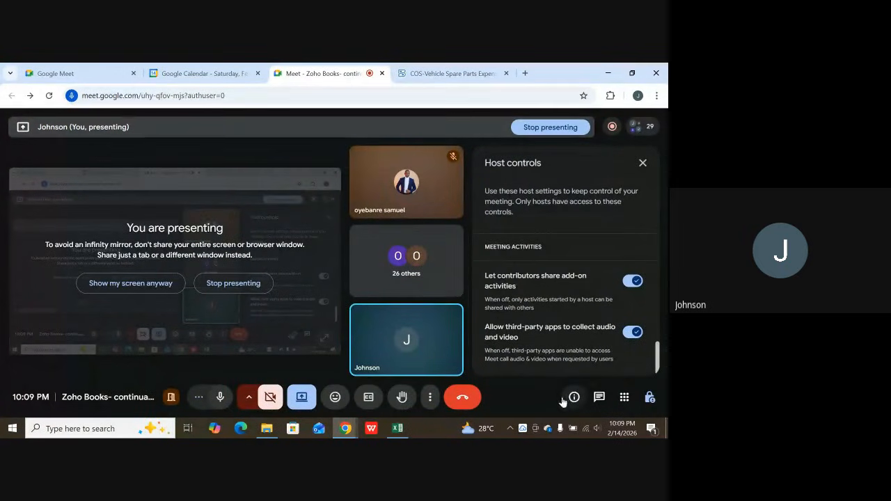
pyautogui.click(597, 398)
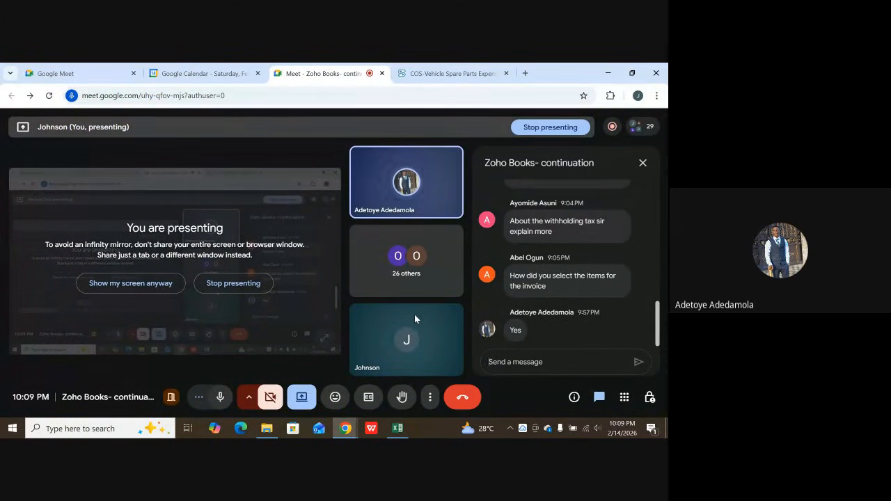
# Switch to Zoho Books and open a blank new quote from the Sales section's Quotes list.
pyautogui.click(437, 73)
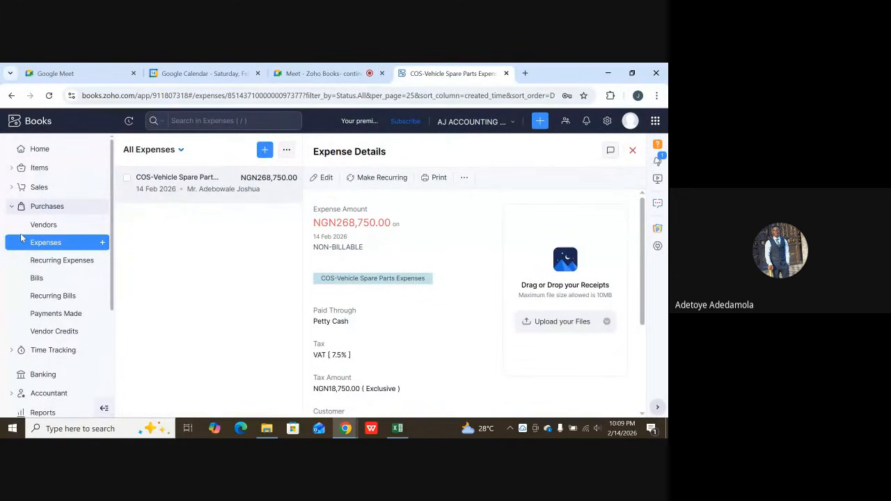
pyautogui.click(28, 188)
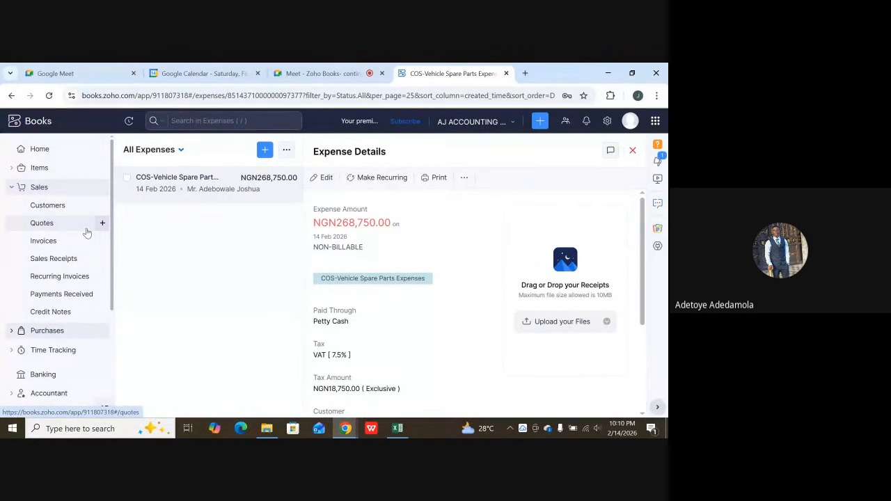
pyautogui.click(49, 222)
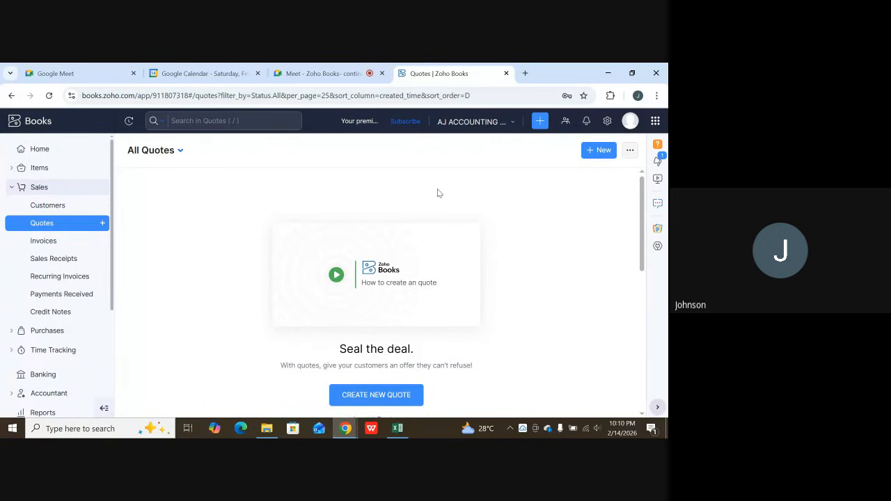
pyautogui.click(591, 152)
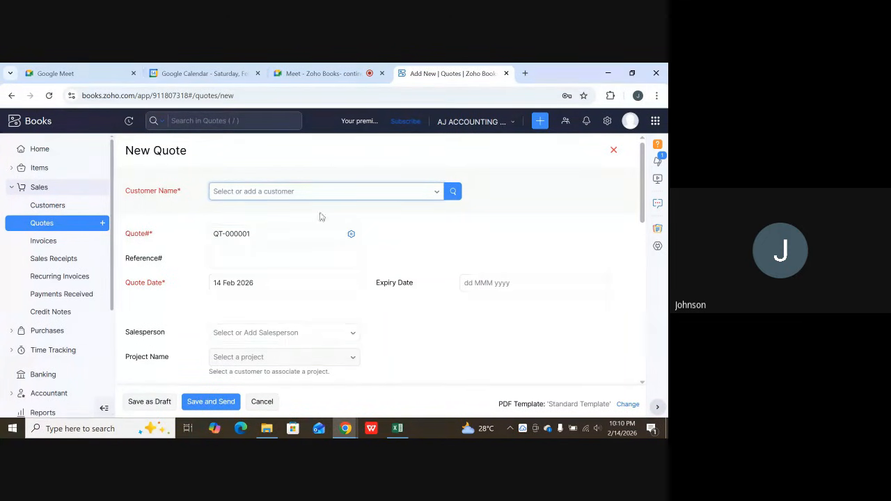
# Review the whole new quote form, from customer name and quote details through the item table to the terms and conditions.
pyautogui.scroll(-3, 12, 172)
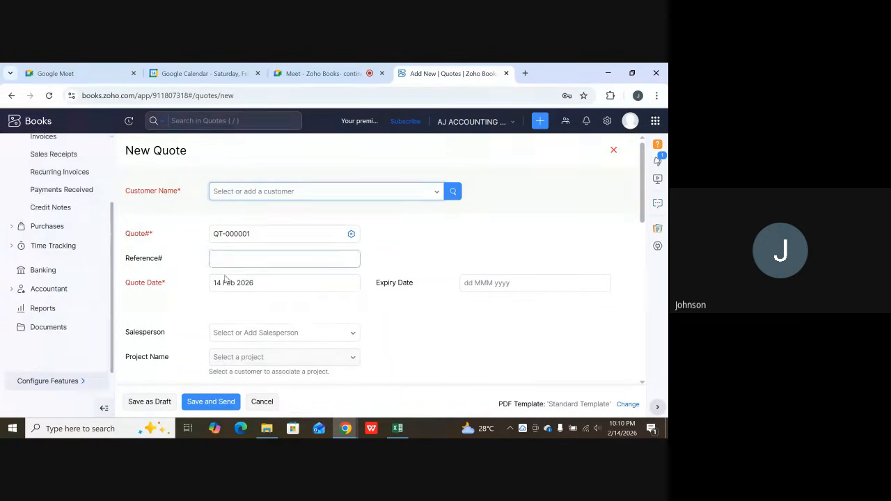
pyautogui.scroll(-1, 294, 281)
pyautogui.scroll(-1, 257, 289)
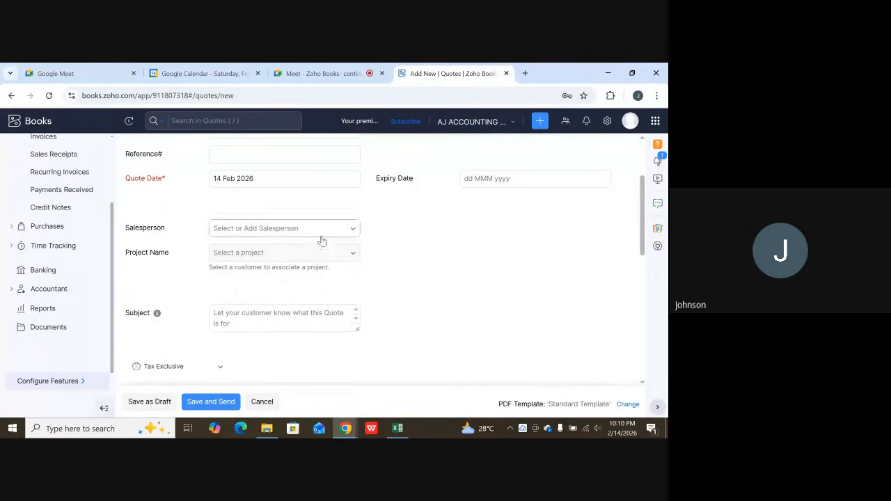
pyautogui.scroll(-2, 374, 314)
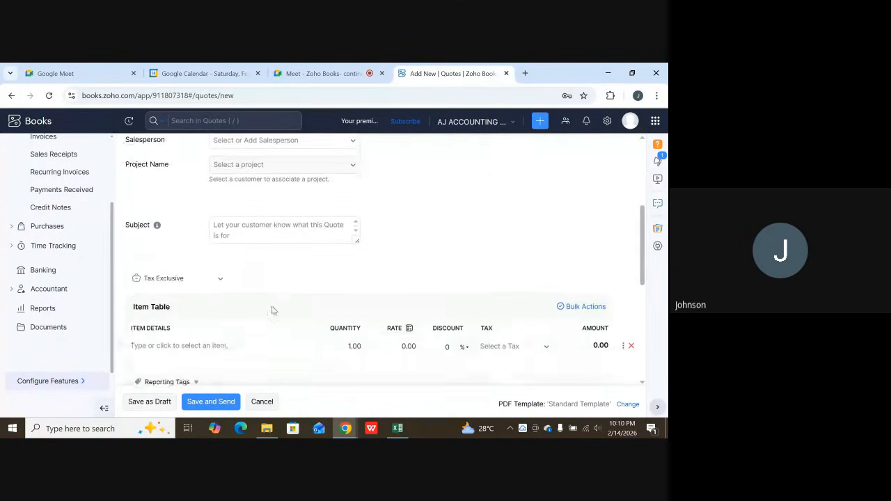
pyautogui.moveTo(159, 210)
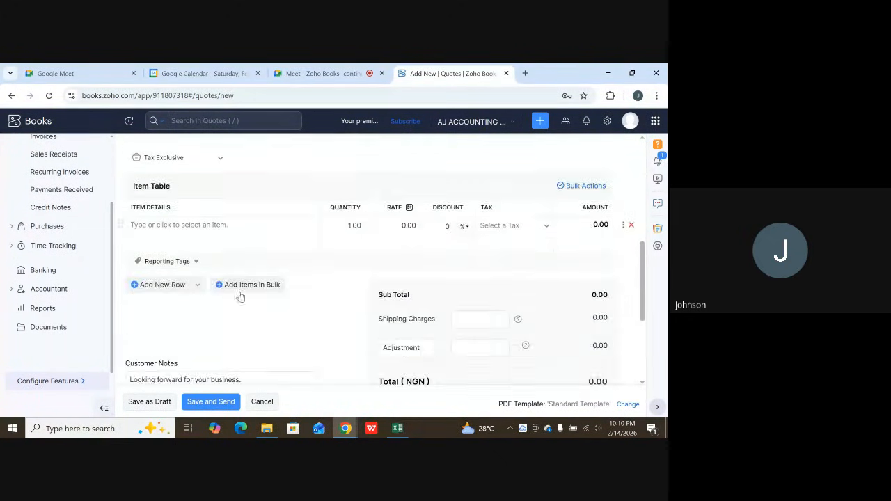
pyautogui.scroll(-2, 367, 278)
pyautogui.scroll(-2, 368, 278)
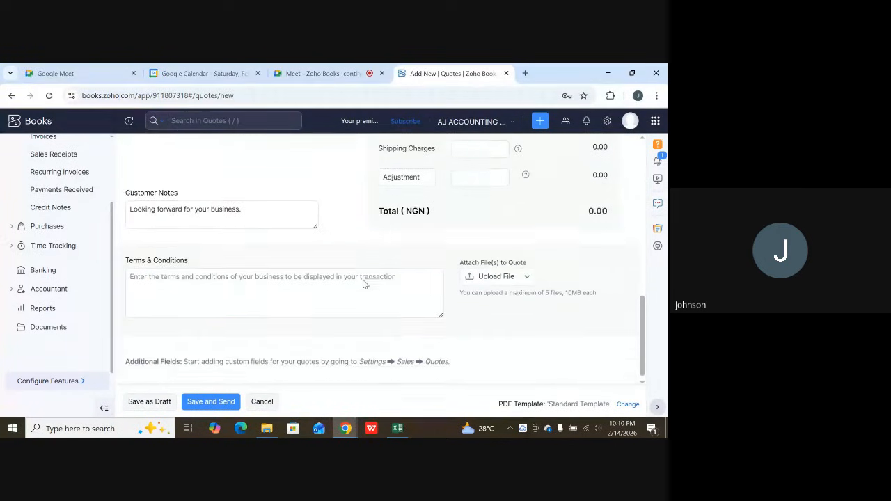
pyautogui.scroll(4, 378, 277)
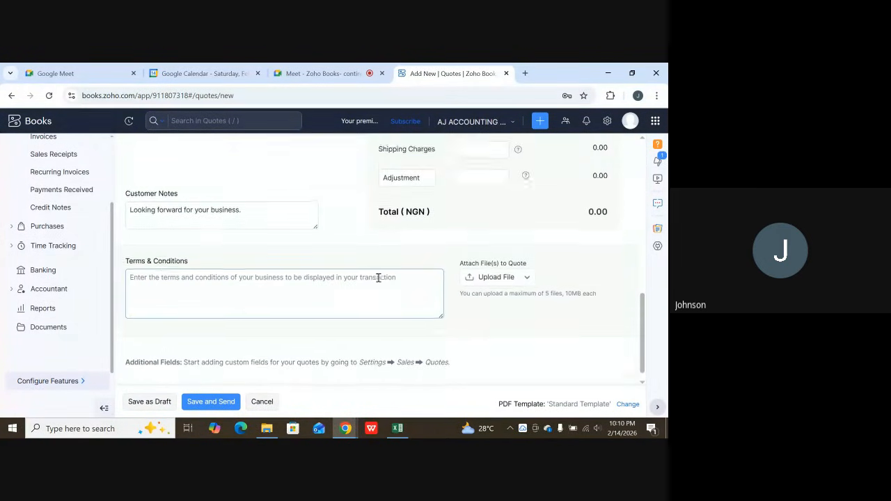
pyautogui.scroll(2, 344, 348)
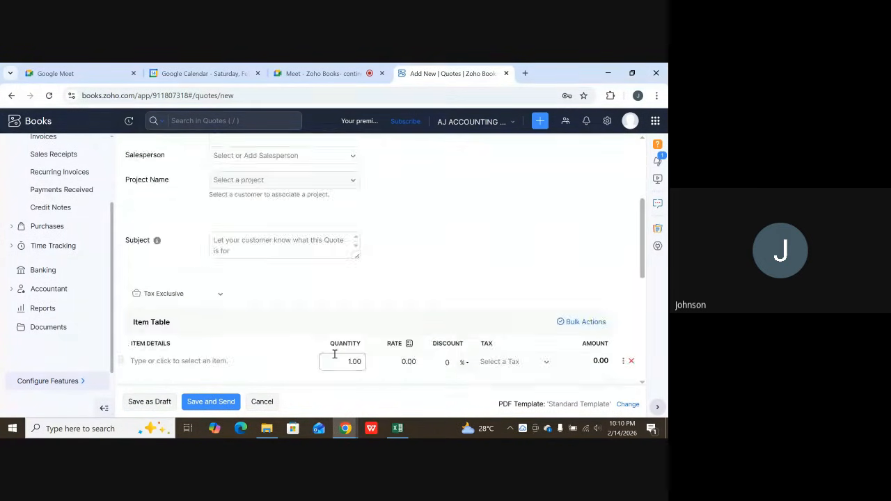
pyautogui.scroll(3, 361, 341)
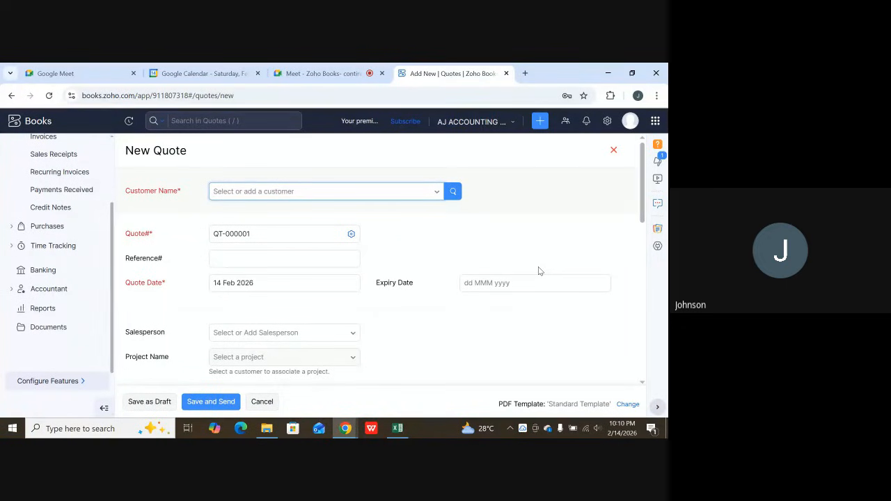
pyautogui.scroll(1, 89, 212)
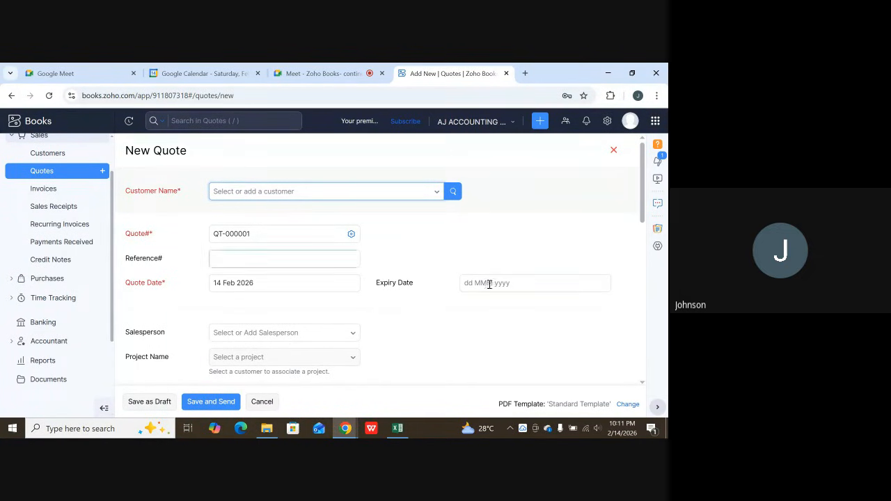
# Go over the quote's item table, shipping charges, adjustment, customer notes and file attachment areas again.
pyautogui.scroll(-3, 341, 296)
pyautogui.scroll(-3, 362, 299)
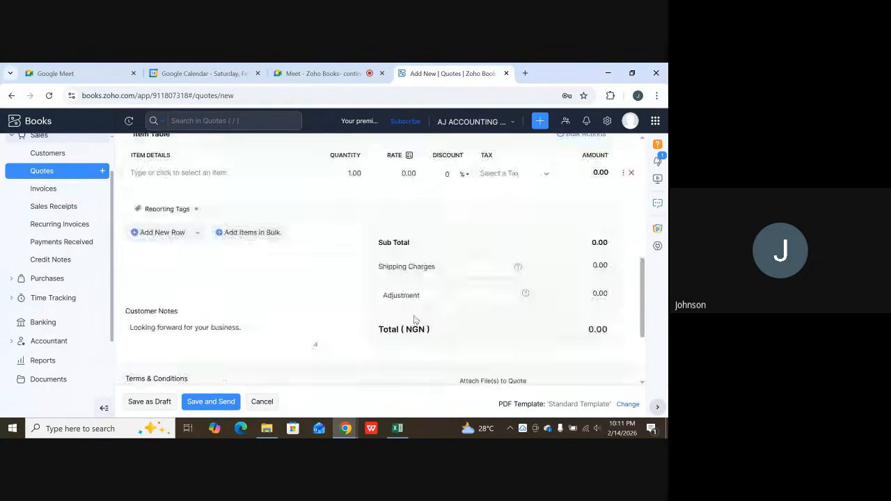
pyautogui.scroll(4, 447, 278)
pyautogui.scroll(-2, 466, 300)
pyautogui.scroll(-2, 473, 311)
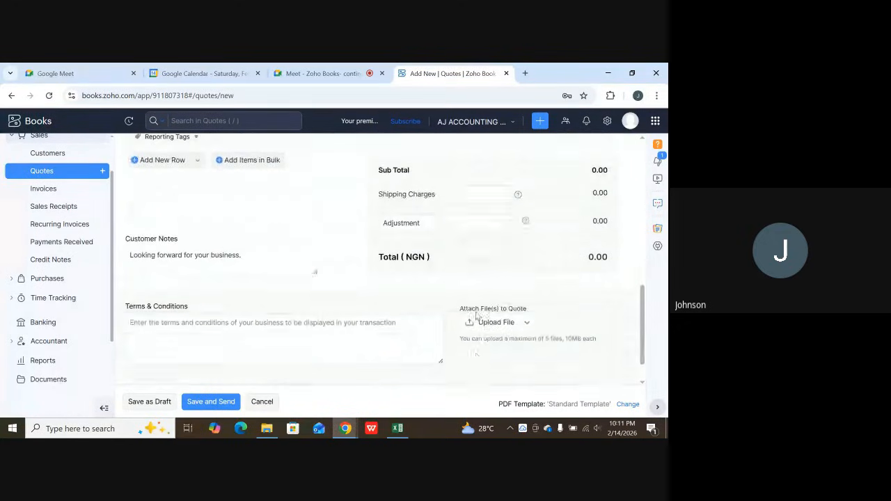
pyautogui.scroll(5, 355, 271)
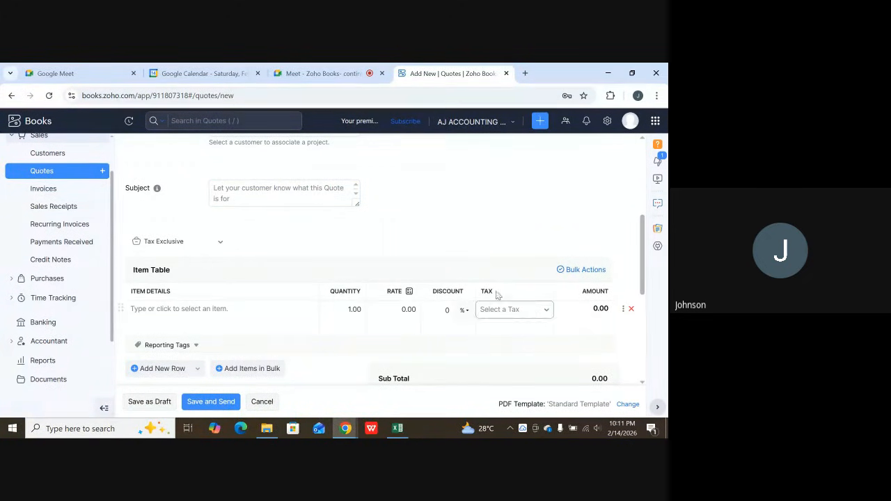
pyautogui.scroll(2, 3, 238)
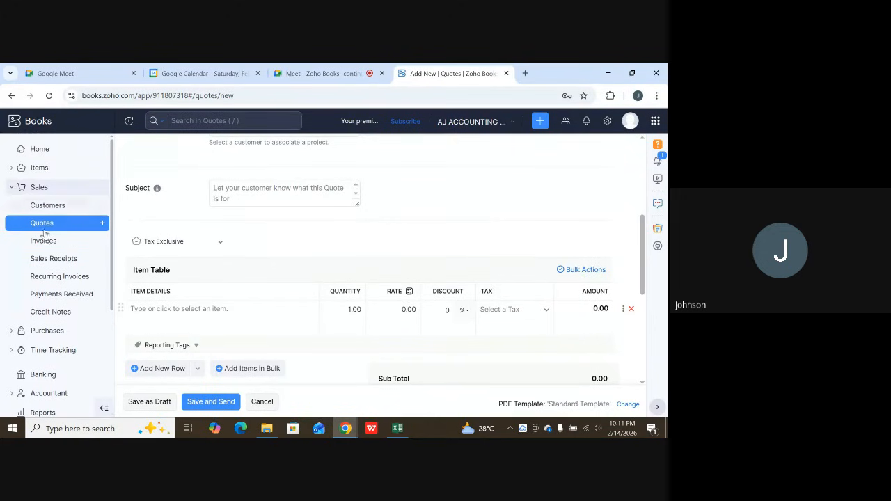
# Leave the quote form and open a blank new bill from the Purchases section's Bills list.
pyautogui.click(54, 195)
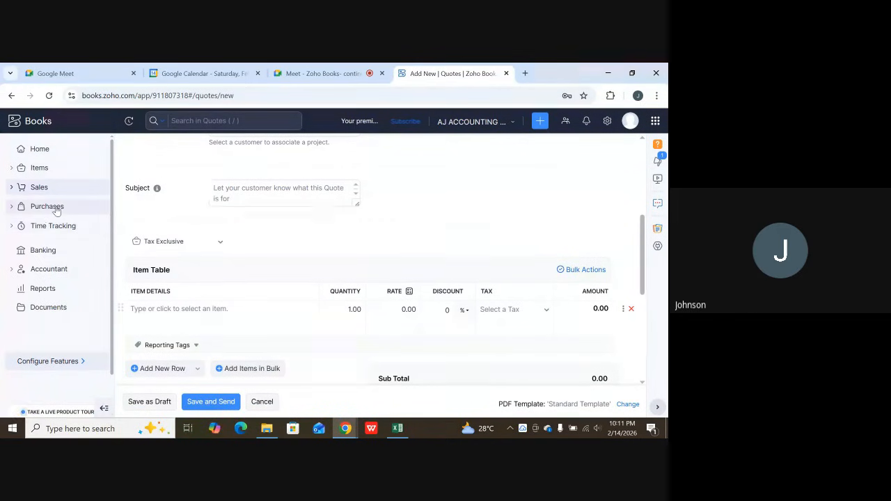
pyautogui.click(56, 209)
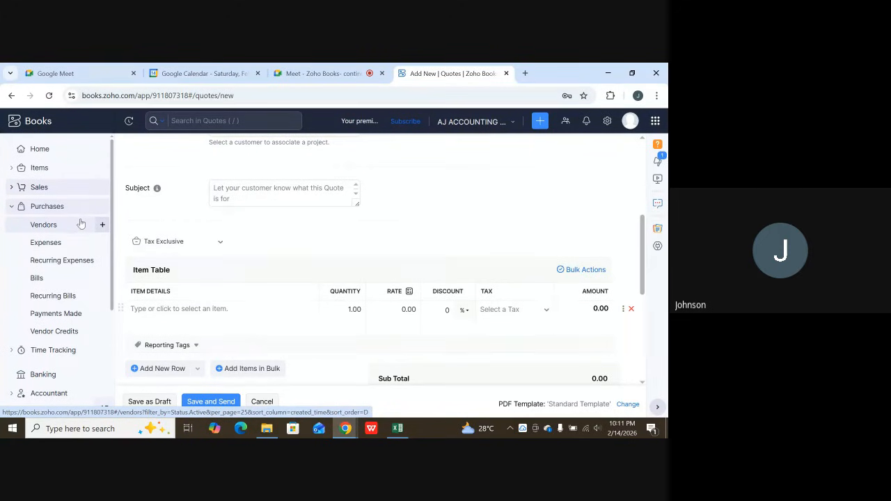
pyautogui.click(37, 278)
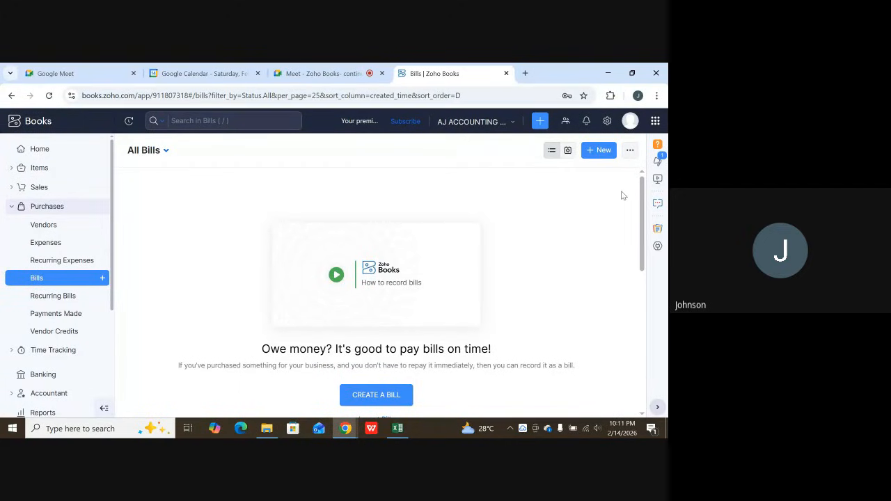
pyautogui.click(603, 150)
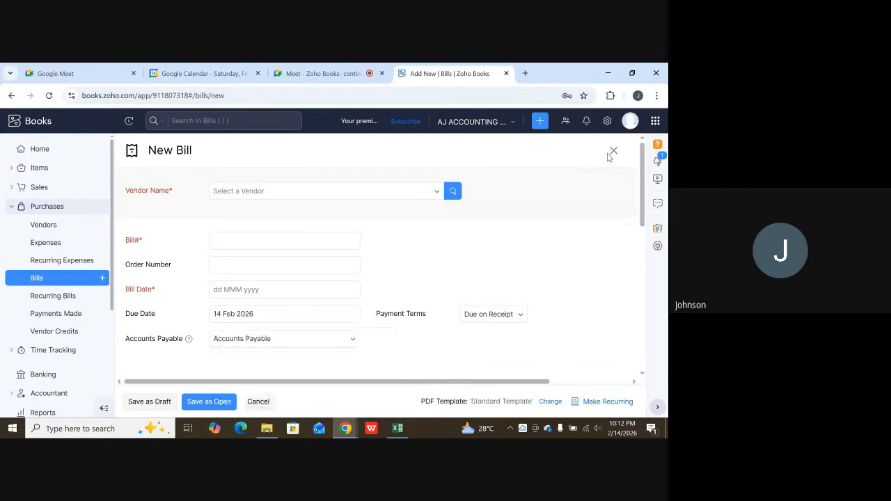
# Review the new bill form down to its item table and dismiss the tip about line-item discount accounts.
pyautogui.scroll(-2, 341, 259)
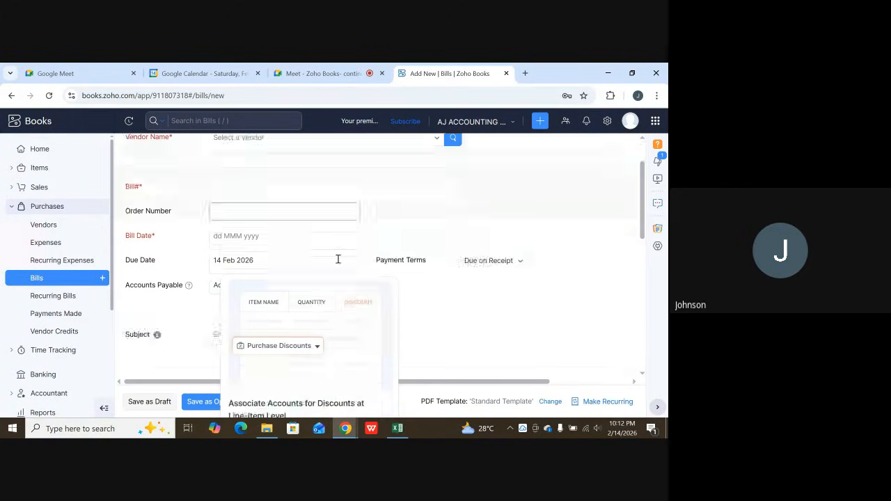
pyautogui.scroll(-5, 387, 284)
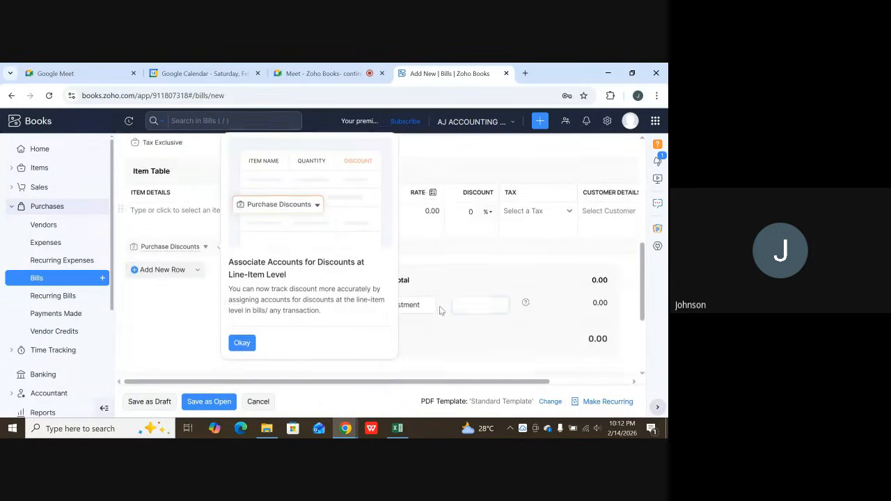
pyautogui.scroll(3, 480, 316)
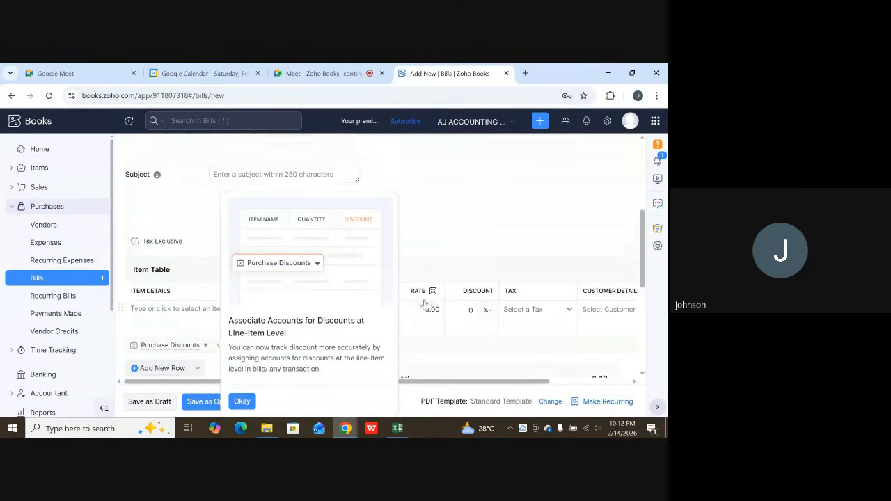
pyautogui.click(241, 401)
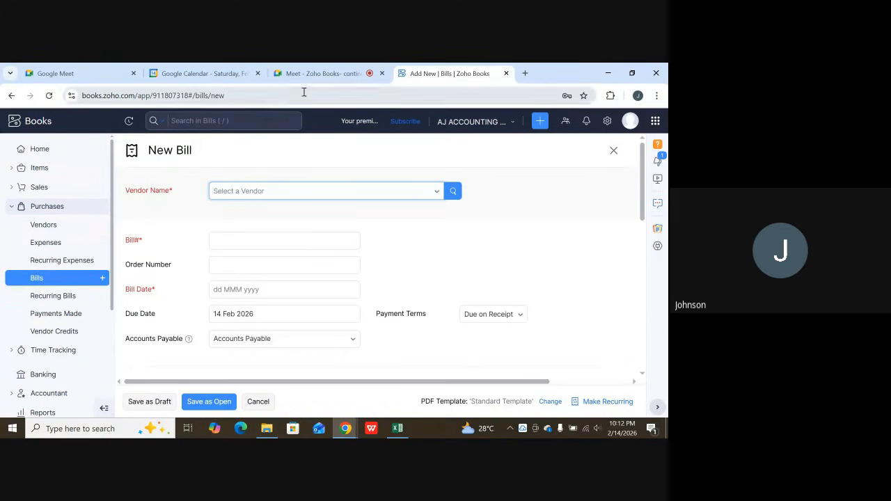
# Switch back to the Google Meet call and request to stop the meeting recording.
pyautogui.click(332, 72)
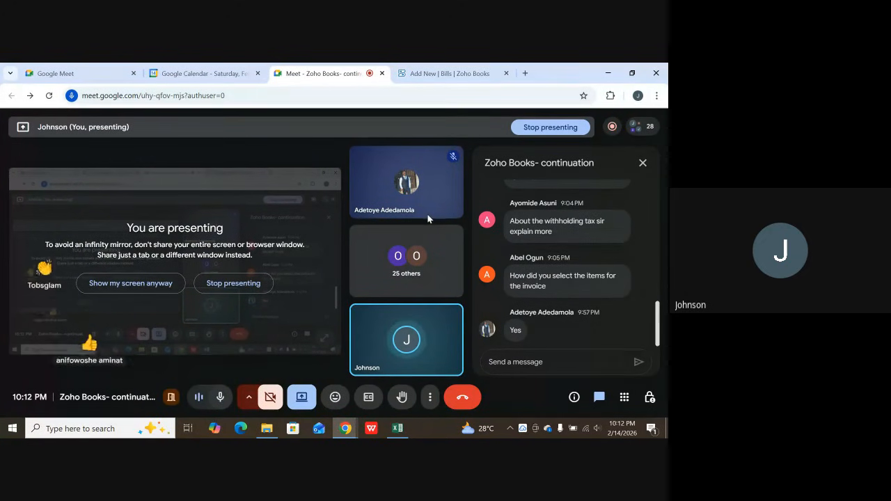
pyautogui.click(524, 352)
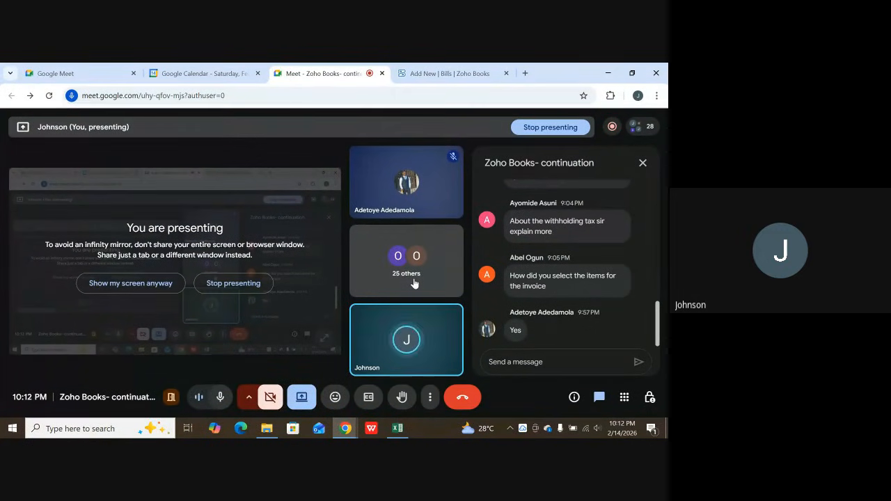
pyautogui.click(614, 126)
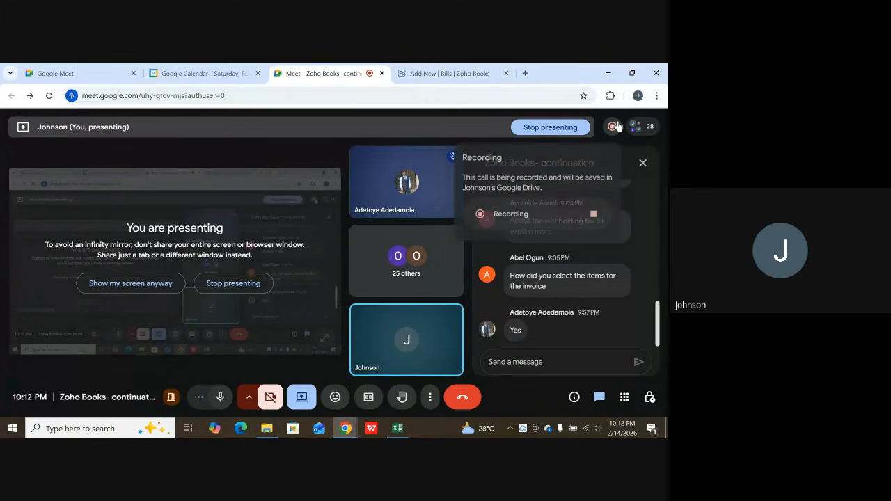
pyautogui.click(593, 213)
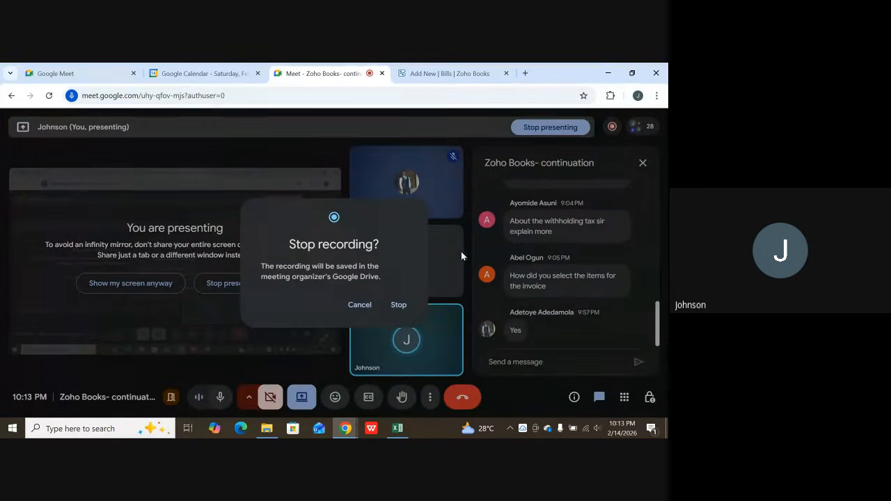